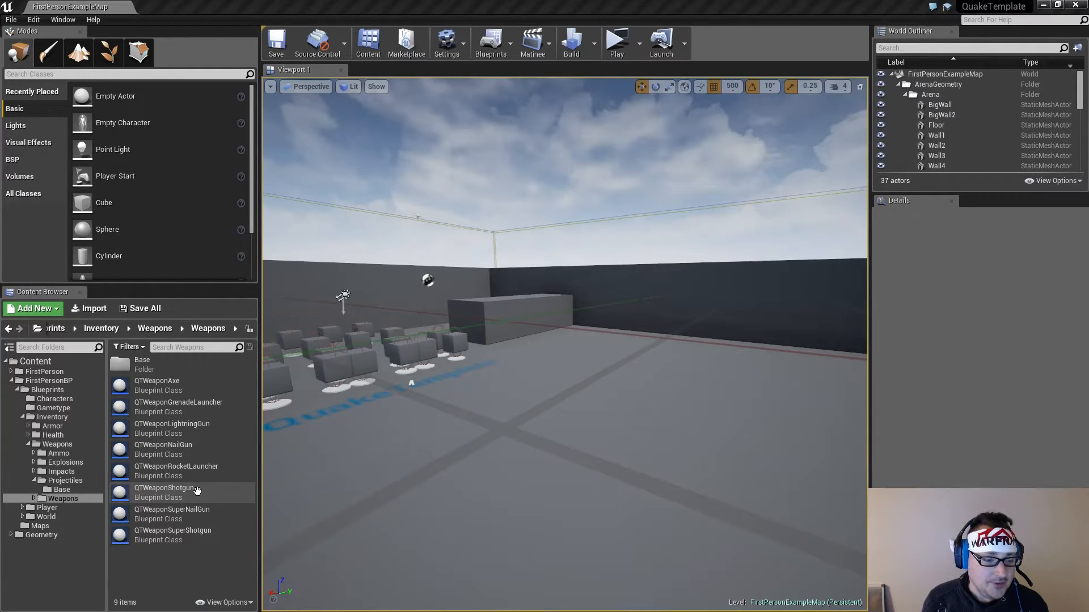
# Open the QTWeaponShotgun and QTWeaponAxe blueprints and arrange them so that the axe comes first
pyautogui.doubleClick(197, 490)
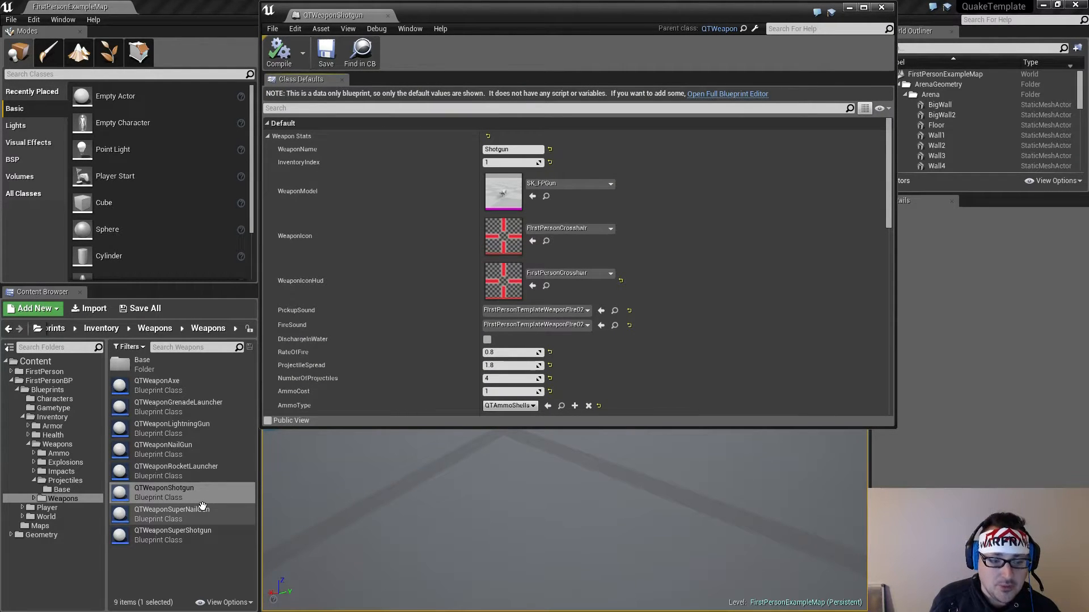
pyautogui.doubleClick(195, 386)
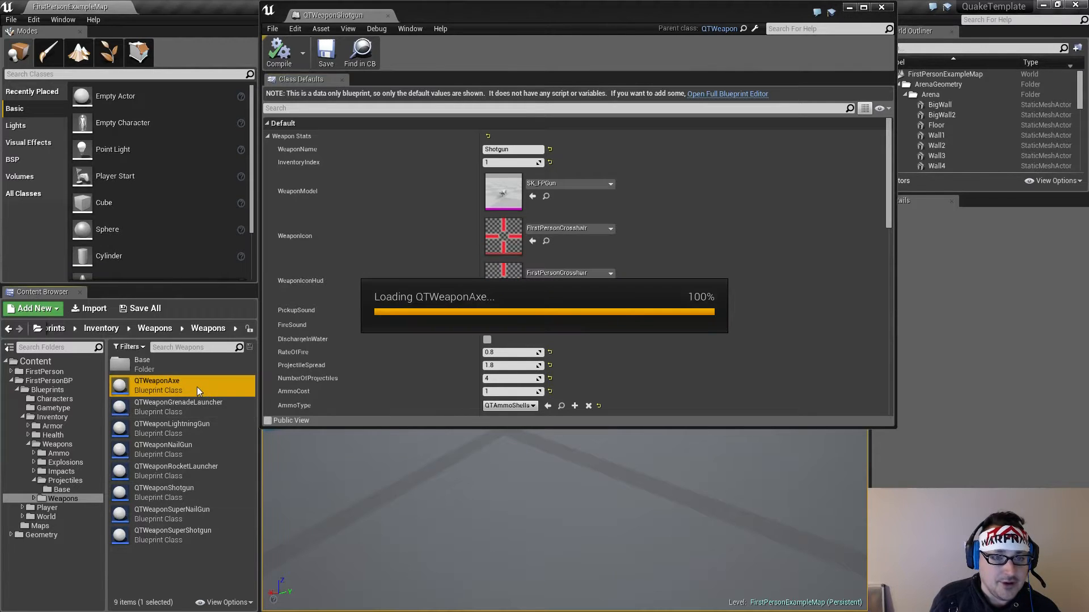
pyautogui.moveTo(432, 15); pyautogui.dragTo(338, 15)
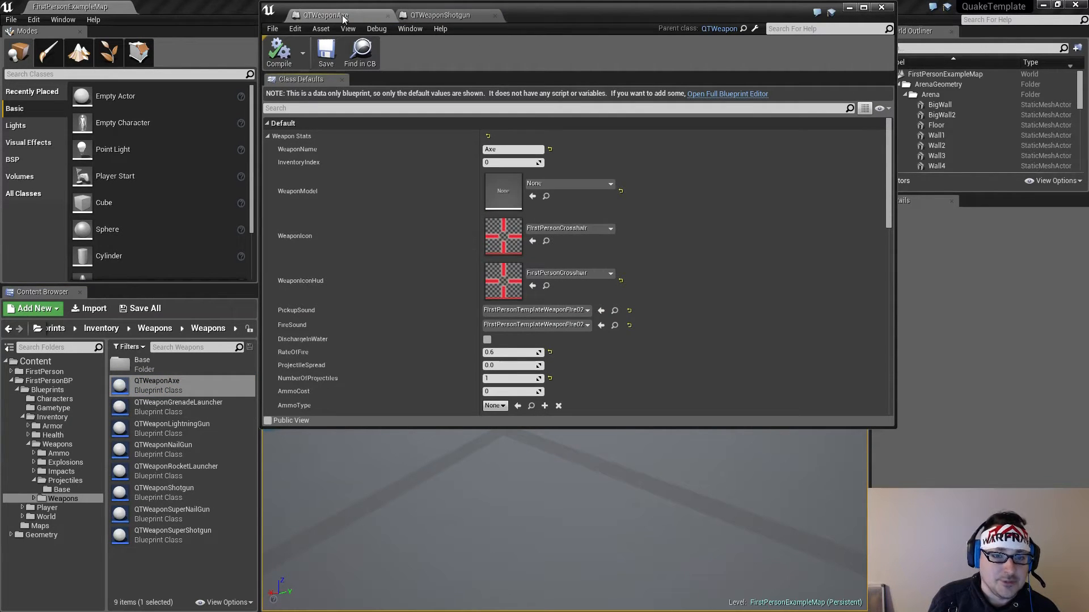
# Open the super shotgun, nail gun, super nail gun, grenade launcher, rocket launcher and lightning gun blueprints in that order and maximize their editor window
pyautogui.doubleClick(211, 531)
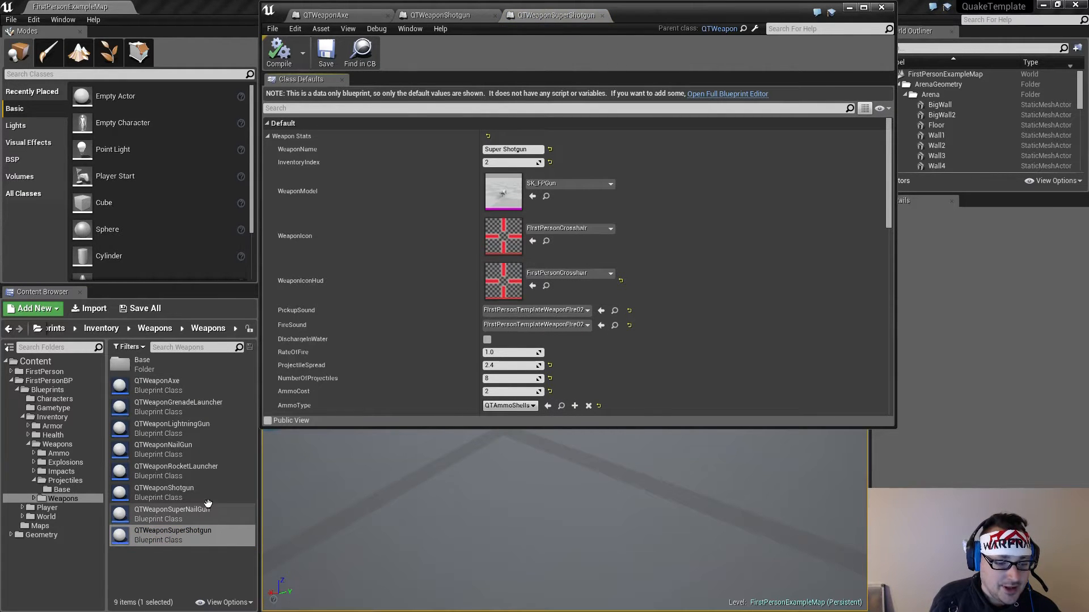
pyautogui.doubleClick(205, 445)
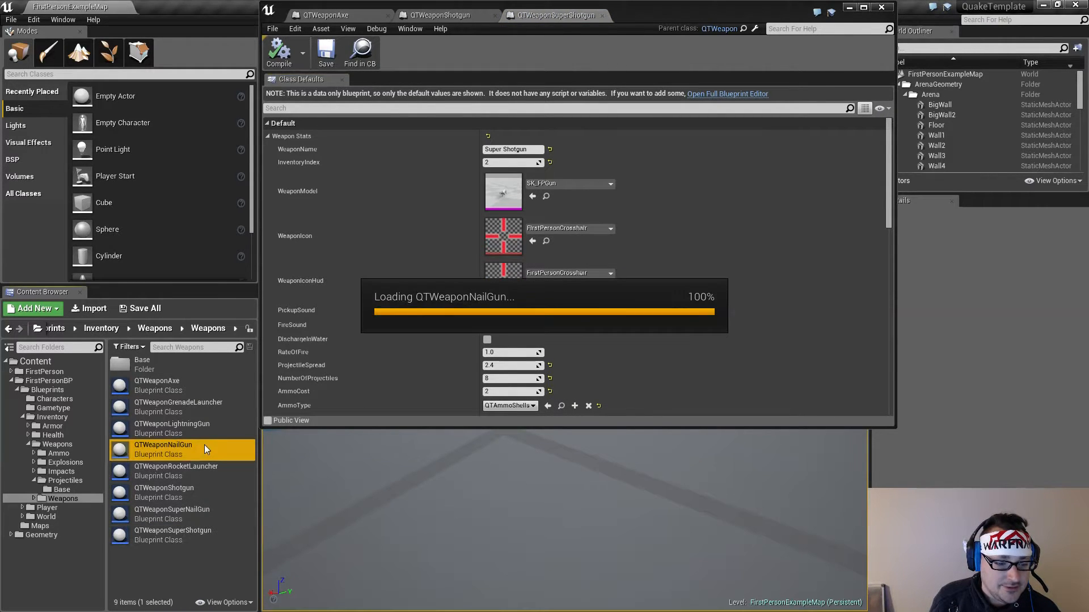
pyautogui.doubleClick(200, 514)
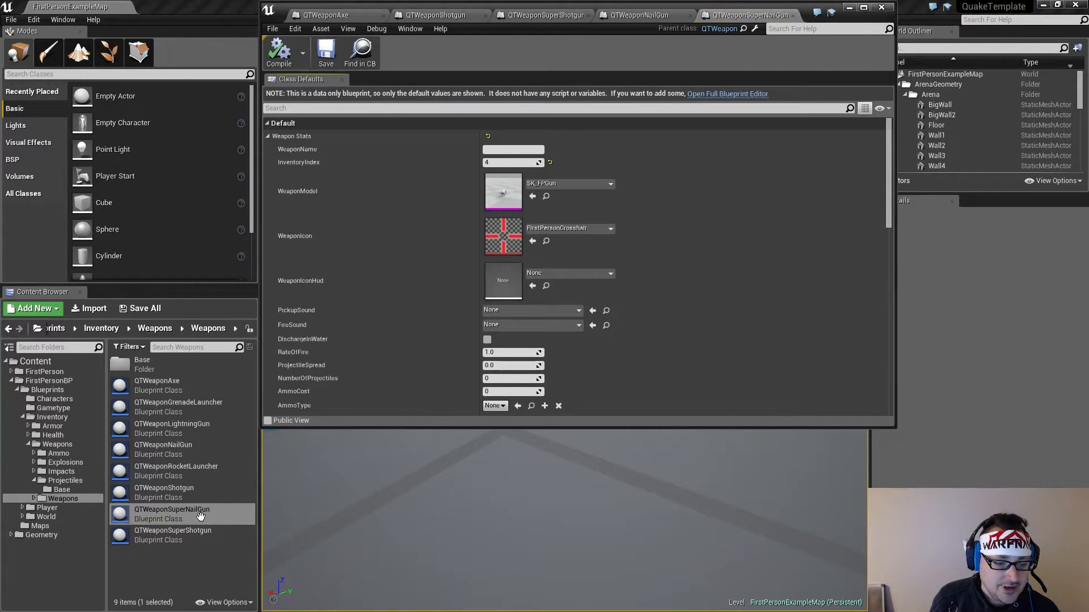
pyautogui.click(202, 404)
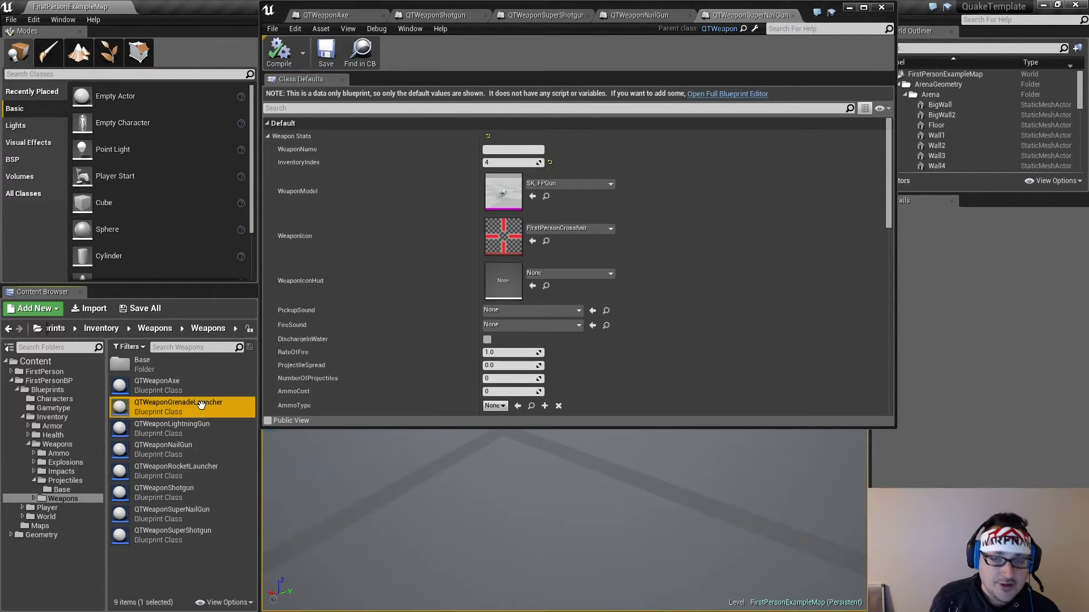
pyautogui.doubleClick(201, 404)
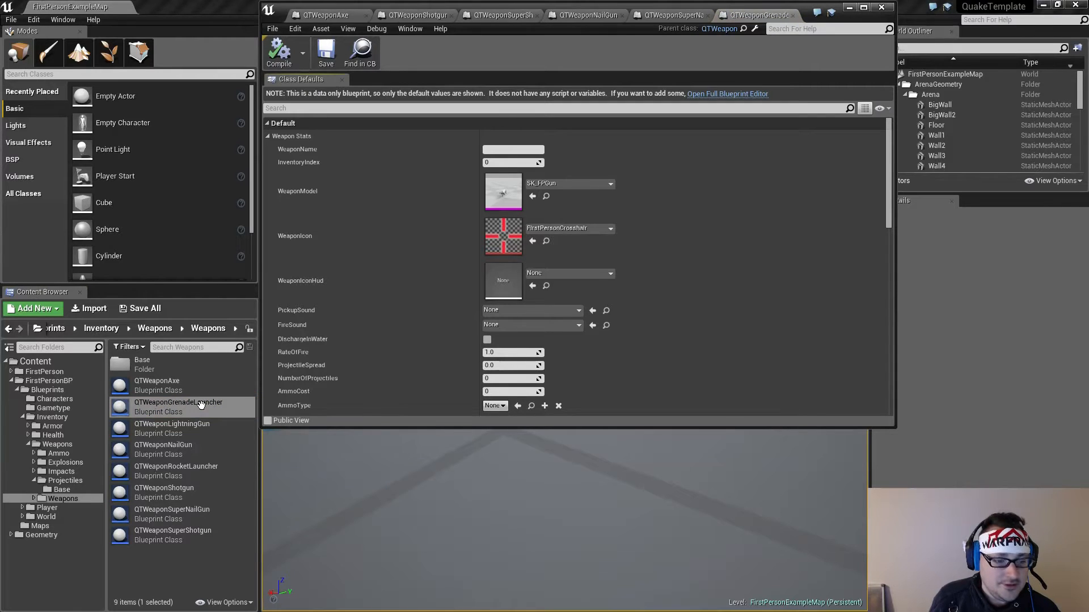
pyautogui.doubleClick(193, 473)
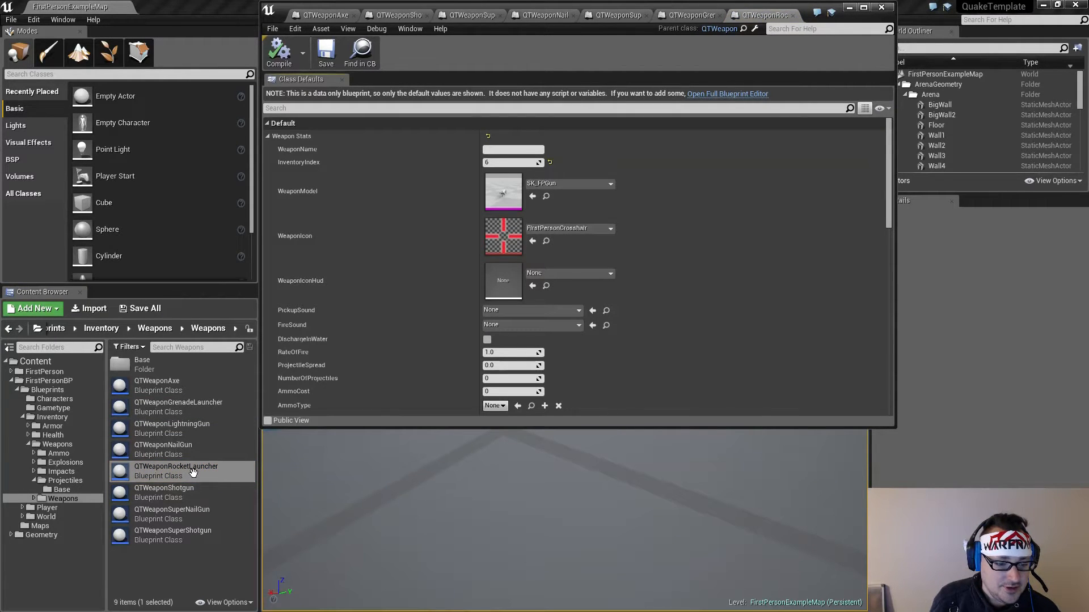
pyautogui.doubleClick(195, 428)
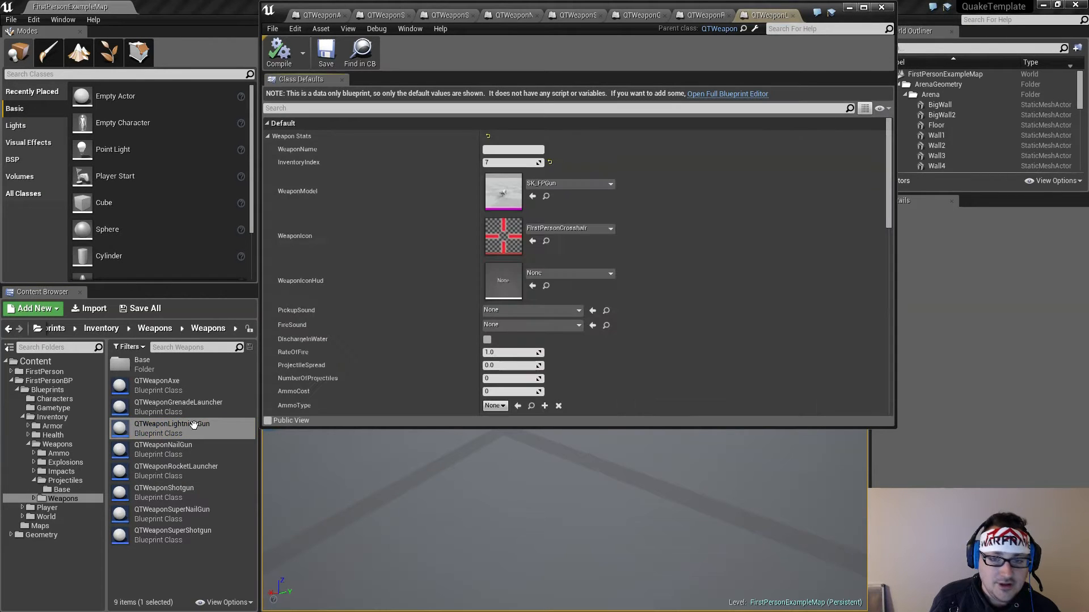
pyautogui.click(864, 8)
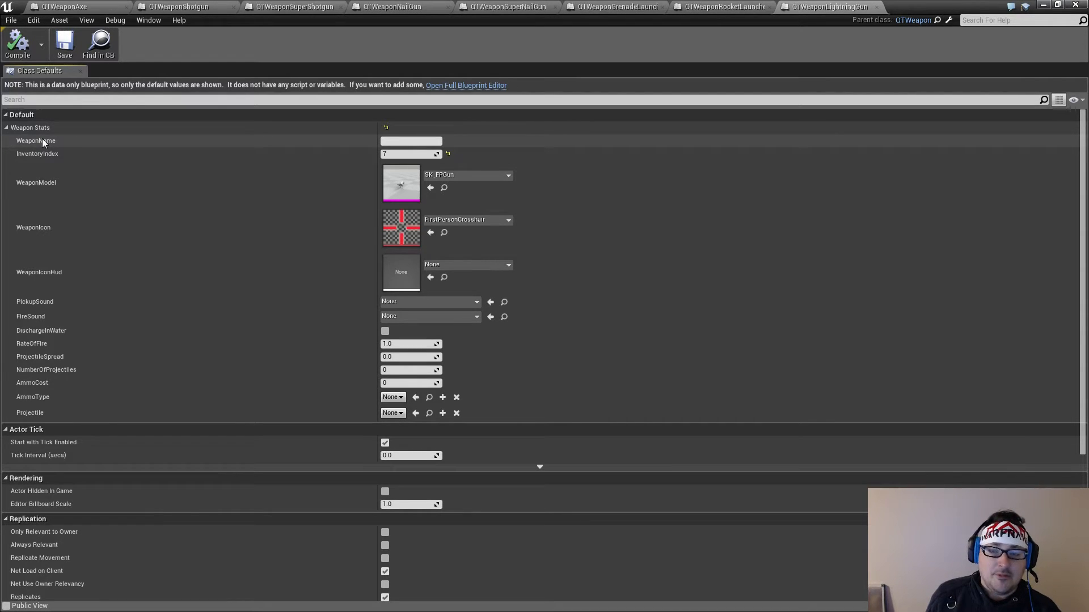
# Set the WeaponName of the QTWeaponNailGun blueprint to "Nail Gun"
pyautogui.click(177, 7)
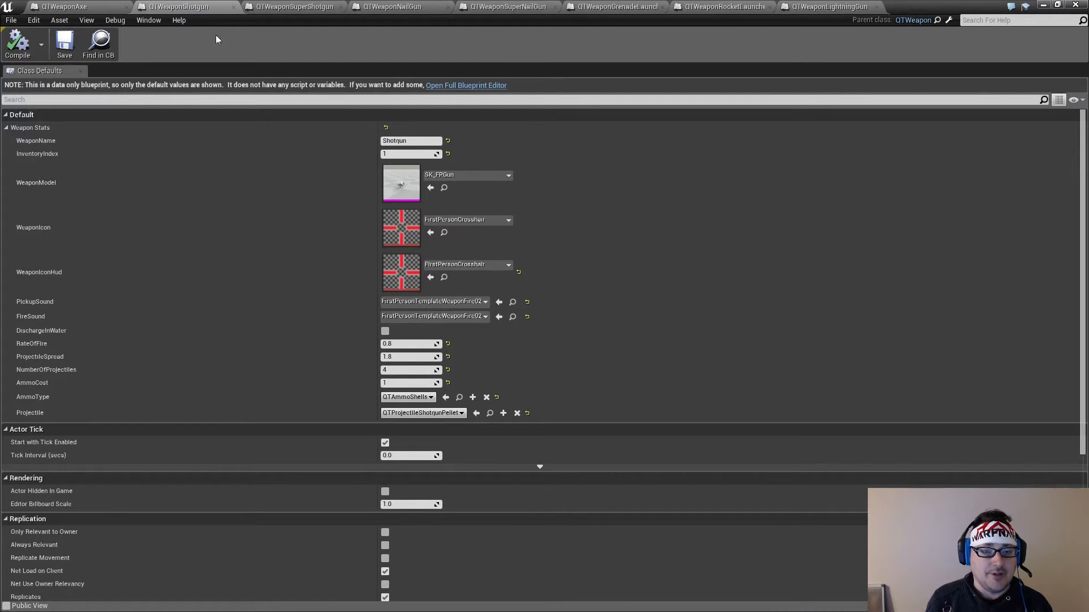
pyautogui.click(280, 8)
pyautogui.click(397, 7)
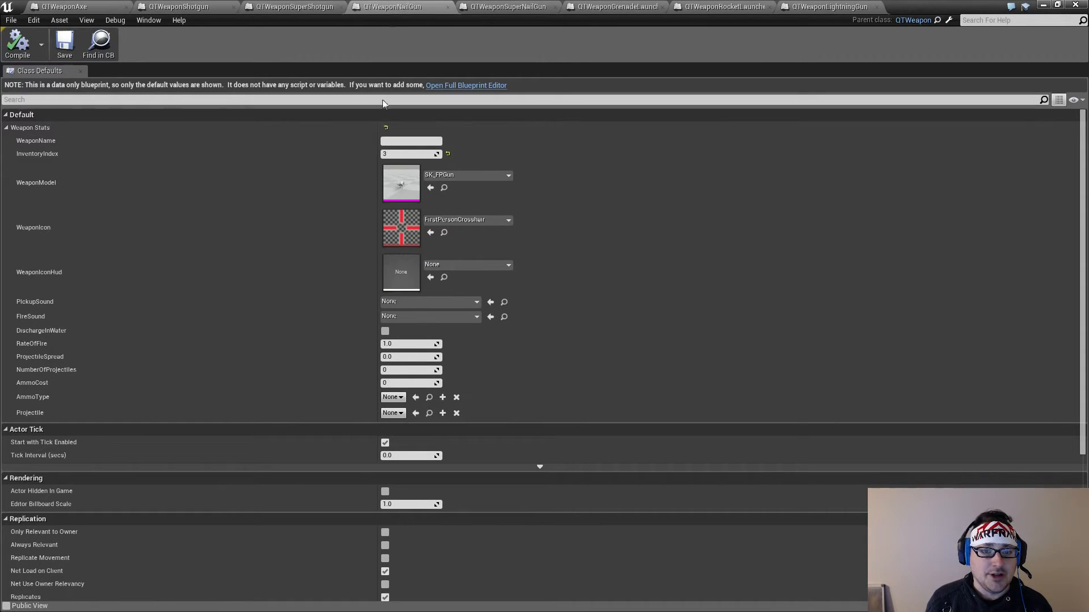
pyautogui.click(401, 141)
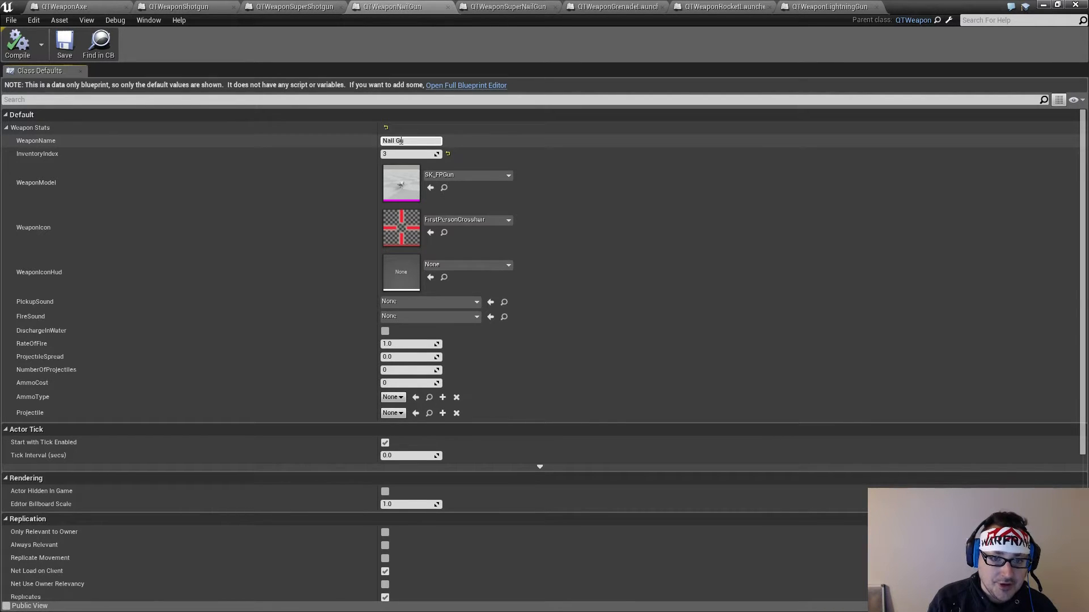
pyautogui.press('Return')
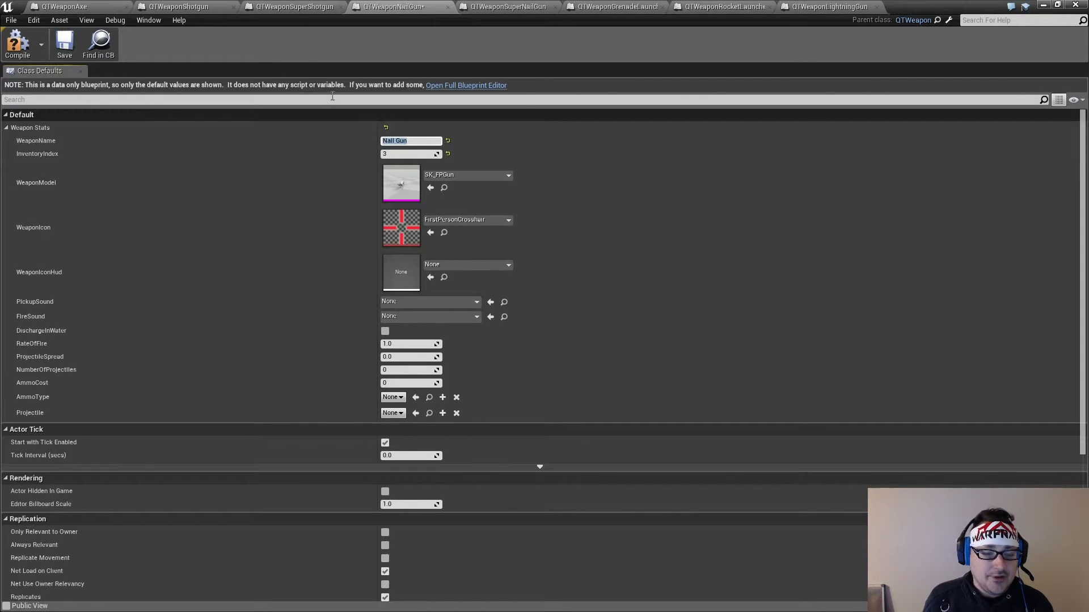
# Compare QTWeaponNailGun with the super shotgun's defaults and set its WeaponIconHud to FirstPersonCrosshair
pyautogui.click(290, 6)
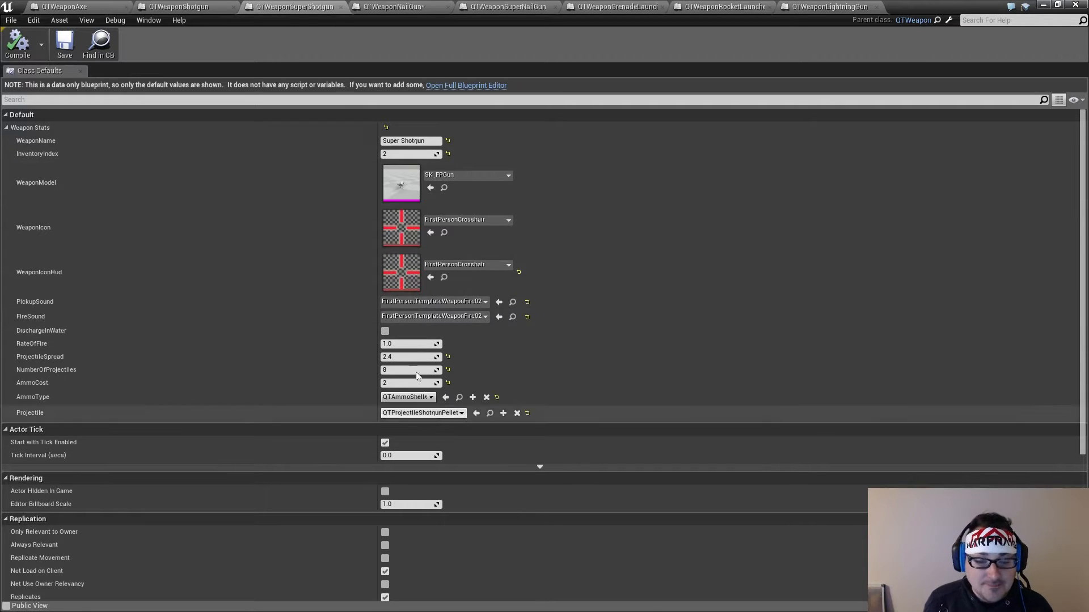
pyautogui.click(359, 8)
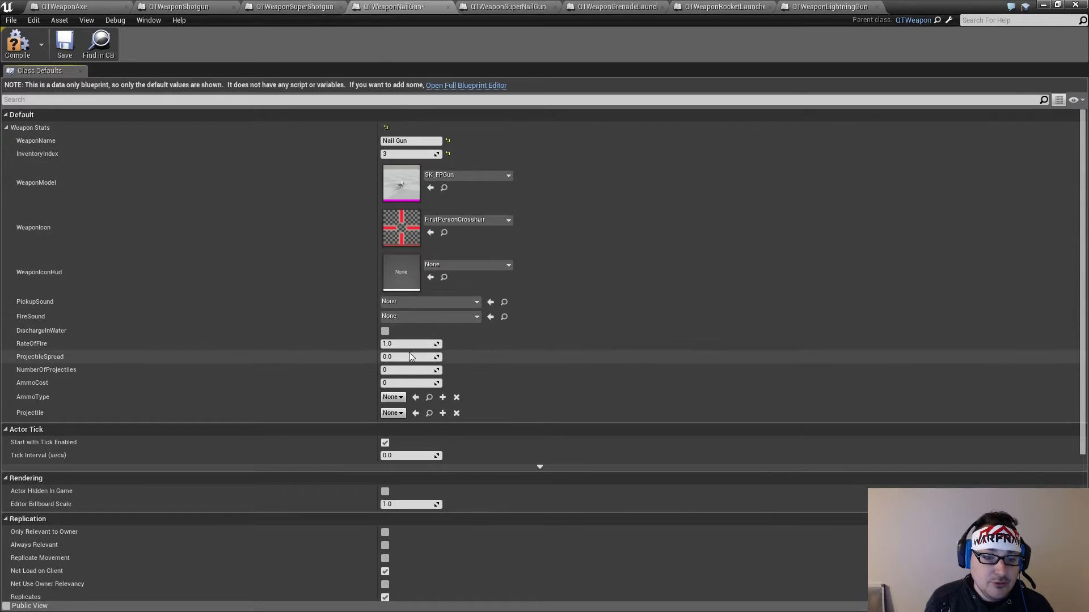
pyautogui.click(285, 8)
pyautogui.click(393, 8)
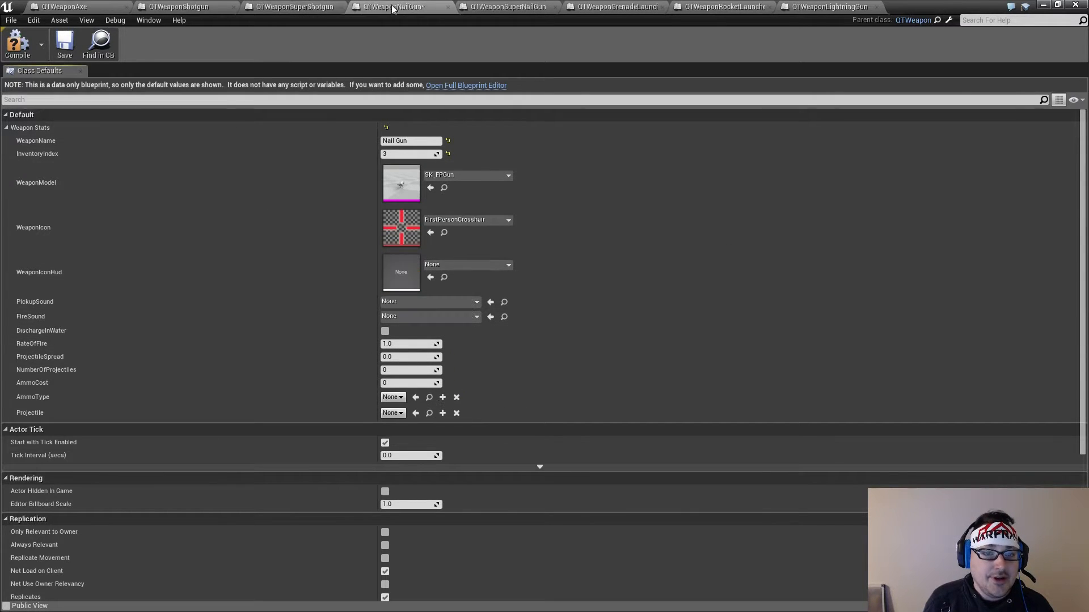
pyautogui.click(410, 344)
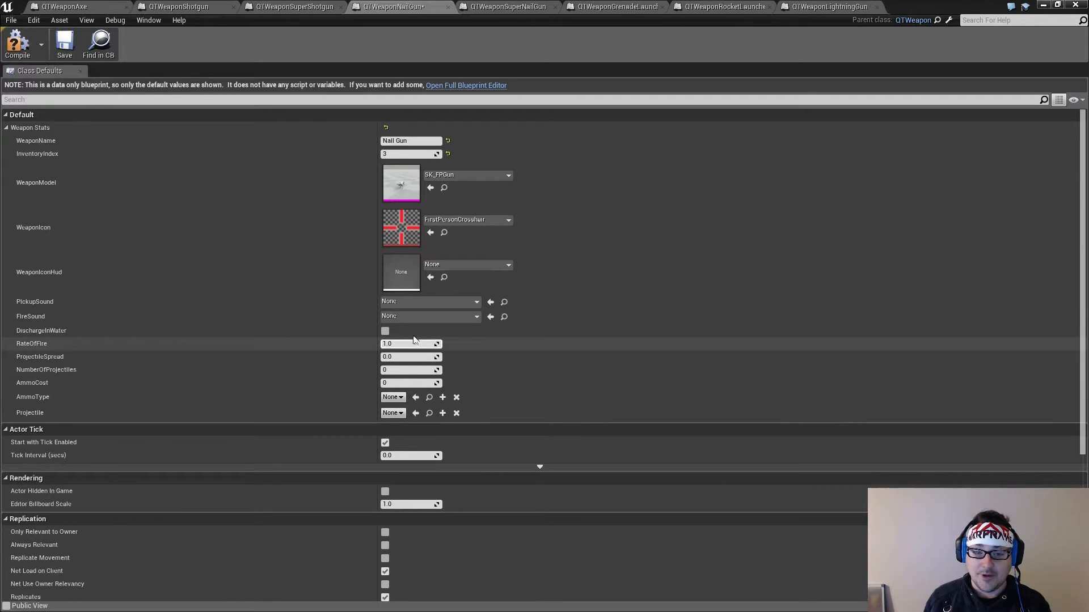
pyautogui.click(448, 266)
pyautogui.click(457, 348)
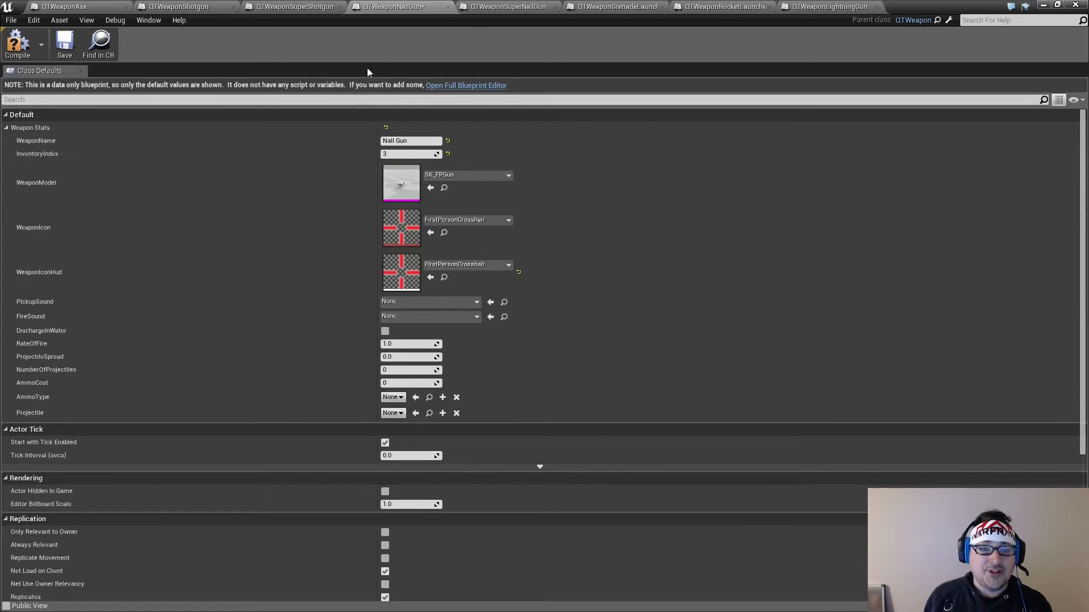
# Set the WeaponName of the QTWeaponSuperNailGun blueprint to "Super Nail Gun"
pyautogui.click(510, 7)
pyautogui.click(414, 141)
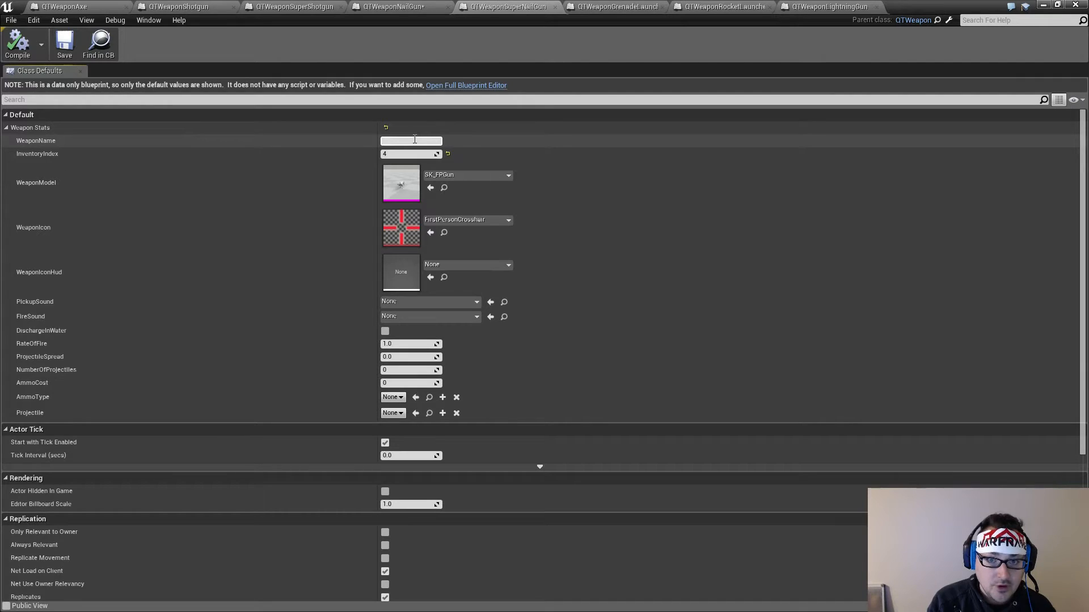
pyautogui.write('per Nail')
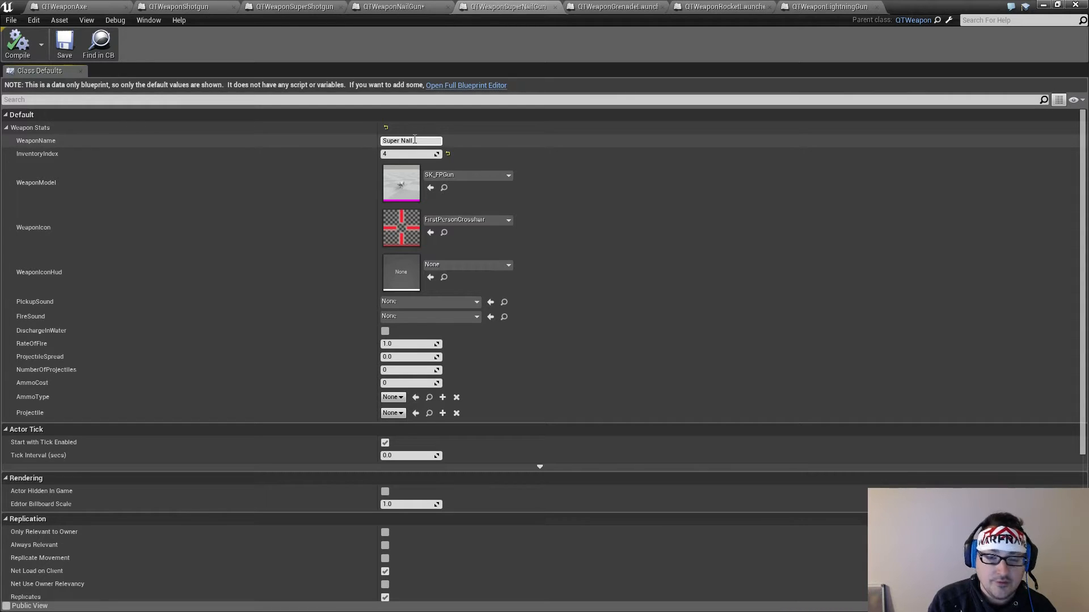
pyautogui.write('Gun')
pyautogui.press('Return')
# Change the WeaponName of QTWeaponNailGun to the one-word spelling "Nailgun"
pyautogui.click(394, 6)
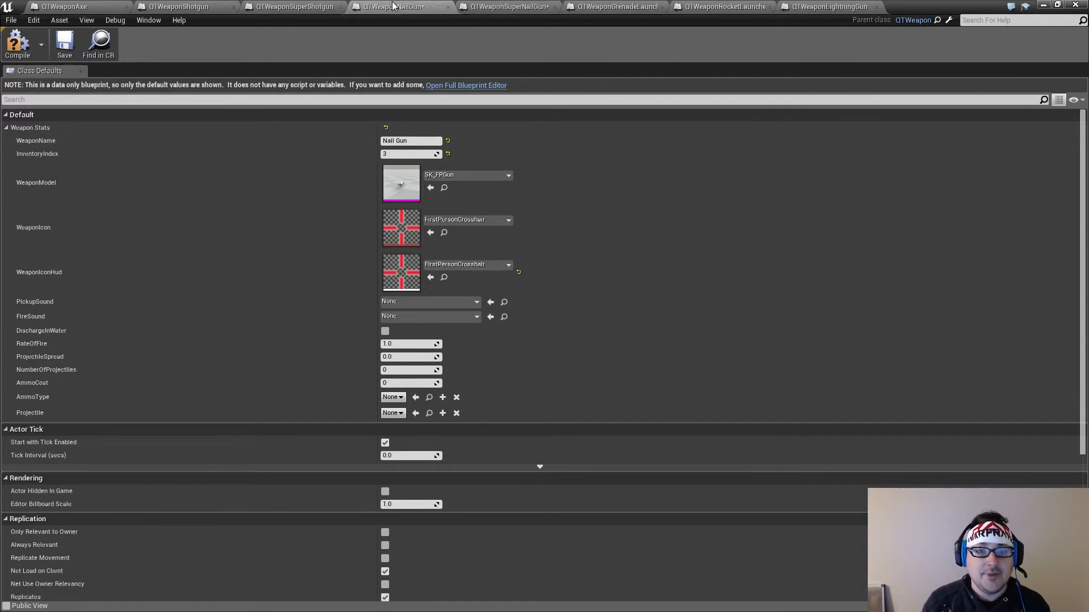
pyautogui.moveTo(394, 141); pyautogui.dragTo(400, 140)
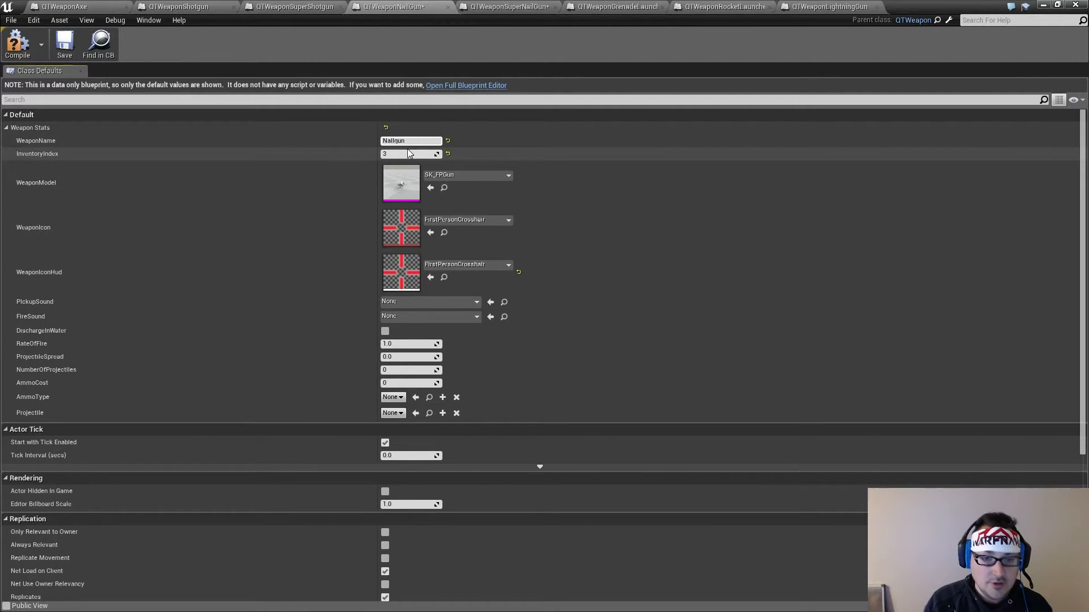
pyautogui.click(422, 141)
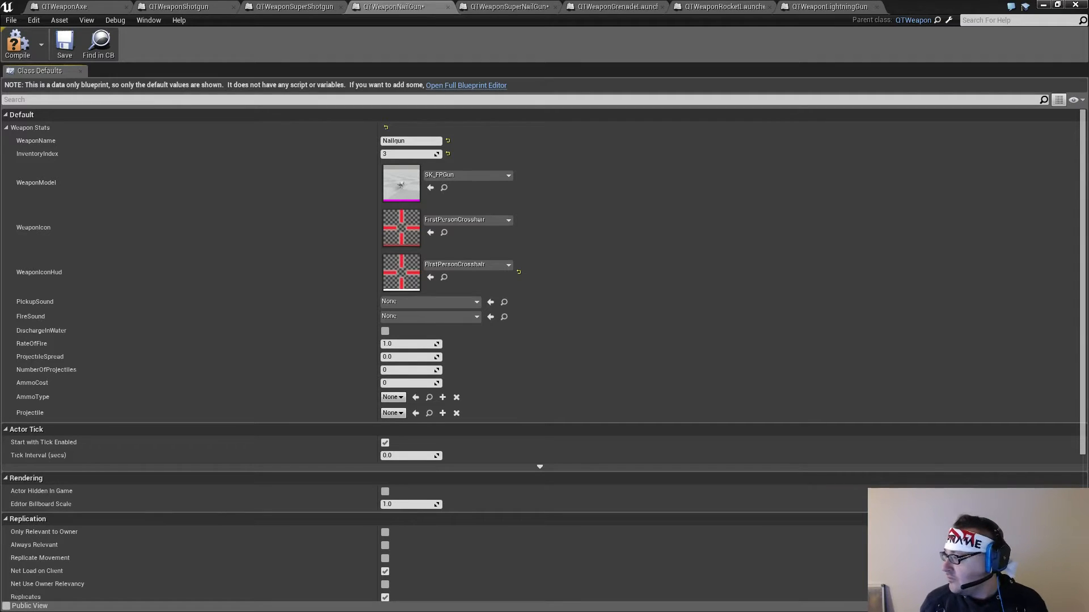
# In QTWeaponSuperNailGun, change the WeaponName to "Super Nailgun" and set WeaponIconHud to FirstPersonCrosshair
pyautogui.click(520, 7)
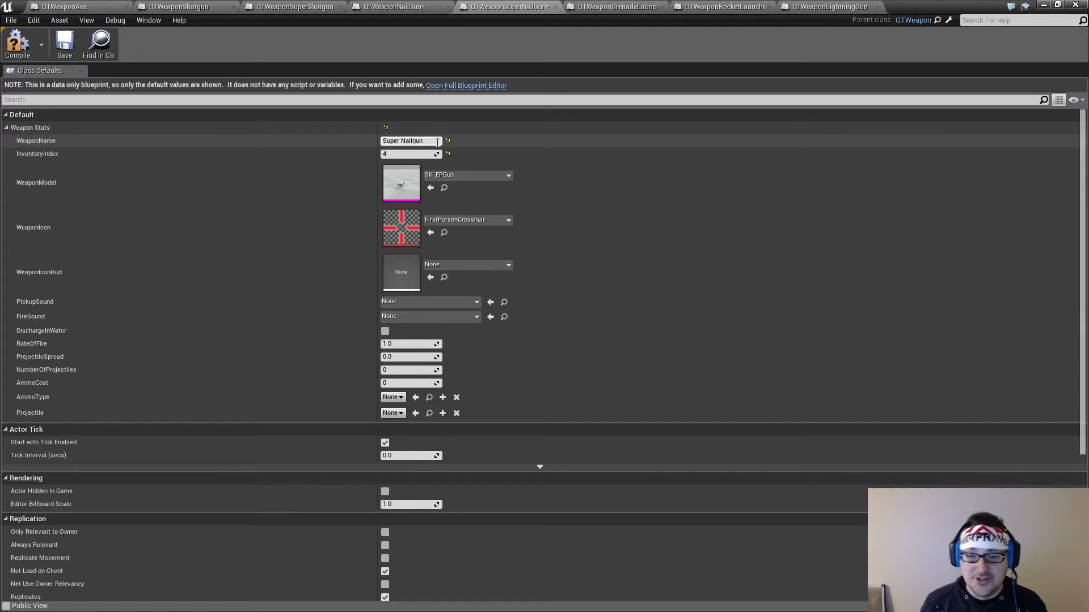
pyautogui.click(452, 267)
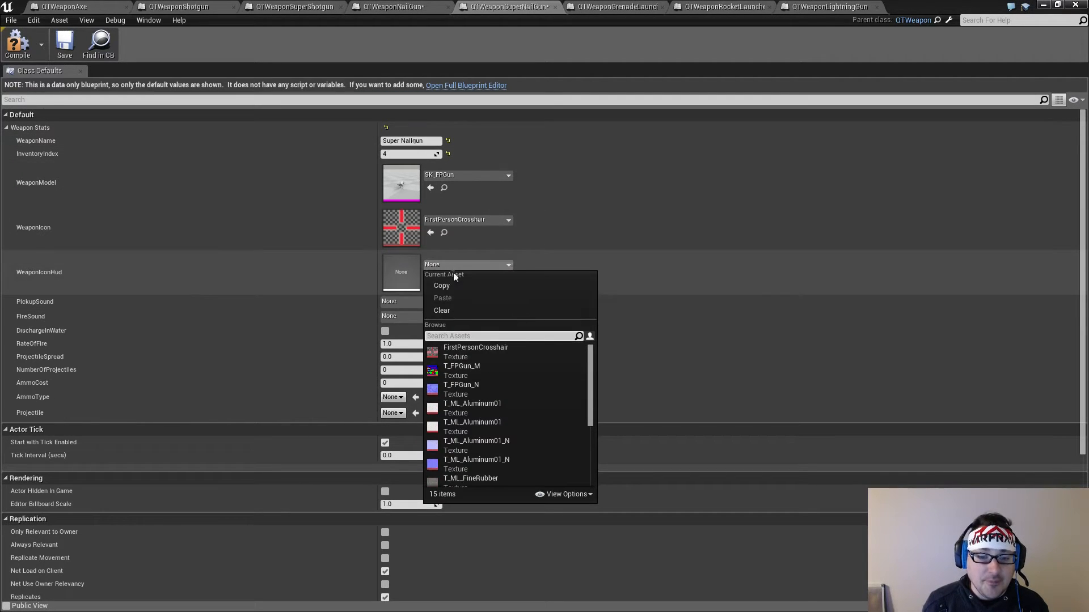
pyautogui.click(457, 353)
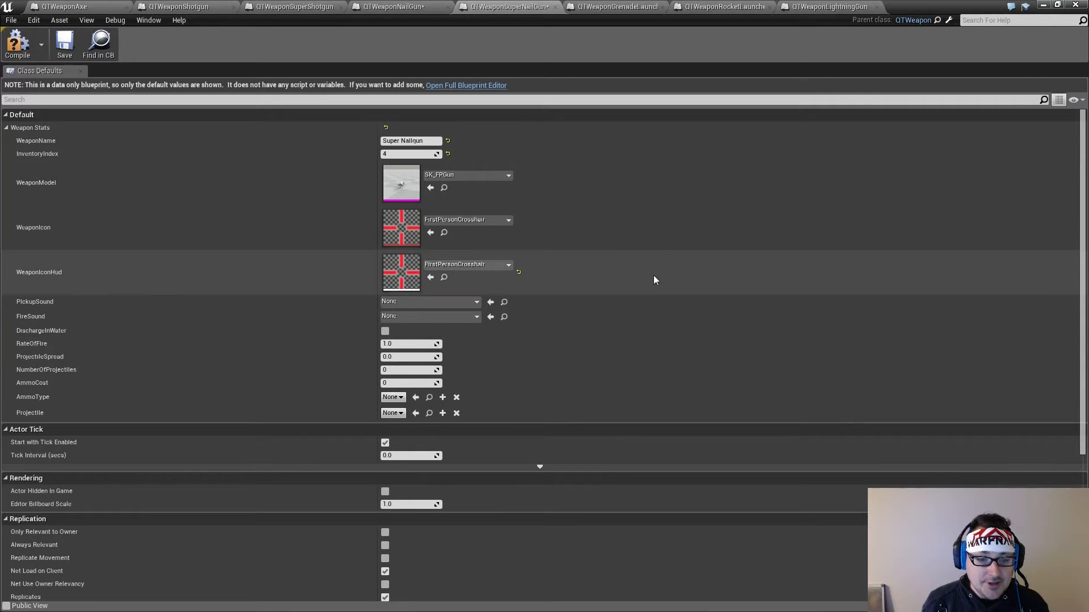
# Set both PickupSound and FireSound of QTWeaponSuperNailGun to FirstPersonTemplateWeaponFire02
pyautogui.click(444, 303)
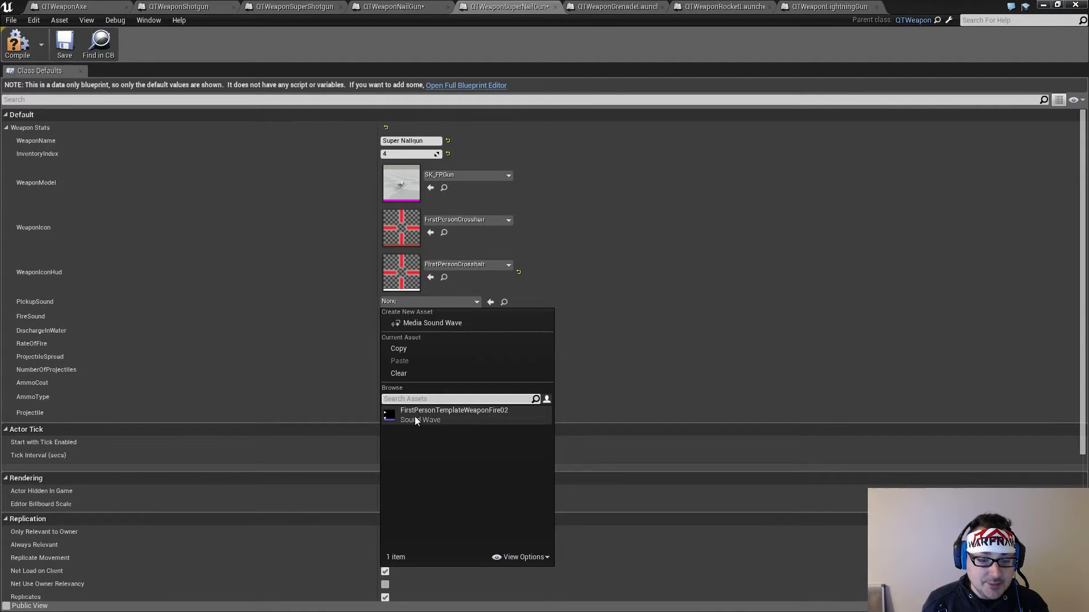
pyautogui.click(414, 416)
pyautogui.click(429, 319)
pyautogui.click(418, 431)
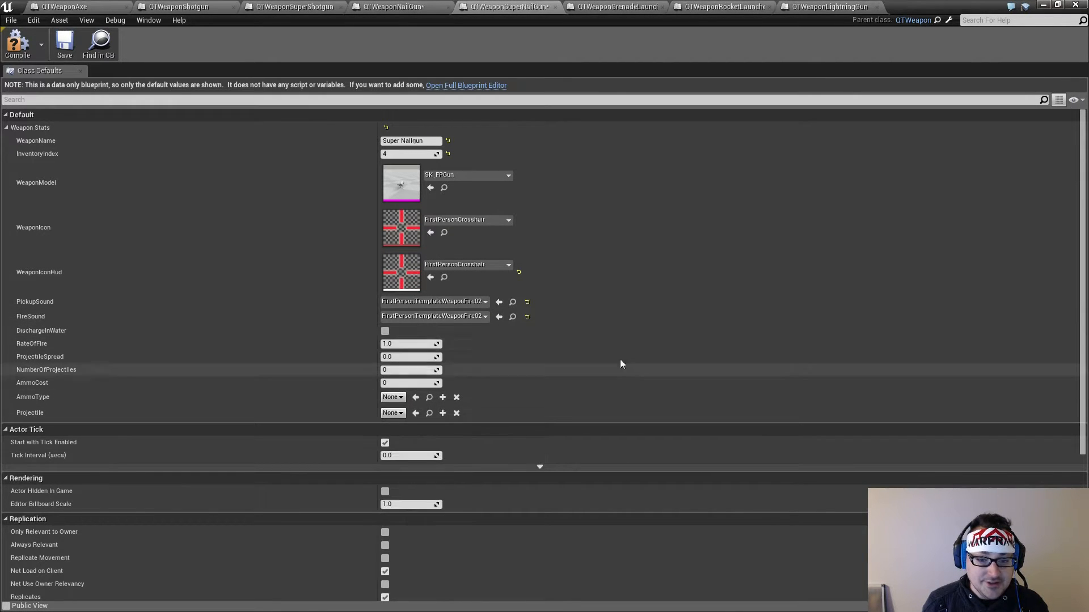
# Set both PickupSound and FireSound of QTWeaponNailGun to FirstPersonTemplateWeaponFire02
pyautogui.click(418, 6)
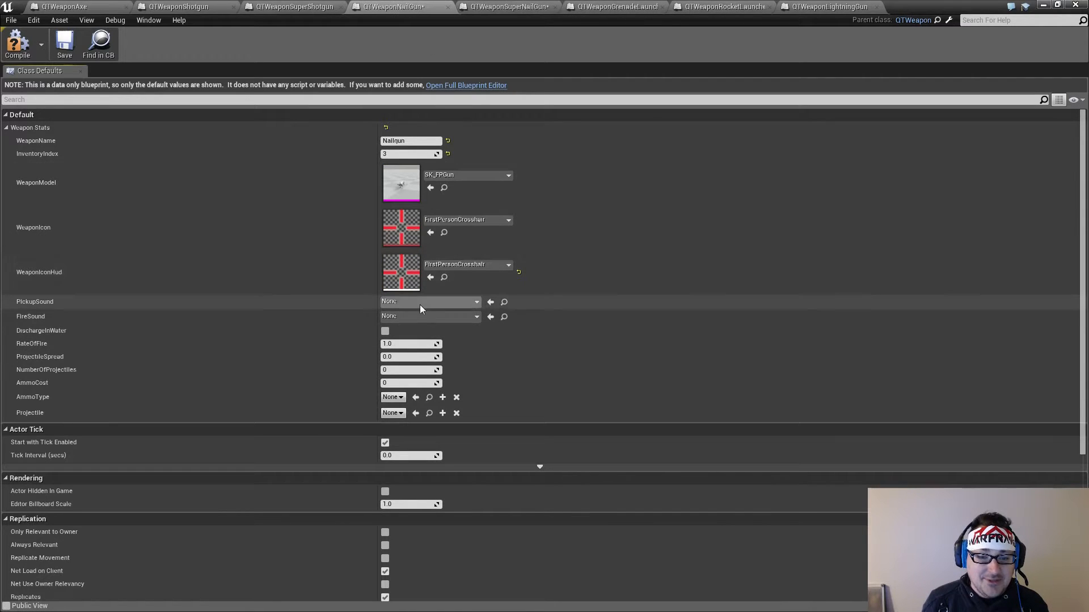
pyautogui.click(419, 305)
pyautogui.click(414, 418)
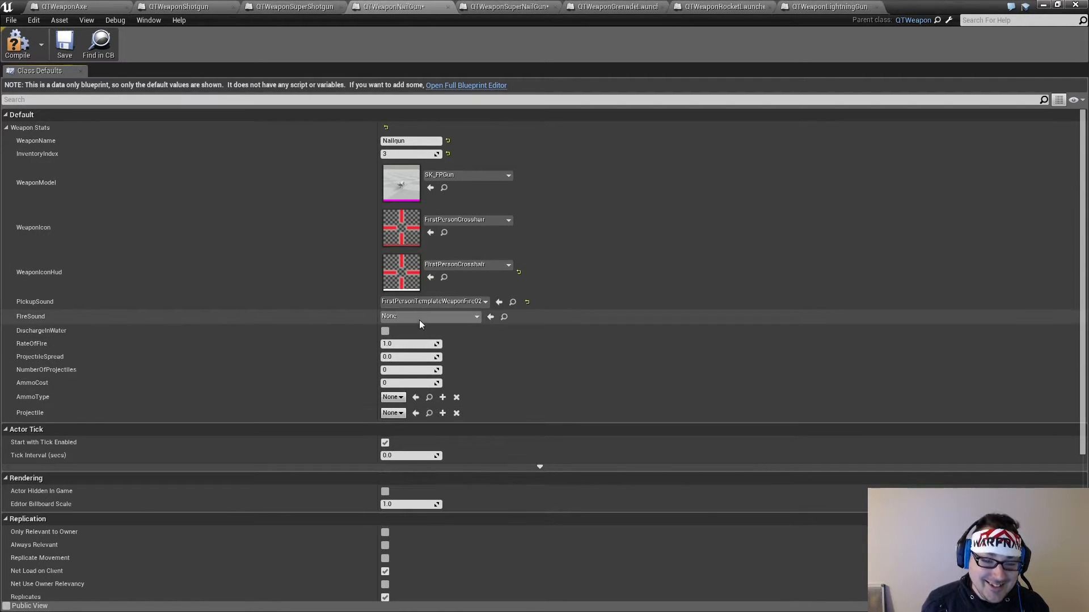
pyautogui.click(420, 318)
pyautogui.click(414, 434)
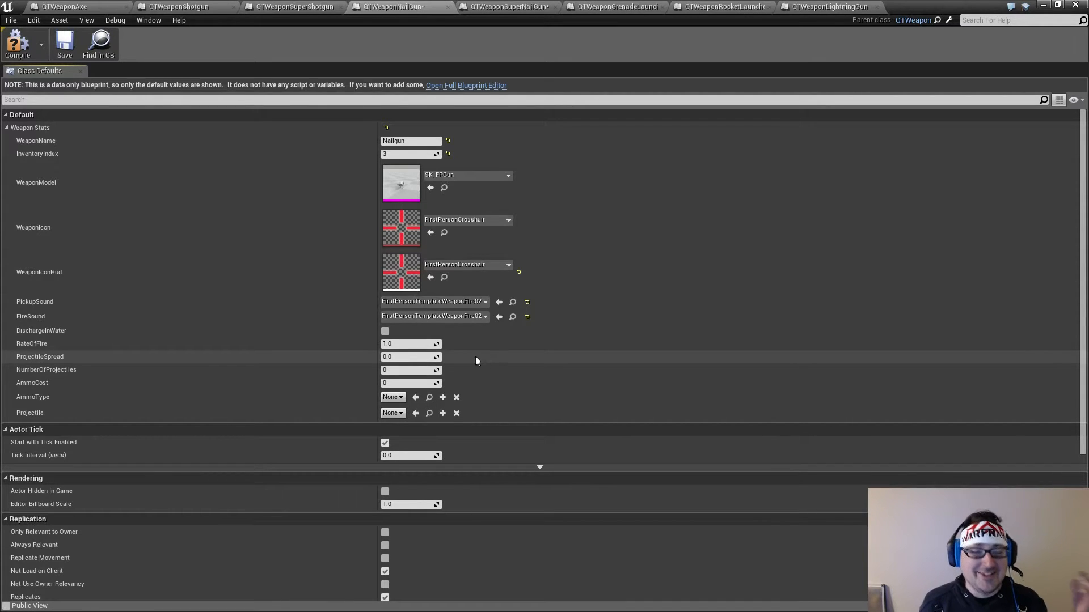
# Review the weapon stats of the super shotgun, shotgun and axe blueprints for comparison with the nailgun
pyautogui.click(307, 6)
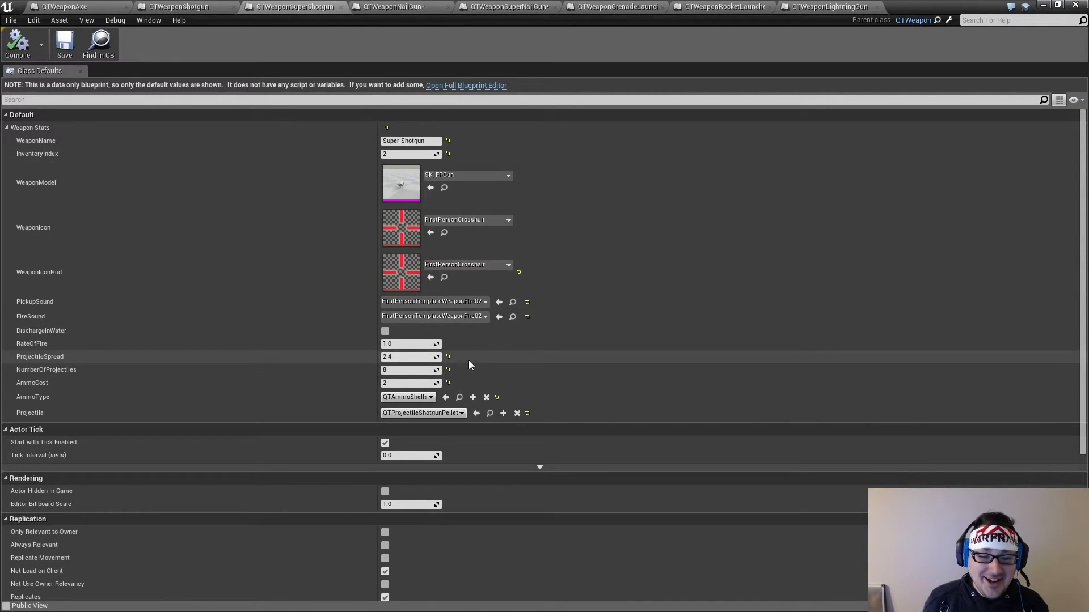
pyautogui.click(189, 7)
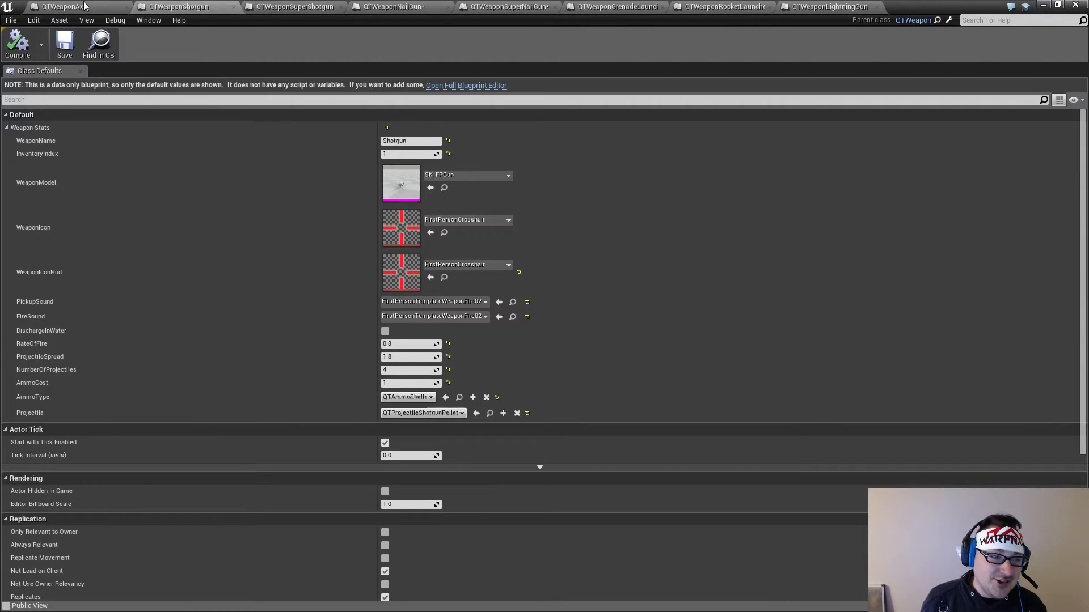
pyautogui.click(84, 7)
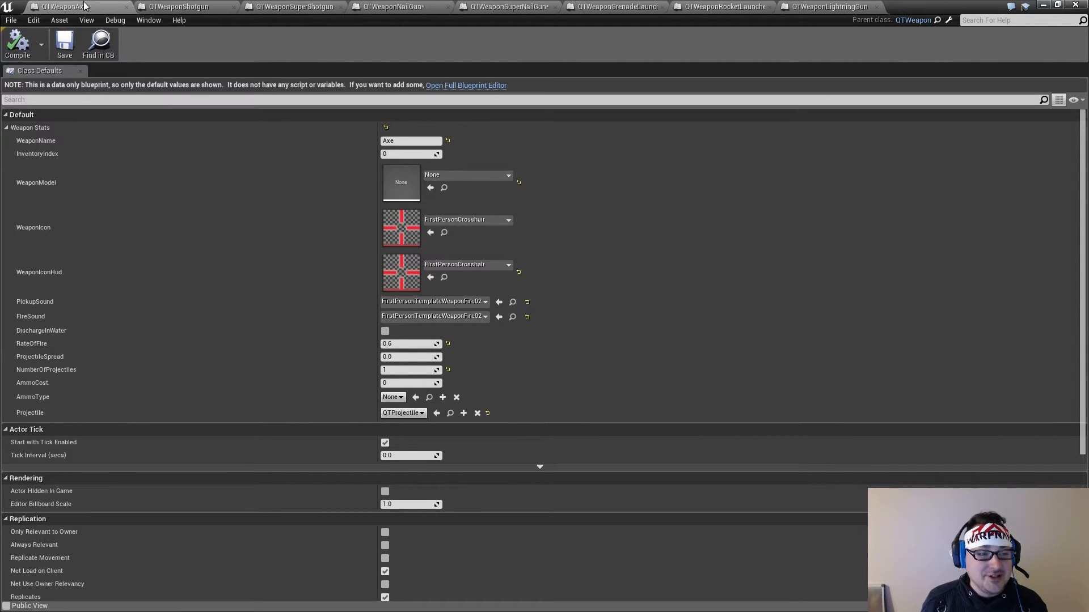
pyautogui.click(201, 6)
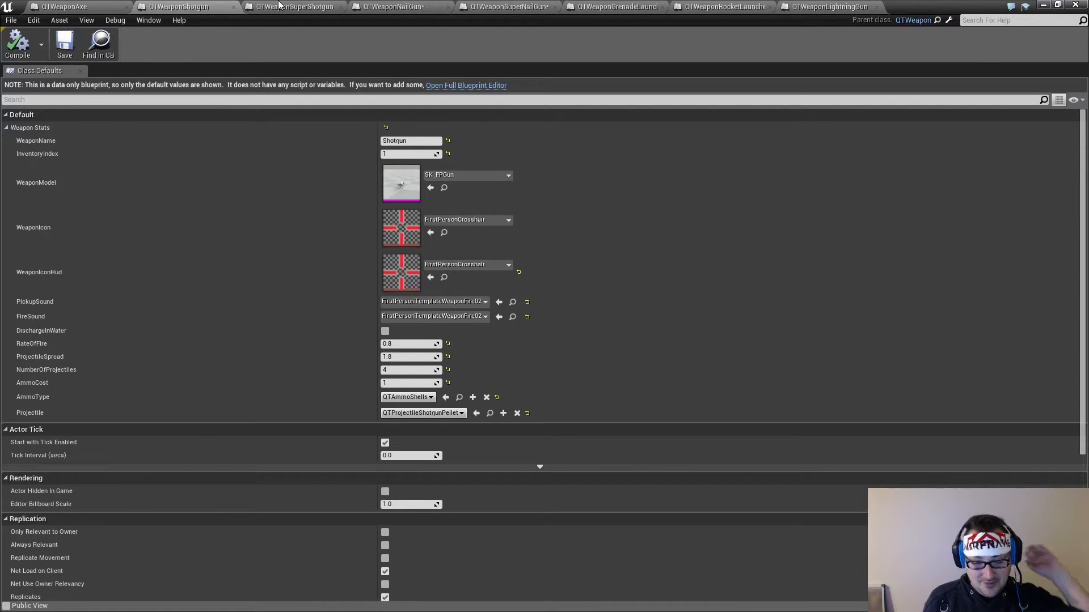
pyautogui.click(278, 5)
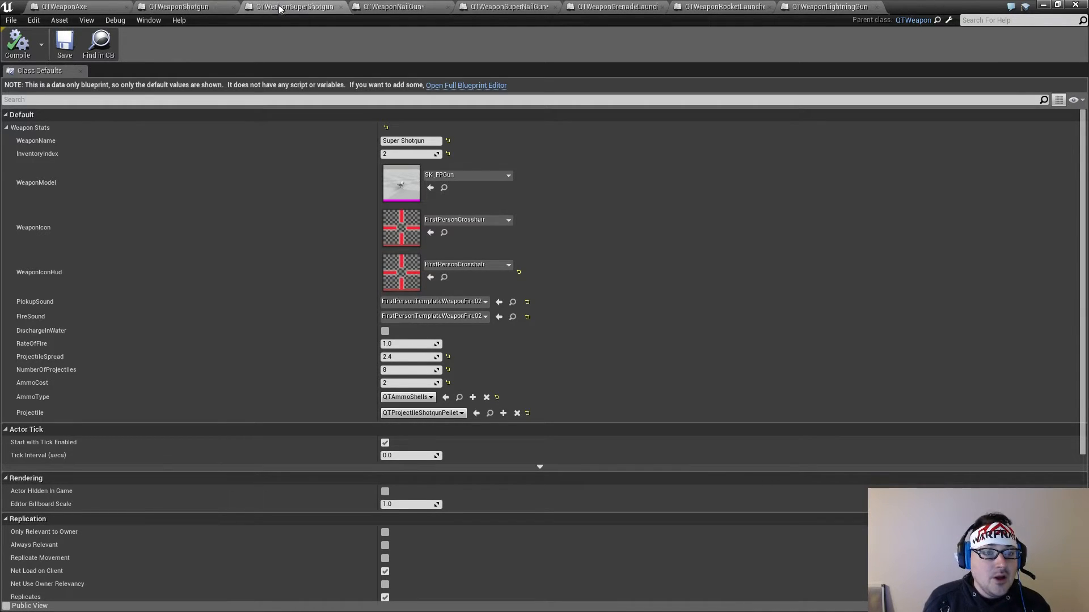
# Set the AmmoType of QTWeaponNailGun to QTAmmoNails
pyautogui.click(401, 5)
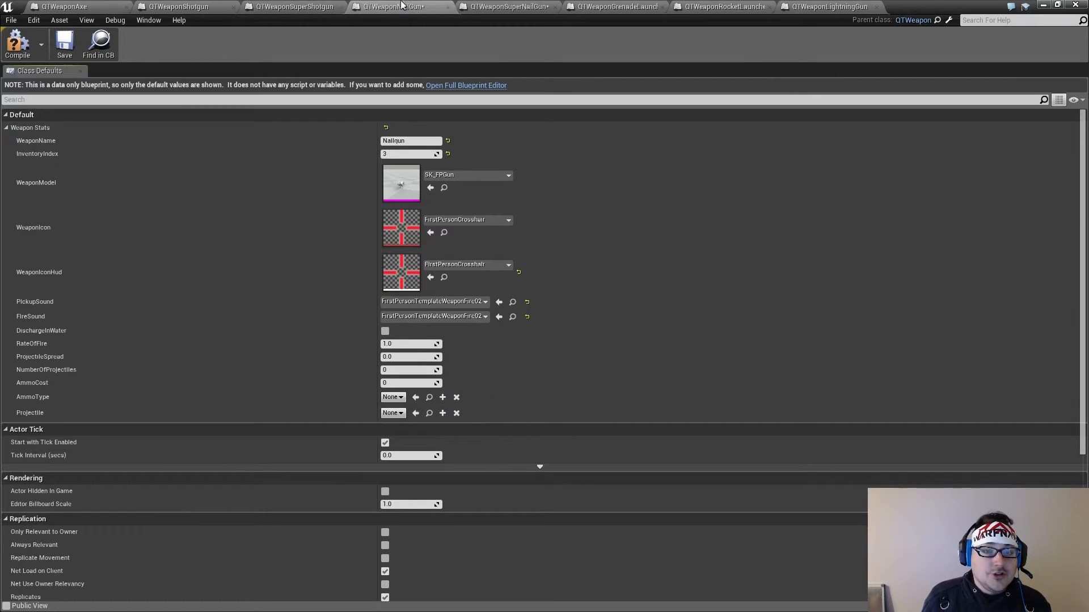
pyautogui.click(393, 397)
pyautogui.click(461, 452)
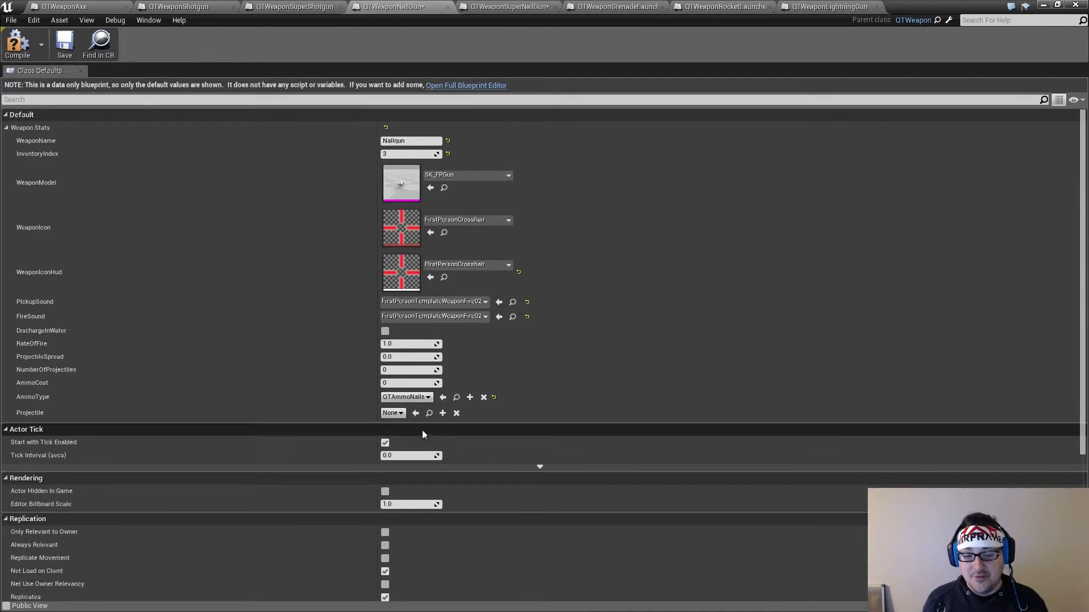
# Assign QTProjectileNail from the Weapons/Projectiles folder as the Projectile of QTWeaponNailGun
pyautogui.click(393, 413)
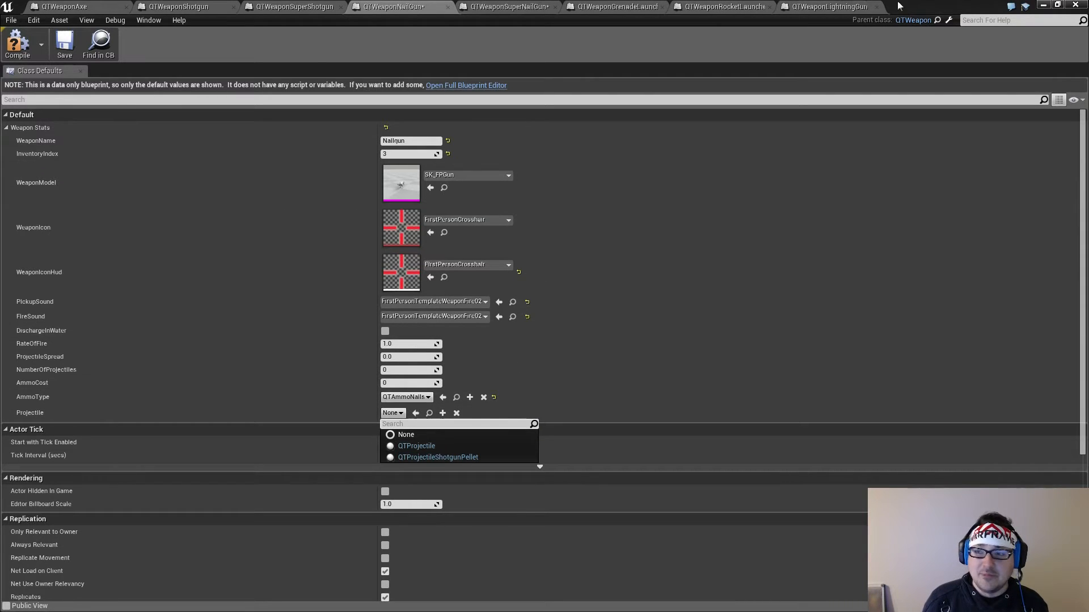
pyautogui.doubleClick(941, 3)
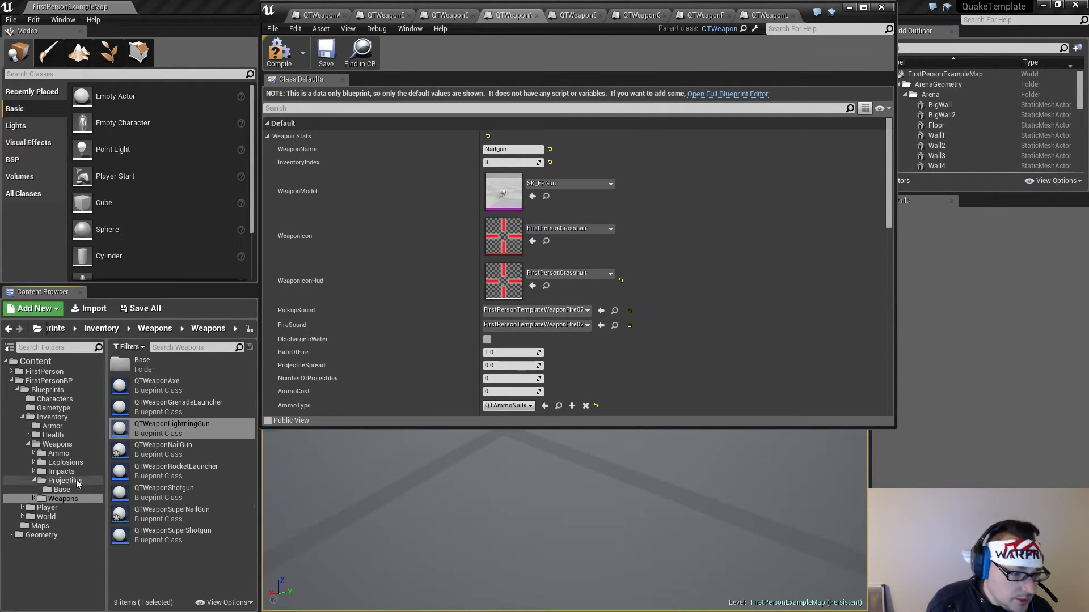
pyautogui.click(74, 482)
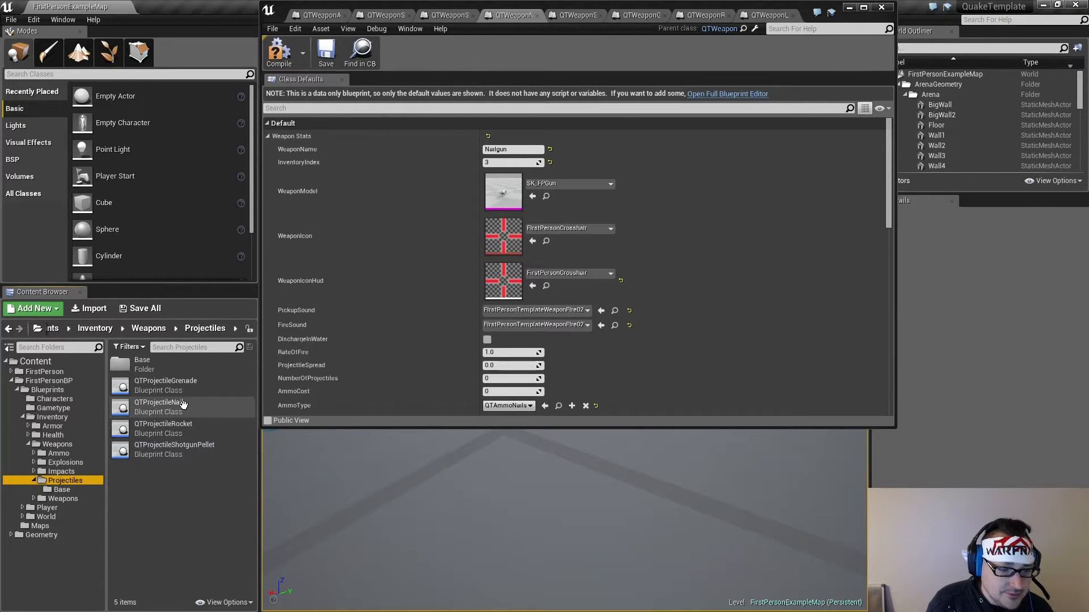
pyautogui.moveTo(892, 182); pyautogui.dragTo(891, 211)
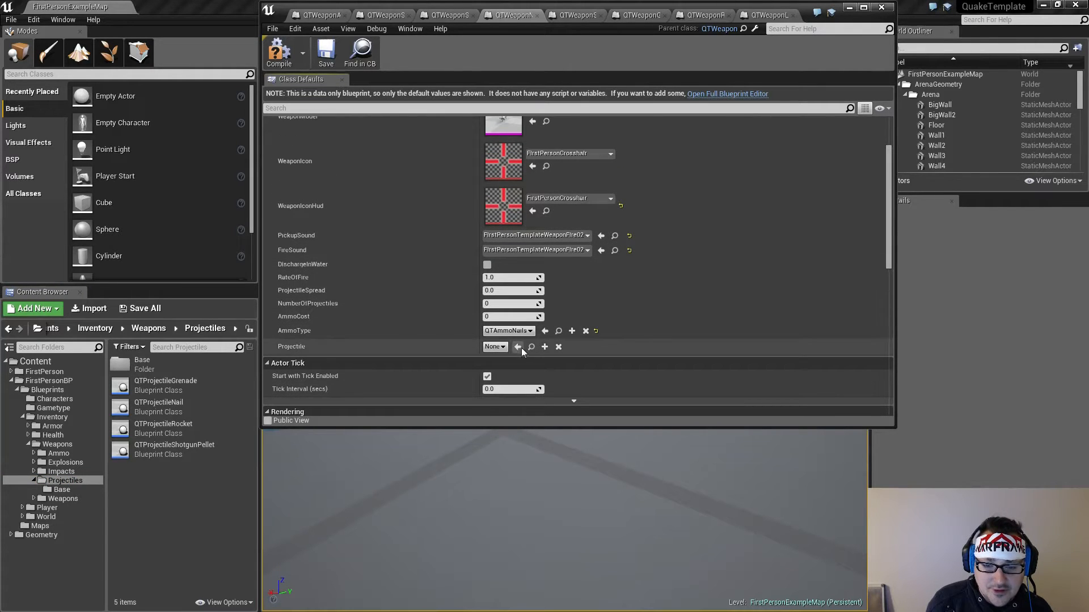
pyautogui.click(189, 406)
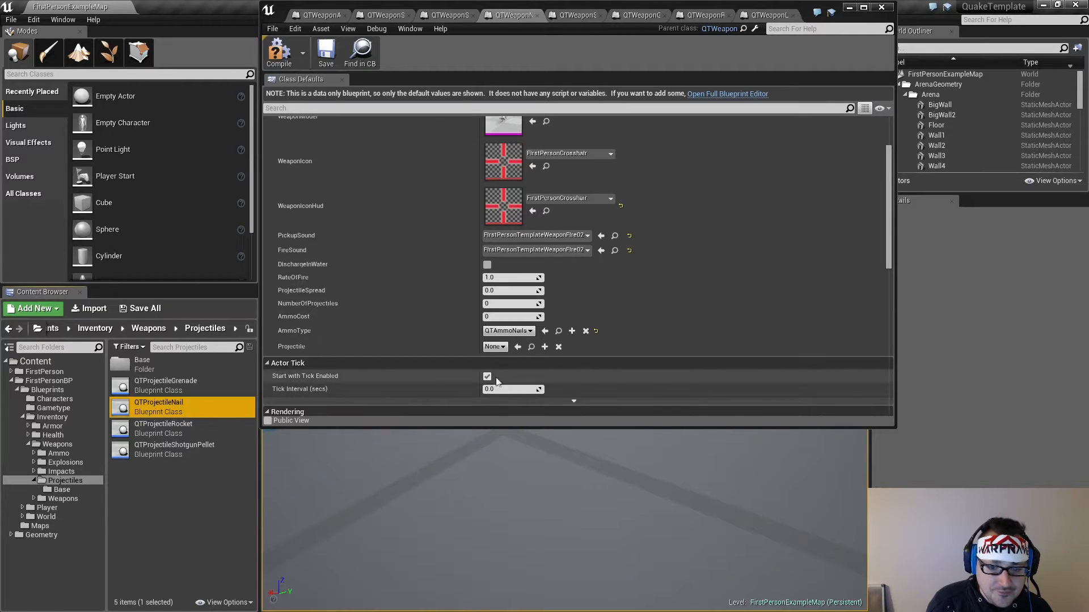
pyautogui.click(517, 347)
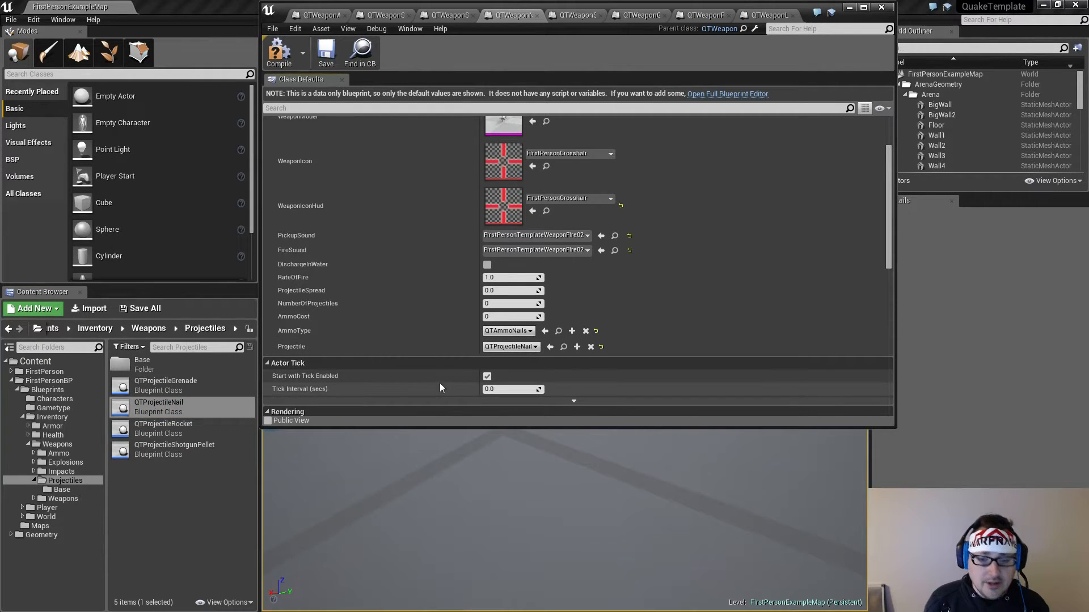
# Set the RateOfFire of QTWeaponNailGun to 0.4
pyautogui.click(510, 290)
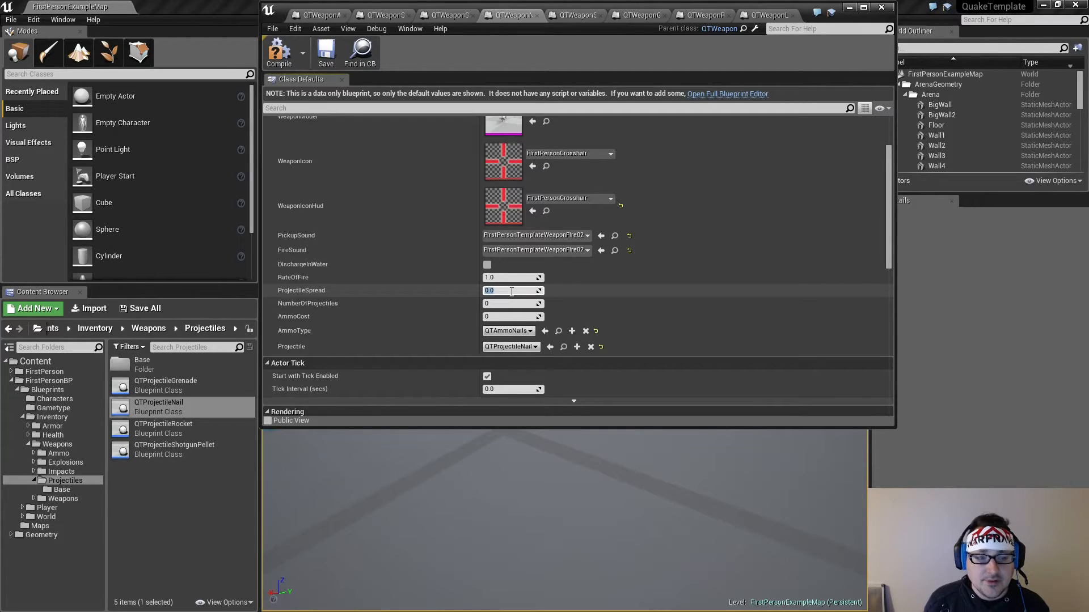
pyautogui.click(512, 278)
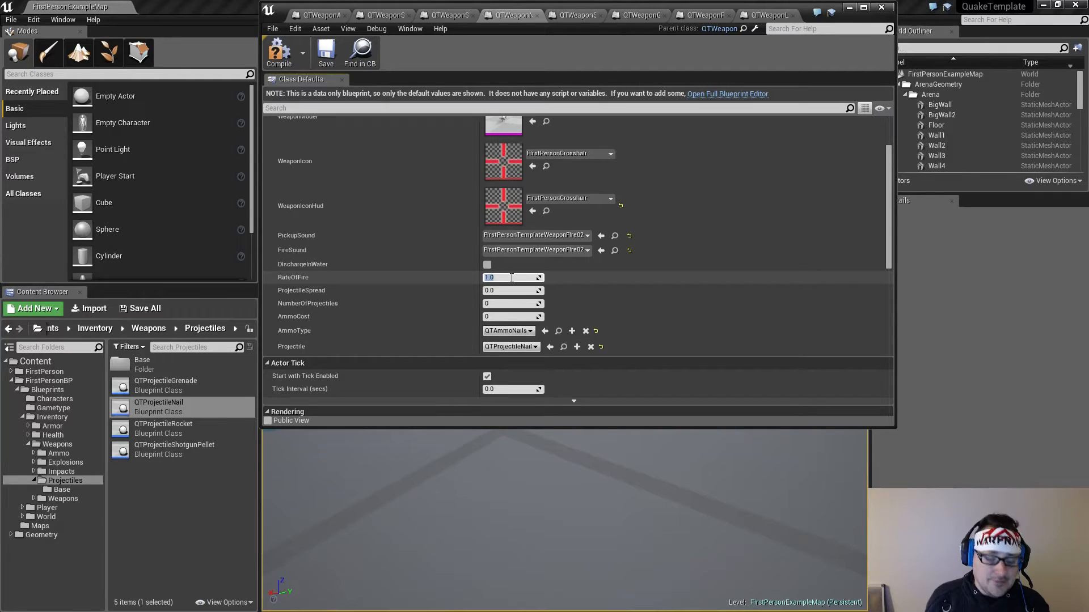
pyautogui.press('BackSpace')
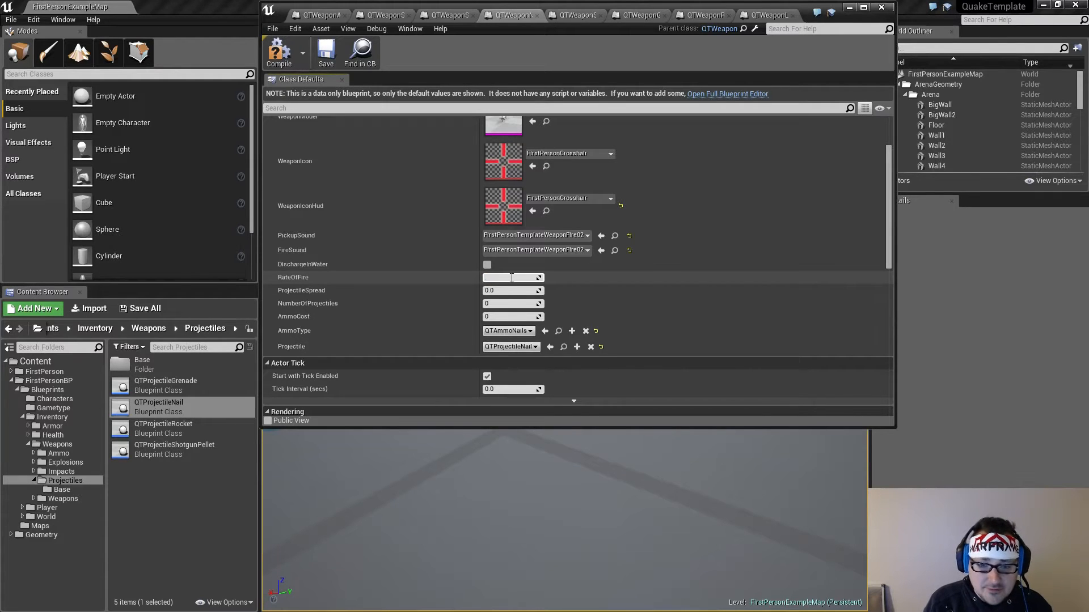
pyautogui.write('.2')
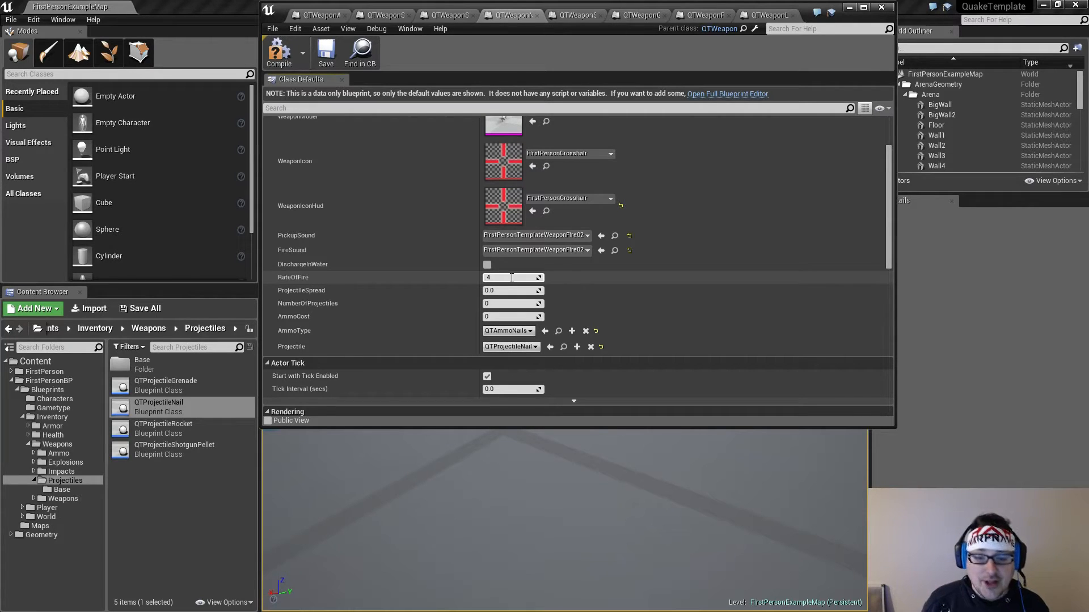
pyautogui.press('Return')
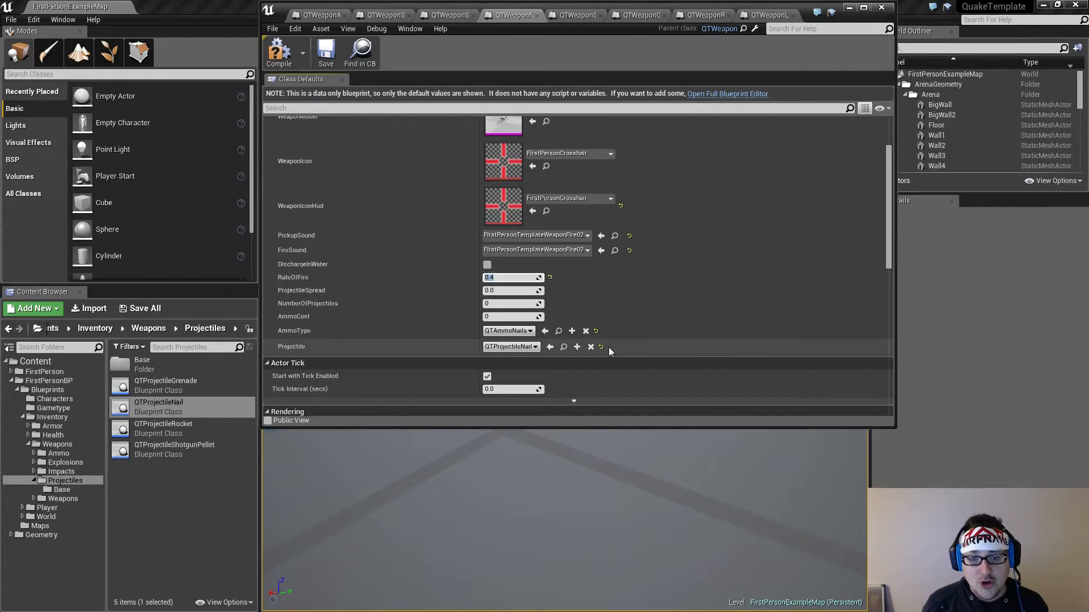
# Set both NumberOfProjectiles and AmmoCost of QTWeaponNailGun to 1
pyautogui.scroll(2, 609, 351)
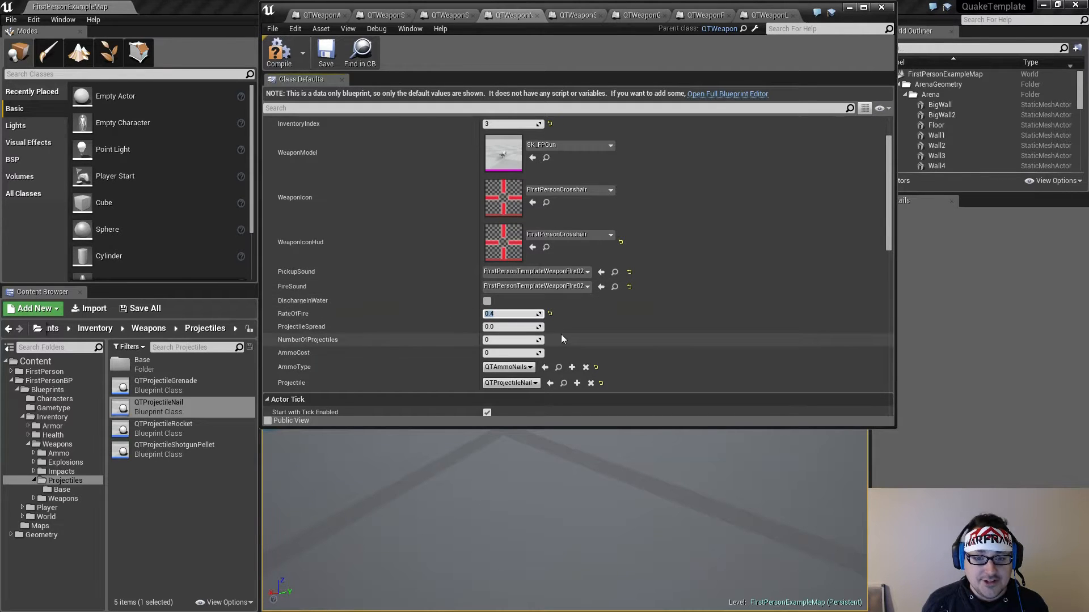
pyautogui.scroll(2, 563, 339)
pyautogui.scroll(-3, 563, 338)
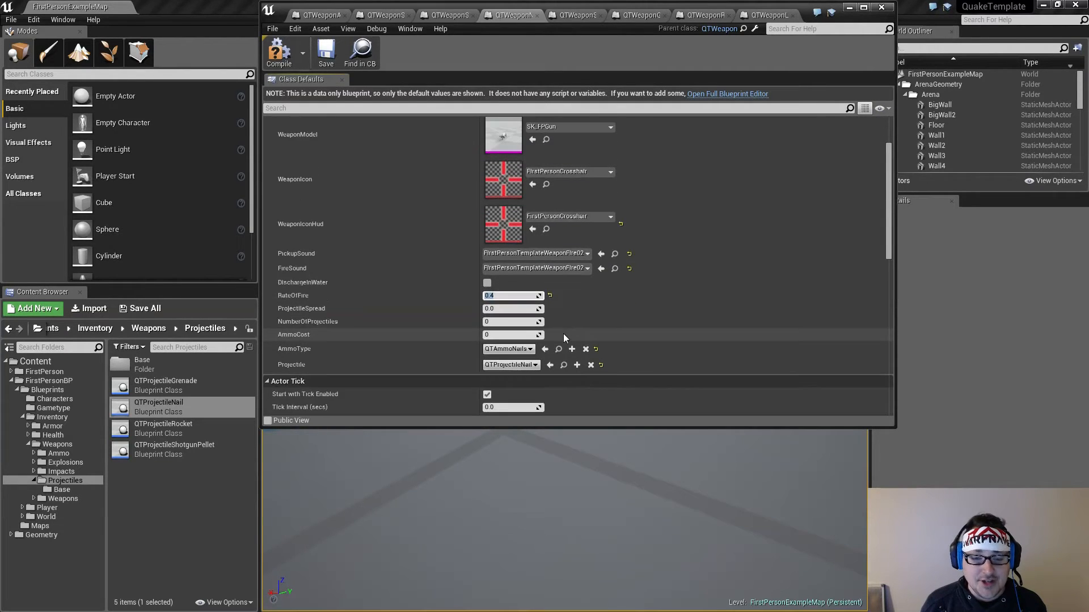
pyautogui.click(501, 322)
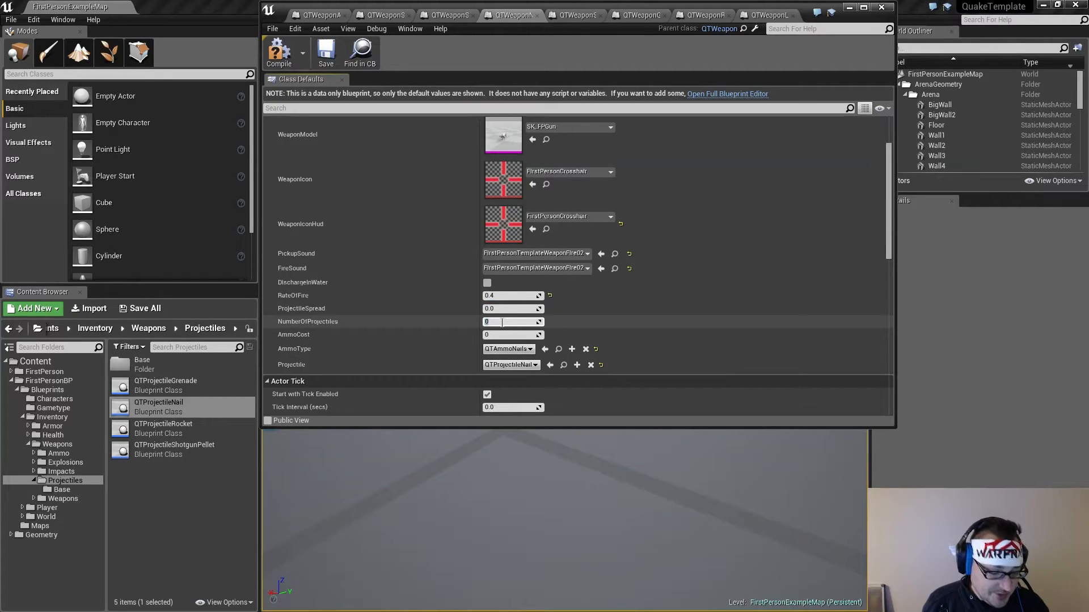
pyautogui.click(506, 335)
pyautogui.press('Return')
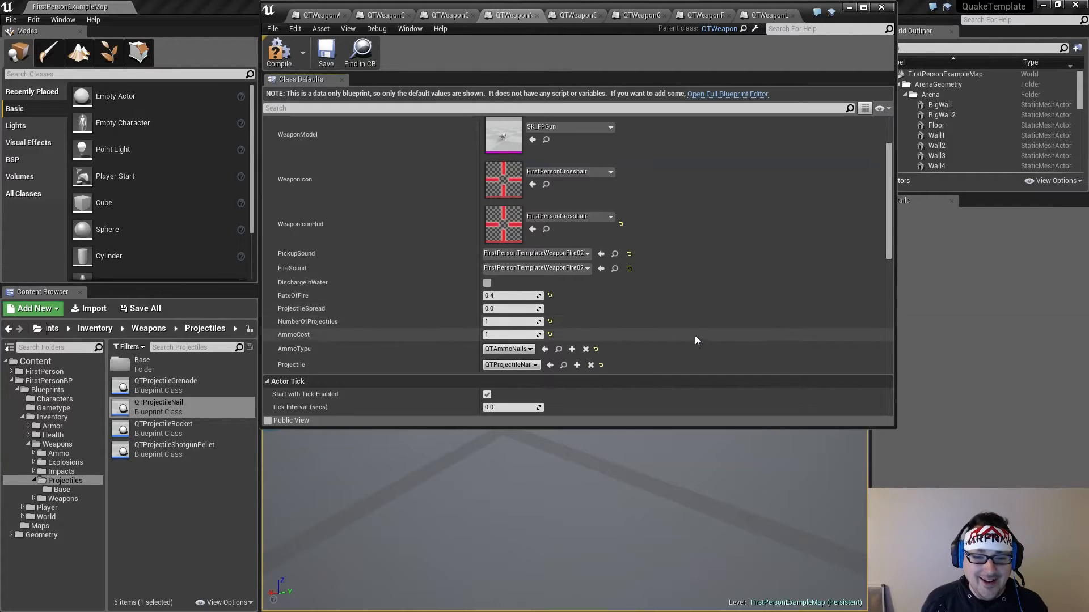
# Compile and save the QTWeaponNailGun blueprint
pyautogui.scroll(3, 695, 338)
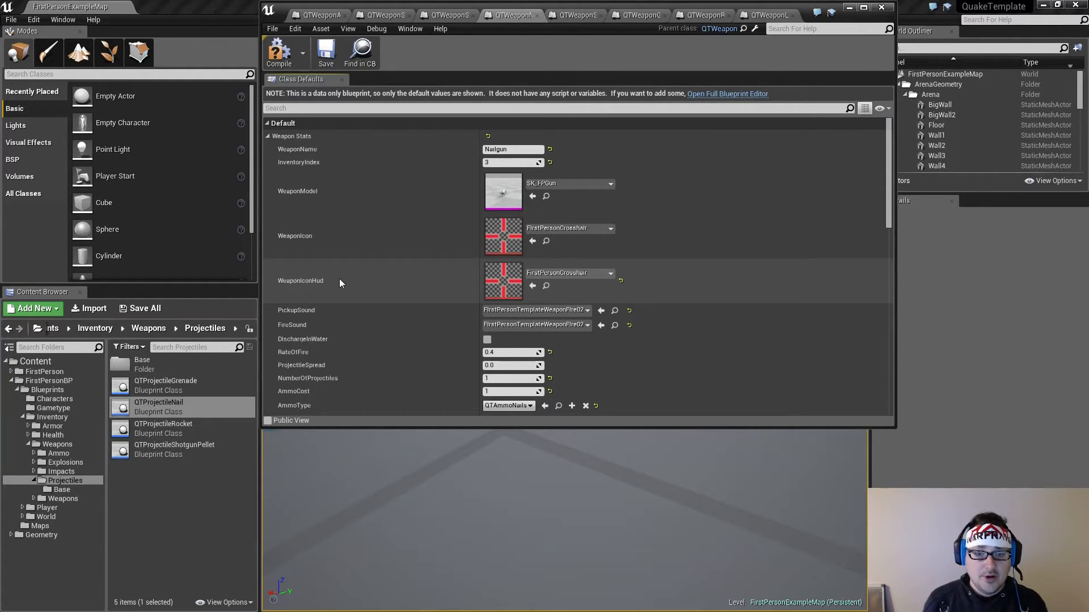
pyautogui.click(282, 53)
pyautogui.click(323, 55)
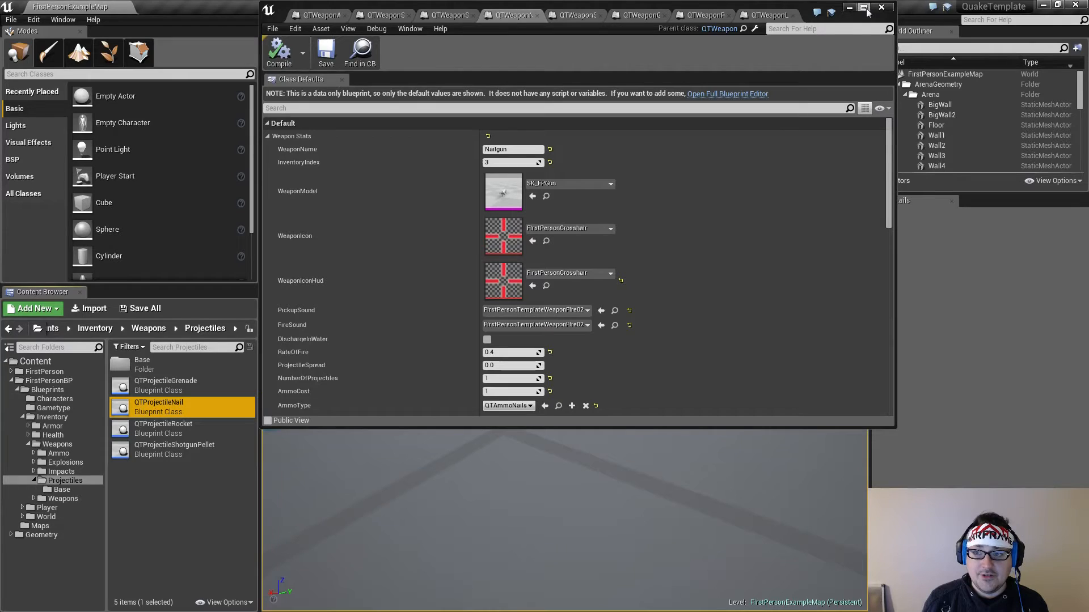
# Switch to the QTWeaponSuperNailGun blueprint and open its RateOfFire value for editing
pyautogui.click(578, 15)
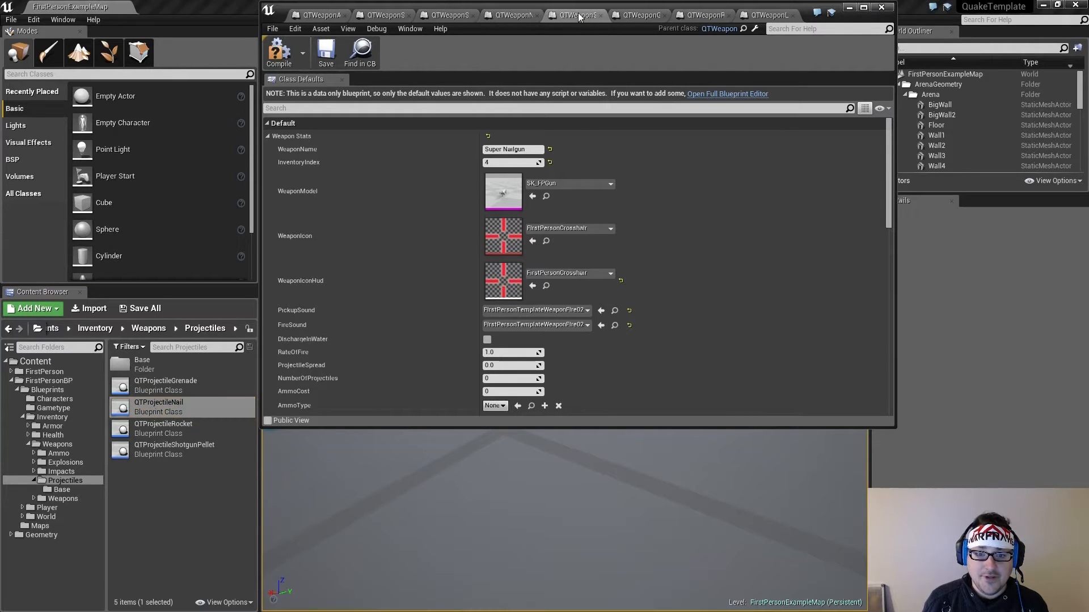
pyautogui.scroll(-2, 660, 271)
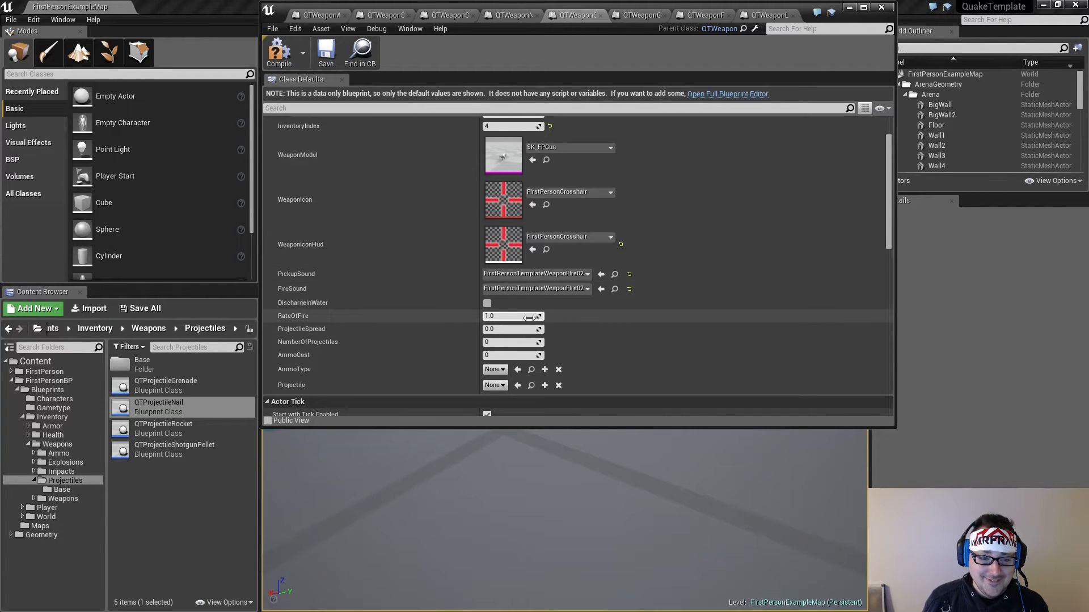
pyautogui.click(511, 318)
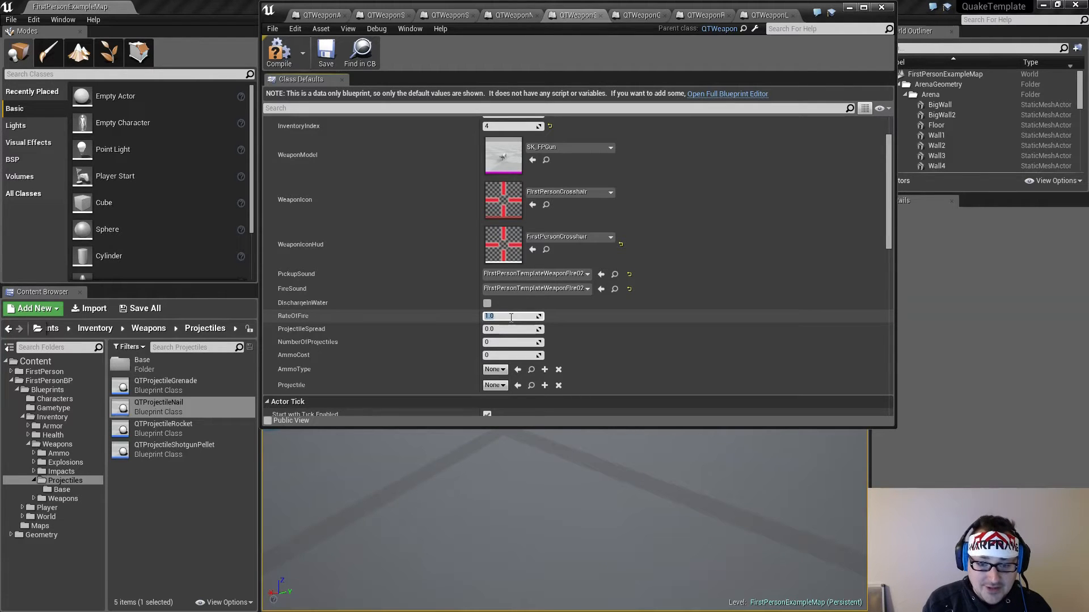
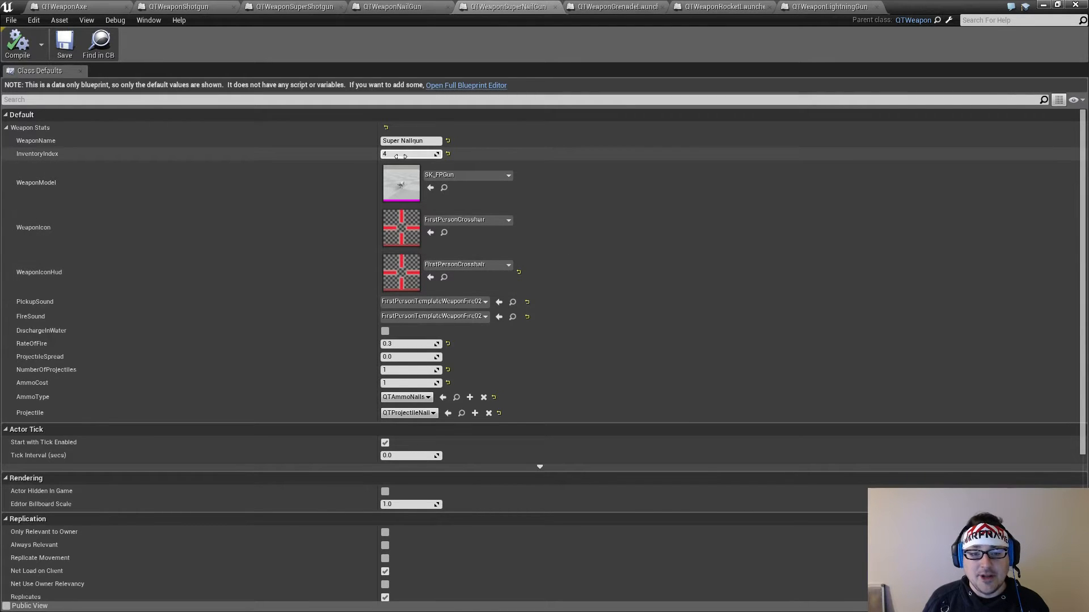
# Switch to the QTWeaponGrenadeLauncher blueprint and set its WeaponName to Grenade Launcher
pyautogui.click(619, 7)
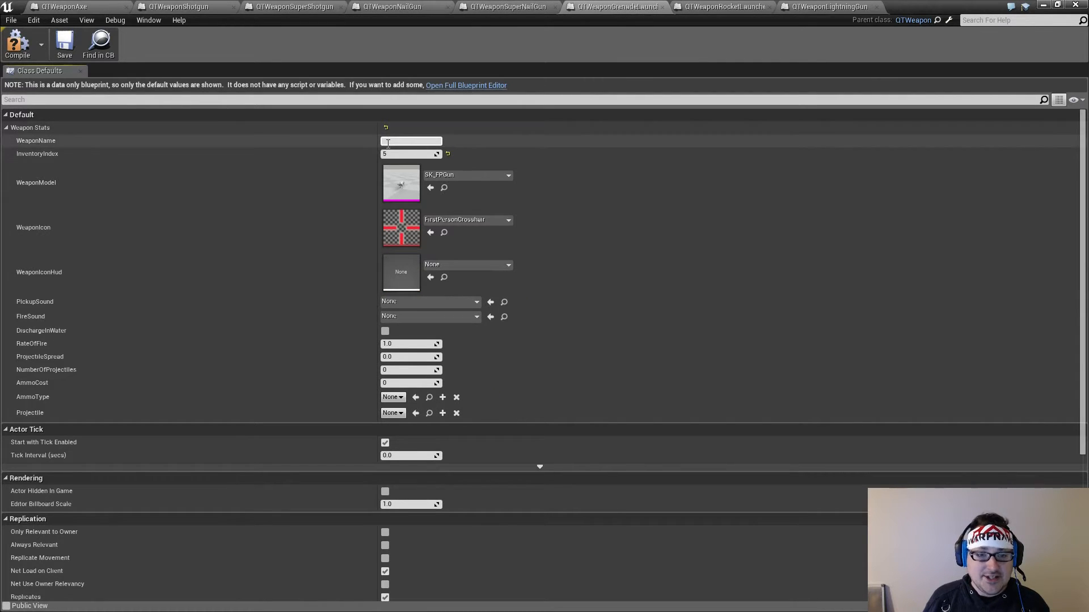
pyautogui.click(391, 140)
pyautogui.write('Gre')
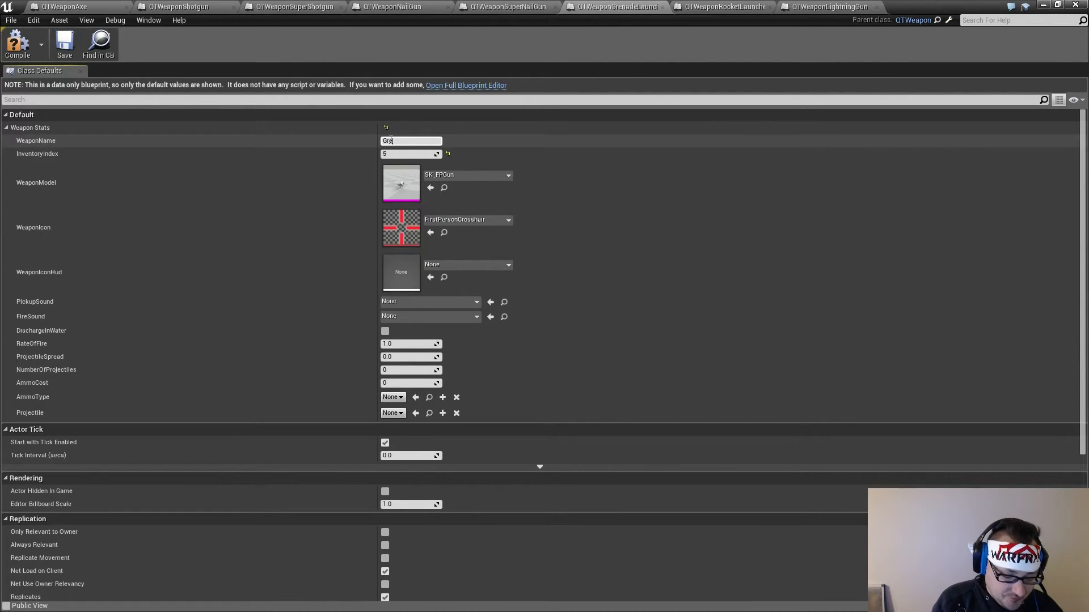
pyautogui.write('nade Launcher')
pyautogui.press('Return')
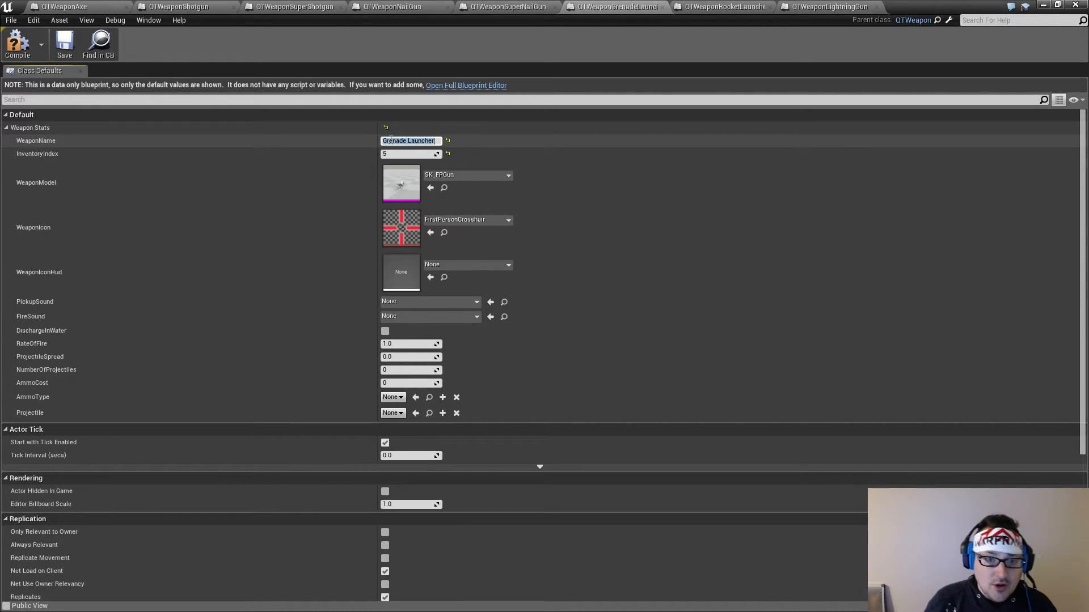
# Set the RateOfFire of the grenade launcher to 1.2
pyautogui.click(403, 345)
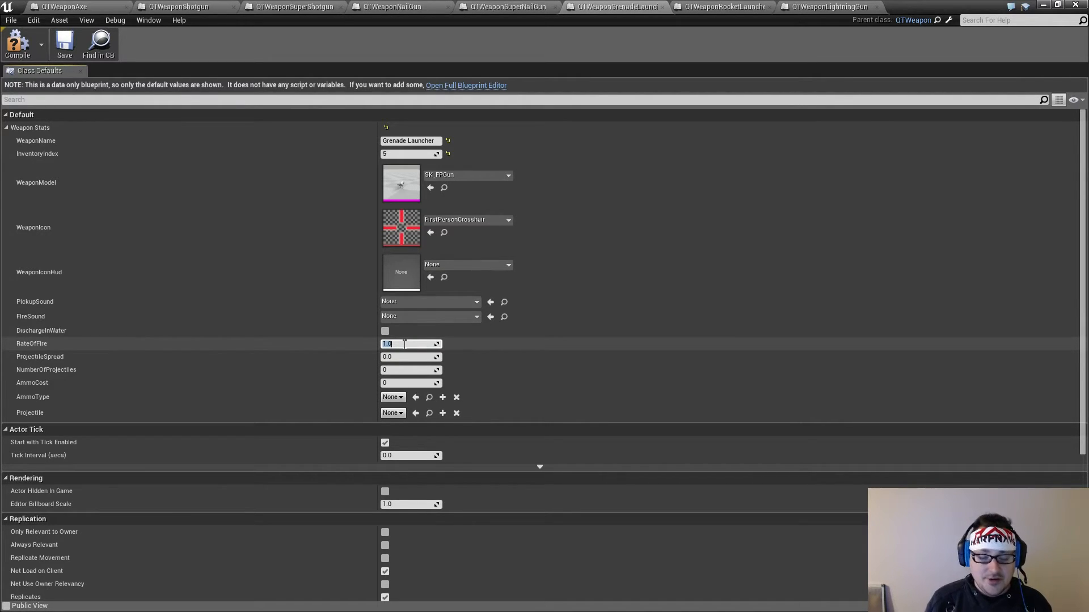
pyautogui.click(404, 345)
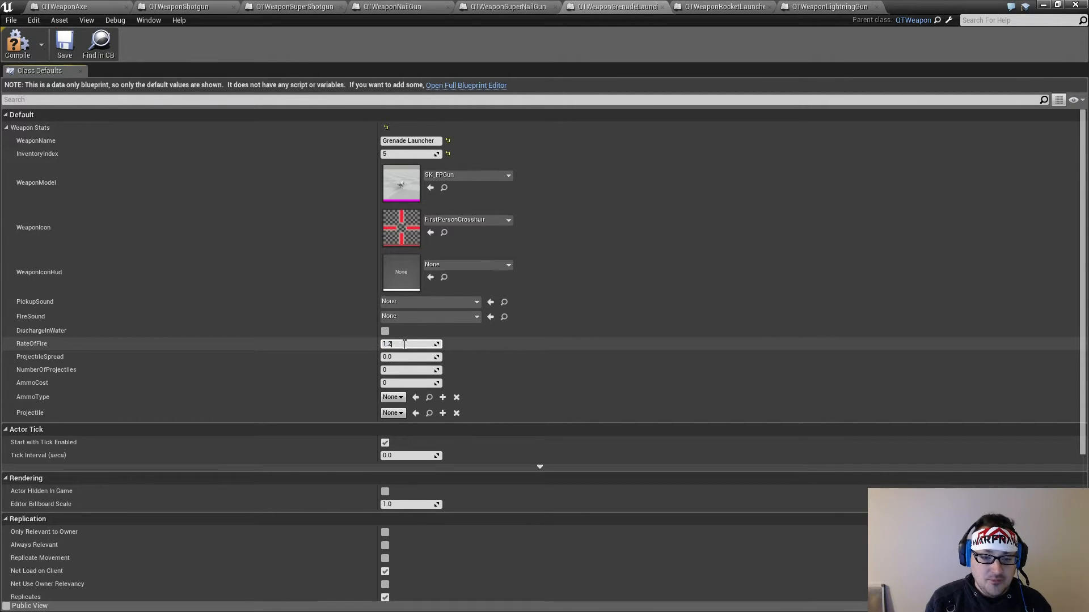
pyautogui.press('Return')
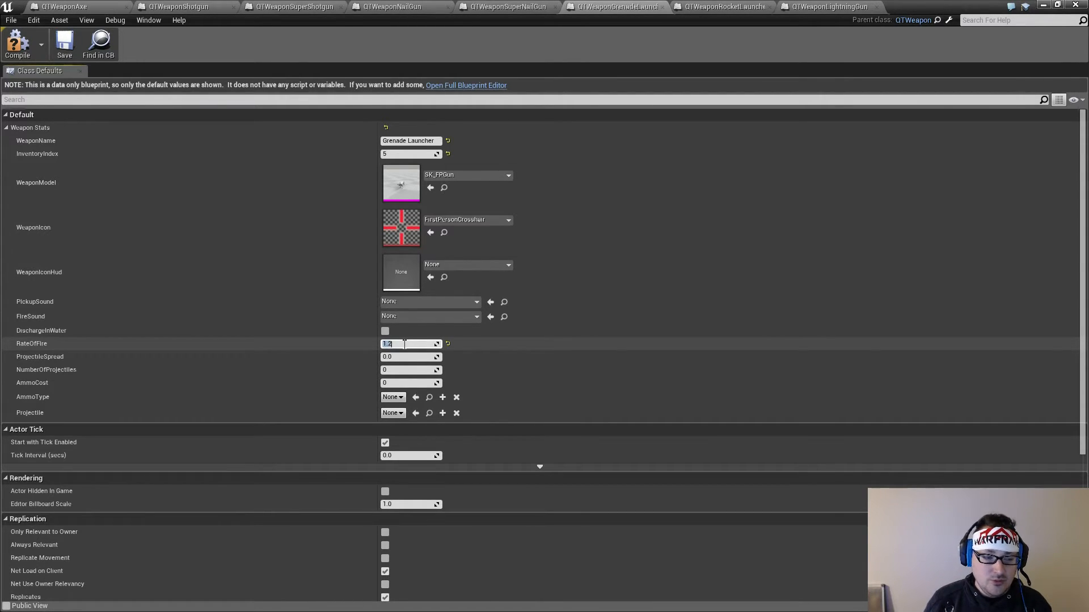
# Set the grenade launcher's NumberOfProjectiles and AmmoCost to 1 and its AmmoType to QTAmmoRockets
pyautogui.click(396, 357)
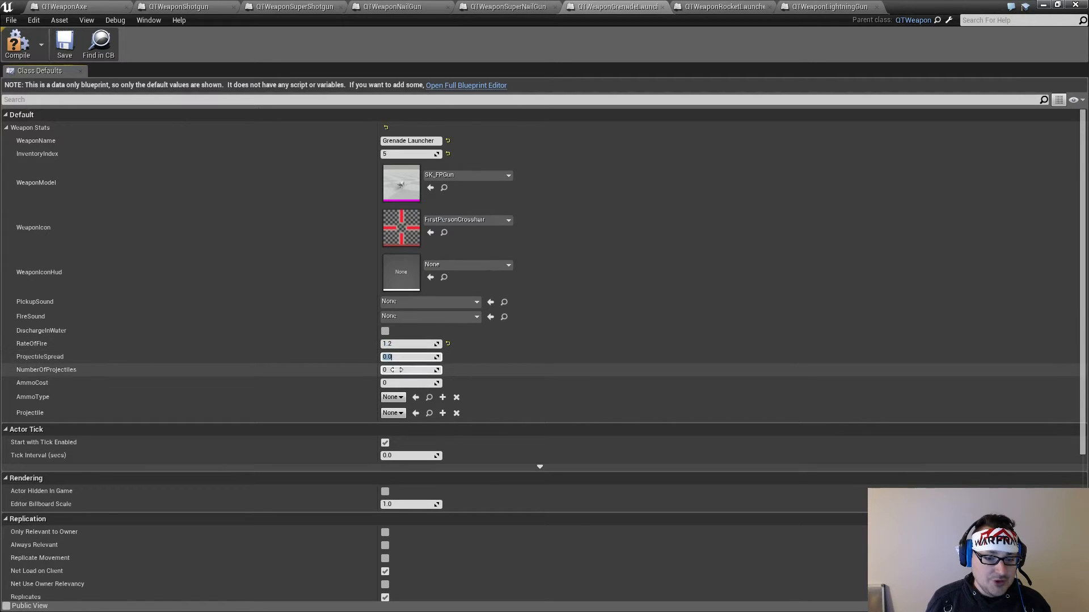
pyautogui.click(397, 371)
pyautogui.write('1')
pyautogui.click(398, 384)
pyautogui.write('1')
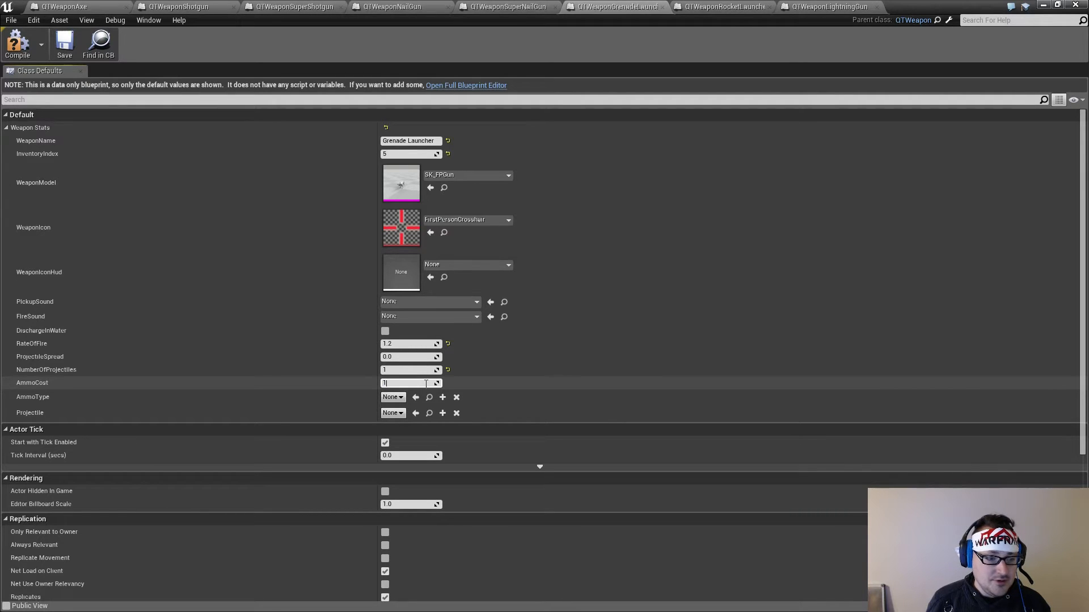
pyautogui.click(399, 398)
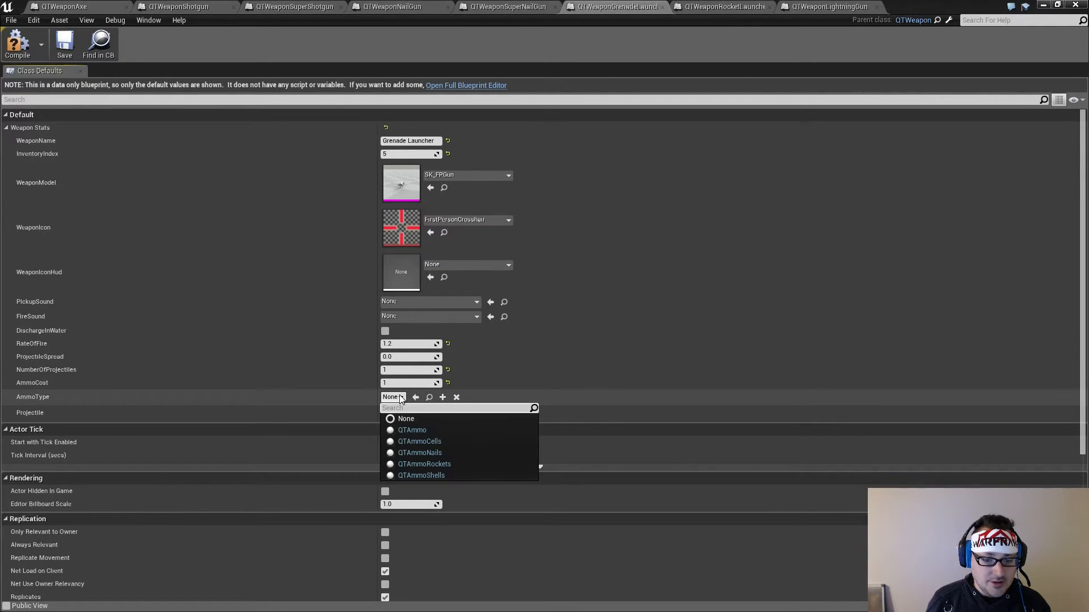
pyautogui.click(441, 464)
# Assign the QTProjectileRocket class from the Projectiles folder as the grenade launcher's Projectile and compile the blueprint
pyautogui.click(395, 414)
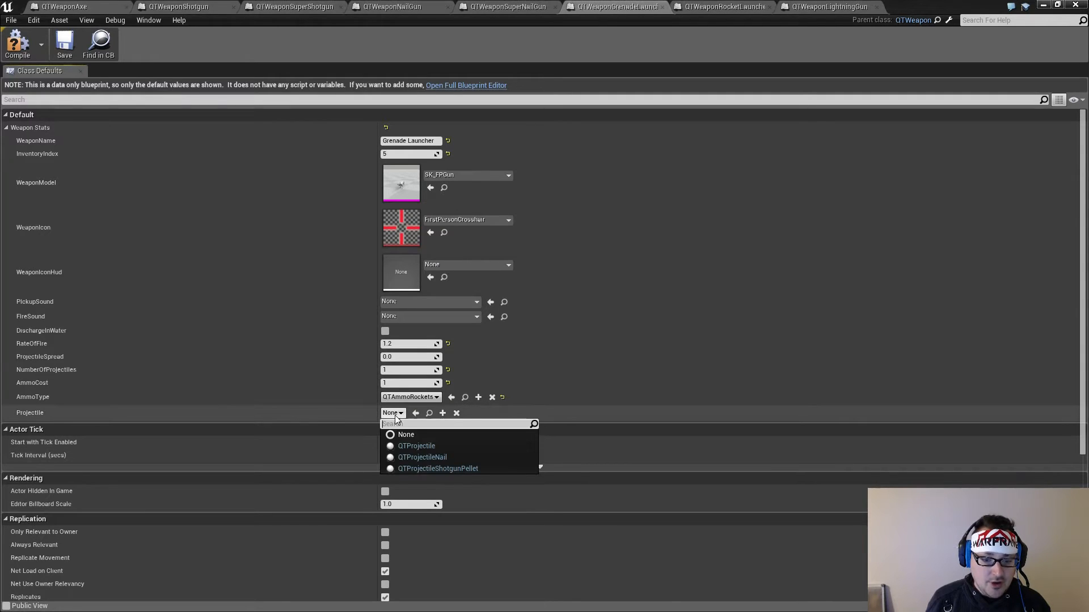
pyautogui.click(917, 6)
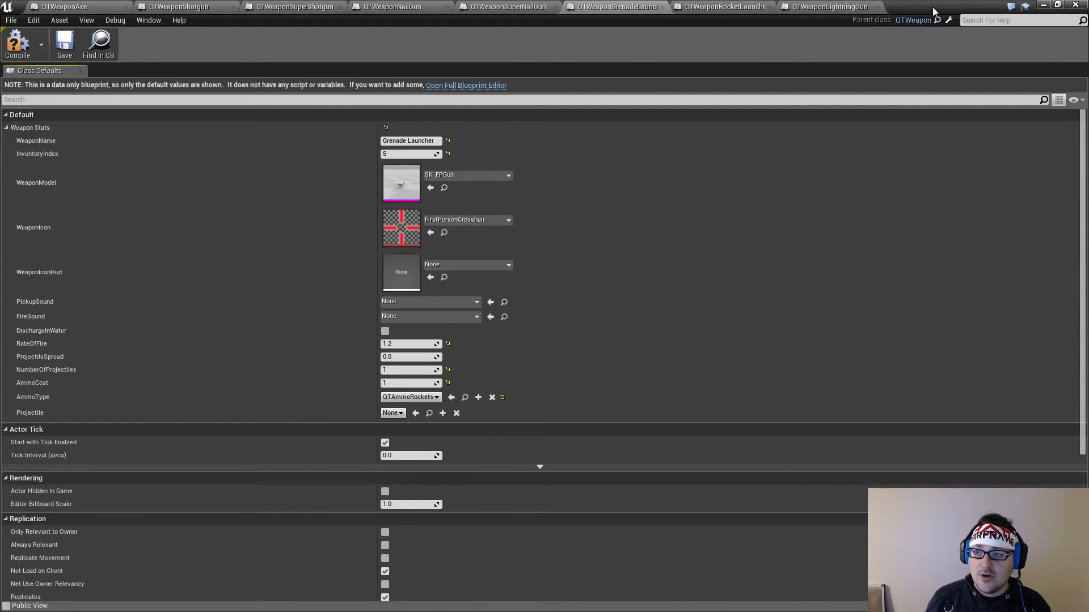
pyautogui.doubleClick(916, 6)
pyautogui.click(188, 430)
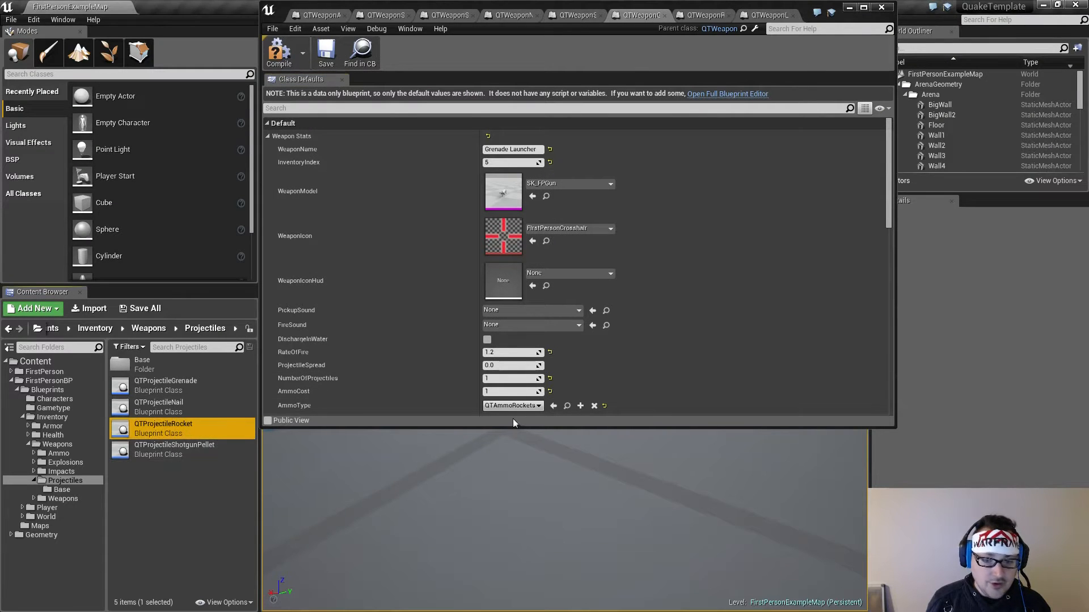
pyautogui.scroll(-4, 884, 196)
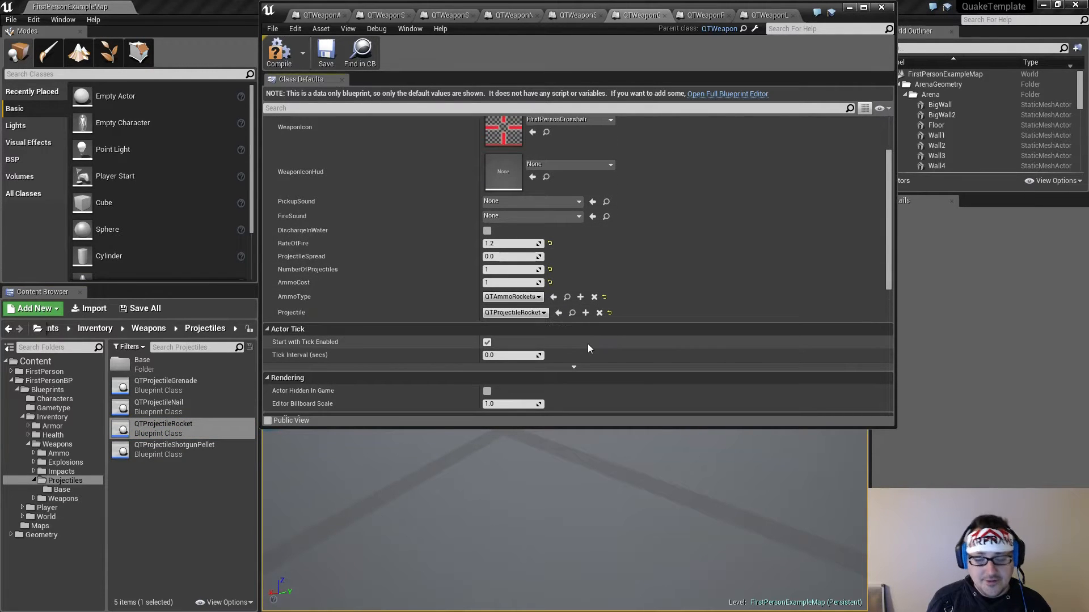
pyautogui.click(274, 50)
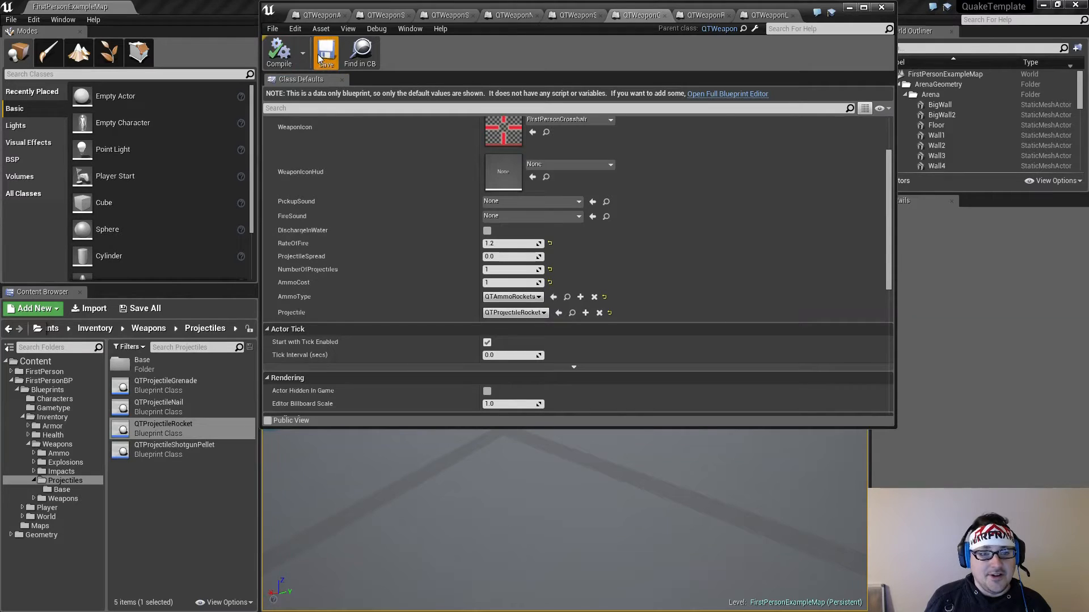
# Set both PickupSound and FireSound of the grenade launcher to FirstPersonTemplateWeaponFire02
pyautogui.scroll(3, 680, 351)
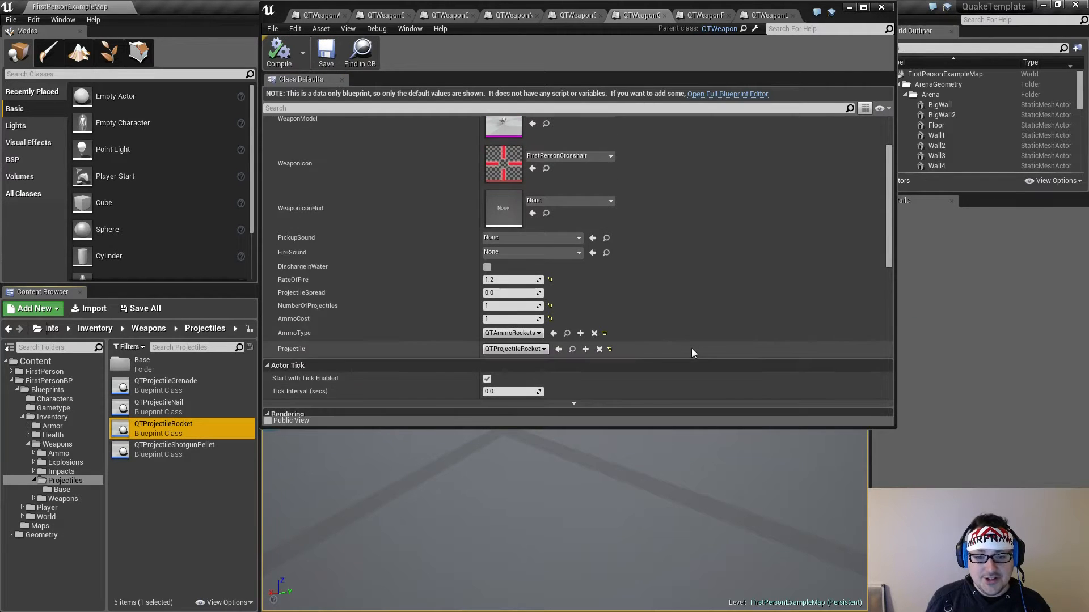
pyautogui.click(545, 255)
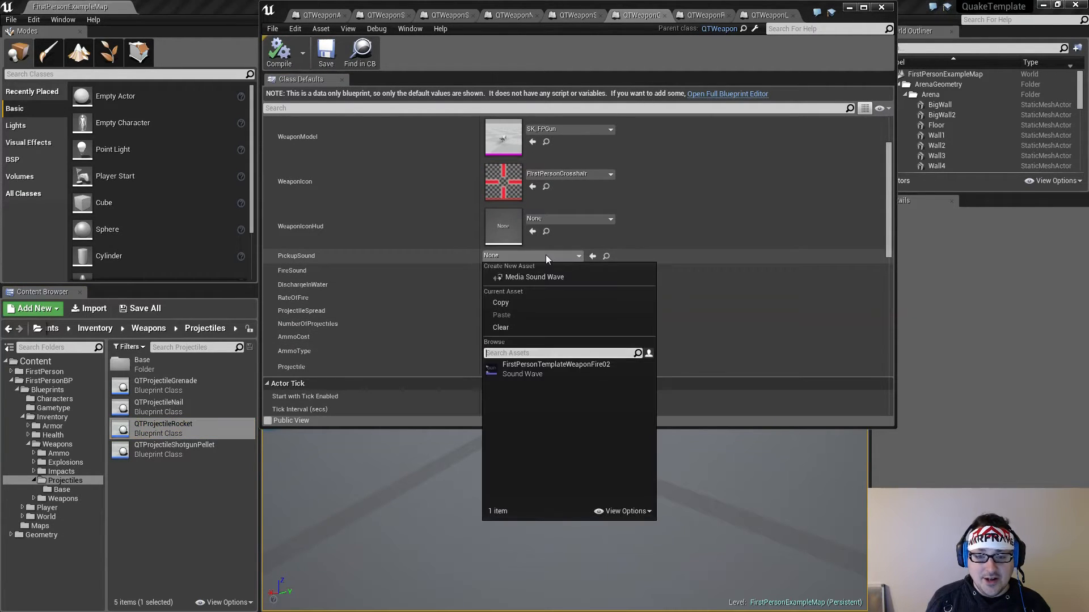
pyautogui.click(519, 364)
pyautogui.click(546, 270)
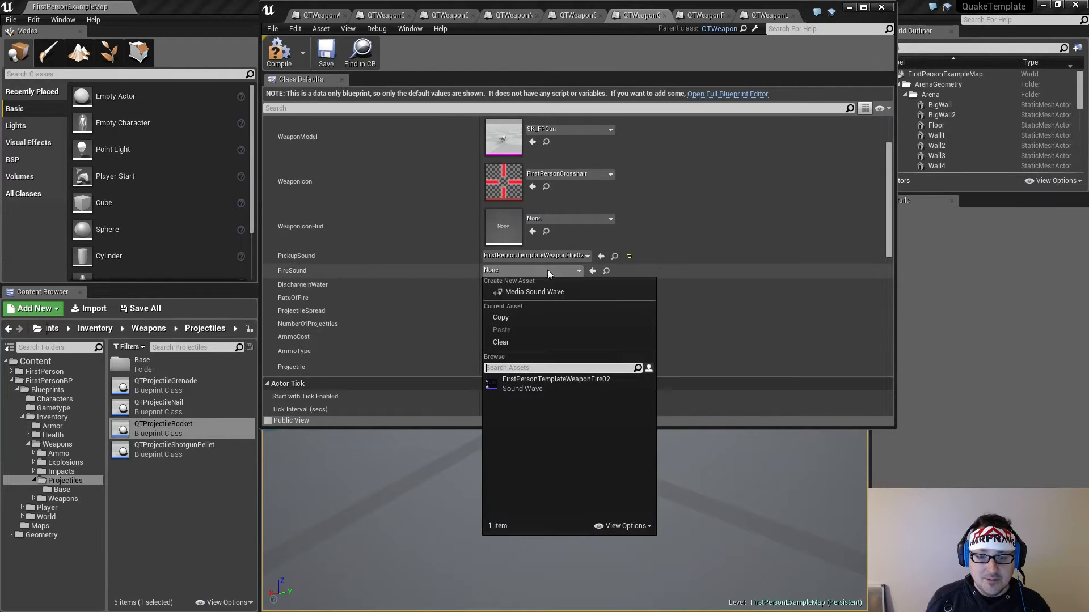
pyautogui.click(535, 379)
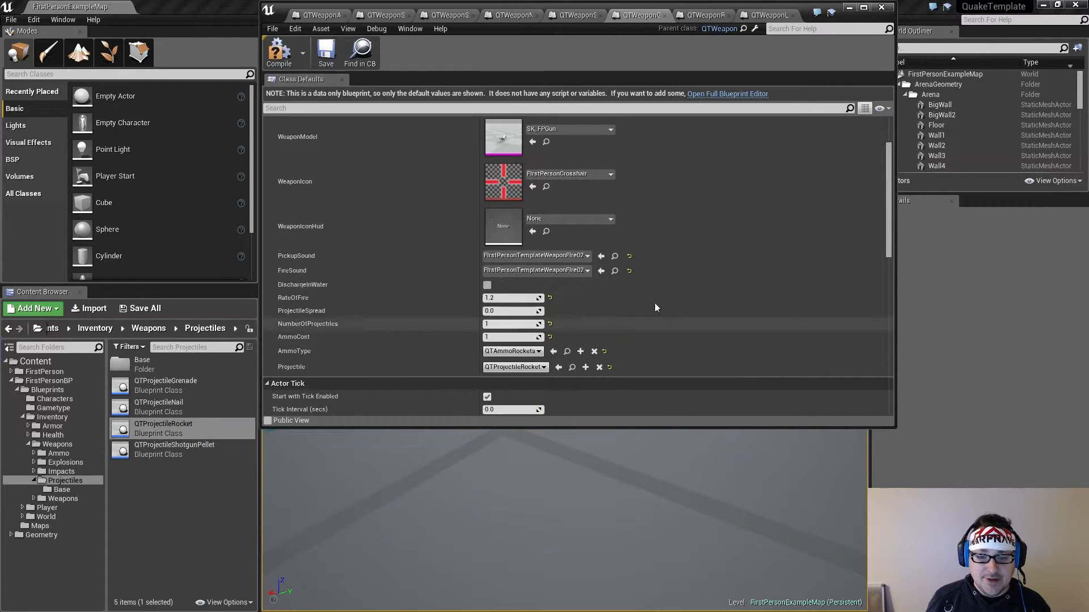
# Set the grenade launcher's WeaponIconHud to FirstPersonCrosshair, then compile and save the blueprint
pyautogui.click(548, 219)
pyautogui.click(559, 306)
pyautogui.scroll(2, 740, 281)
pyautogui.click(278, 54)
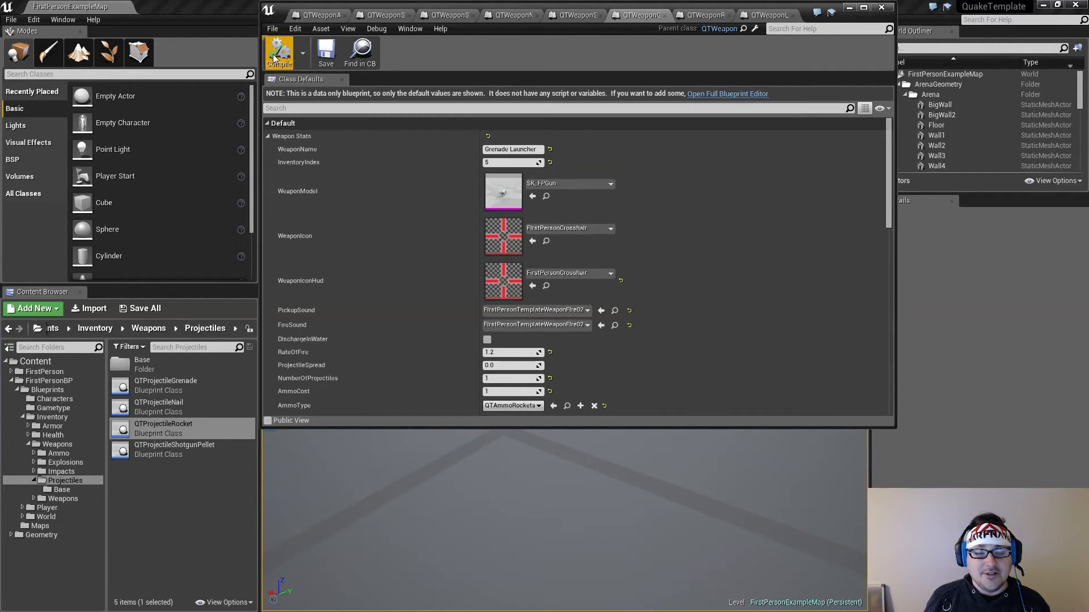
pyautogui.click(327, 52)
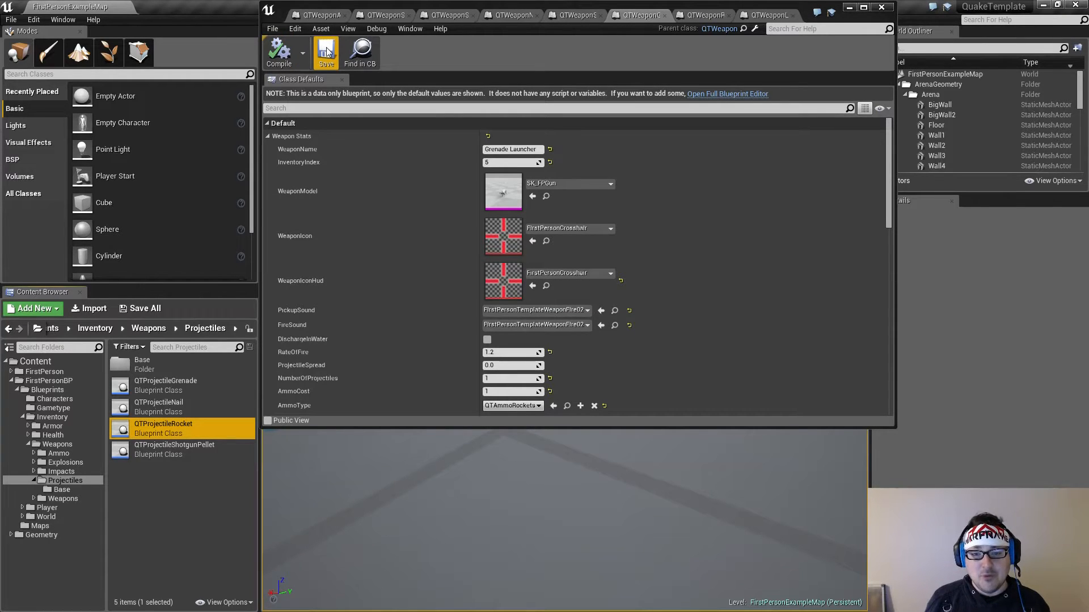
# Switch to the QTWeaponRocketLauncher blueprint, set its WeaponName to Rocket Launcher and compile it
pyautogui.click(705, 16)
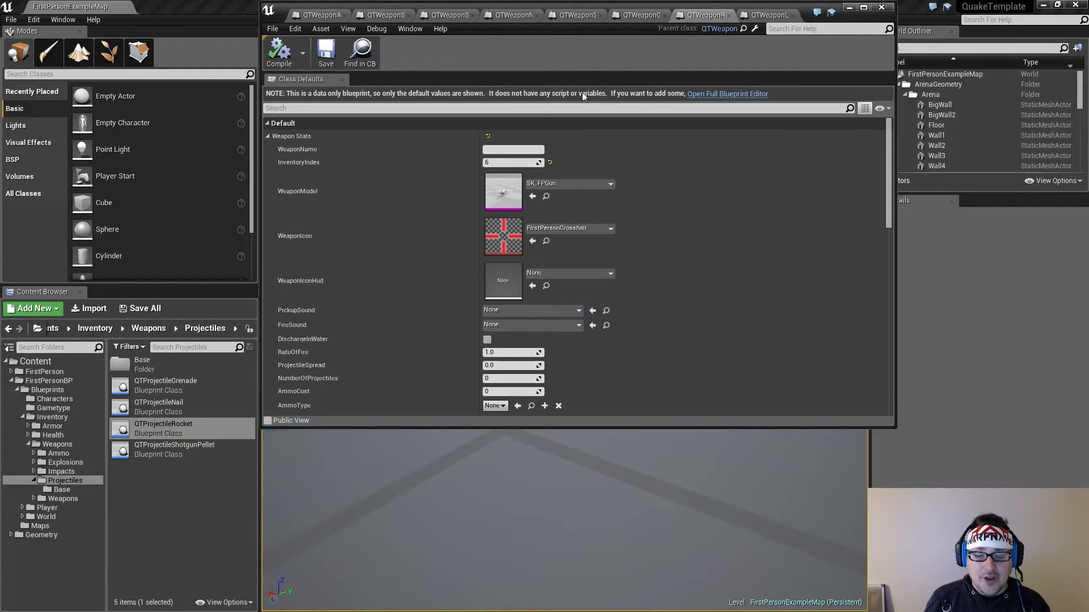
pyautogui.click(510, 151)
pyautogui.write('Rocket Launcher')
pyautogui.press('Return')
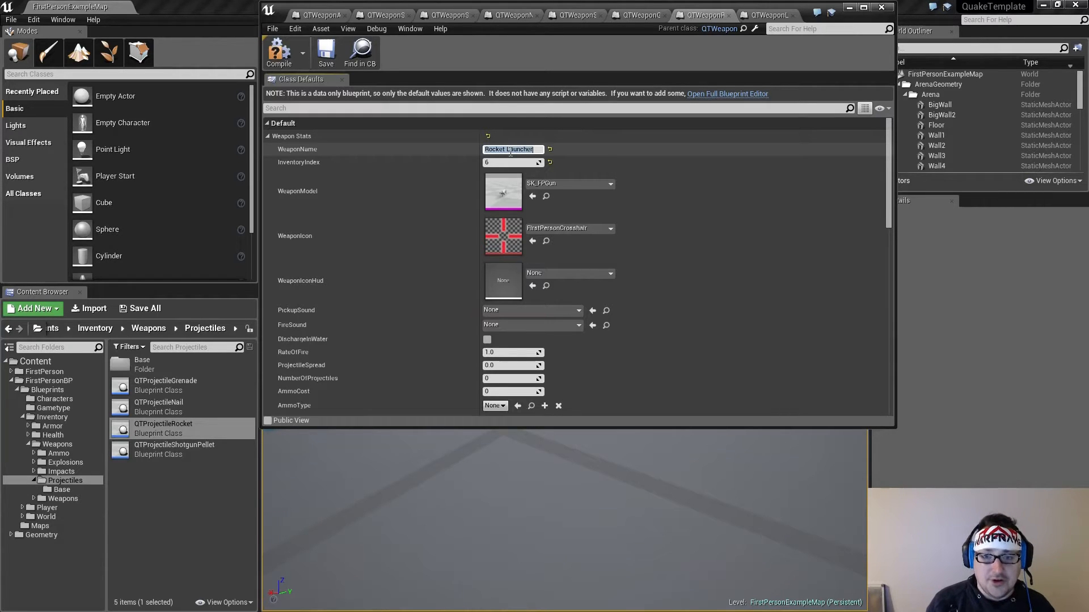
pyautogui.click(279, 51)
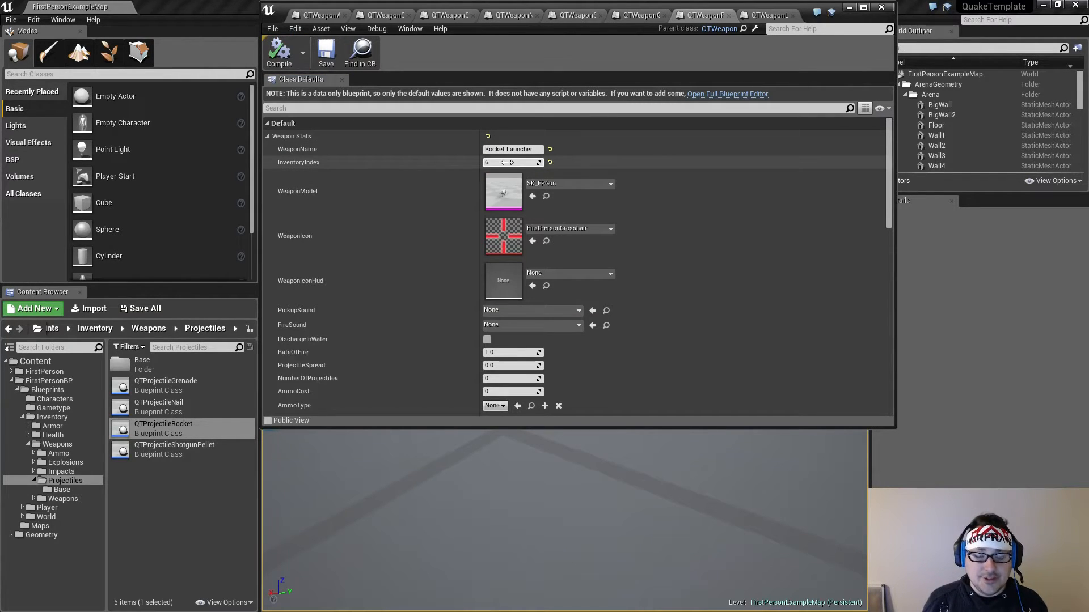
# Set the rocket launcher's WeaponIconHud to FirstPersonCrosshair and its PickupSound and FireSound to FirstPersonTemplateWeaponFire02
pyautogui.click(549, 273)
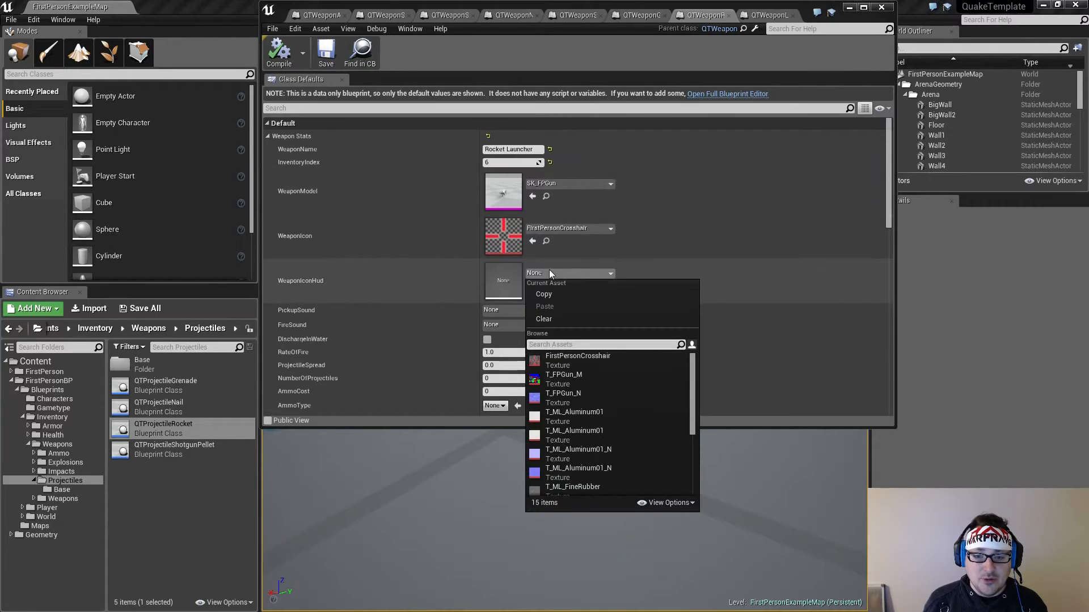
pyautogui.click(560, 359)
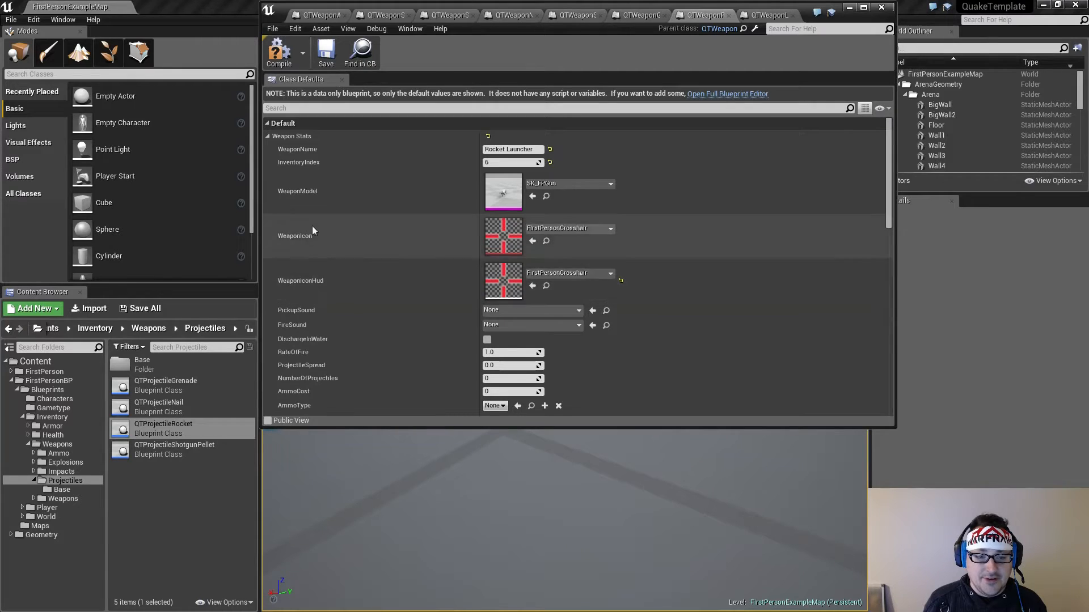
pyautogui.scroll(-1, 628, 262)
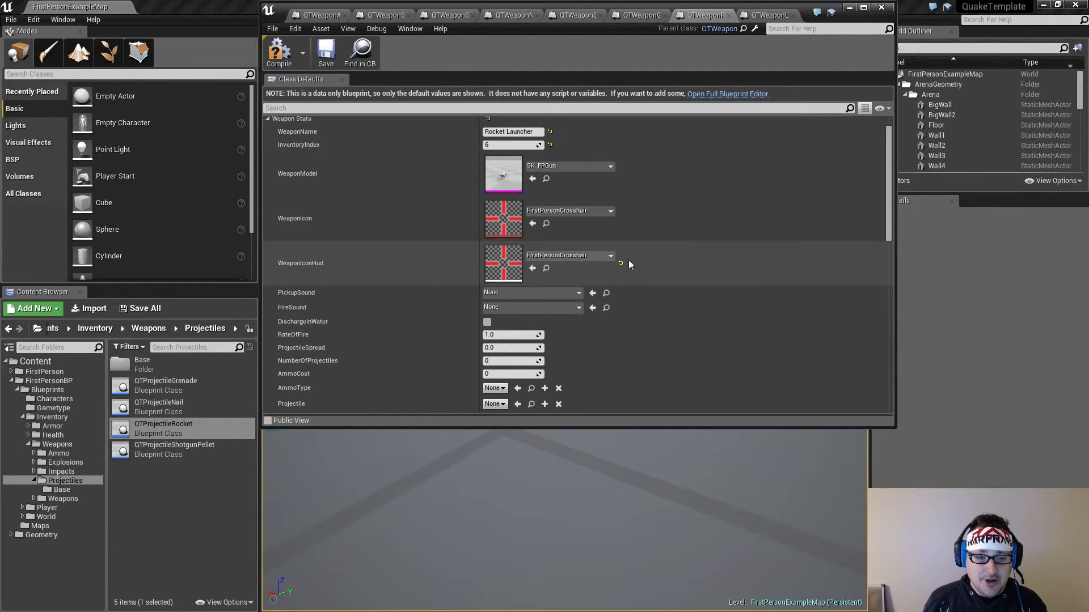
pyautogui.click(525, 295)
pyautogui.click(552, 404)
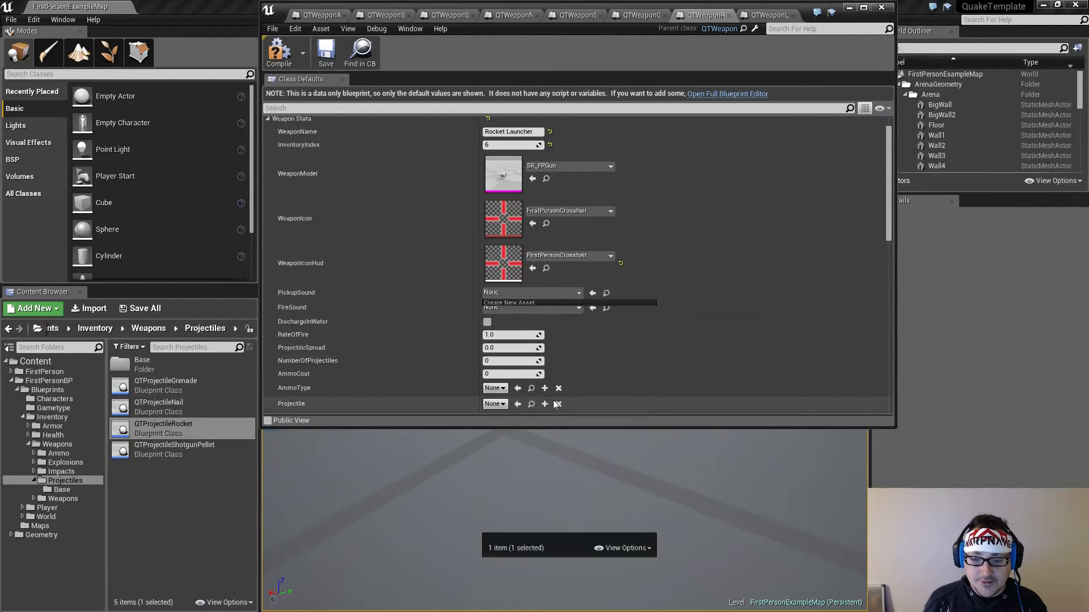
pyautogui.click(549, 307)
pyautogui.click(525, 421)
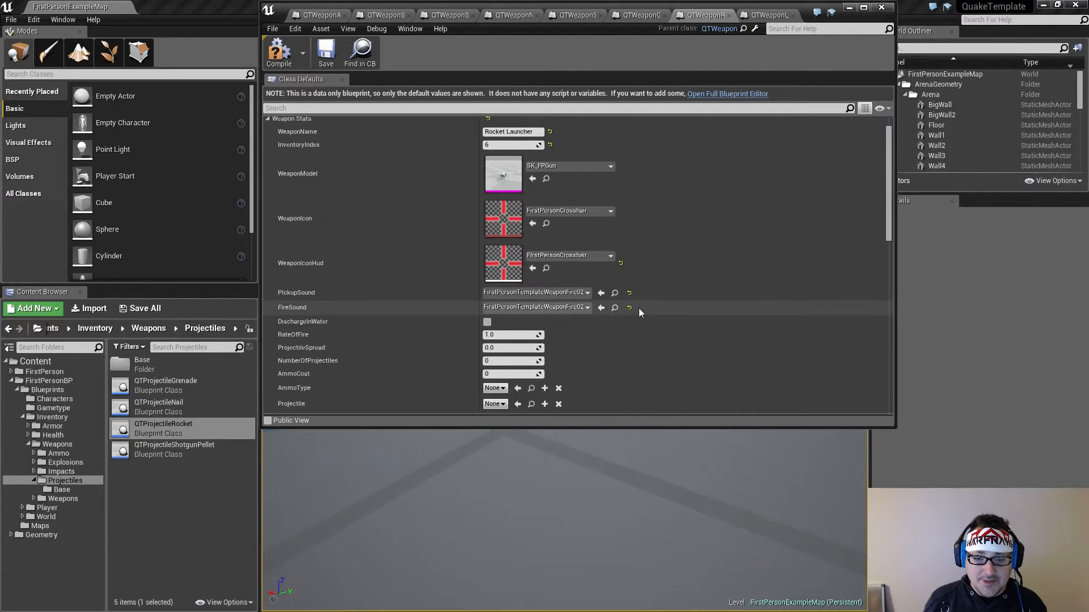
# Set the RateOfFire of the rocket launcher to 1.25
pyautogui.scroll(-2, 638, 308)
pyautogui.click(512, 299)
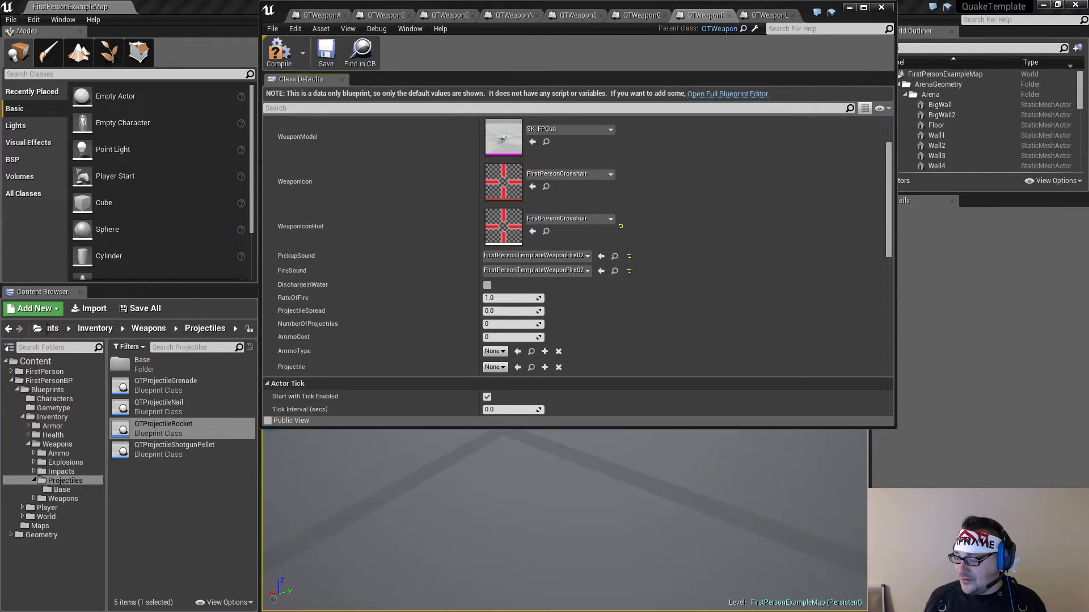
pyautogui.click(500, 298)
pyautogui.click(499, 298)
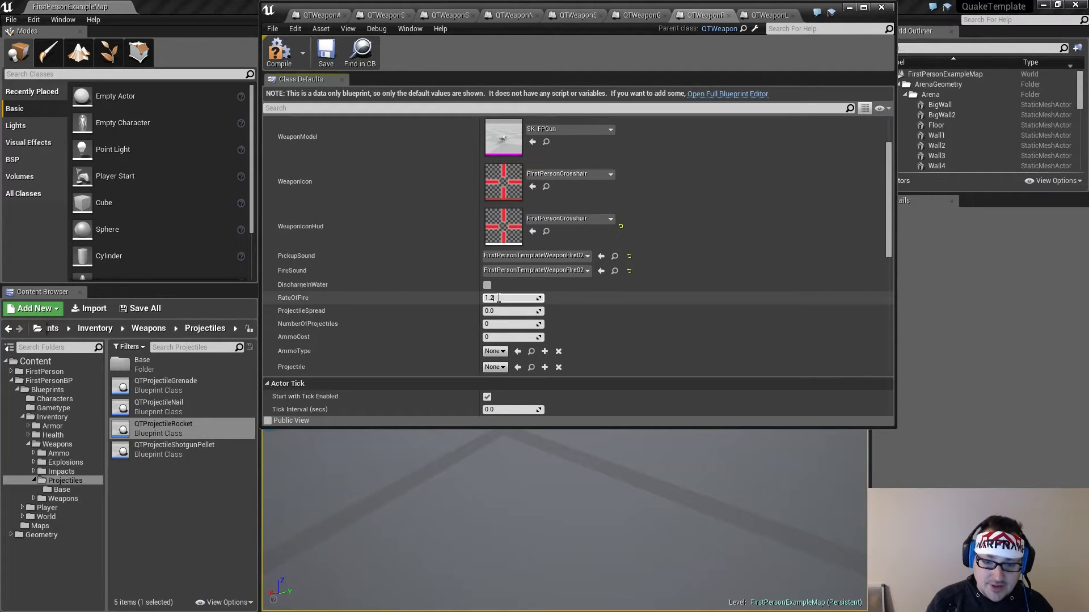
pyautogui.write('25')
pyautogui.press('Return')
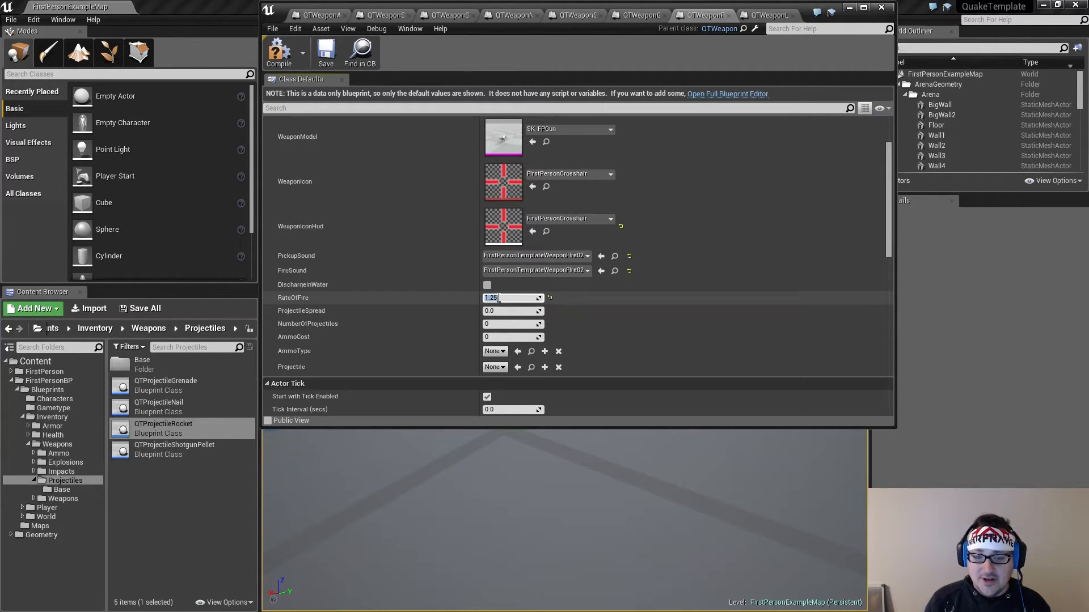
# Set the RateOfFire of the rocket launcher to 1.2
pyautogui.click(509, 298)
pyautogui.press('BackSpace')
pyautogui.press('Return')
pyautogui.click(508, 298)
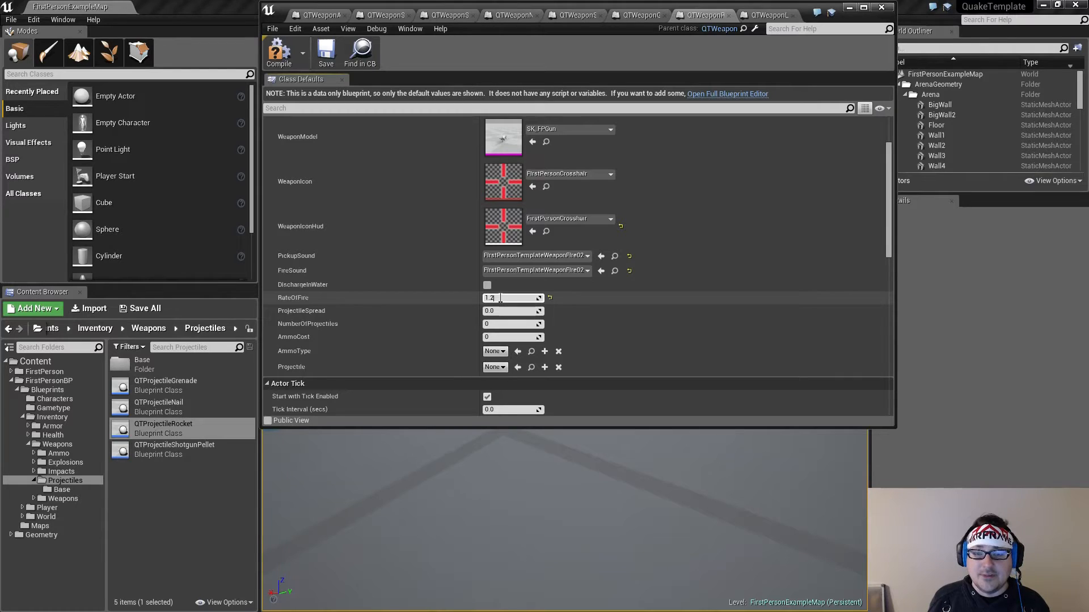
# Set the rocket launcher's NumberOfProjectiles and AmmoCost both to 1
pyautogui.click(507, 311)
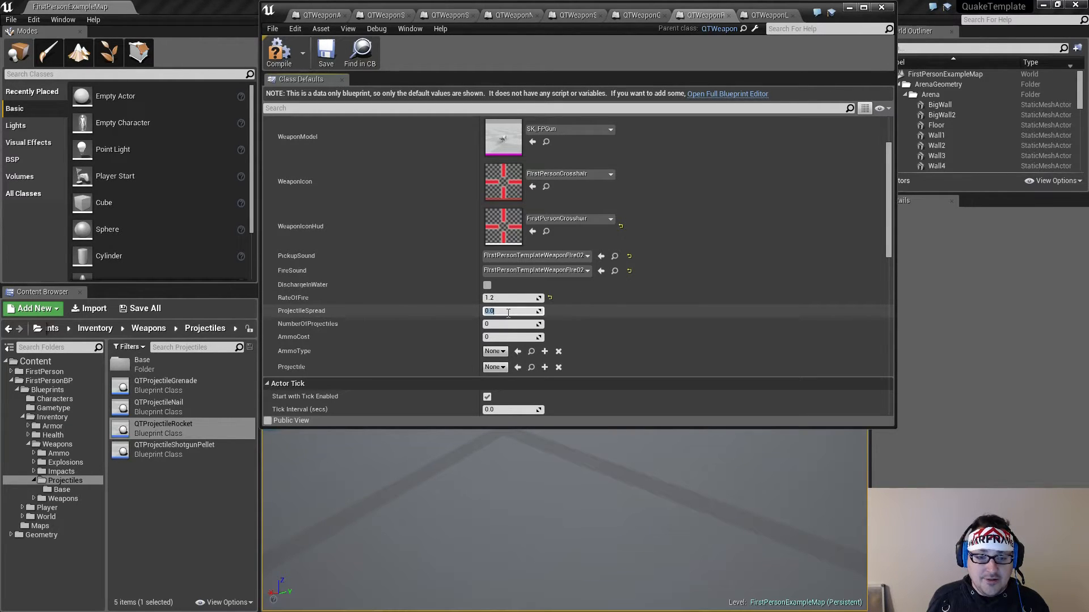
pyautogui.click(504, 324)
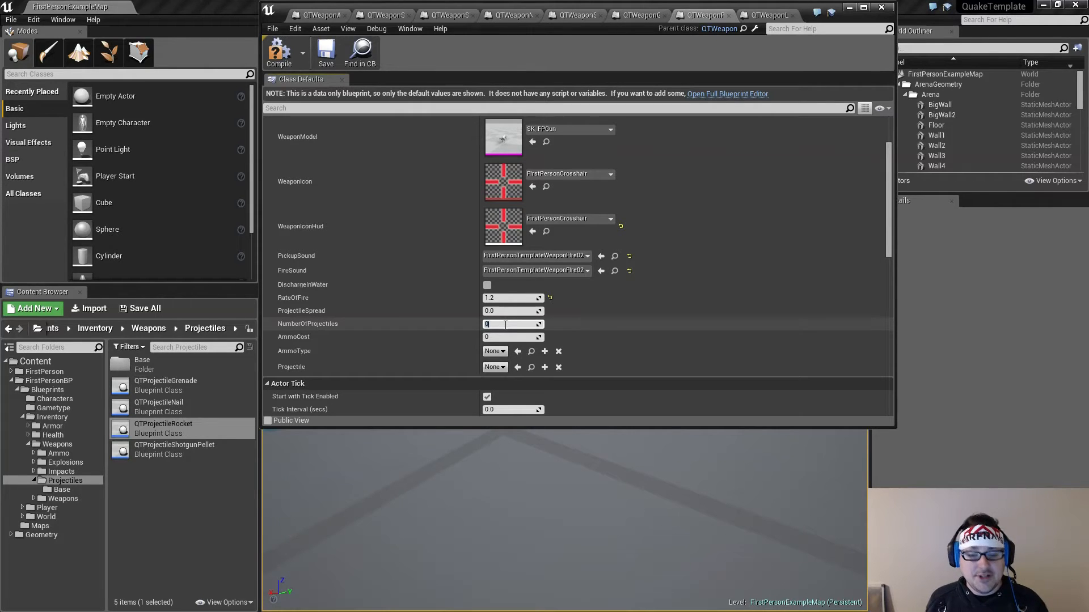
pyautogui.write('1')
pyautogui.click(506, 338)
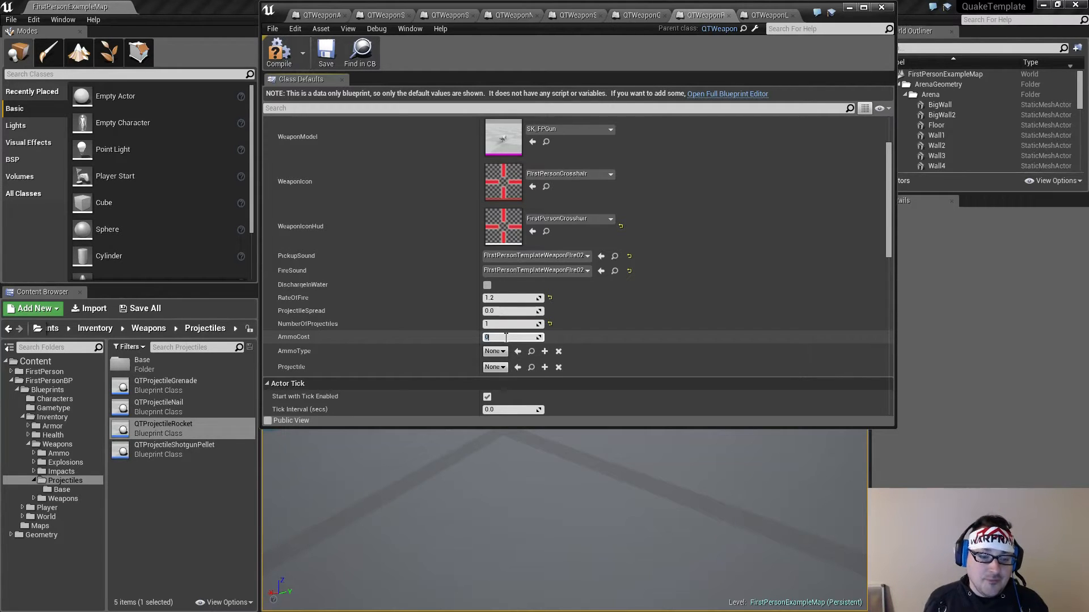
pyautogui.press('Return')
# Set the rocket launcher's AmmoType to QTAmmoRockets and its Projectile to QTProjectileRocket
pyautogui.click(502, 352)
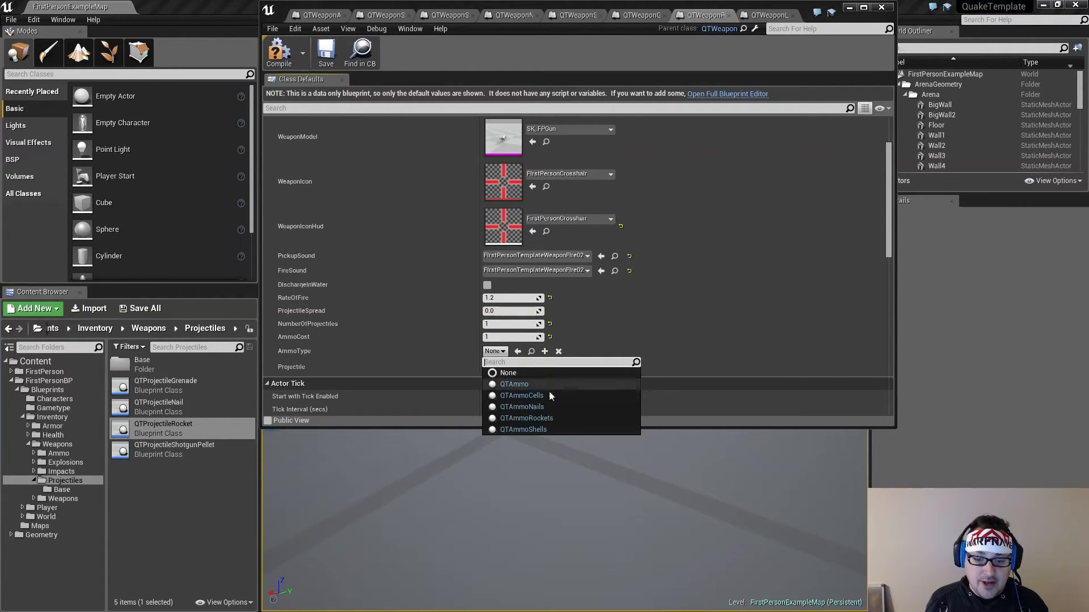
pyautogui.click(550, 418)
pyautogui.click(496, 368)
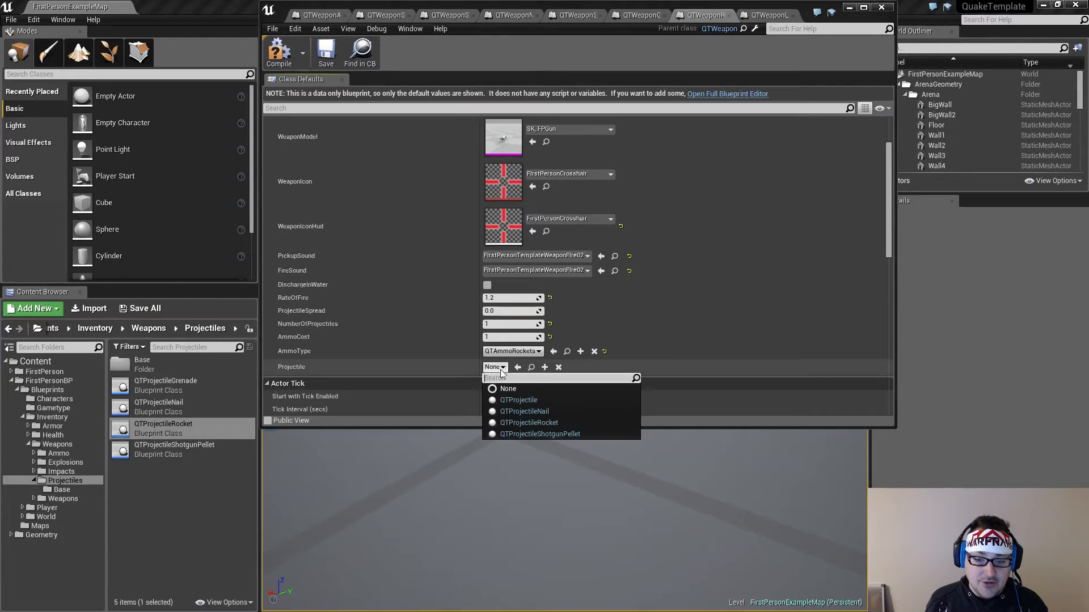
pyautogui.click(540, 423)
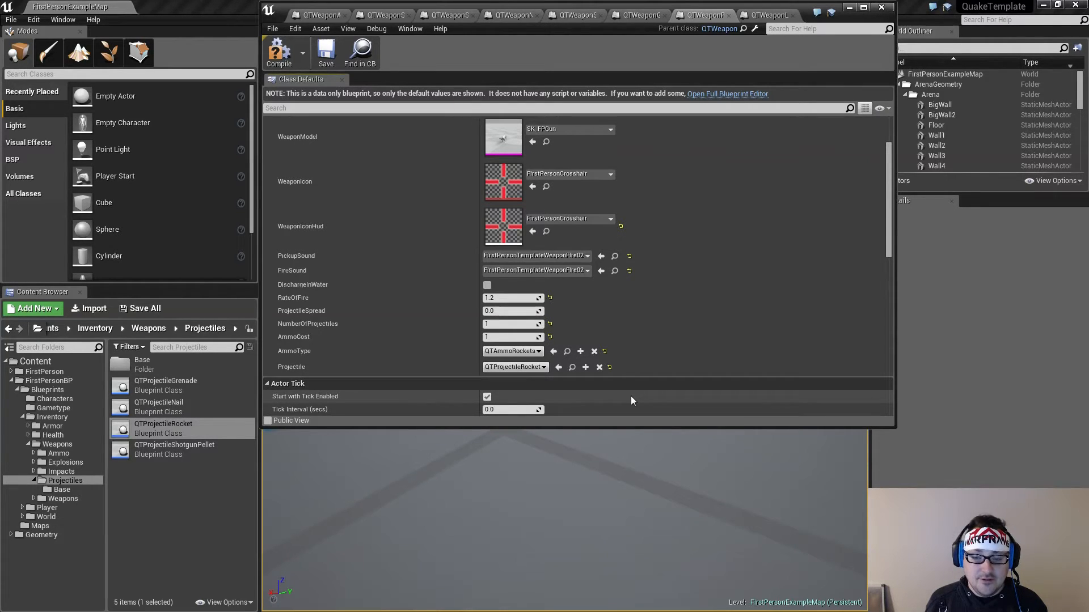
# Switch to the grenade launcher weapon blueprint and clear its Projectile class
pyautogui.click(643, 15)
pyautogui.scroll(-2, 649, 272)
pyautogui.click(523, 387)
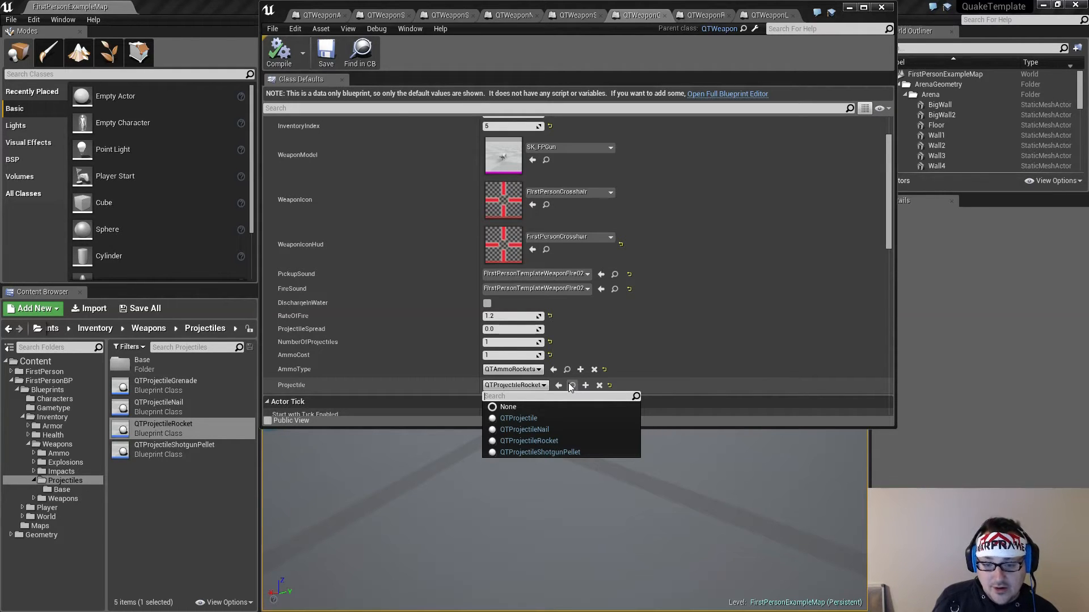
pyautogui.click(601, 386)
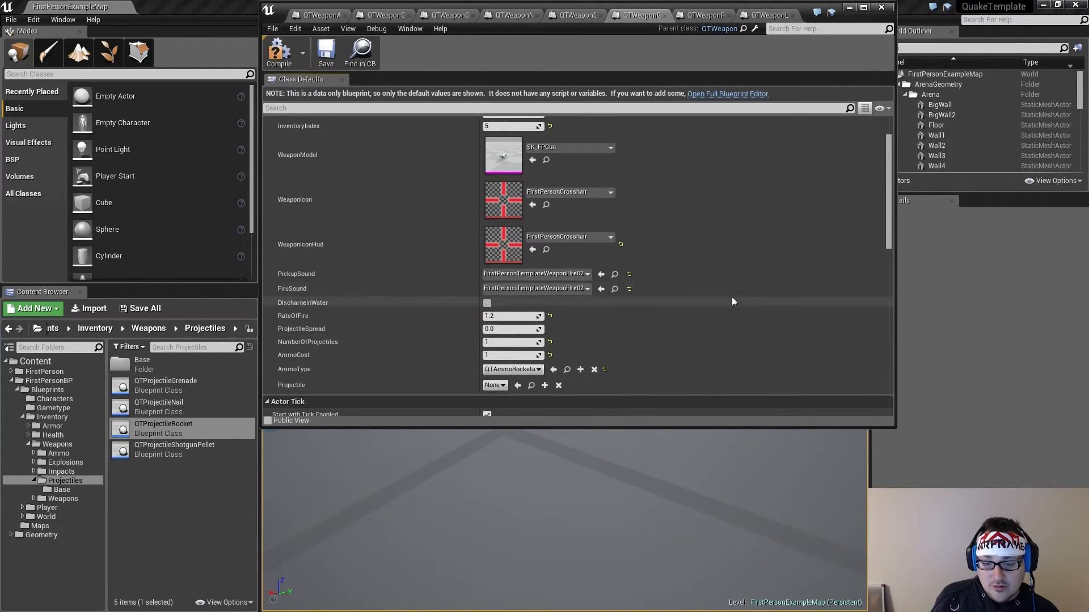
# Create a child blueprint of QTProjectile from the projectiles' Base folder and name it QTProjectileGrenade
pyautogui.click(187, 474)
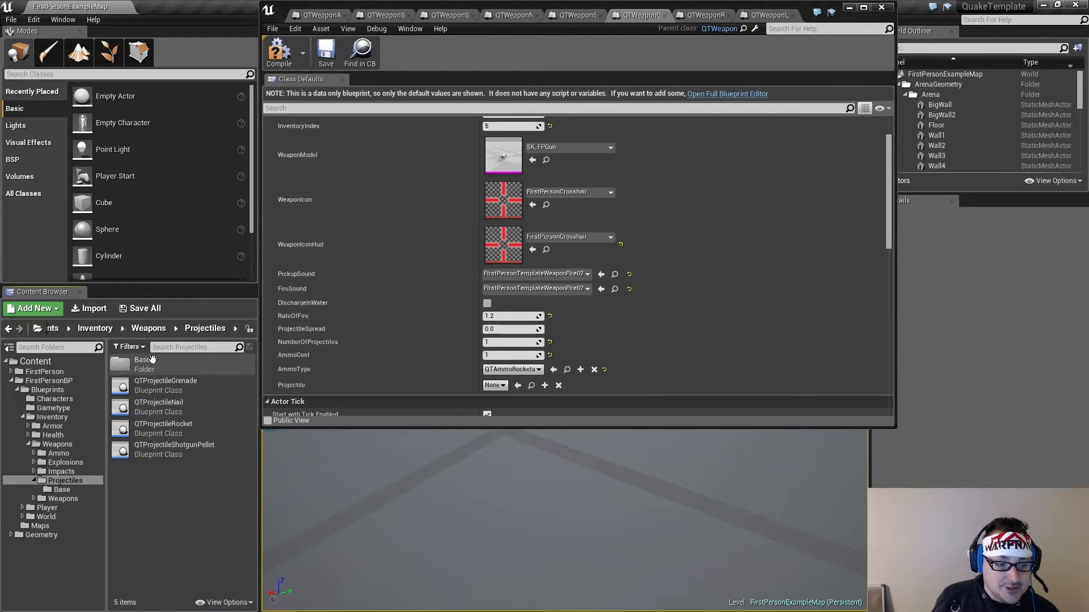
pyautogui.doubleClick(153, 363)
pyautogui.click(177, 363)
pyautogui.rightClick(177, 363)
pyautogui.click(210, 377)
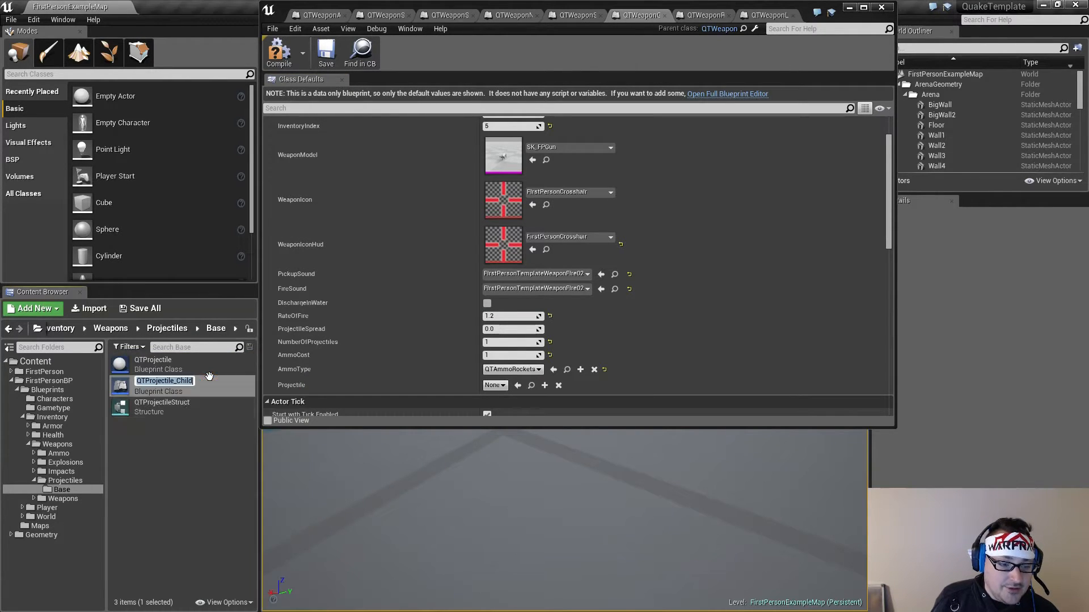
pyautogui.press('End')
pyautogui.press('BackSpace')
pyautogui.press('BackSpace')
pyautogui.press('BackSpace')
pyautogui.press('BackSpace')
pyautogui.press('BackSpace')
pyautogui.press('BackSpace')
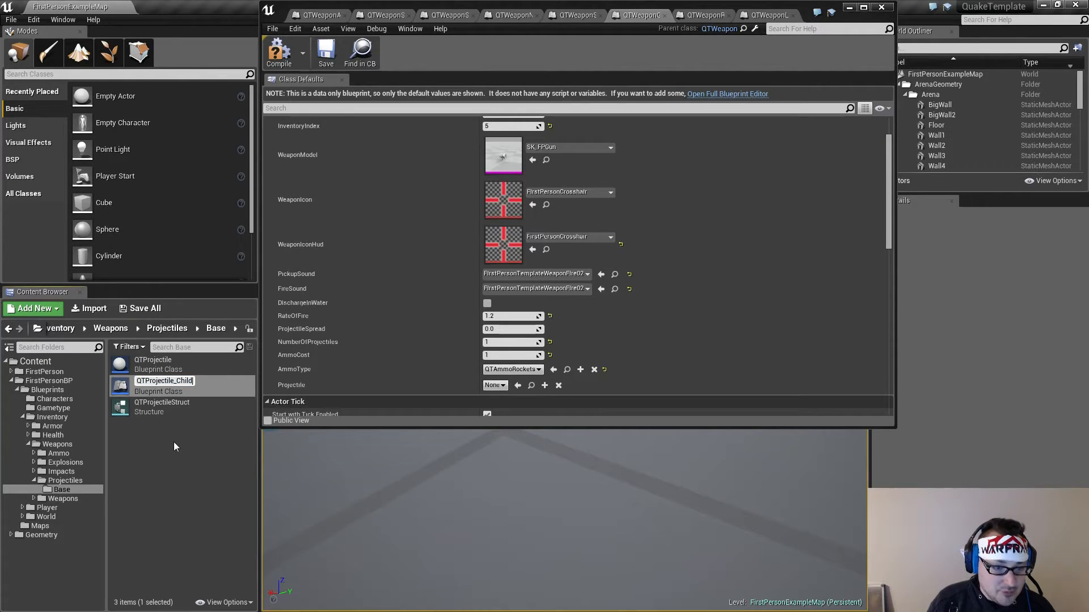
pyautogui.write('G')
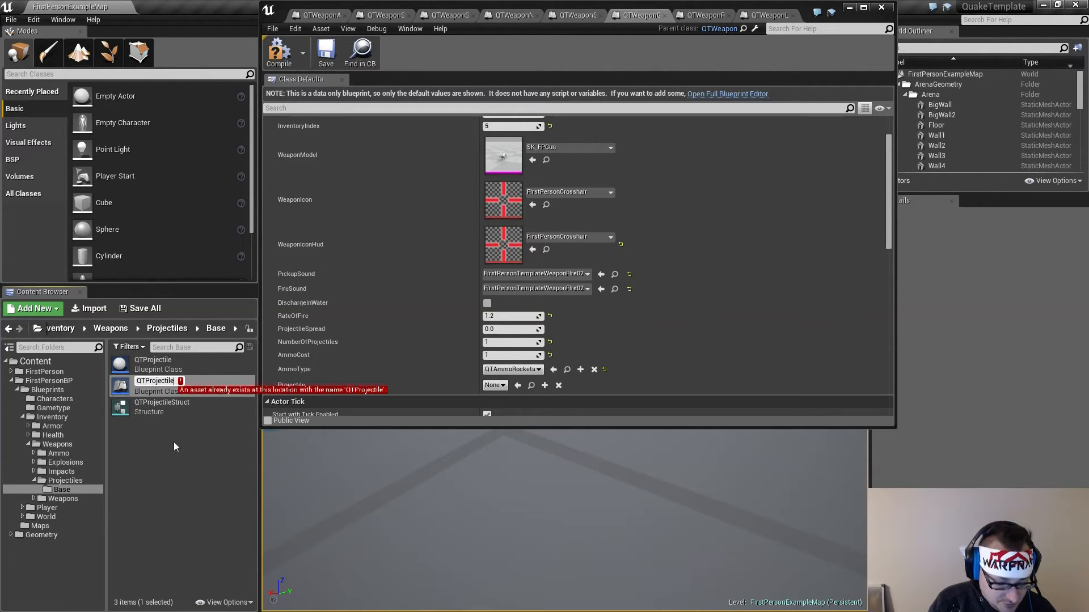
pyautogui.write('renade')
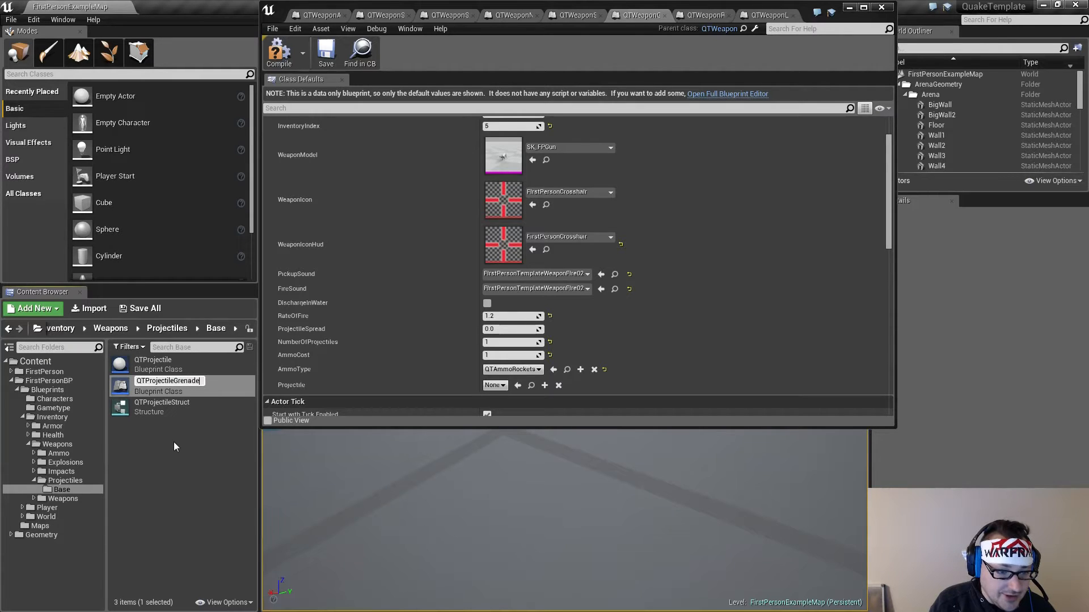
pyautogui.press('Return')
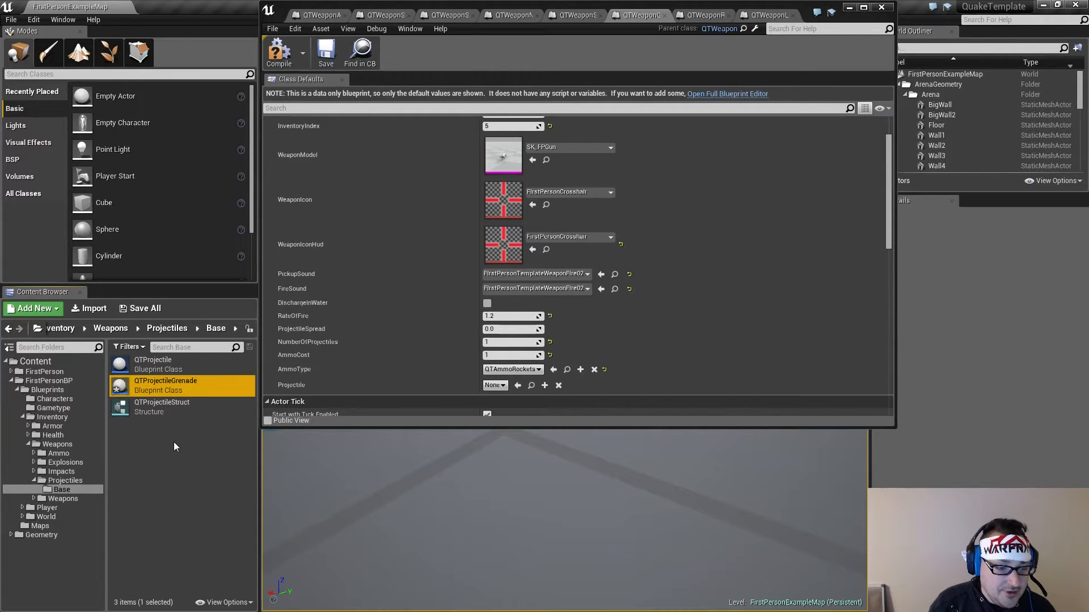
# Create another child blueprint of QTProjectile and name it QTProjectileAxe
pyautogui.click(158, 361)
pyautogui.rightClick(158, 363)
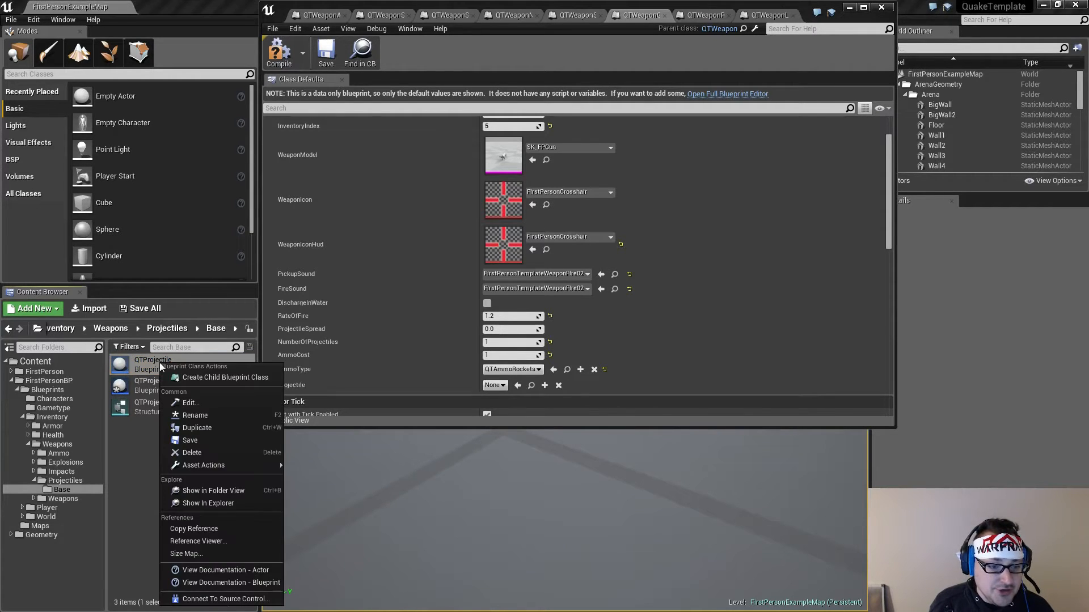
pyautogui.click(193, 376)
pyautogui.press('End')
pyautogui.press('BackSpace')
pyautogui.press('BackSpace')
pyautogui.press('BackSpace')
pyautogui.press('BackSpace')
pyautogui.press('BackSpace')
pyautogui.press('BackSpace')
pyautogui.write('Axe')
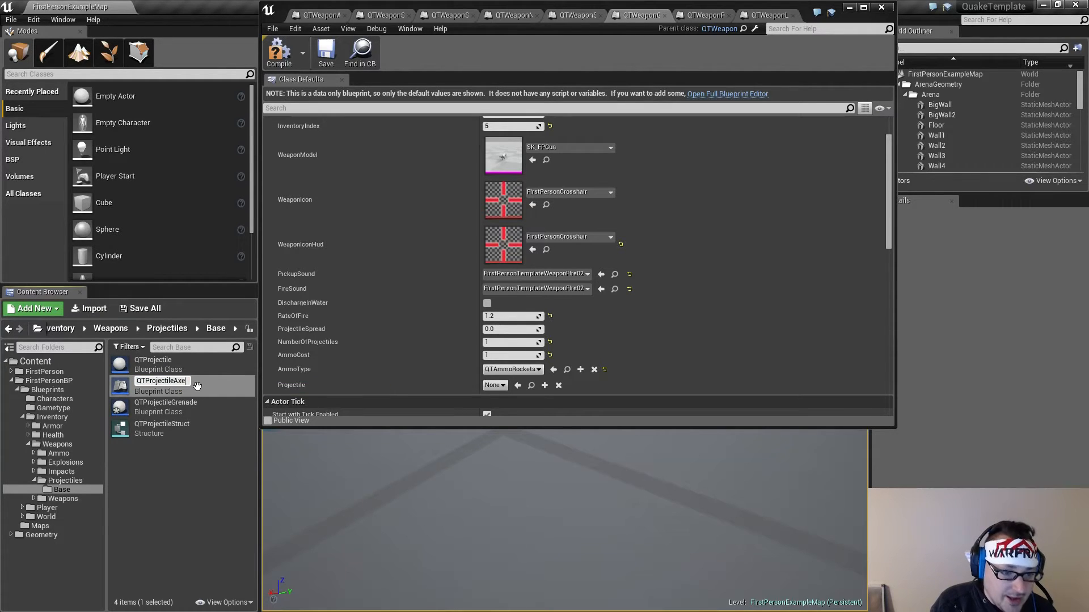
pyautogui.press('Return')
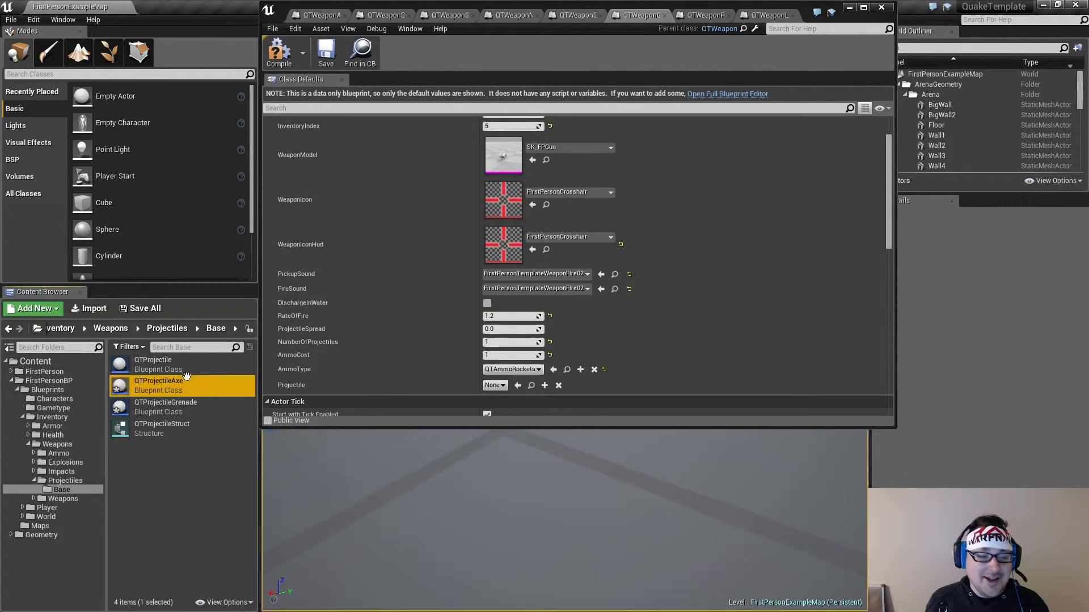
# Create a third child blueprint of QTProjectile and name it QTProjectileLightningGun
pyautogui.click(182, 362)
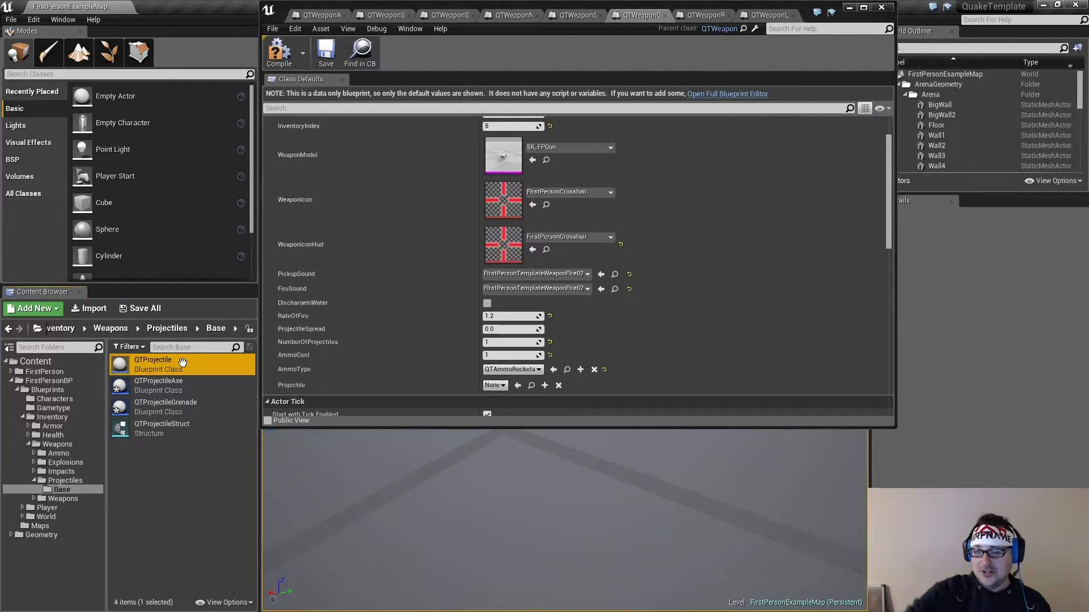
pyautogui.rightClick(183, 363)
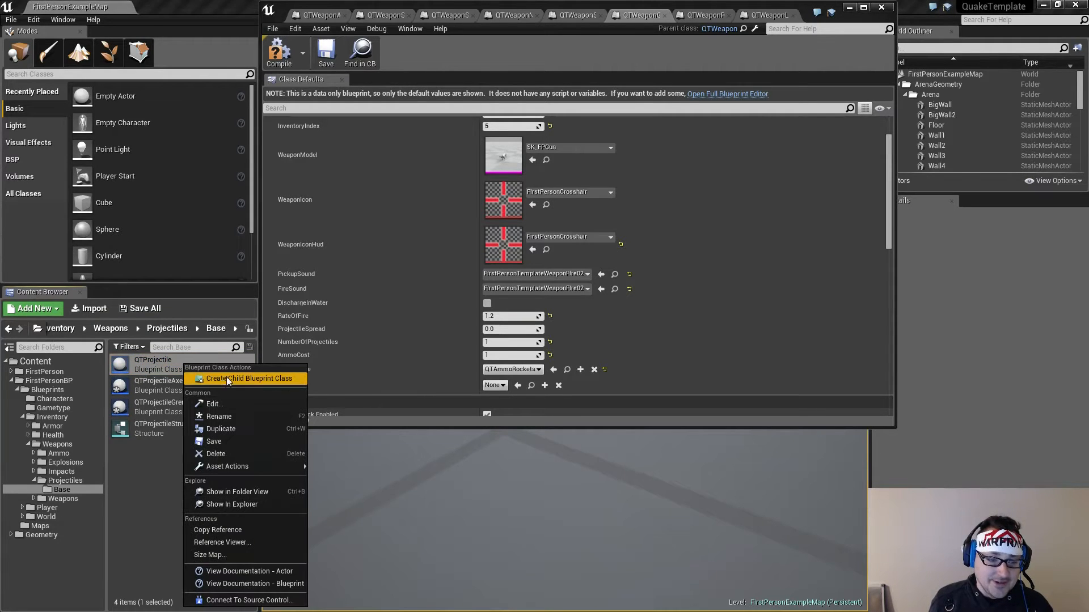
pyautogui.click(222, 377)
pyautogui.press('End')
pyautogui.press('BackSpace')
pyautogui.press('BackSpace')
pyautogui.press('BackSpace')
pyautogui.press('BackSpace')
pyautogui.press('BackSpace')
pyautogui.press('BackSpace')
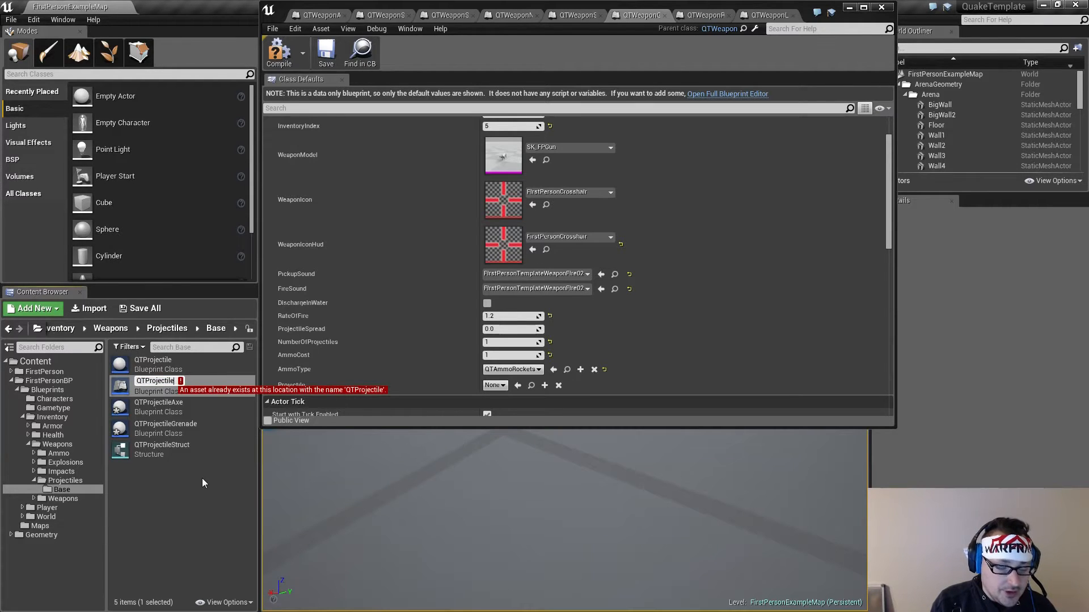
pyautogui.write('Light')
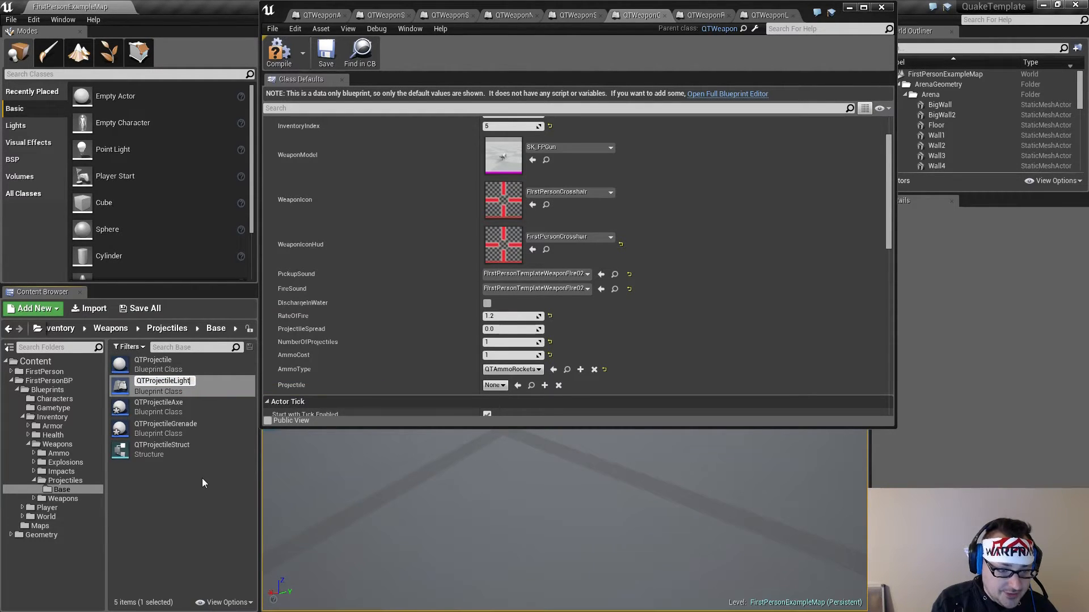
pyautogui.write('ningG')
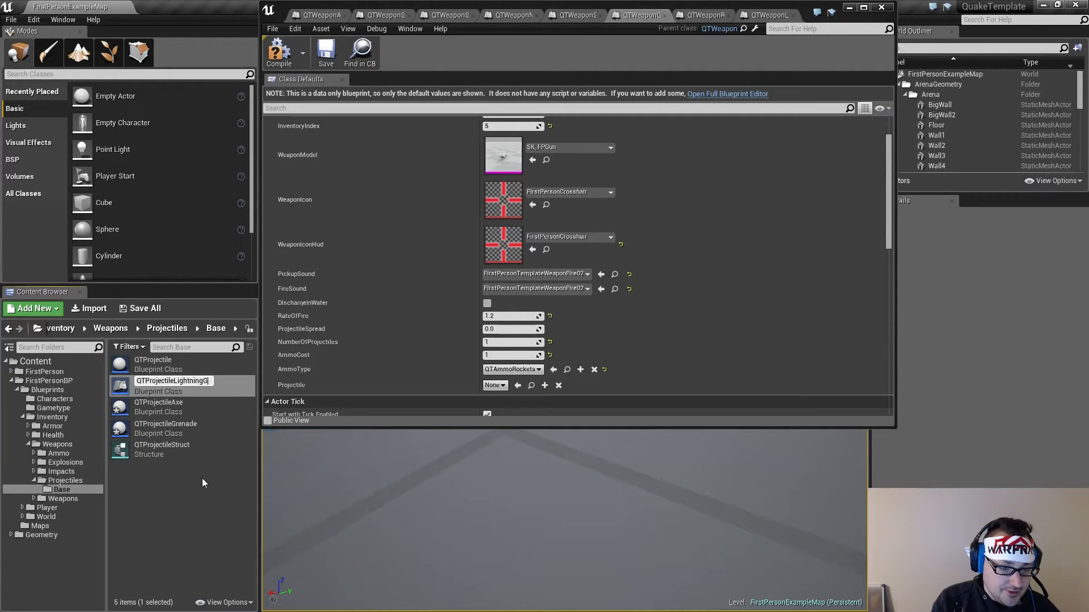
pyautogui.write('un')
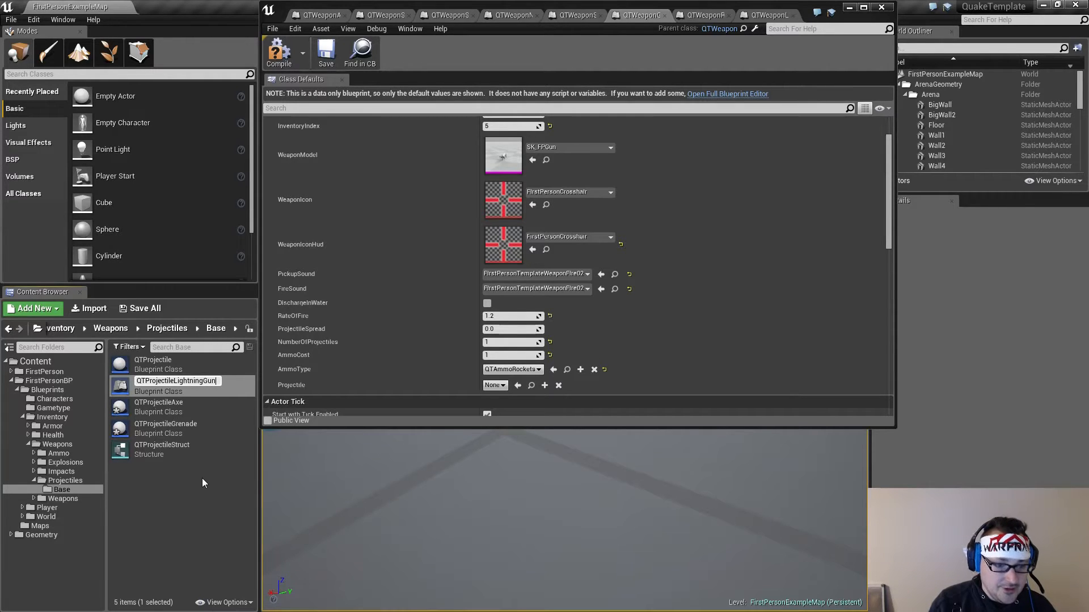
pyautogui.press('Return')
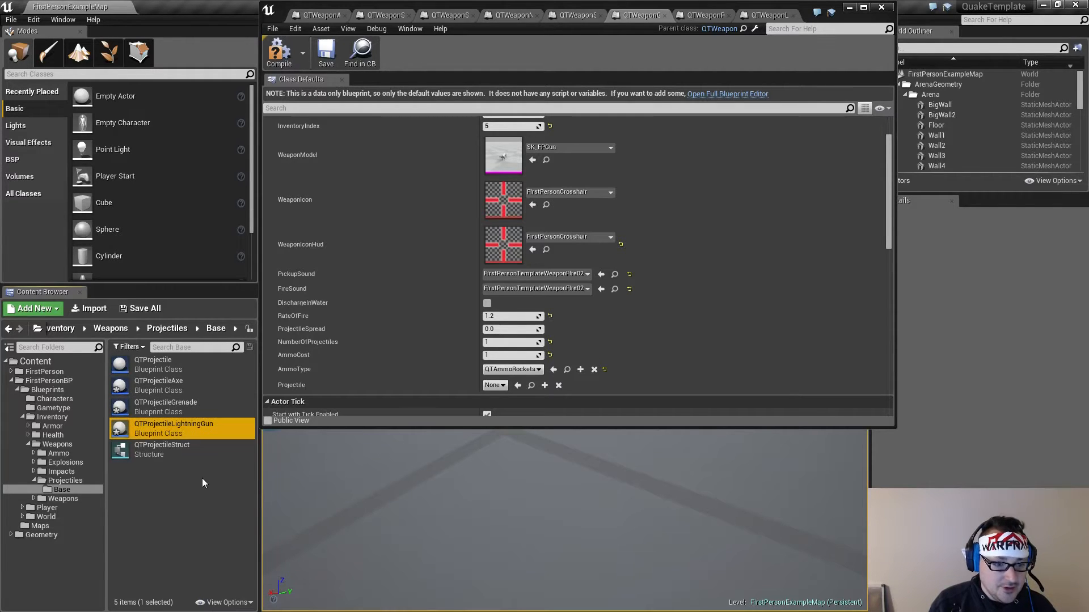
# Move the new QTProjectileAxe, QTProjectileGrenade and QTProjectileLightningGun blueprints from Base into the Projectiles folder, dismissing the rename report
pyautogui.click(156, 385)
pyautogui.keyDown('shift'); pyautogui.click(158, 427); pyautogui.keyUp('shift')
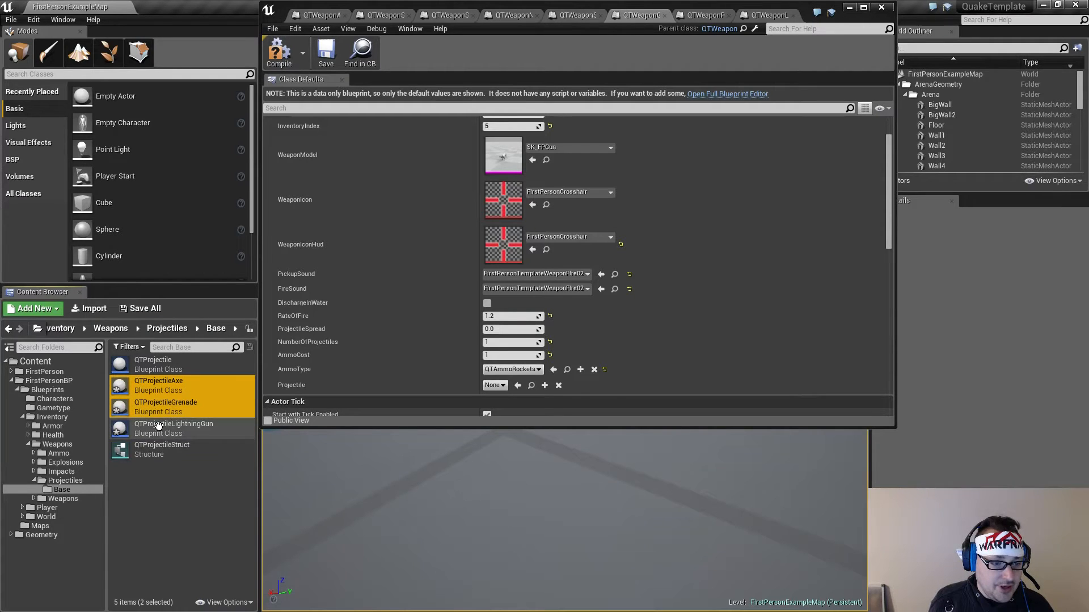
pyautogui.moveTo(151, 393); pyautogui.dragTo(71, 483)
pyautogui.click(92, 512)
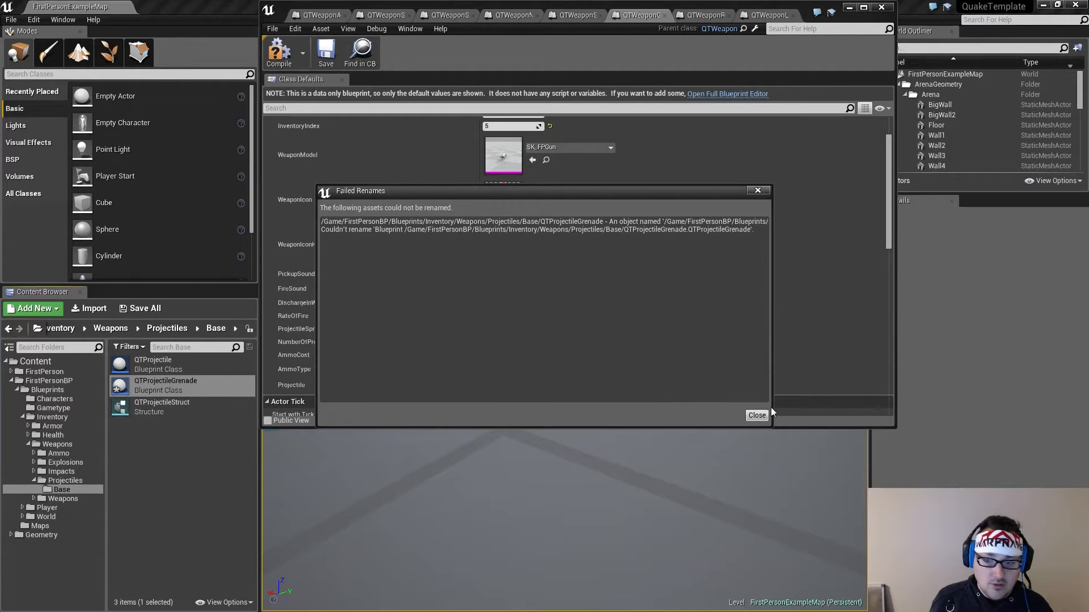
pyautogui.click(757, 415)
pyautogui.click(185, 467)
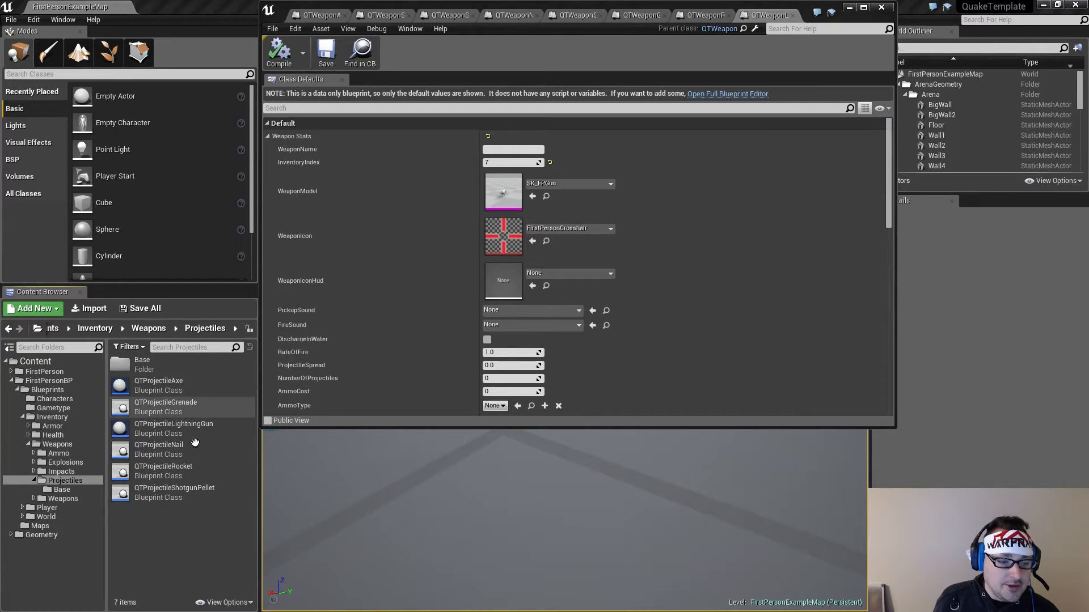
# Select QTProjectileGrenade in the Projectiles folder and enlarge the blueprint editor window to show all weapon stats
pyautogui.click(177, 429)
pyautogui.click(182, 408)
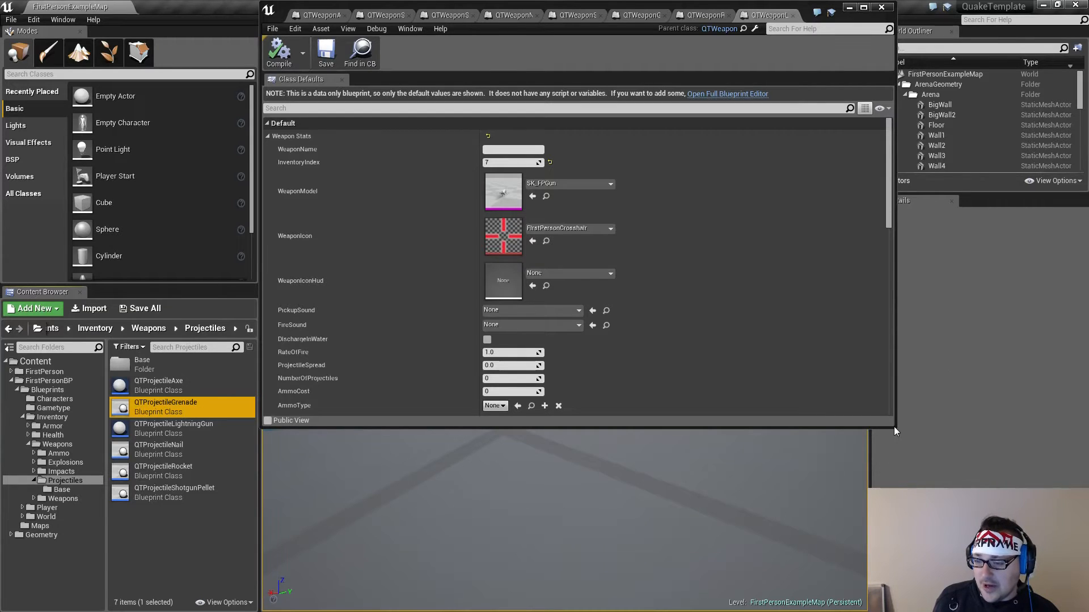
pyautogui.moveTo(896, 428); pyautogui.dragTo(1084, 610)
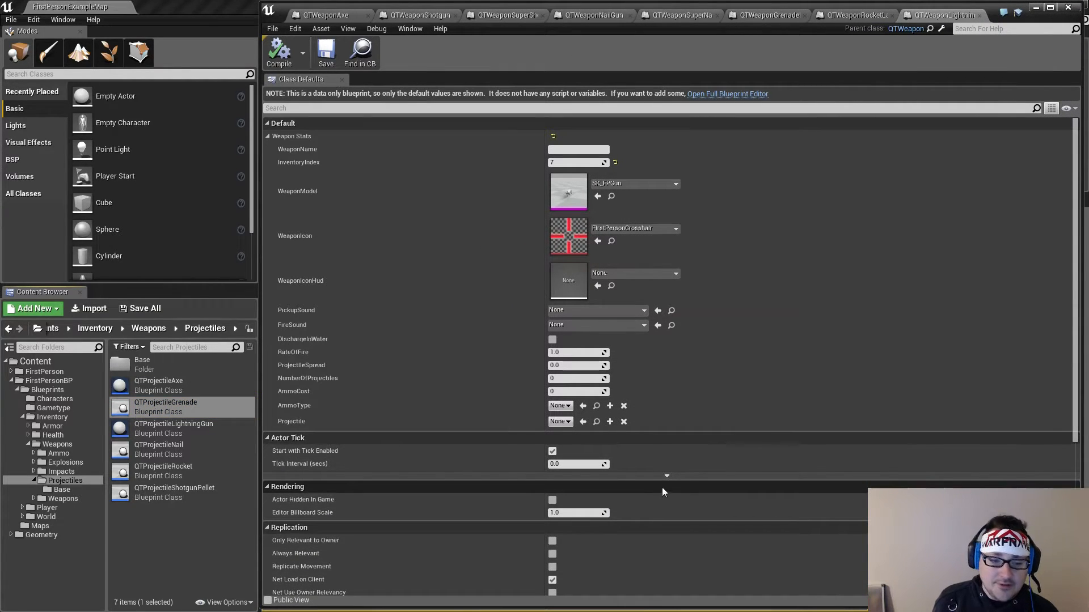
# Return to the grenade launcher weapon blueprint and set its Projectile to QTProjectileGrenade
pyautogui.click(858, 15)
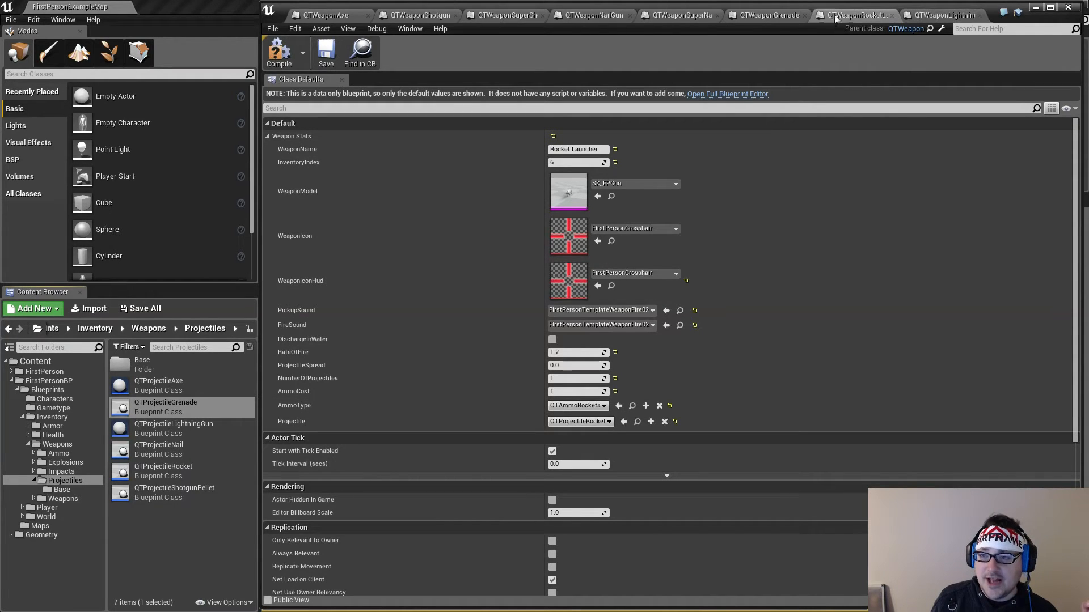
pyautogui.click(784, 15)
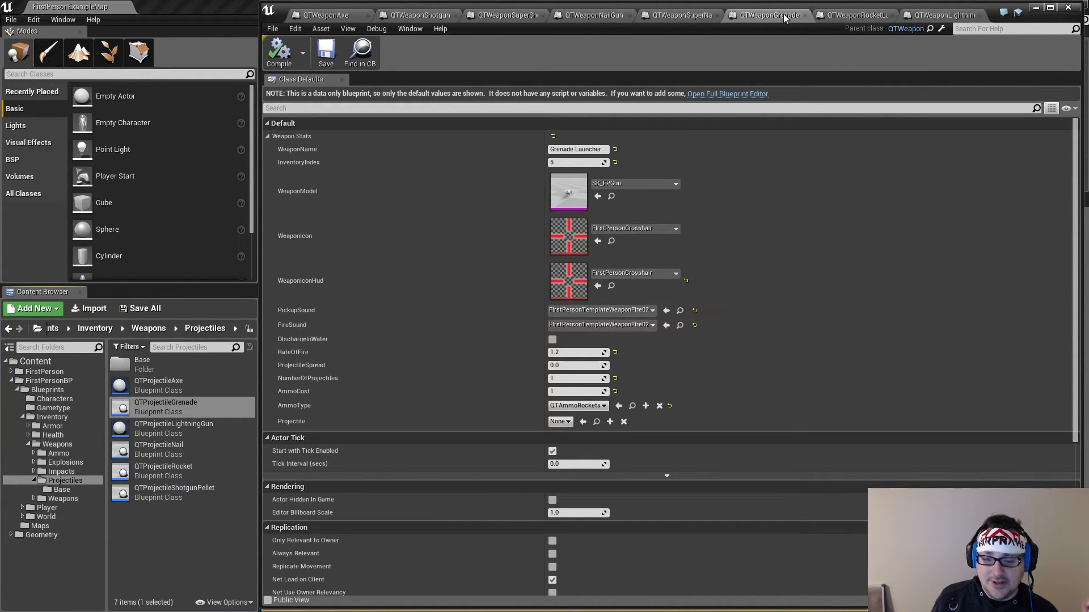
pyautogui.click(560, 423)
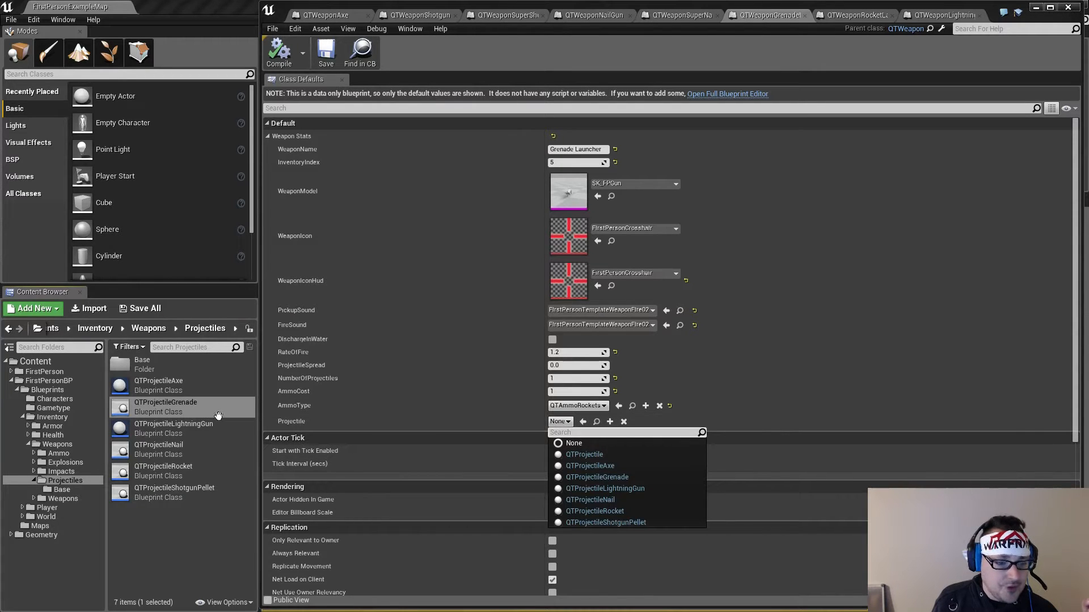
pyautogui.click(646, 477)
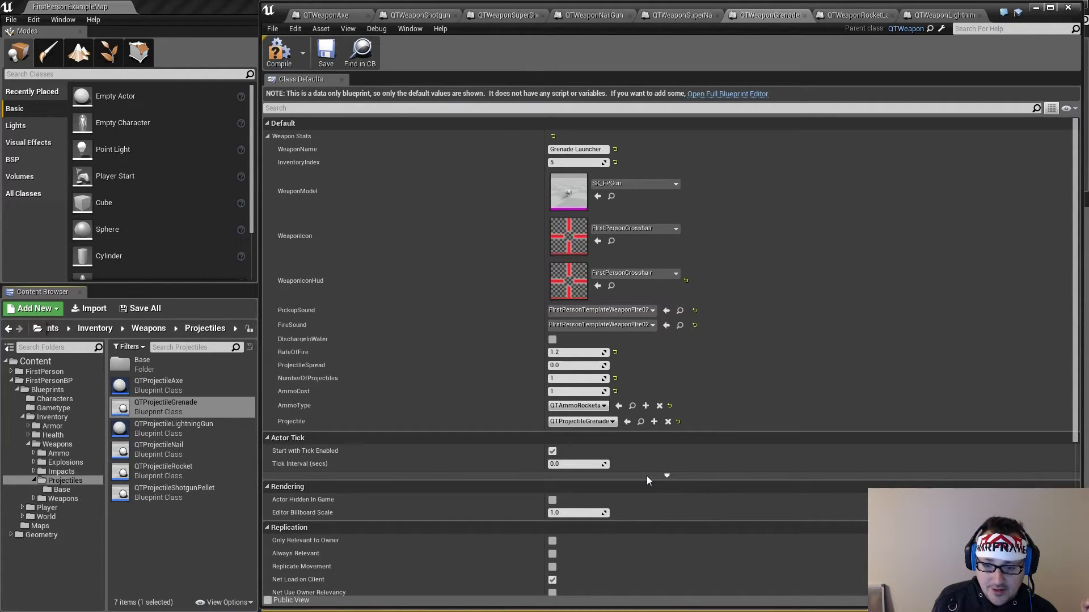
# Switch to the lightning gun weapon blueprint and set its WeaponIconHud to the FirstPersonCrosshair texture
pyautogui.click(845, 16)
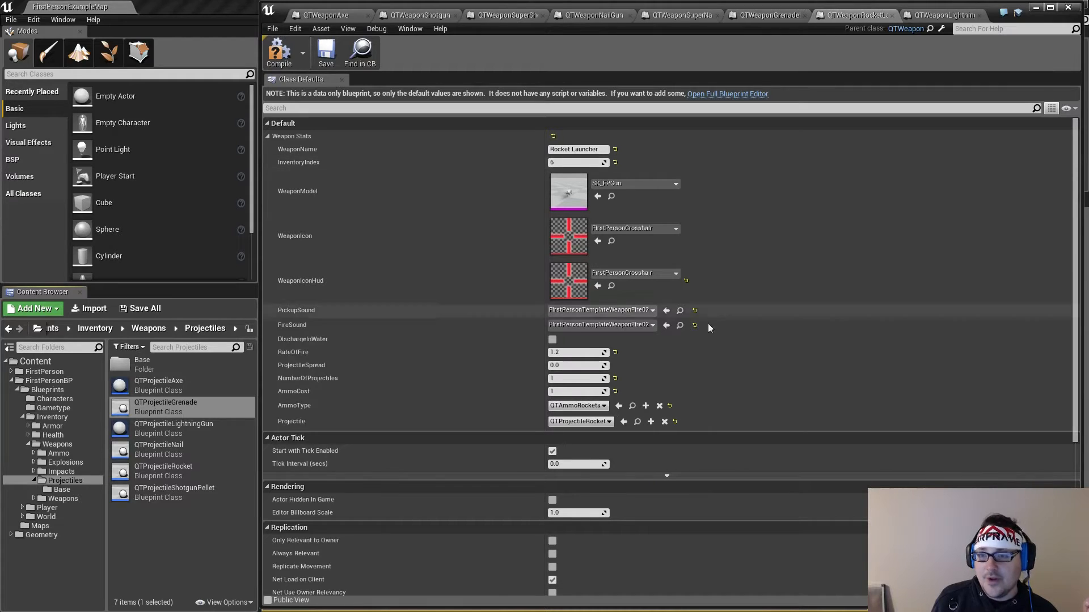
pyautogui.click(936, 16)
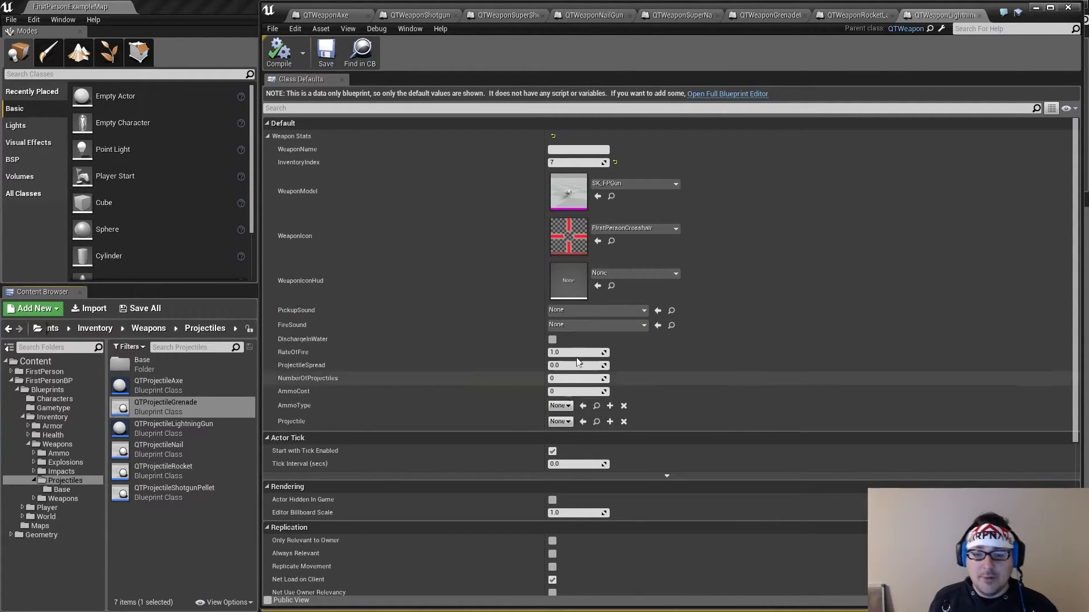
pyautogui.click(606, 274)
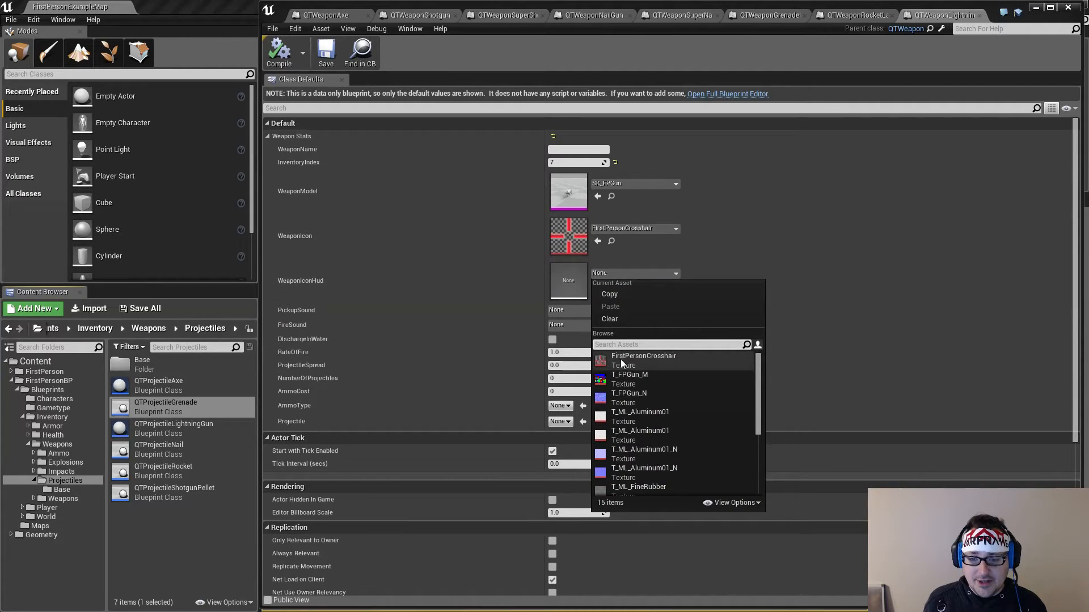
pyautogui.click(620, 359)
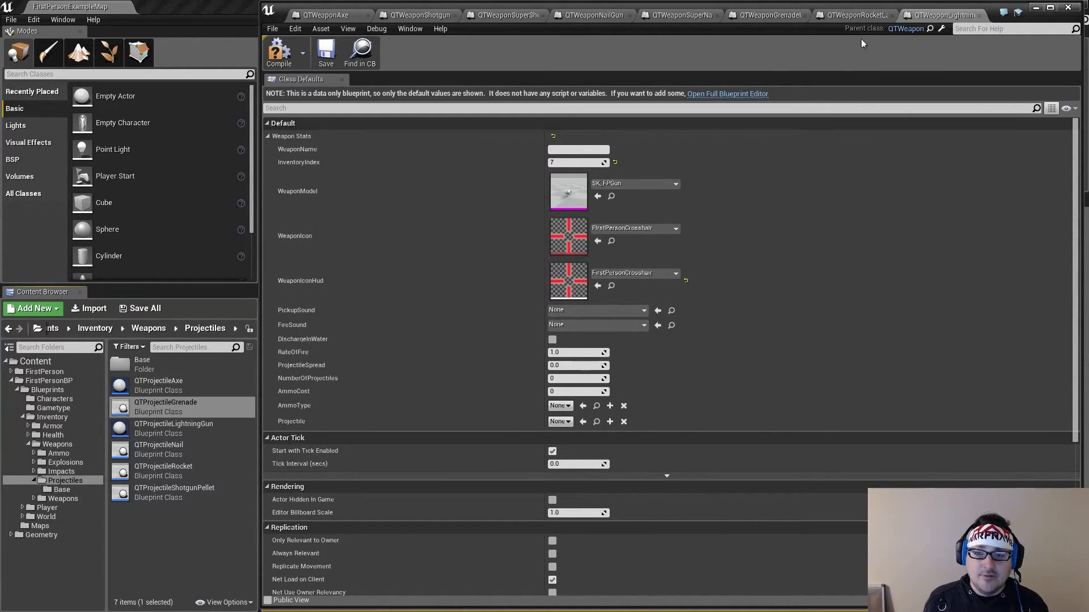
# Set the lightning gun blueprint's WeaponName to Lightning Gun, and compile and save it
pyautogui.click(856, 15)
pyautogui.click(937, 16)
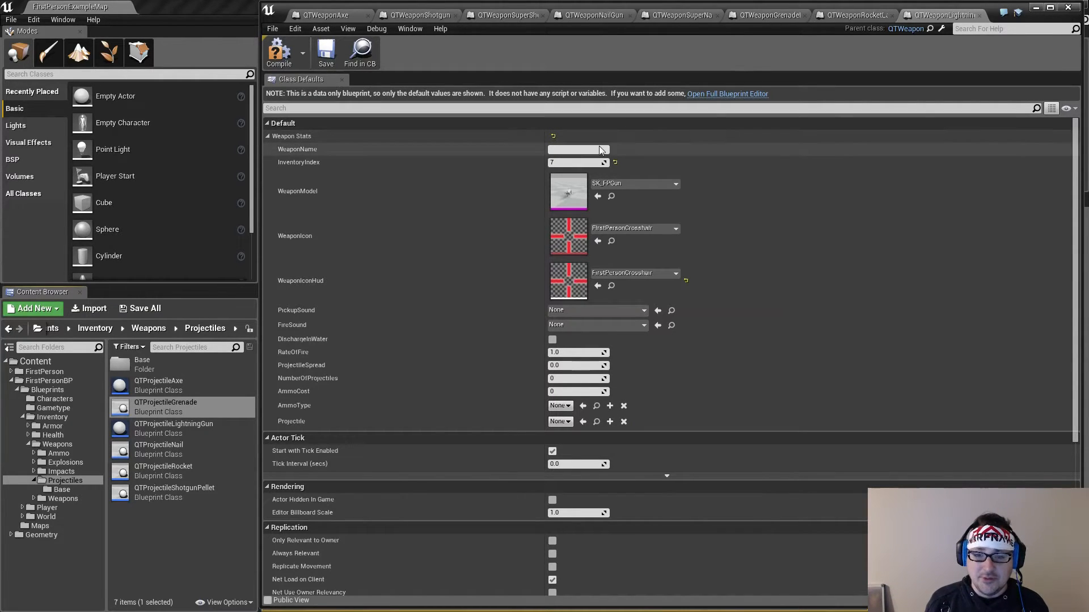
pyautogui.click(564, 149)
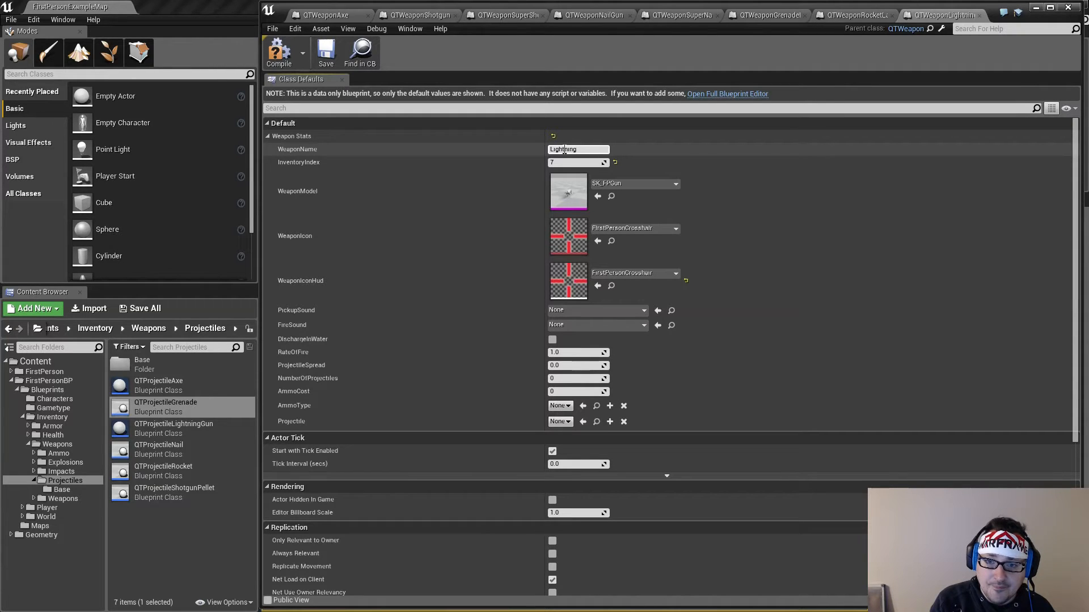
pyautogui.write('n')
pyautogui.press('Return')
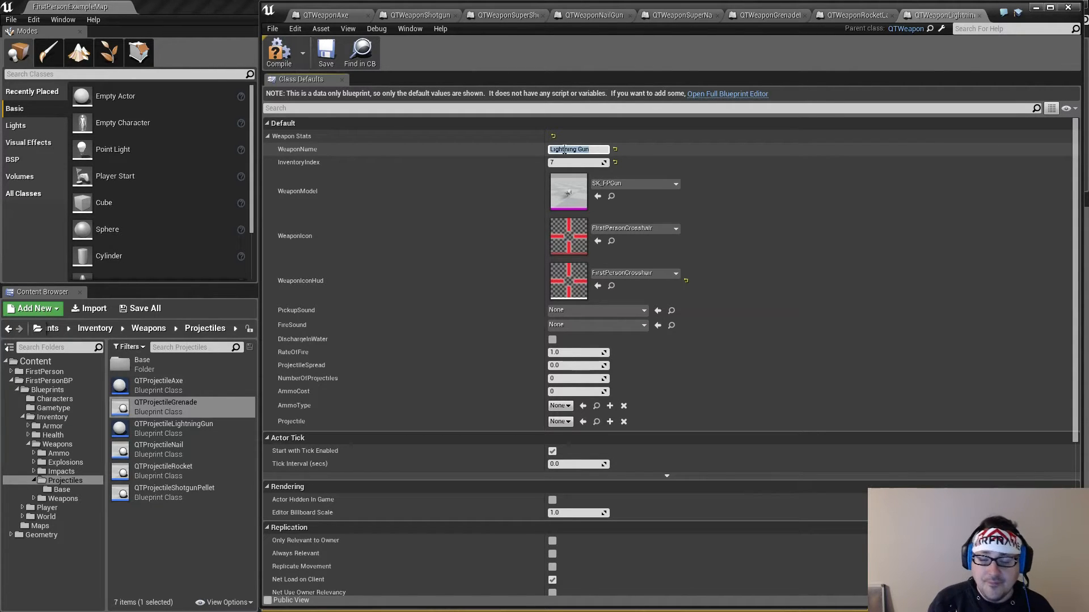
pyautogui.click(279, 52)
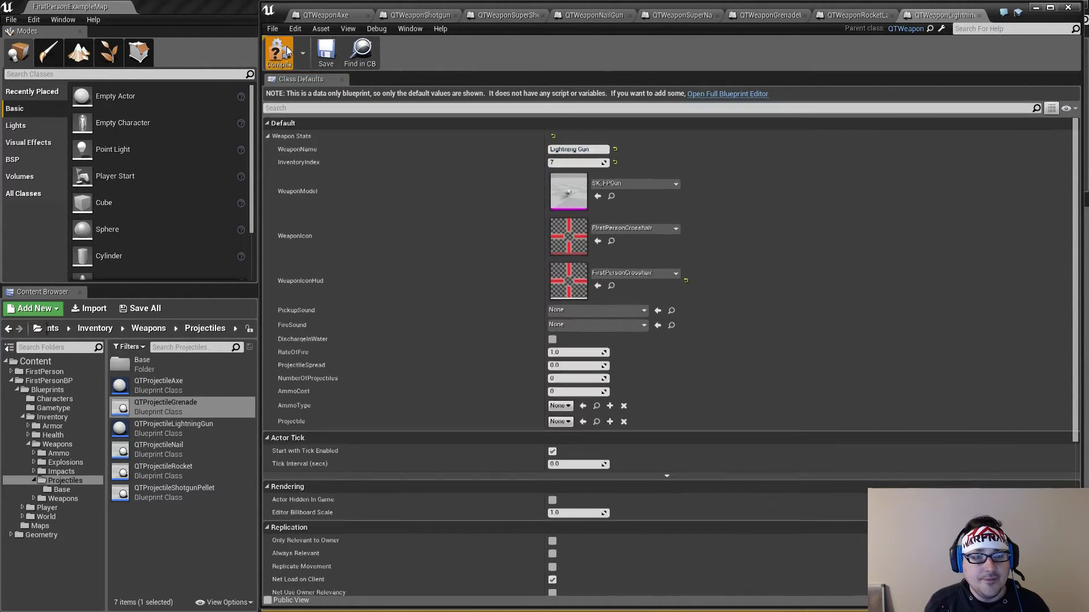
pyautogui.click(322, 53)
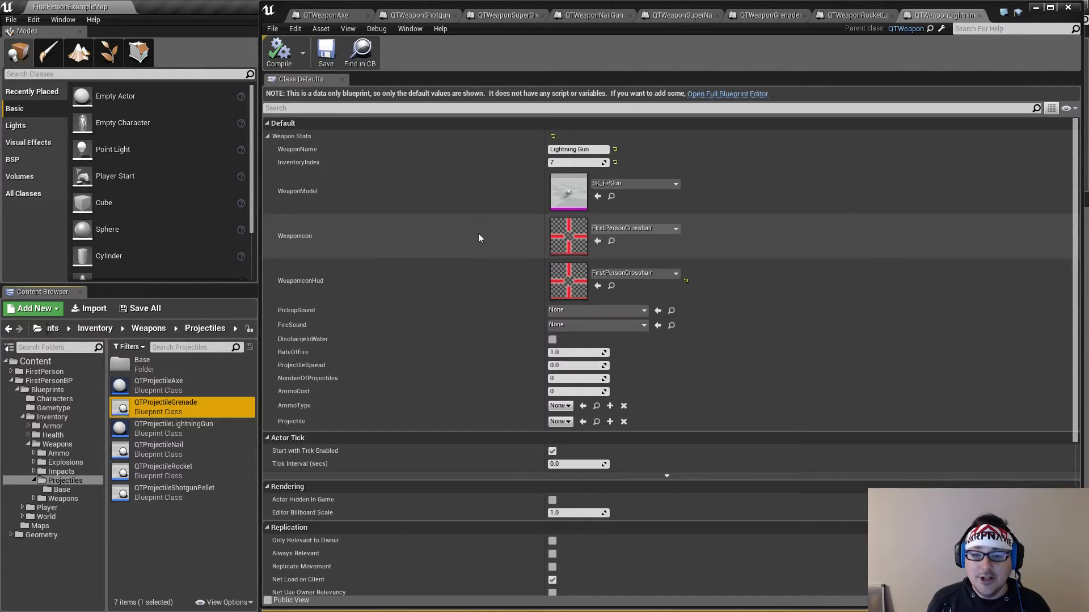
# Assign FirstPersonTemplateWeaponFire02 as both the PickupSound and the FireSound of the lightning gun
pyautogui.click(569, 311)
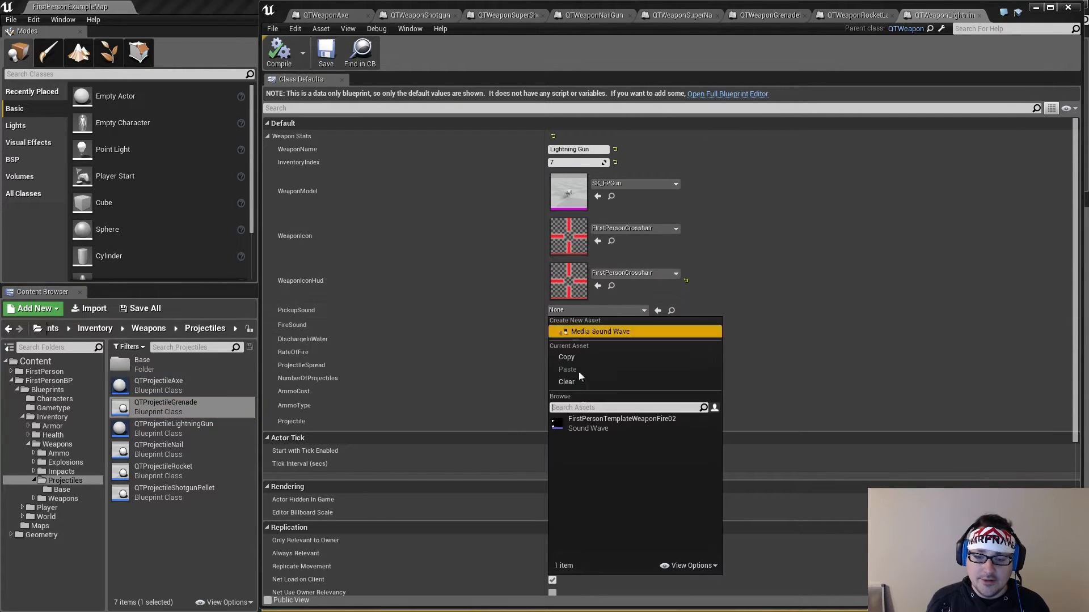
pyautogui.click(586, 419)
pyautogui.click(587, 326)
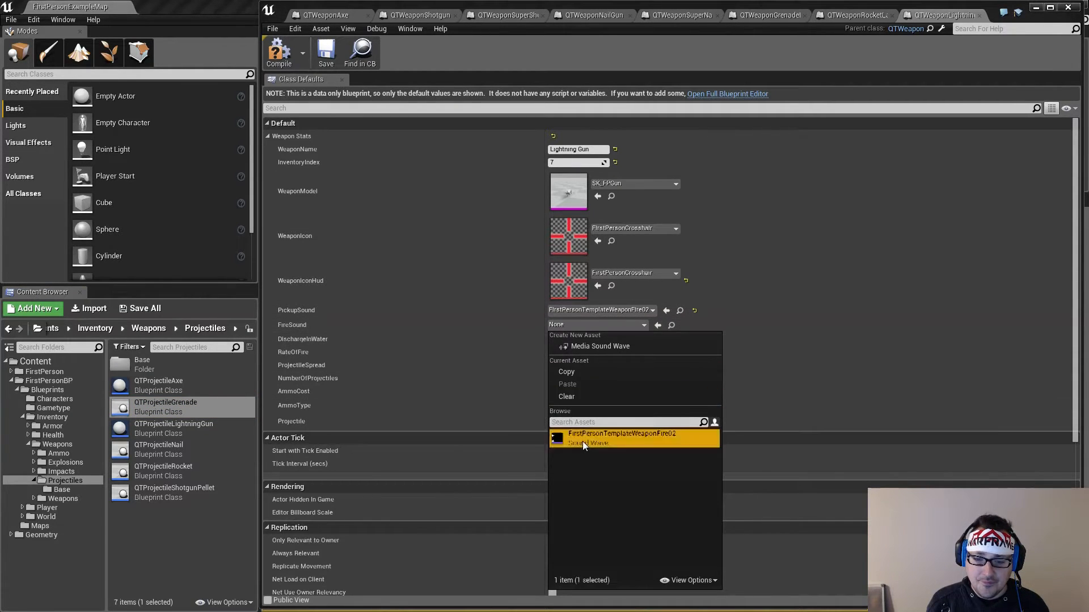
pyautogui.click(583, 441)
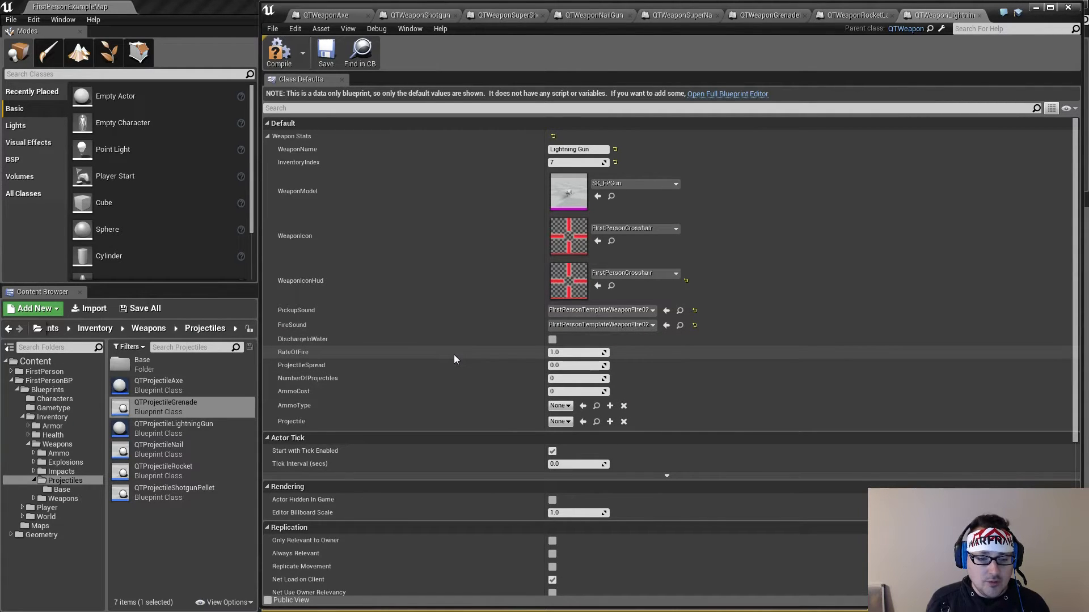
# Set the lightning gun's RateOfFire to 0.1, and compile and save the blueprint
pyautogui.click(578, 352)
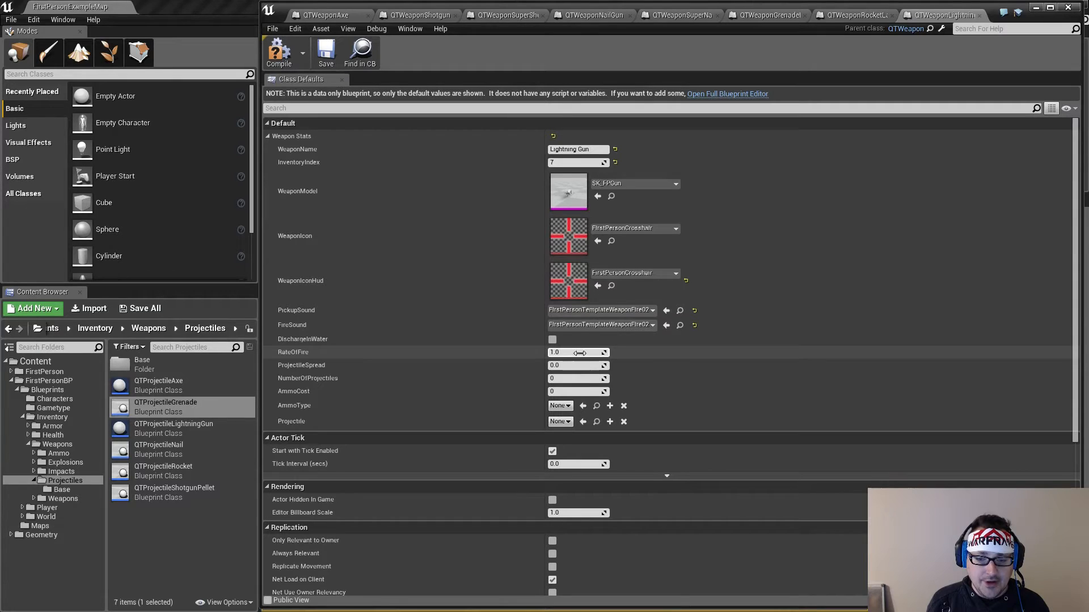
pyautogui.write('0.1')
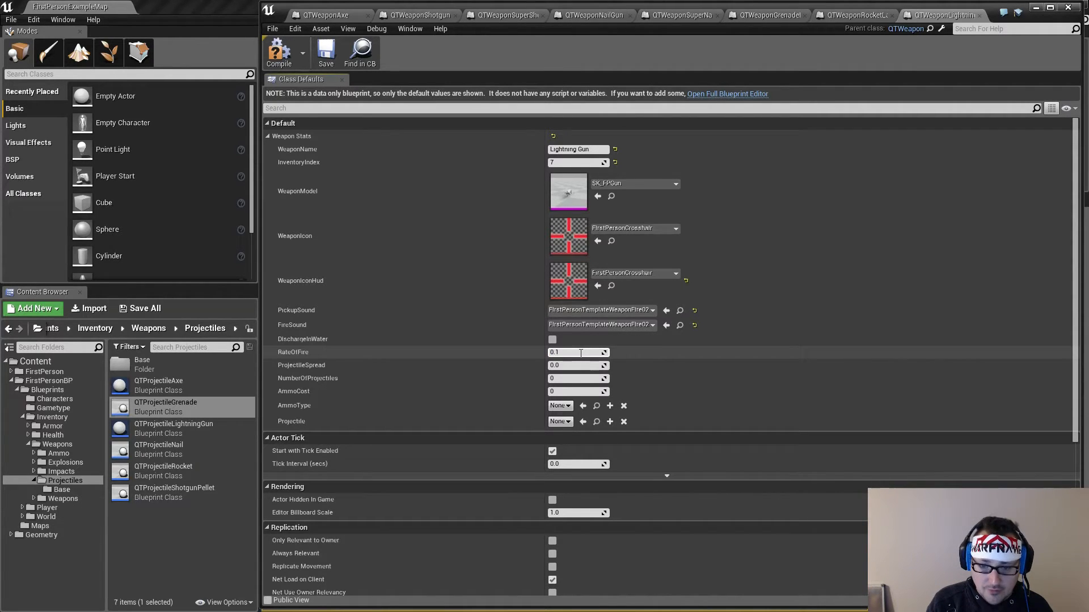
pyautogui.press('Return')
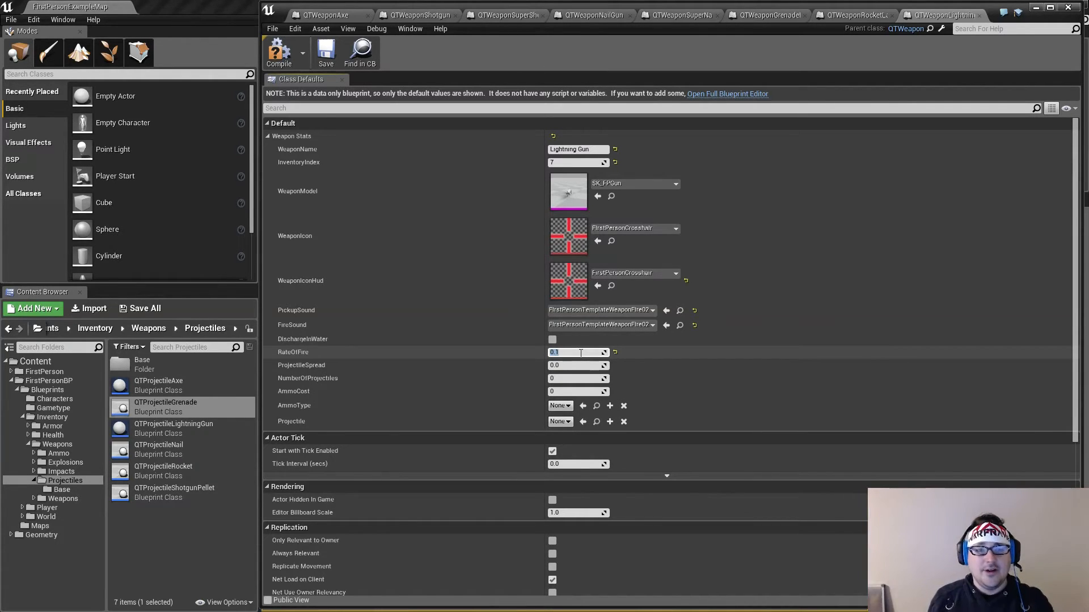
pyautogui.click(279, 52)
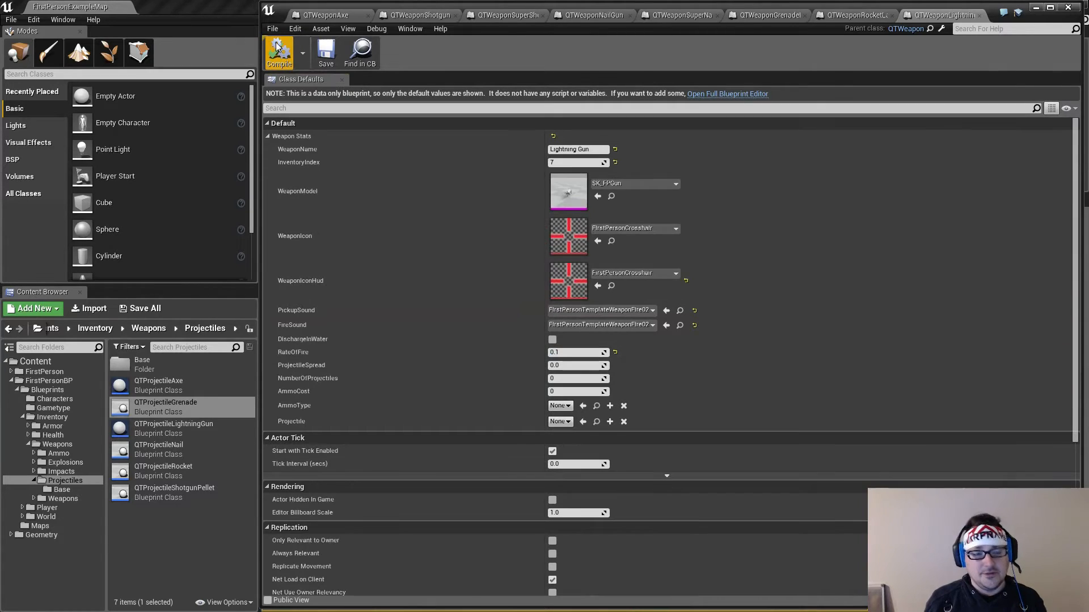
pyautogui.click(326, 52)
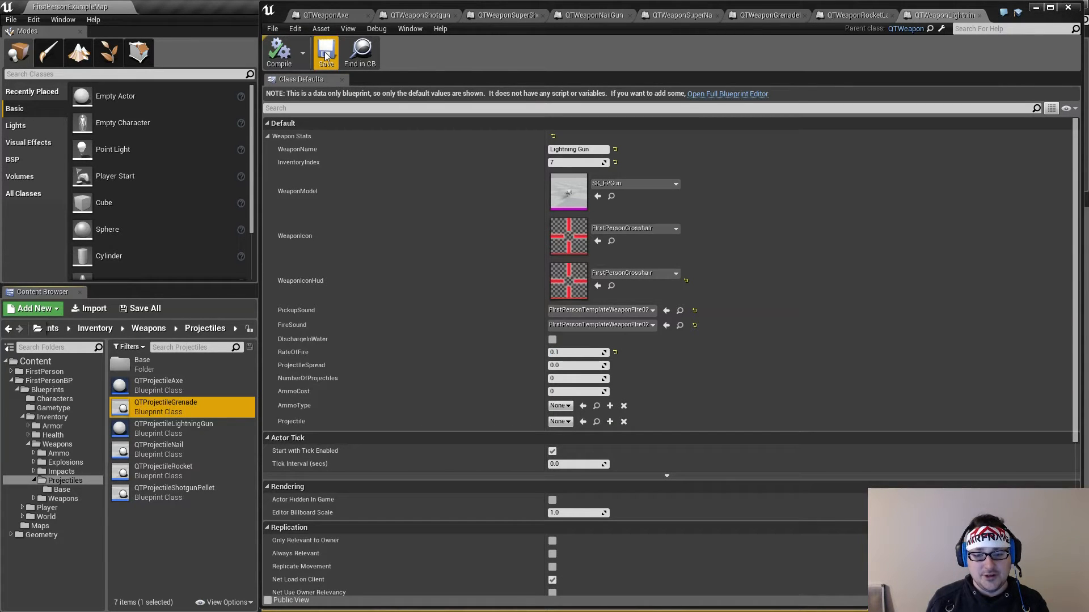
# Open the base QTWeapon blueprint from the Base folder inside the Weapons folder
pyautogui.click(570, 353)
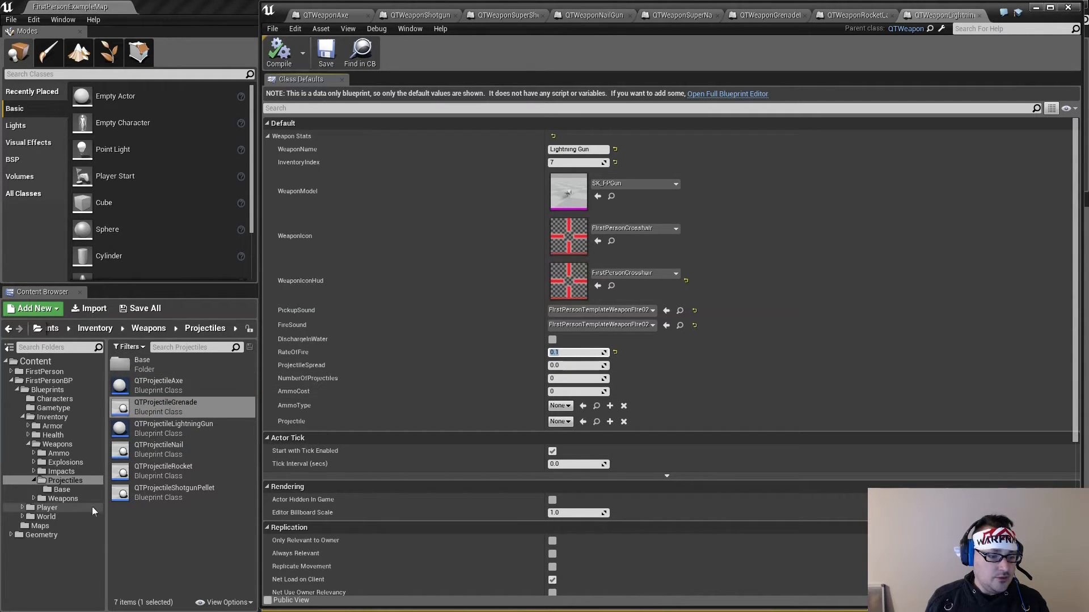
pyautogui.click(77, 500)
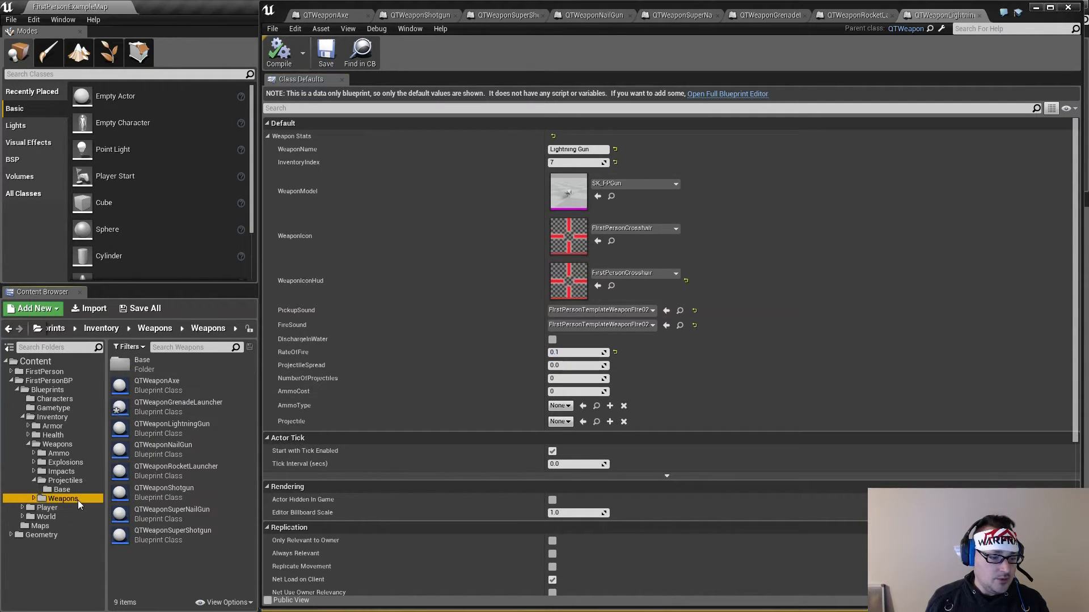
pyautogui.doubleClick(179, 363)
pyautogui.click(178, 363)
pyautogui.doubleClick(178, 362)
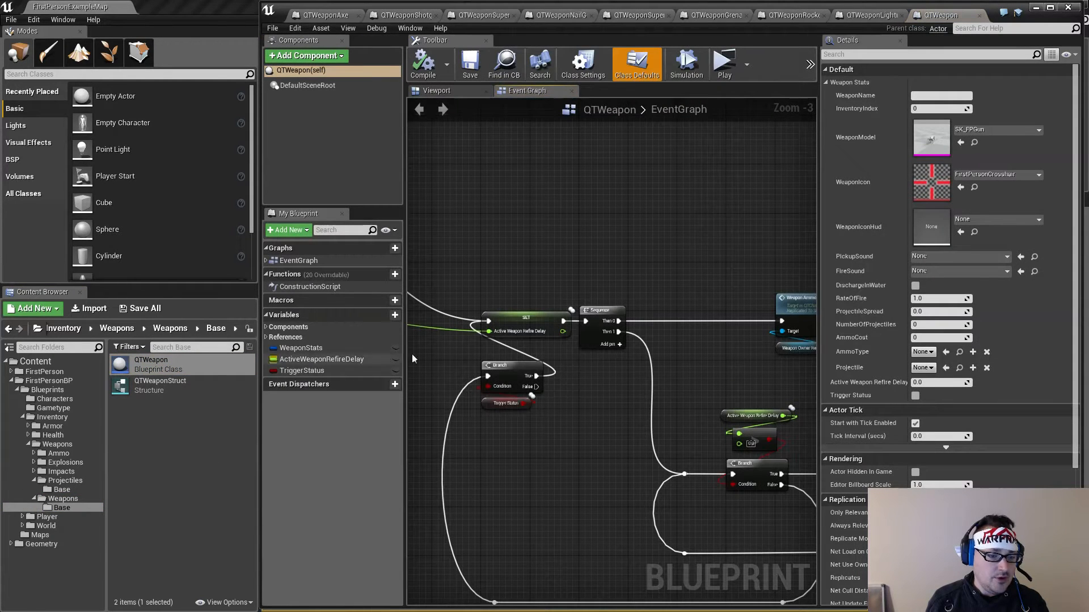
# Examine the refire delay loop and its Rate Of Fire input in QTWeapon's event graph, and close that blueprint
pyautogui.moveTo(730, 335); pyautogui.dragTo(606, 290, button='right')
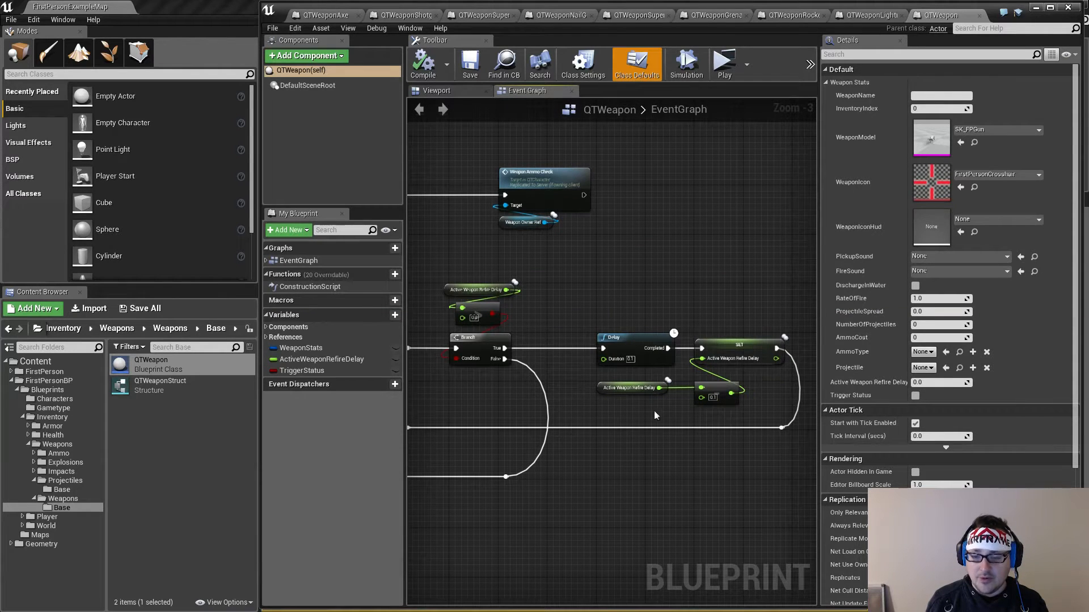
pyautogui.scroll(3, 611, 362)
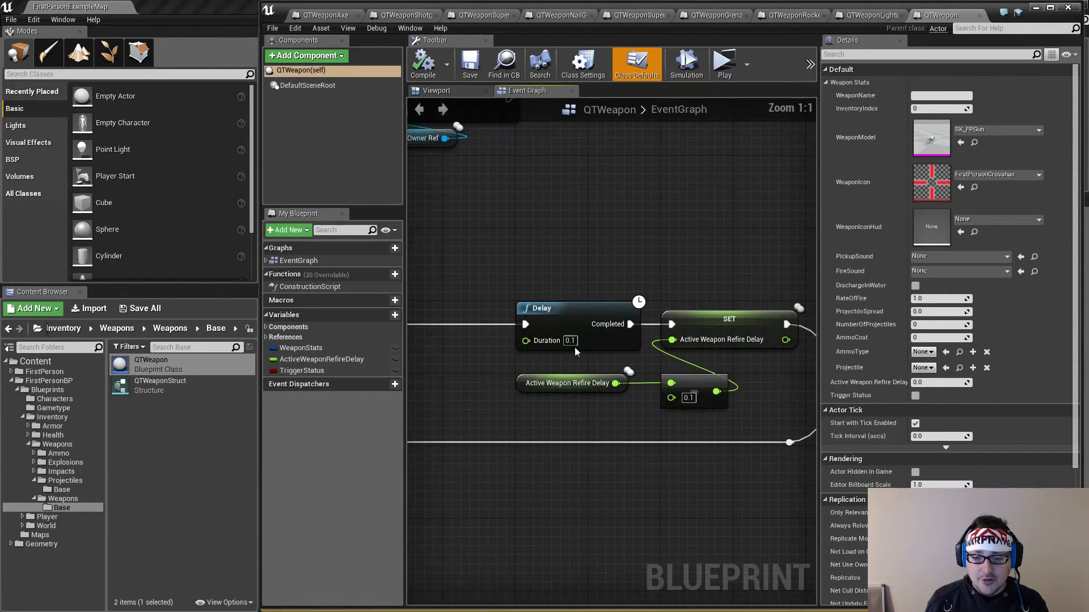
pyautogui.scroll(-4, 602, 351)
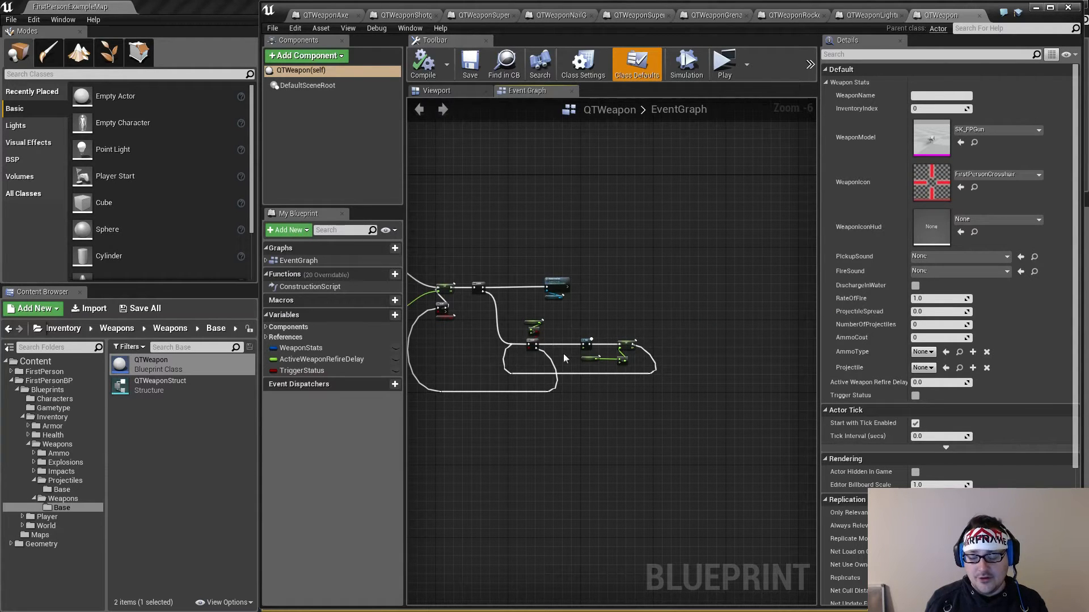
pyautogui.scroll(5, 537, 354)
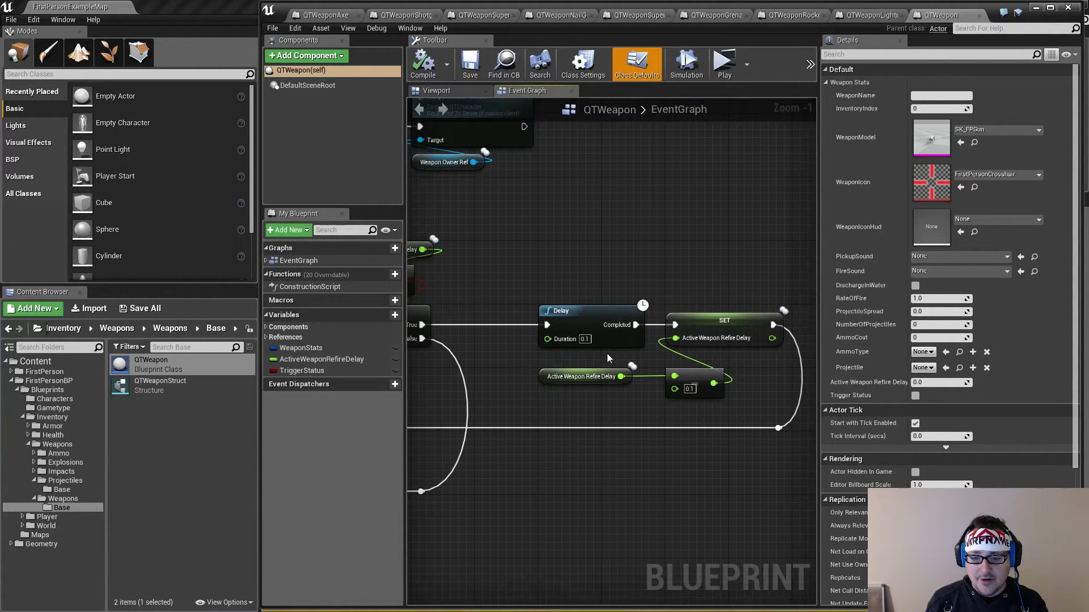
pyautogui.scroll(-3, 607, 352)
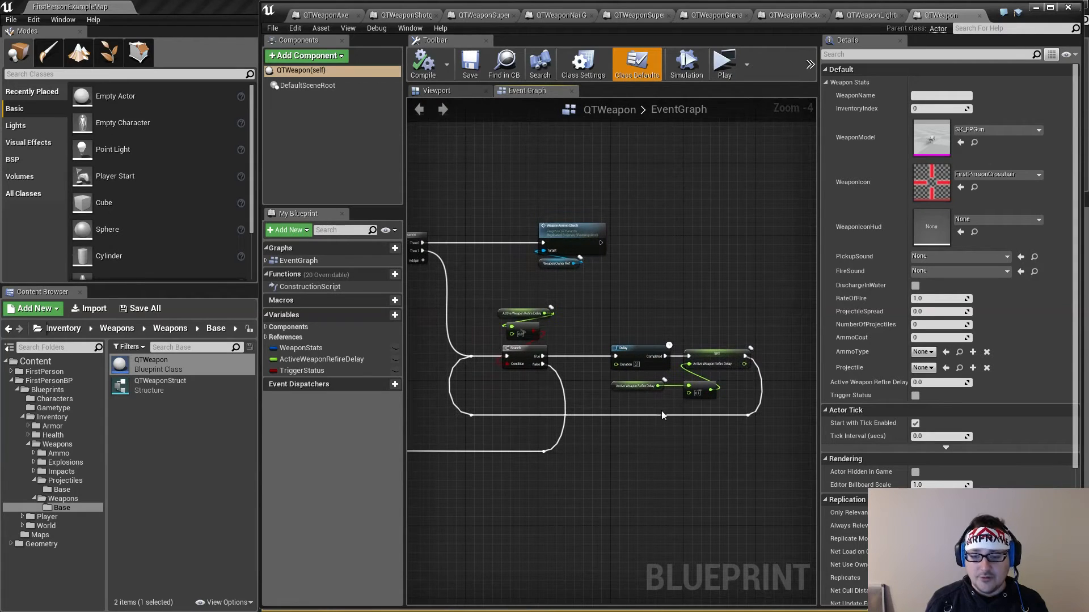
pyautogui.moveTo(487, 343); pyautogui.dragTo(815, 334, button='right')
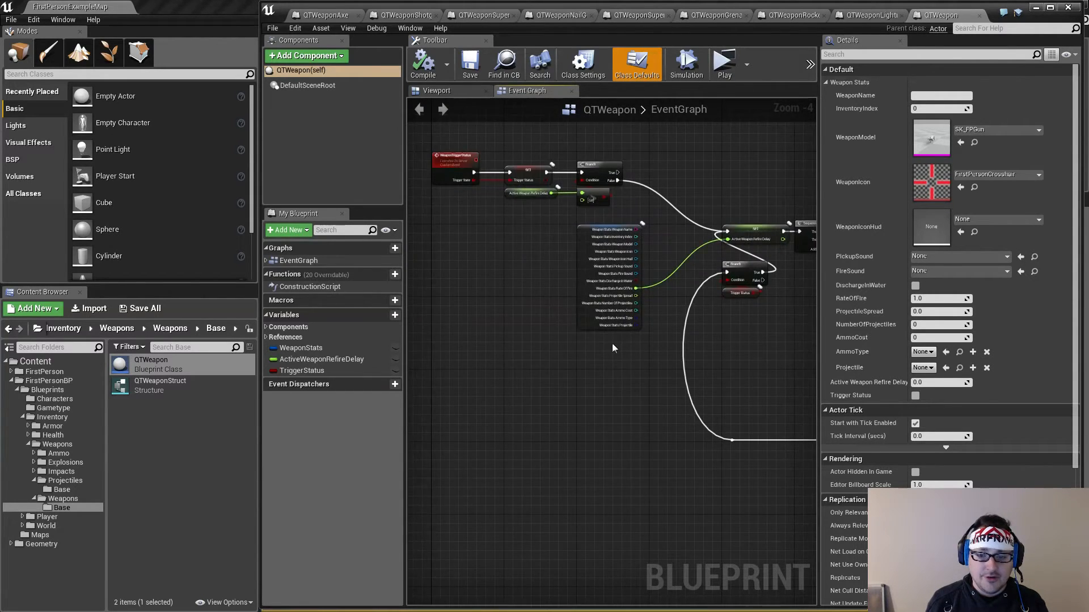
pyautogui.moveTo(625, 293); pyautogui.dragTo(581, 332, button='right')
pyautogui.scroll(3, 581, 333)
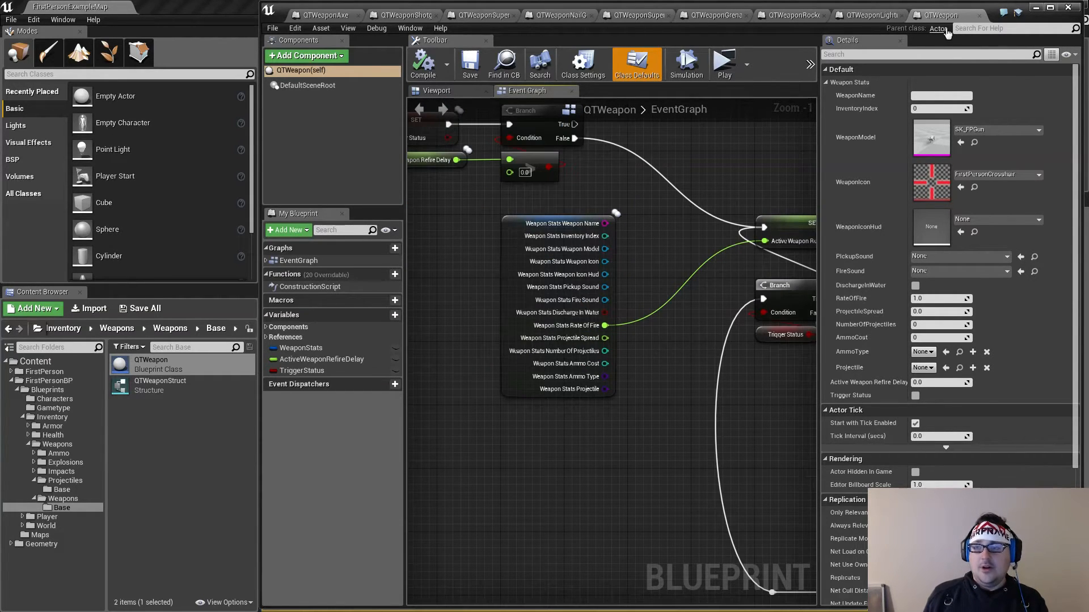
pyautogui.click(980, 16)
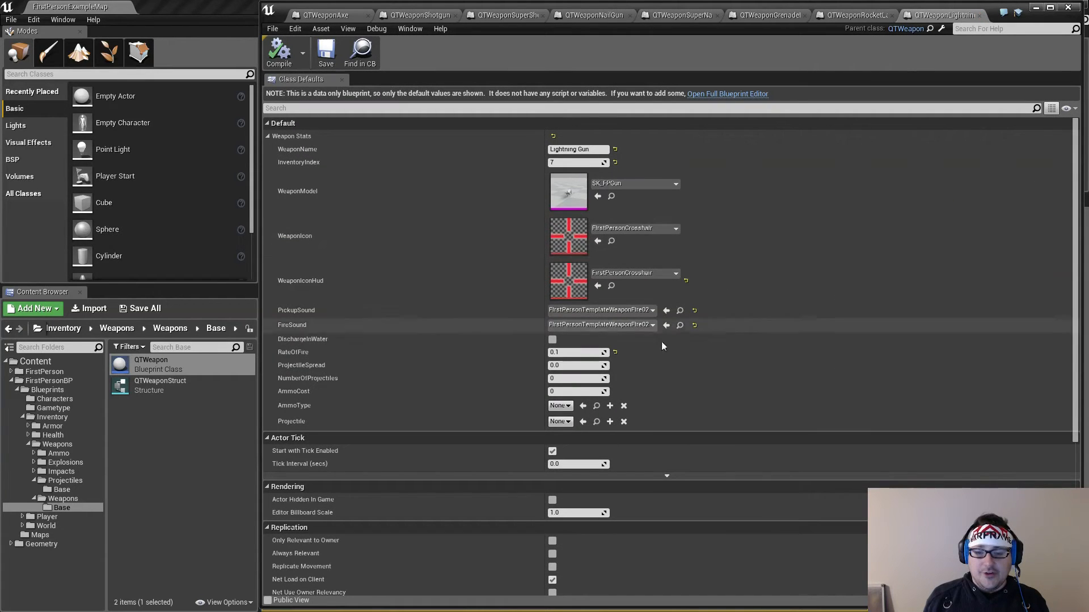
pyautogui.click(570, 352)
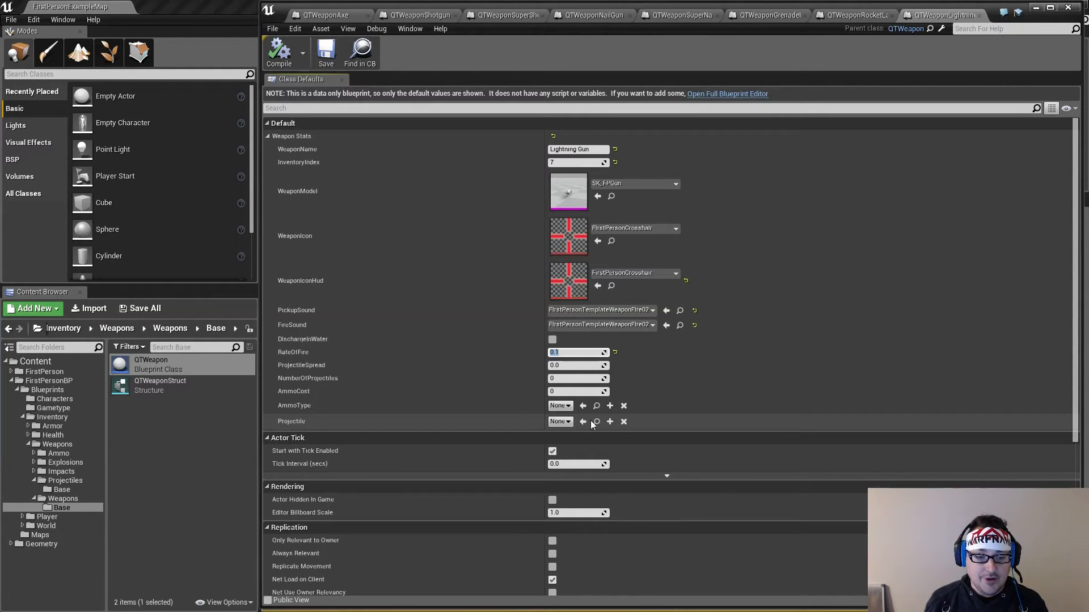
pyautogui.click(571, 352)
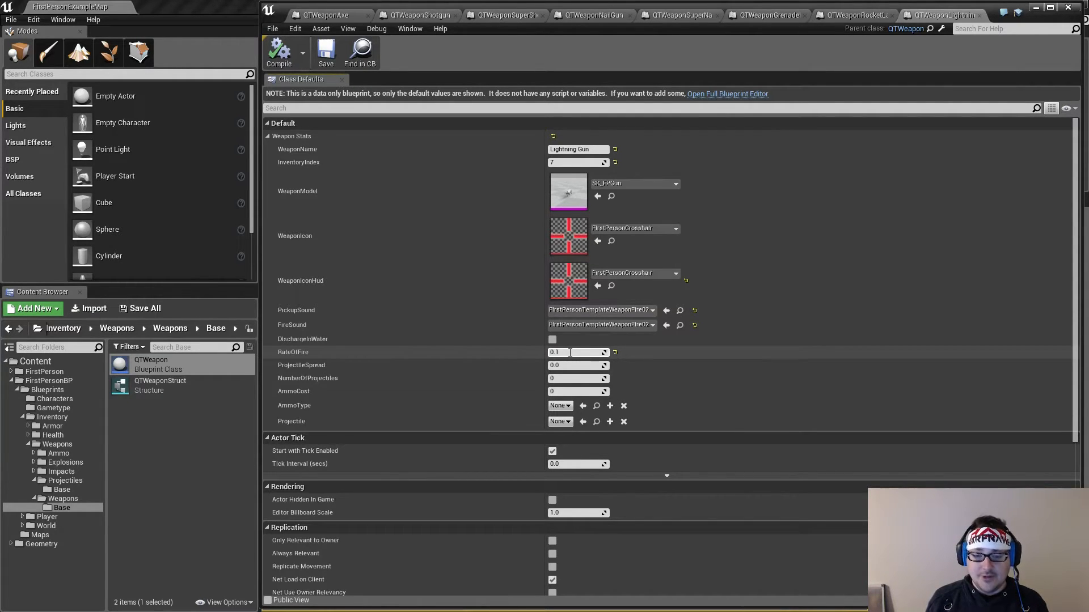
pyautogui.click(574, 365)
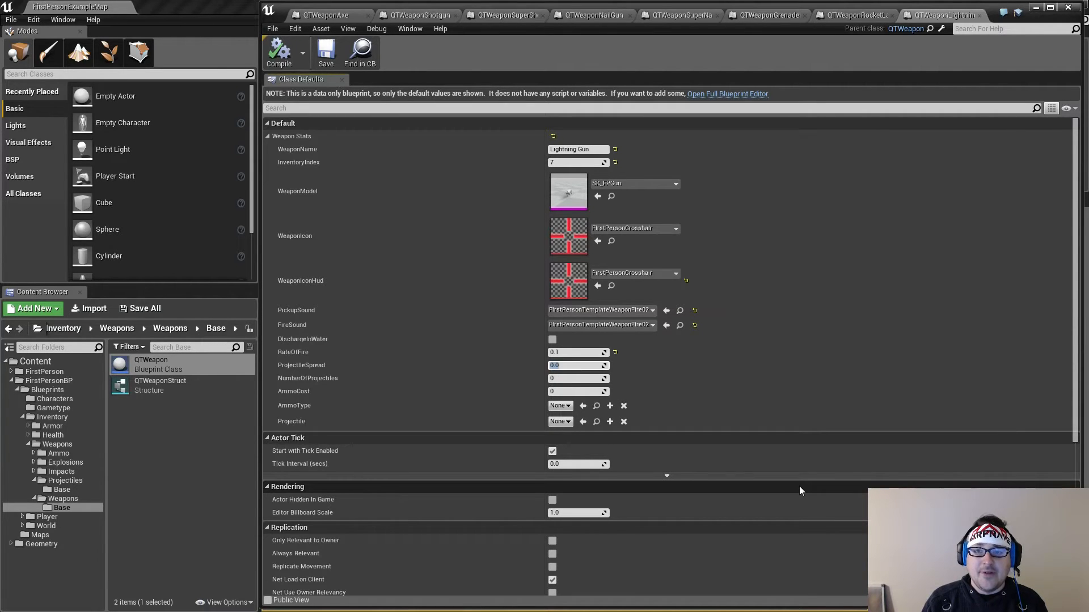
pyautogui.hotkey('alt', 'Tab')
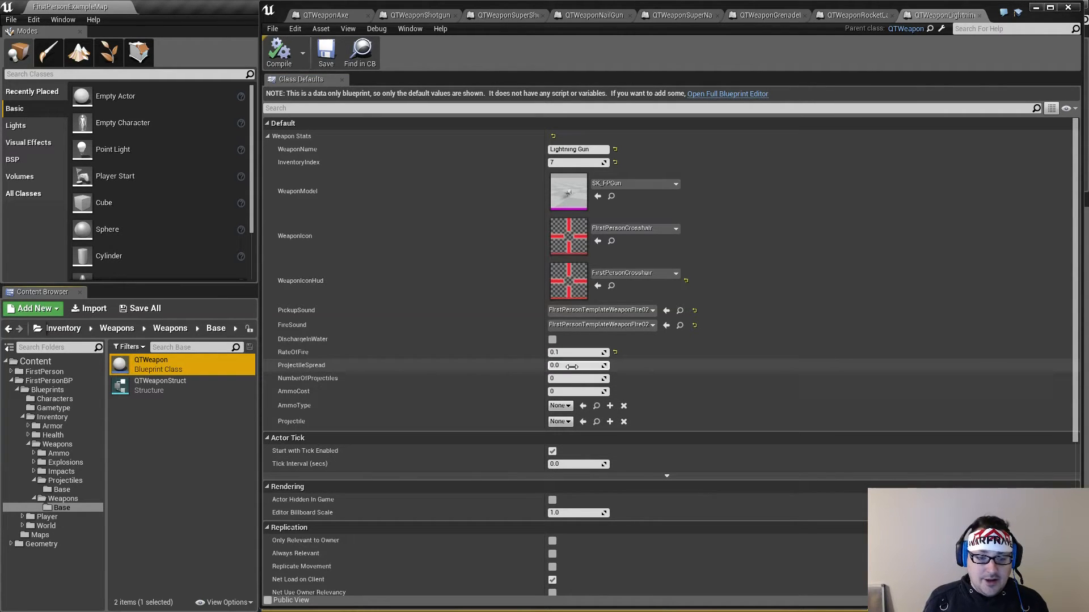
# Set the lightning gun's NumberOfProjectiles to 1 and its AmmoCost to 1
pyautogui.click(574, 379)
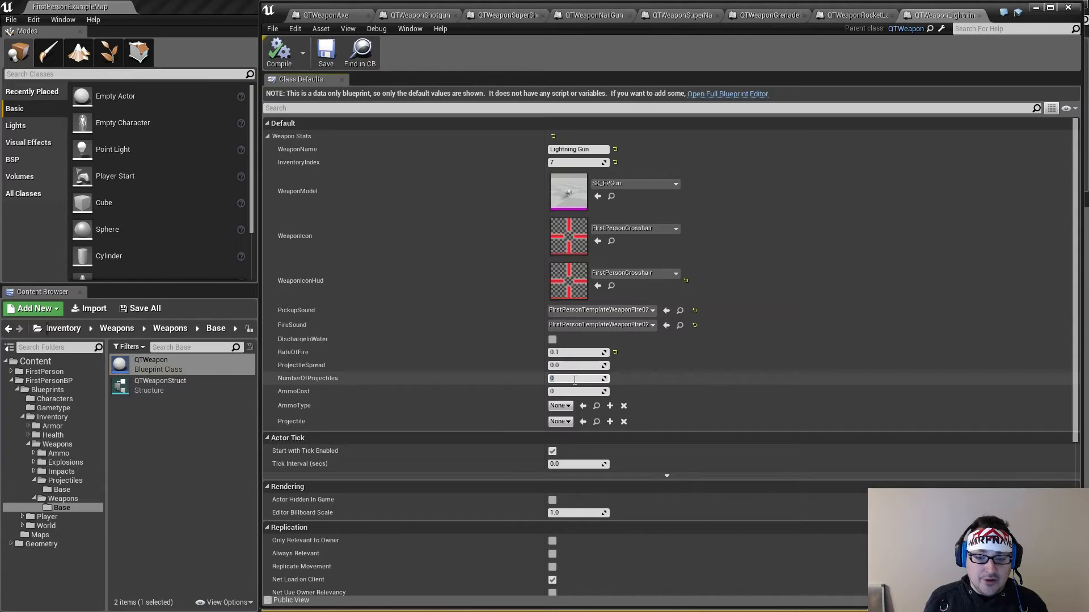
pyautogui.write('1')
pyautogui.click(574, 392)
pyautogui.click(571, 392)
pyautogui.write('1')
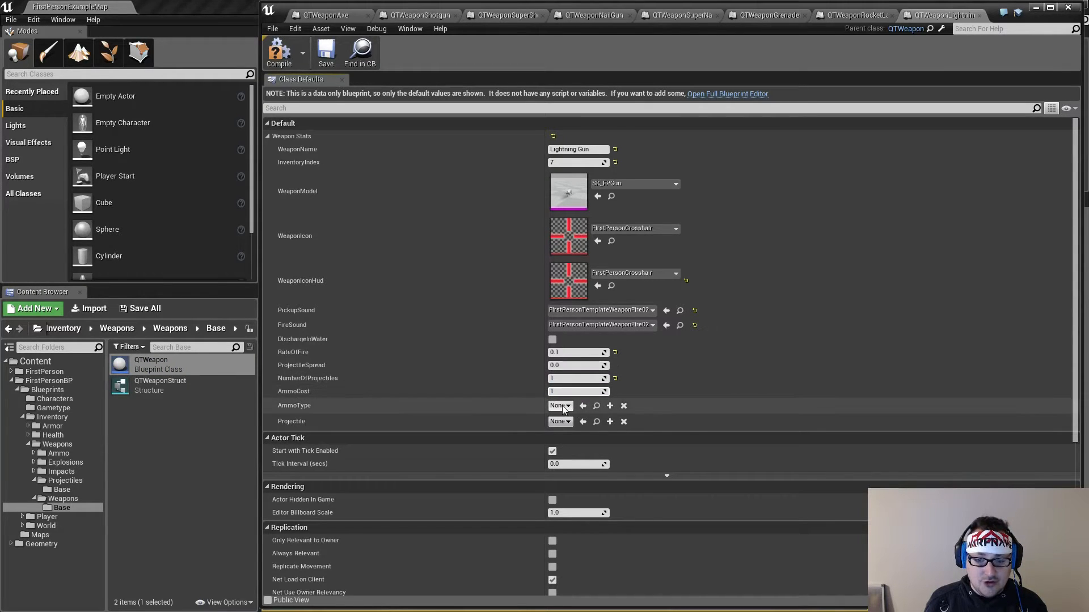
# Set the lightning gun's AmmoType to QTAmmoCells and its Projectile to QTProjectileLightningGun
pyautogui.click(559, 406)
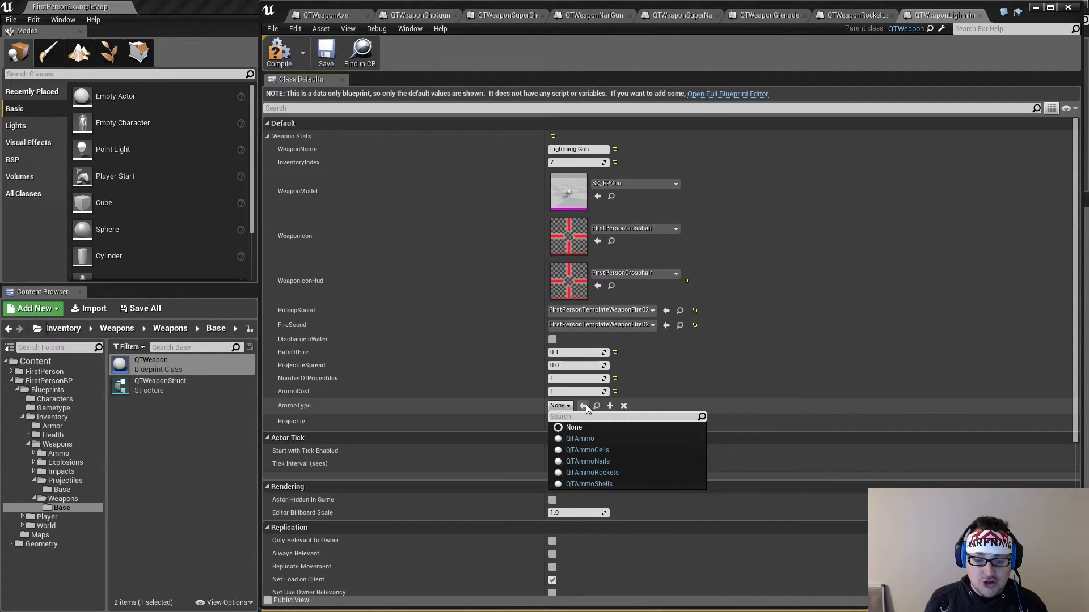
pyautogui.click(610, 451)
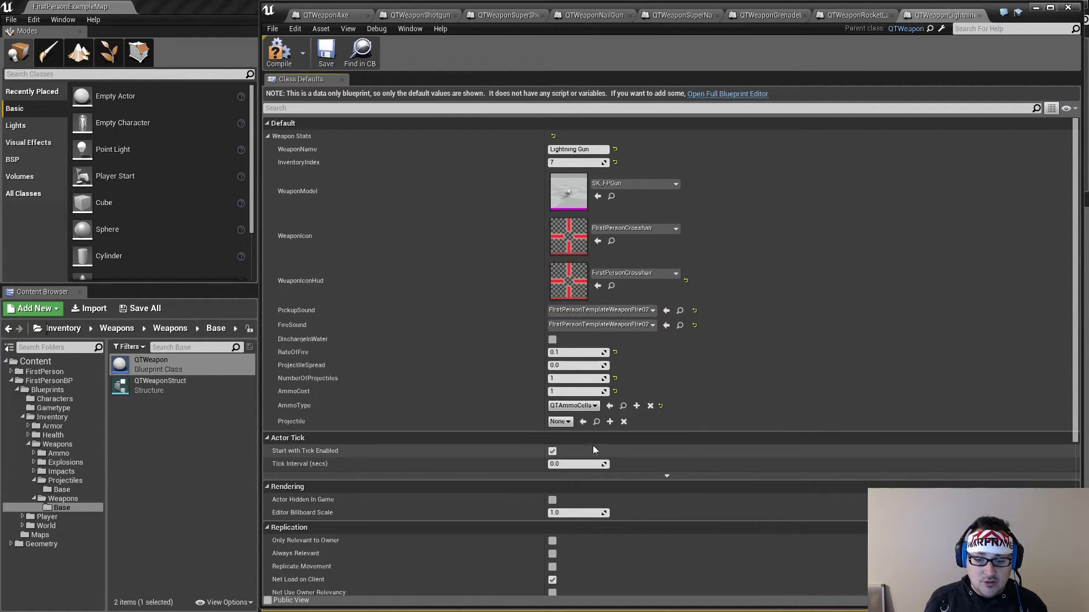
pyautogui.click(560, 422)
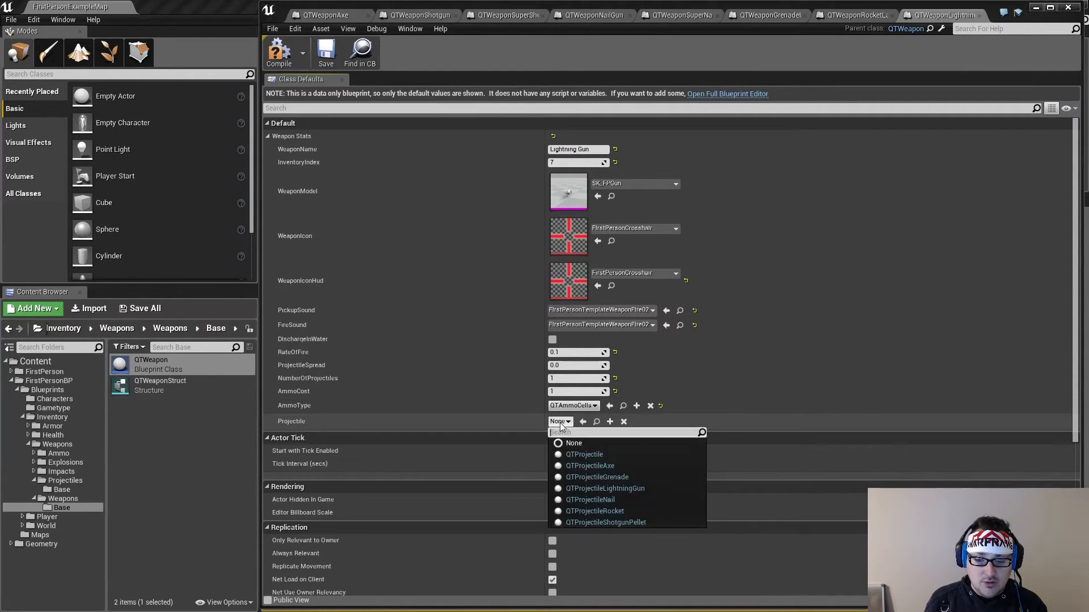
pyautogui.click(639, 489)
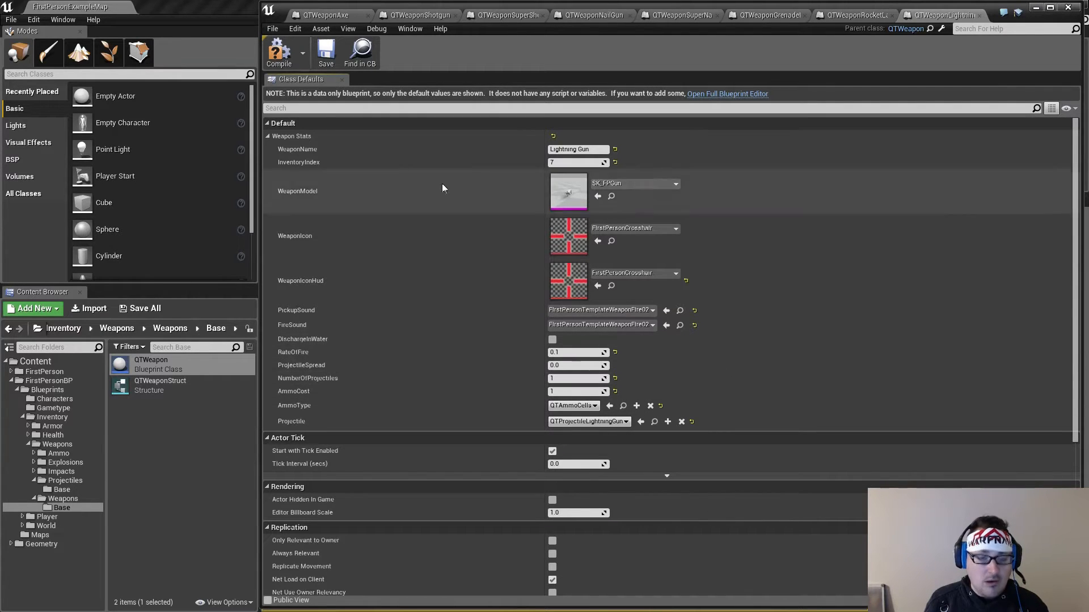
# Compile and save the lightning gun blueprint, and save the unsaved grenade launcher blueprint as well
pyautogui.click(279, 52)
pyautogui.click(327, 53)
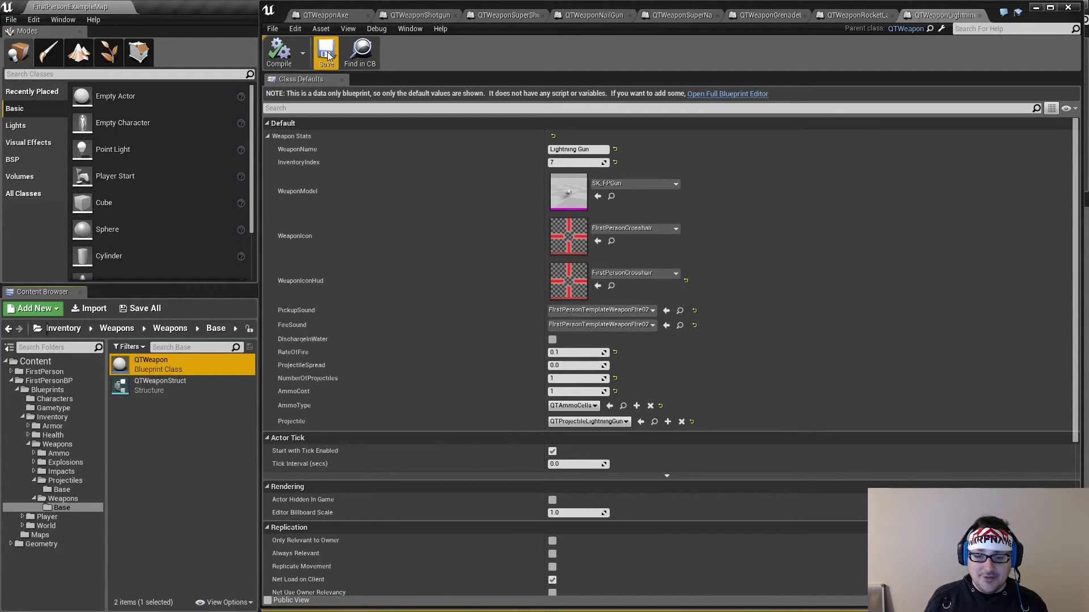
pyautogui.click(327, 54)
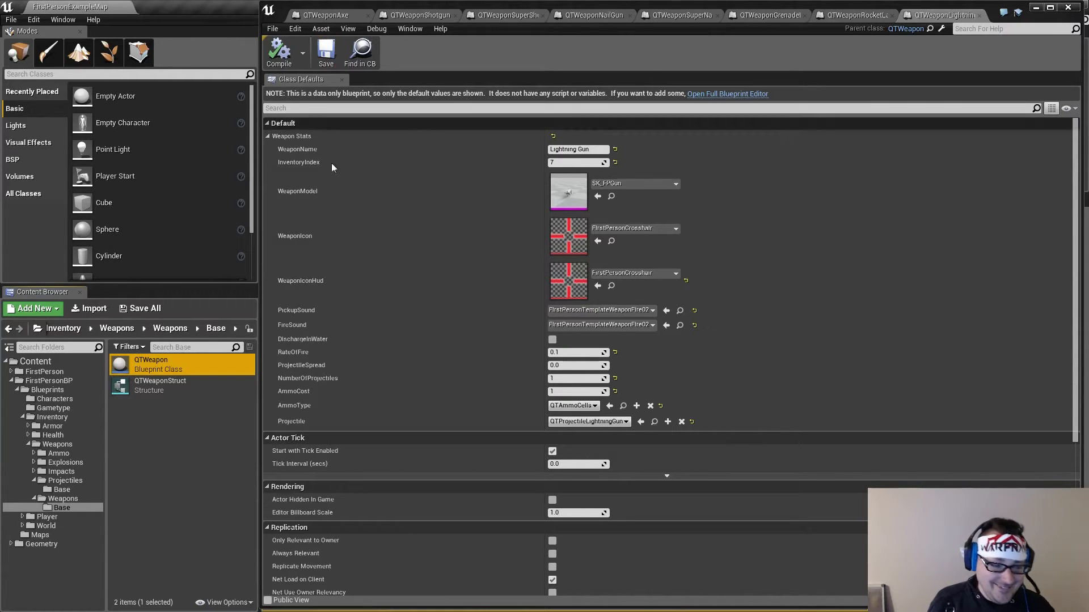
pyautogui.click(71, 499)
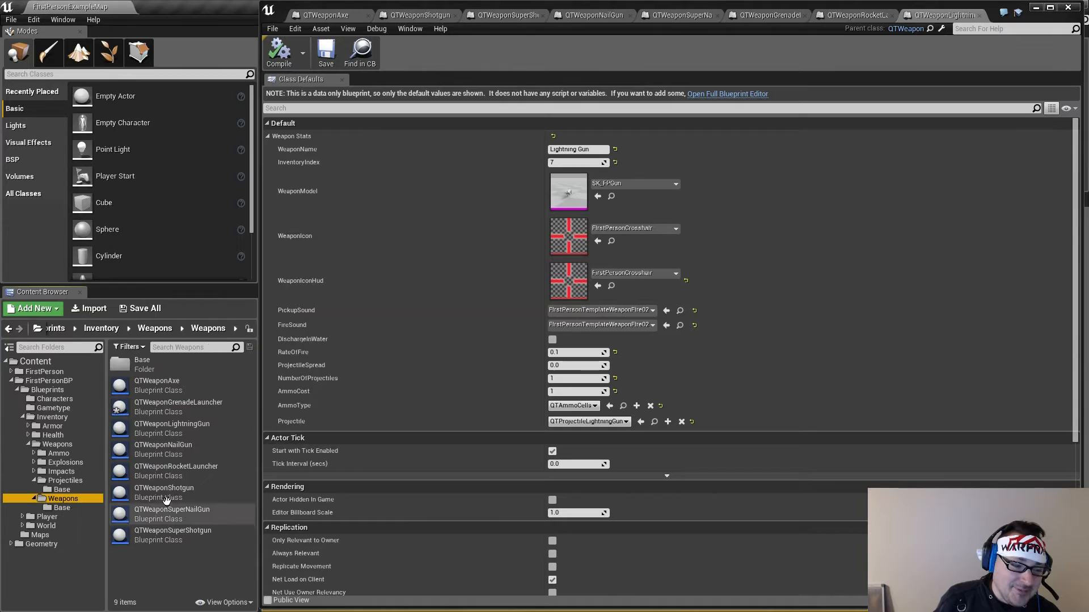
pyautogui.click(160, 308)
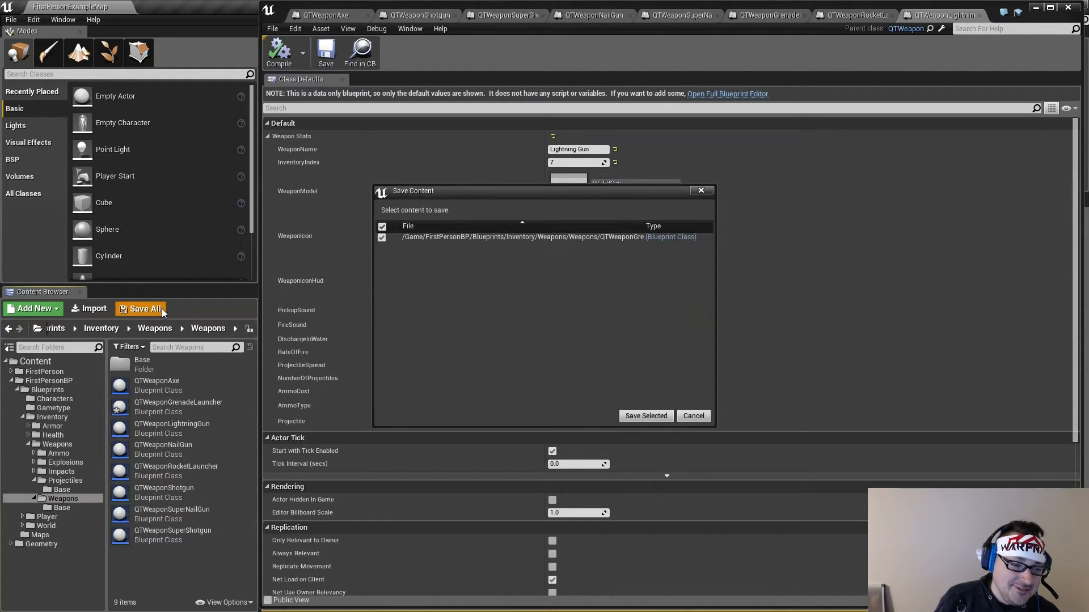
pyautogui.click(642, 414)
pyautogui.doubleClick(165, 363)
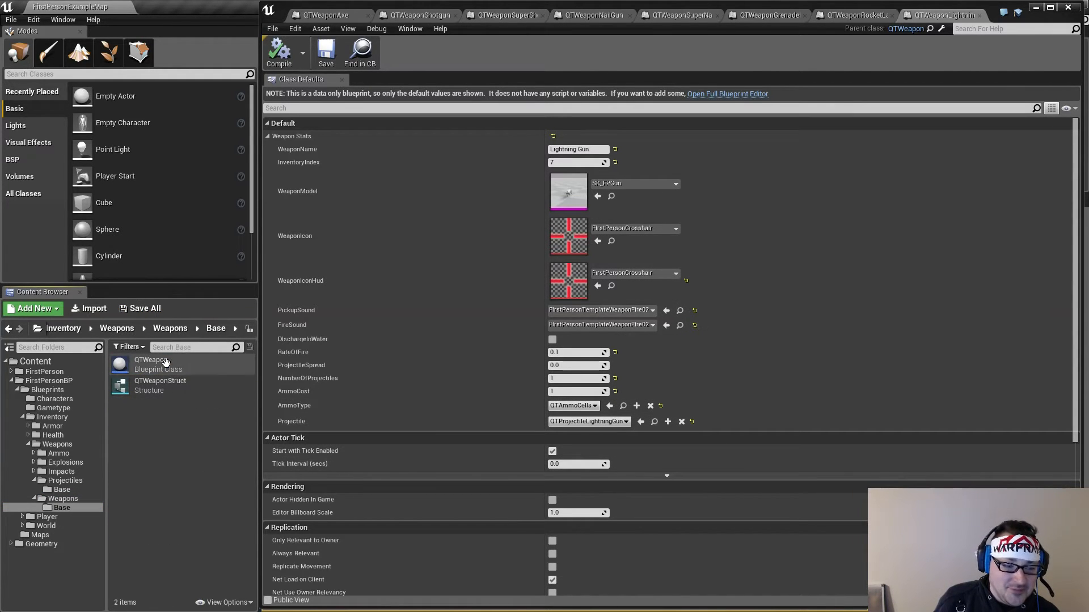
pyautogui.click(164, 363)
pyautogui.rightClick(163, 363)
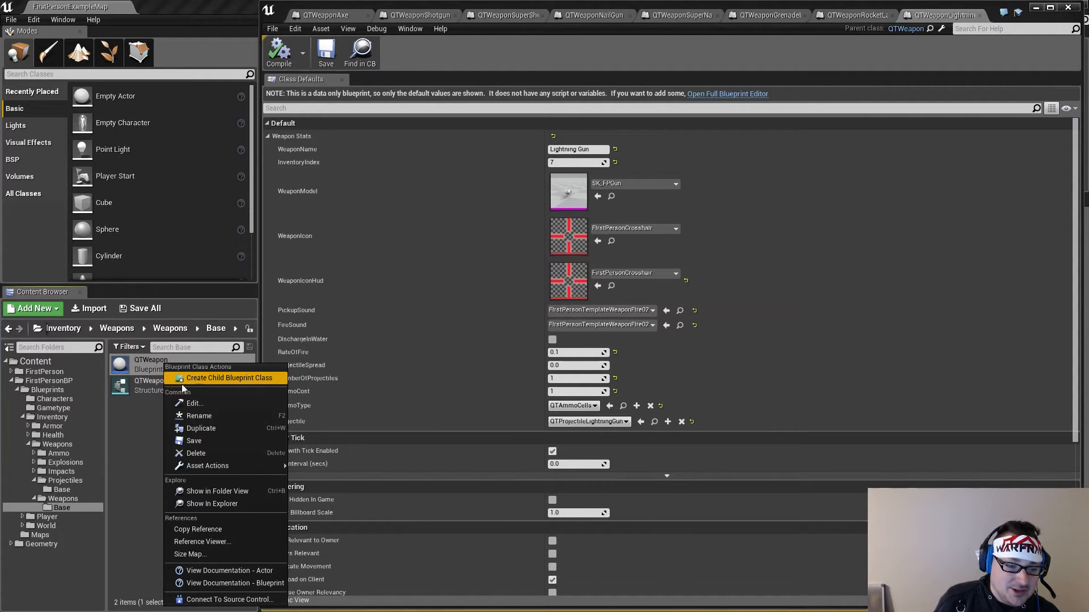
pyautogui.click(123, 442)
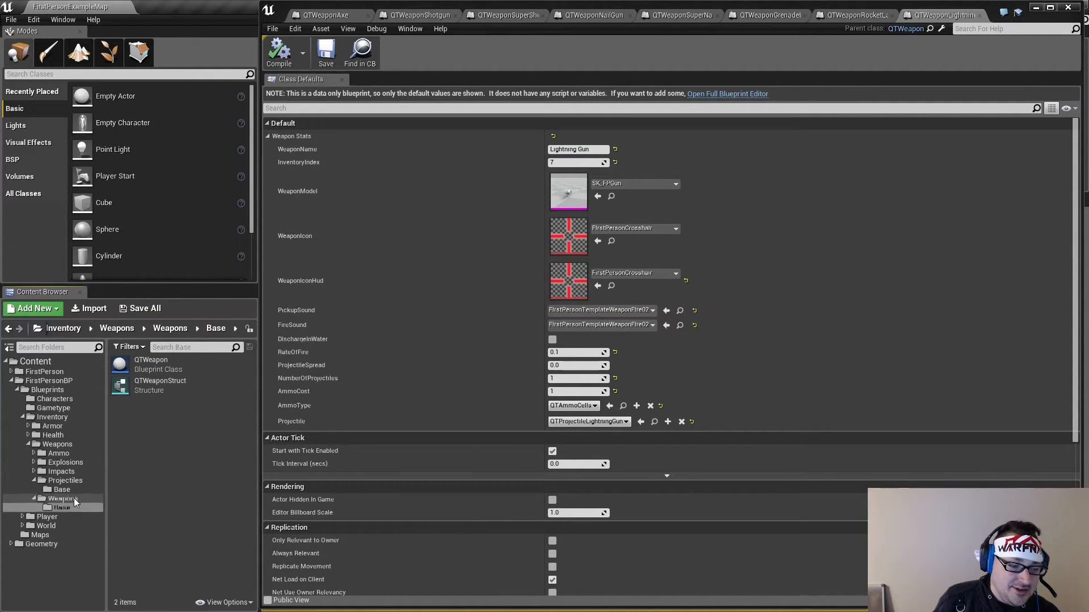
pyautogui.click(74, 498)
pyautogui.click(140, 563)
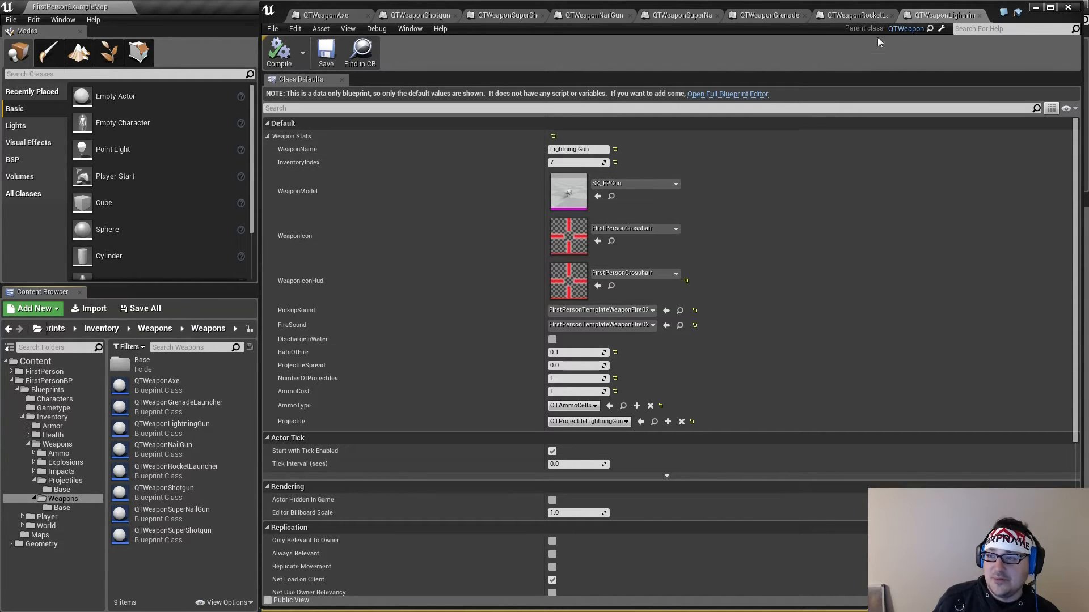
# Play-test the level, switch to the axe and try attacking with it, and end the preview
pyautogui.click(1036, 8)
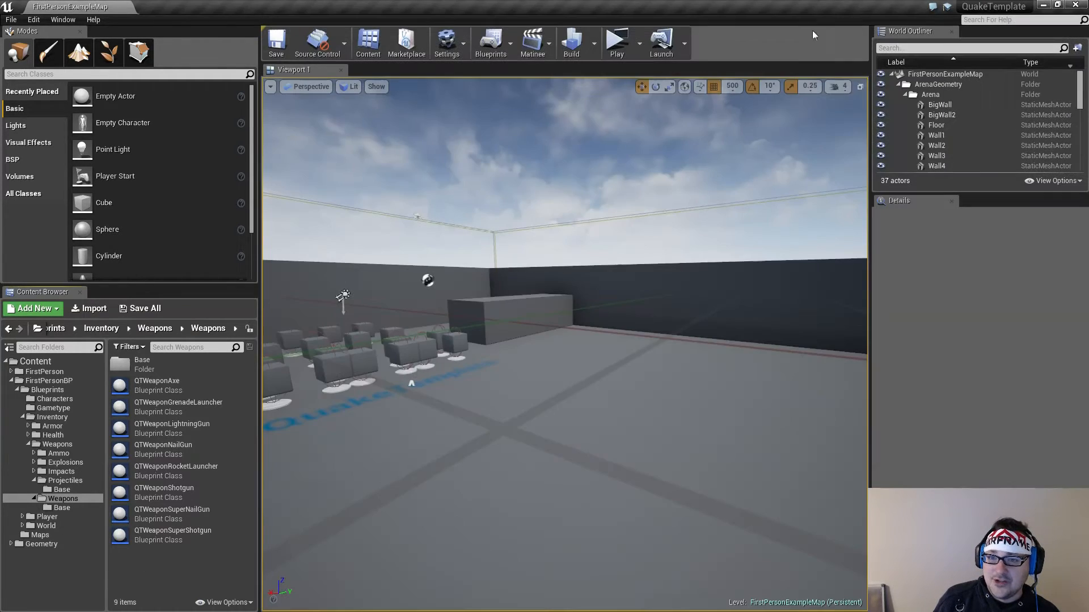
pyautogui.click(617, 41)
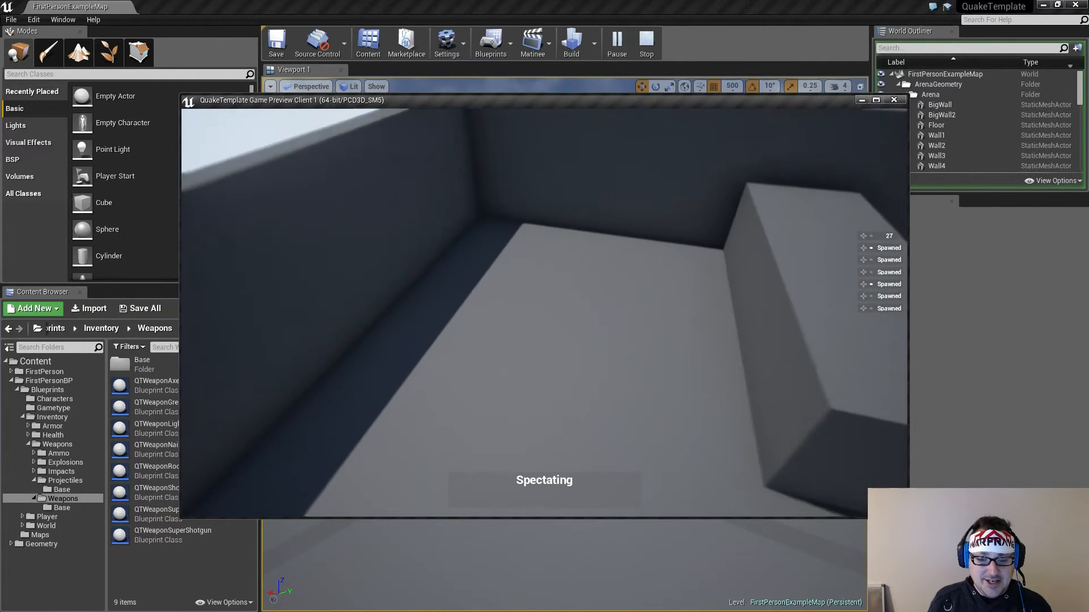
pyautogui.press('w')
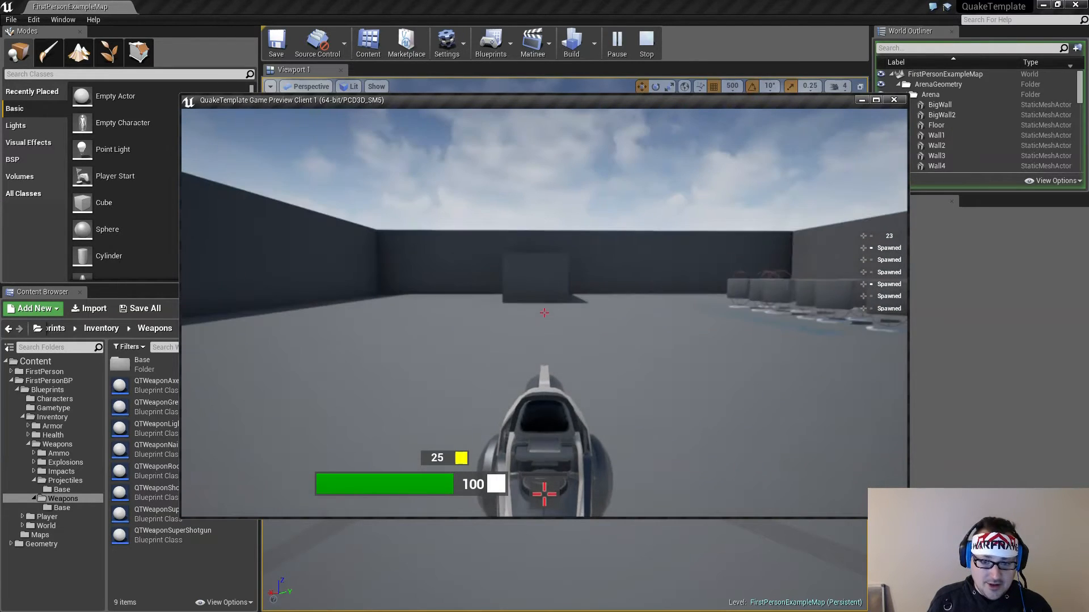
pyautogui.press('1')
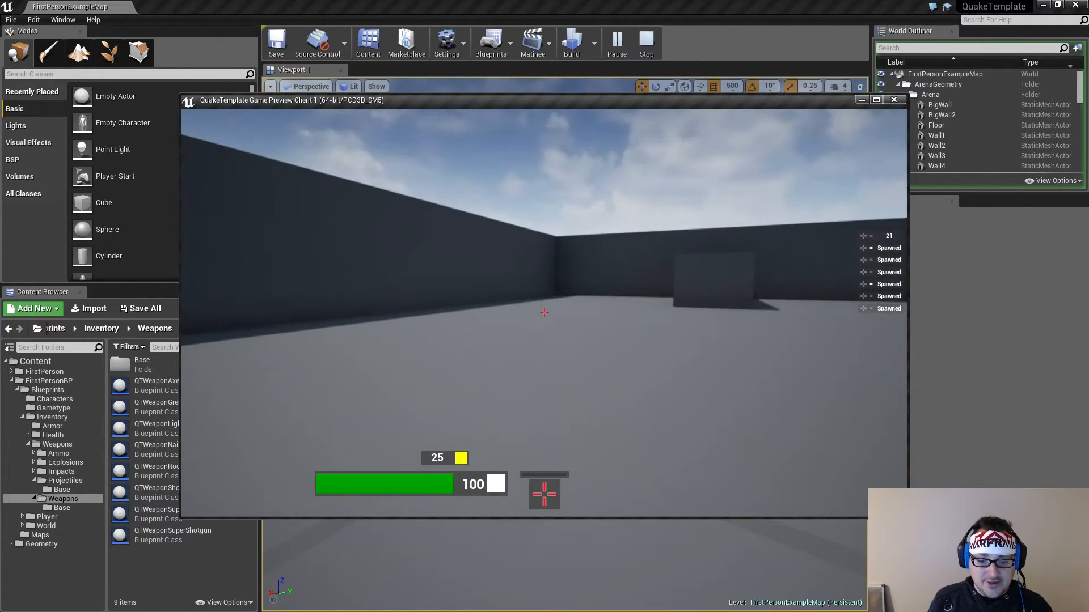
pyautogui.click(544, 313)
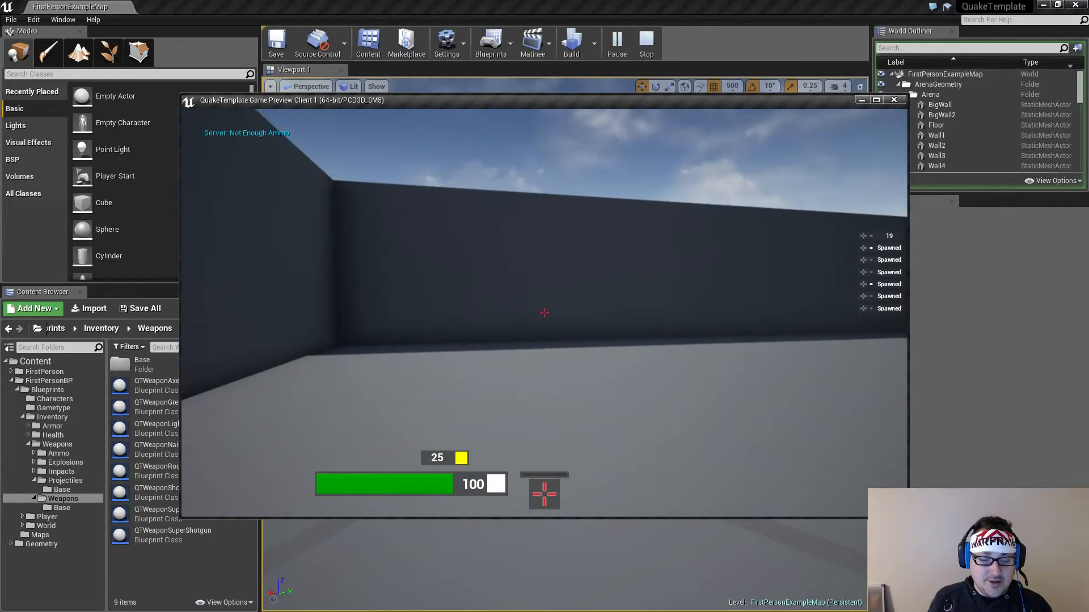
pyautogui.press('w')
pyautogui.press('s')
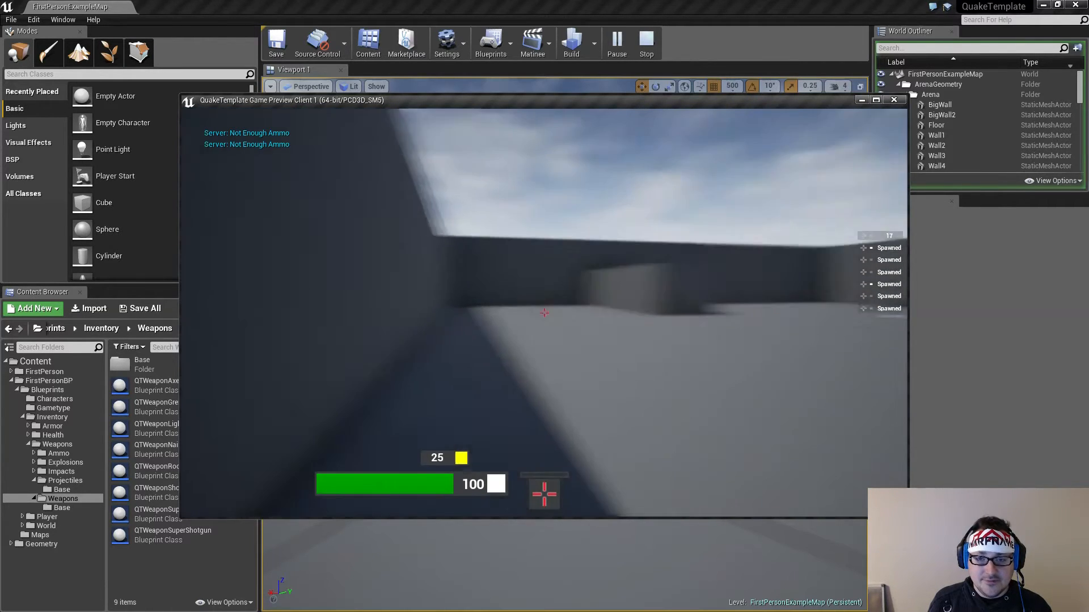
pyautogui.press('Escape')
# Open the QTWeaponAxe defaults and check its NumberOfProjectiles, AmmoCost and AmmoType settings
pyautogui.doubleClick(157, 385)
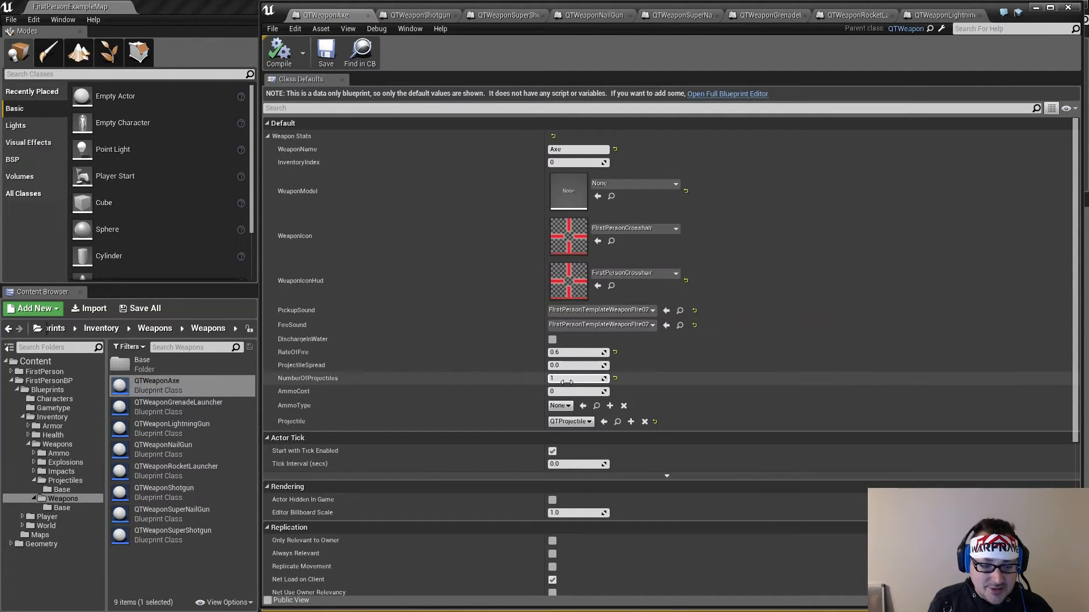
pyautogui.click(565, 380)
pyautogui.click(561, 394)
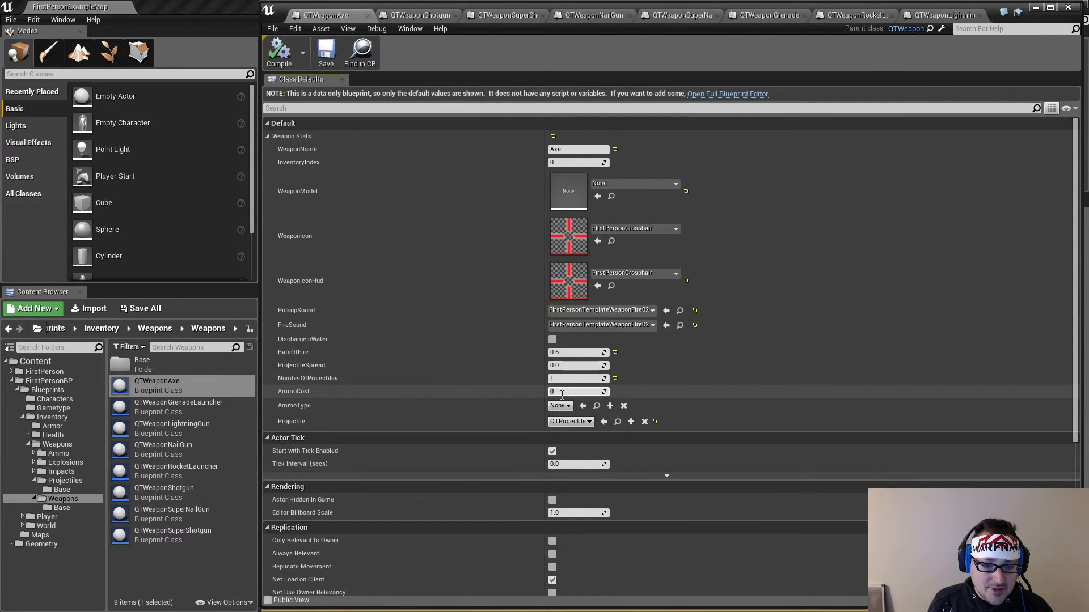
pyautogui.click(561, 393)
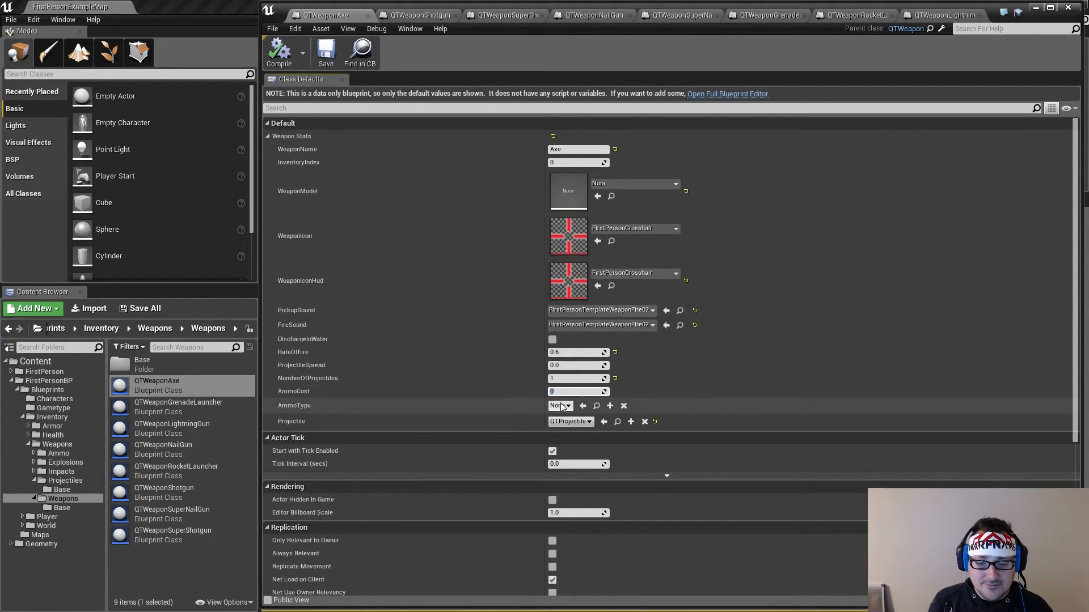
pyautogui.click(711, 395)
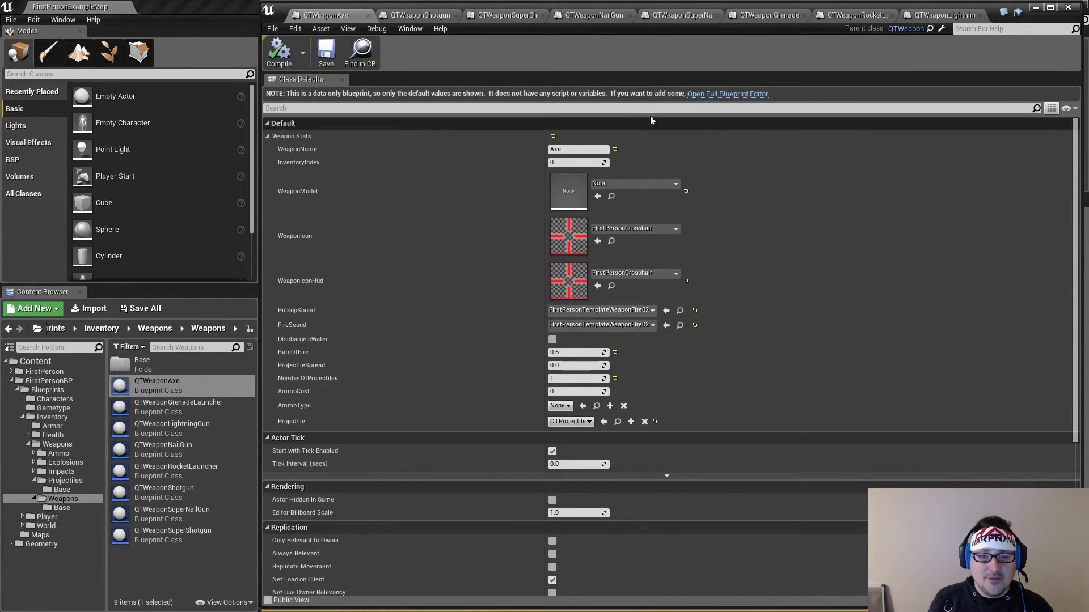
# Start a new play test of the level and fire the starting shotgun repeatedly at the arena walls
pyautogui.click(1037, 8)
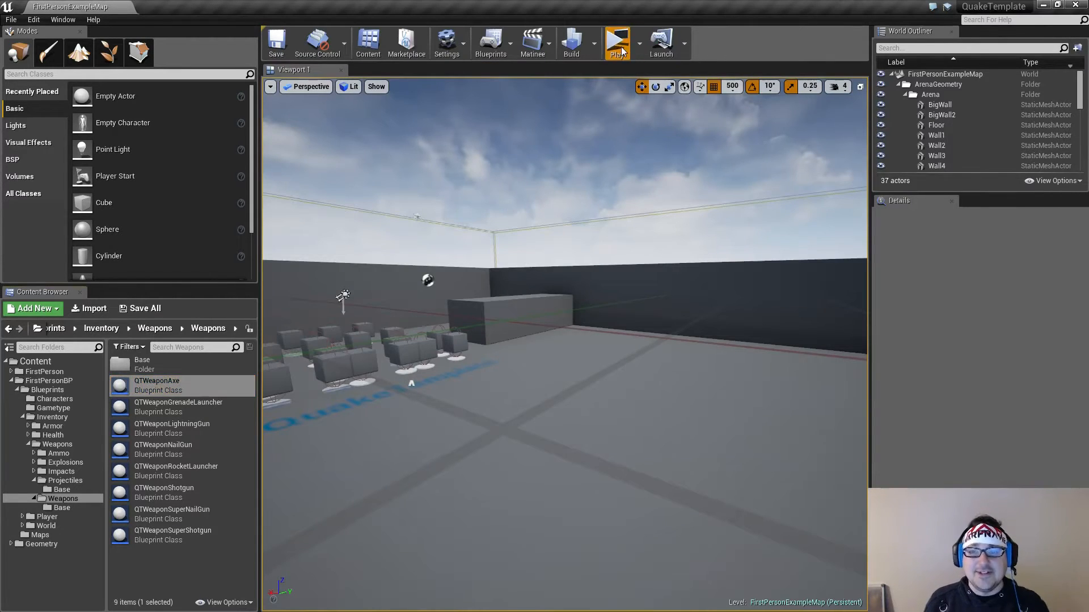
pyautogui.click(620, 50)
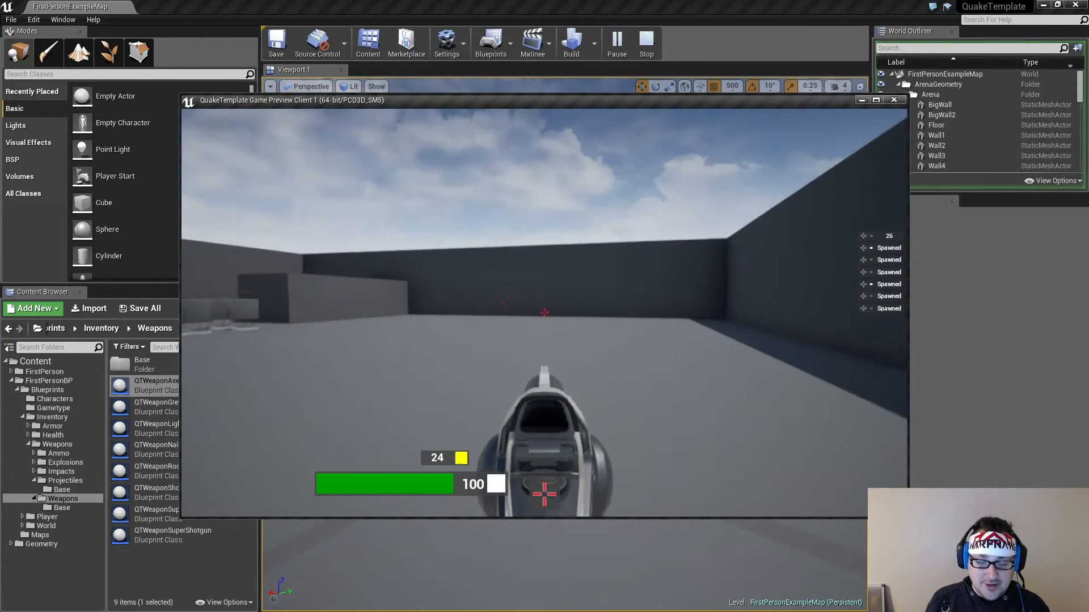
pyautogui.press('w')
pyautogui.click(545, 313)
pyautogui.press('w')
pyautogui.click(544, 313)
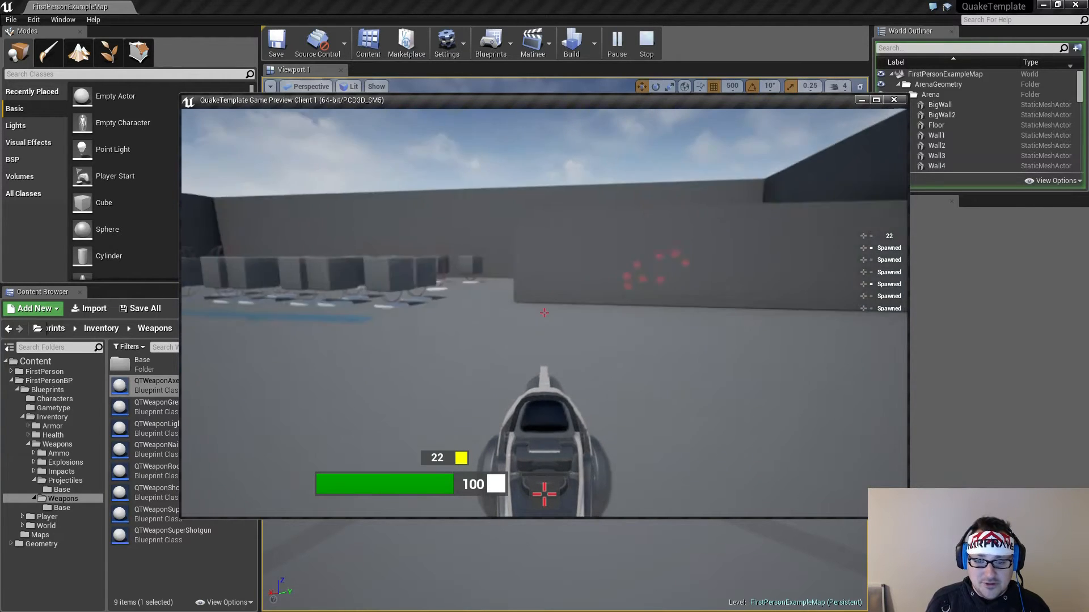
pyautogui.click(544, 313)
pyautogui.click(544, 313)
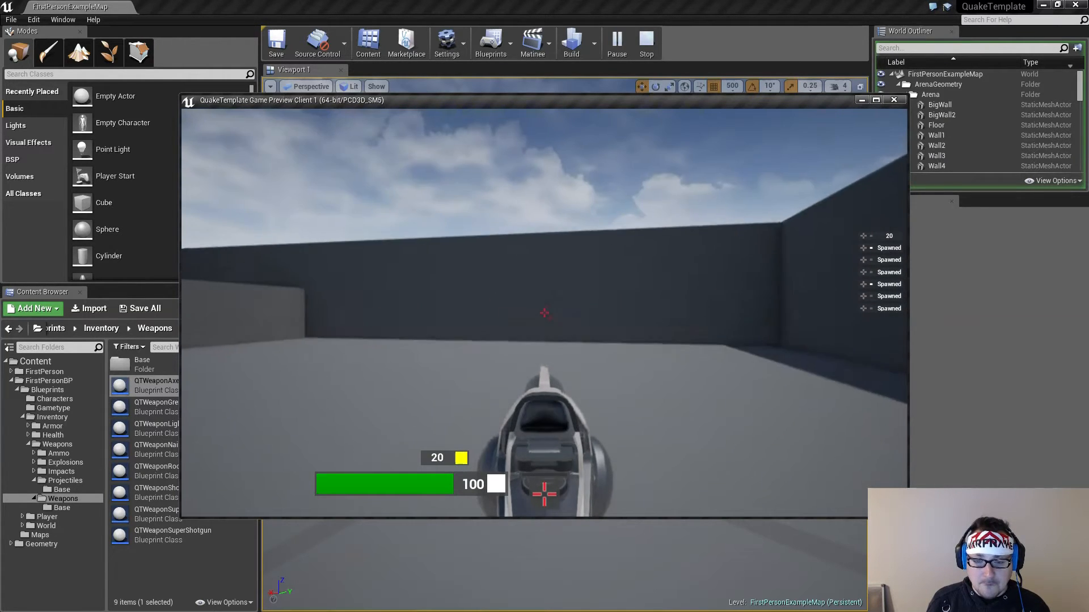
pyautogui.click(544, 313)
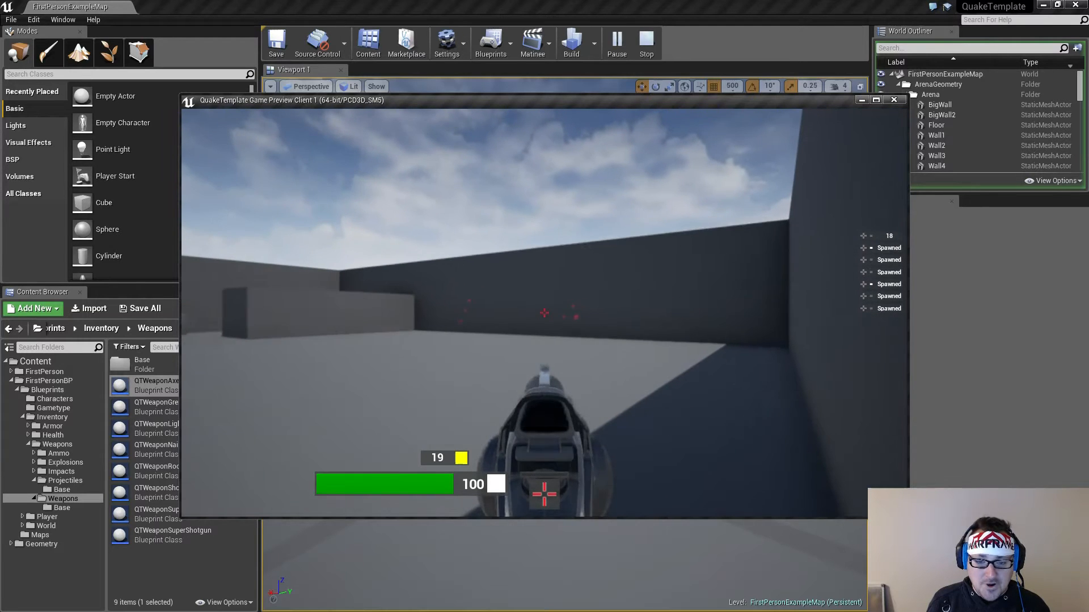
# Pick up the super shotgun from the weapon pedestals and fire it at the arena wall
pyautogui.press('w')
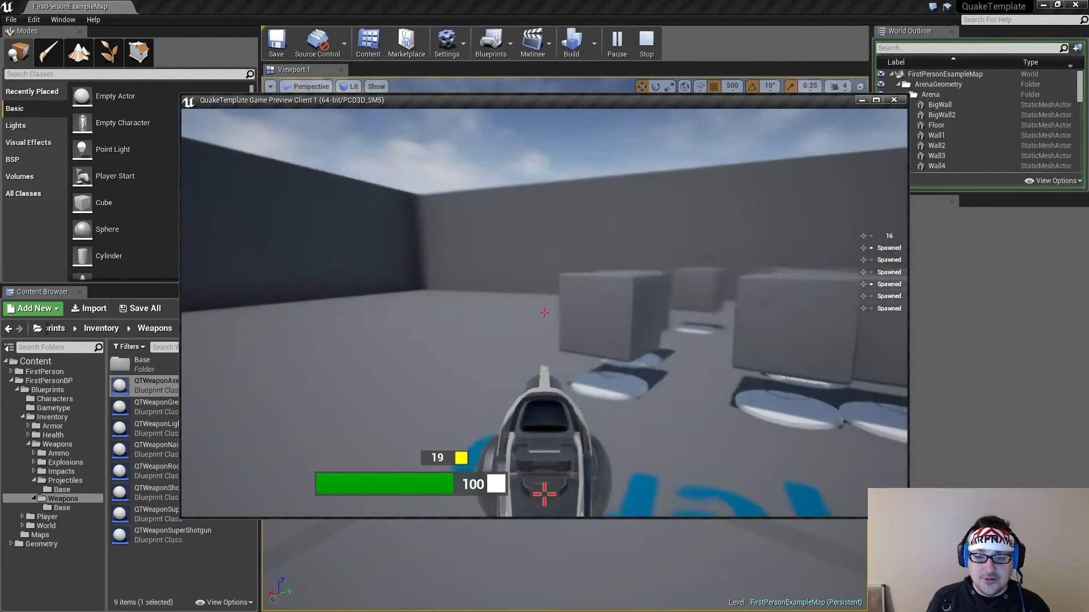
pyautogui.press('w')
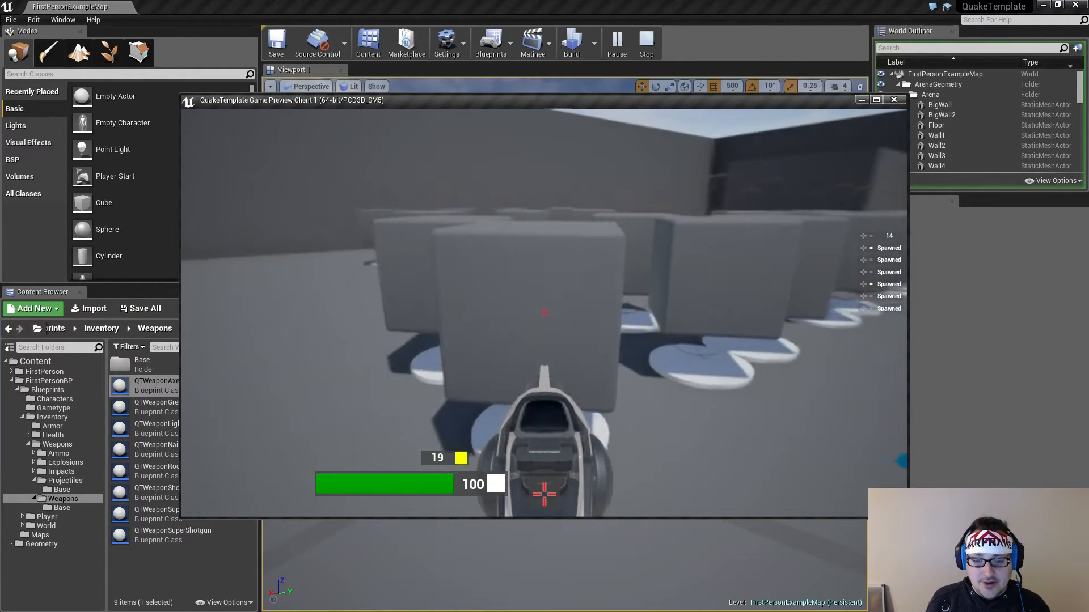
pyautogui.press('w')
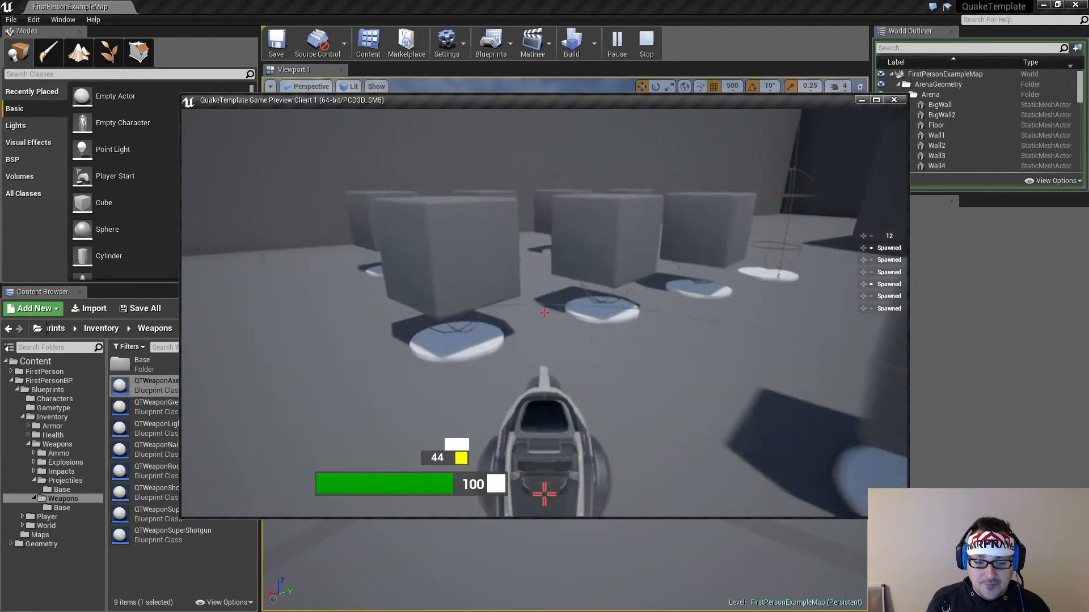
pyautogui.press('s')
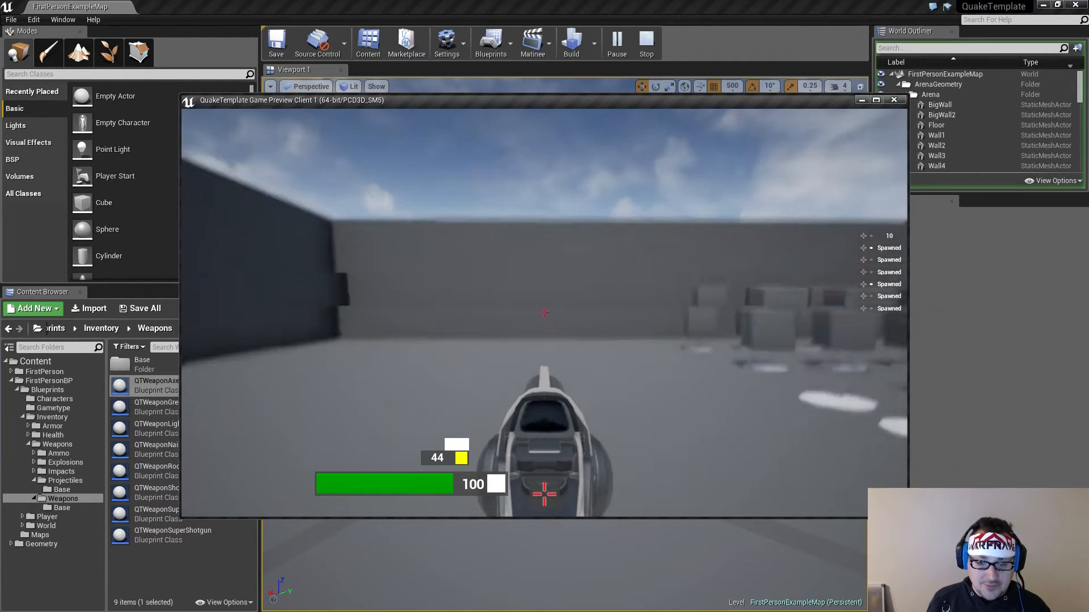
pyautogui.press('s')
pyautogui.press('w')
pyautogui.click(545, 313)
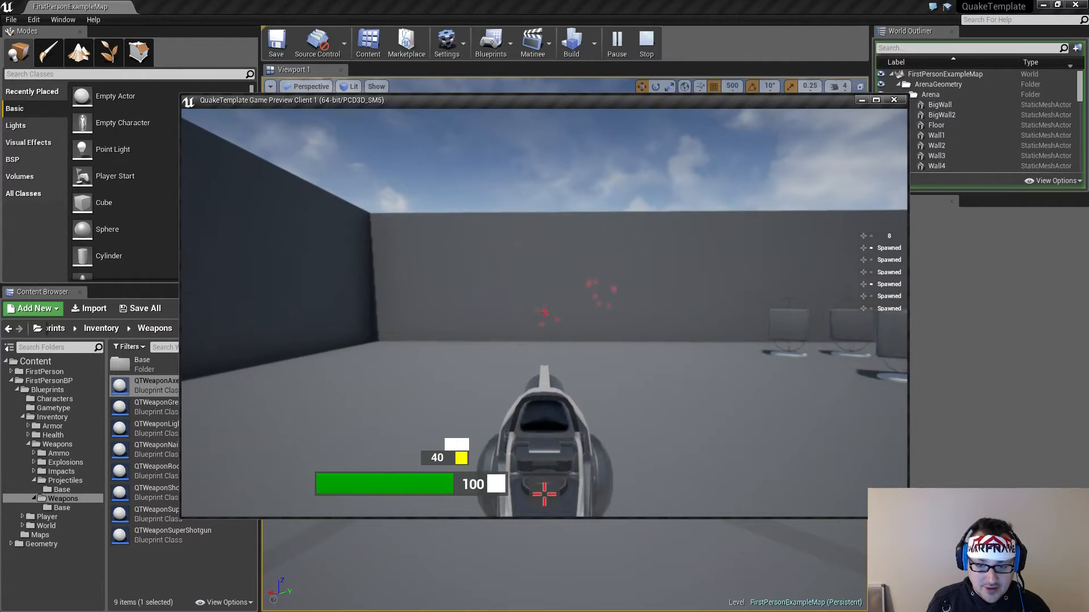
pyautogui.click(544, 313)
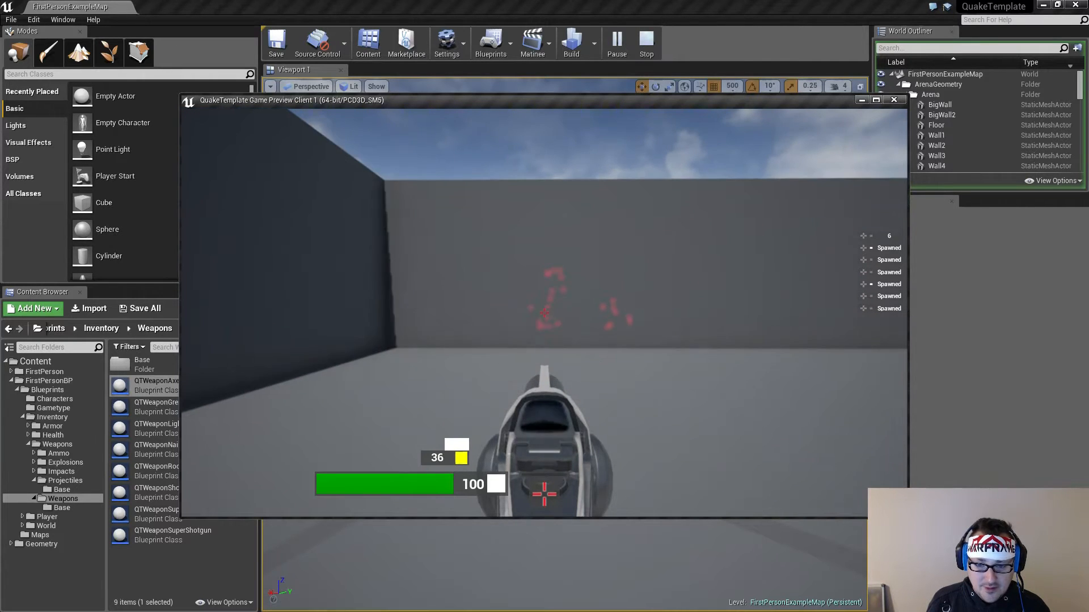
# Collect the nailgun and super nailgun from the weapon pedestals and test their firing at the arena walls
pyautogui.press('w')
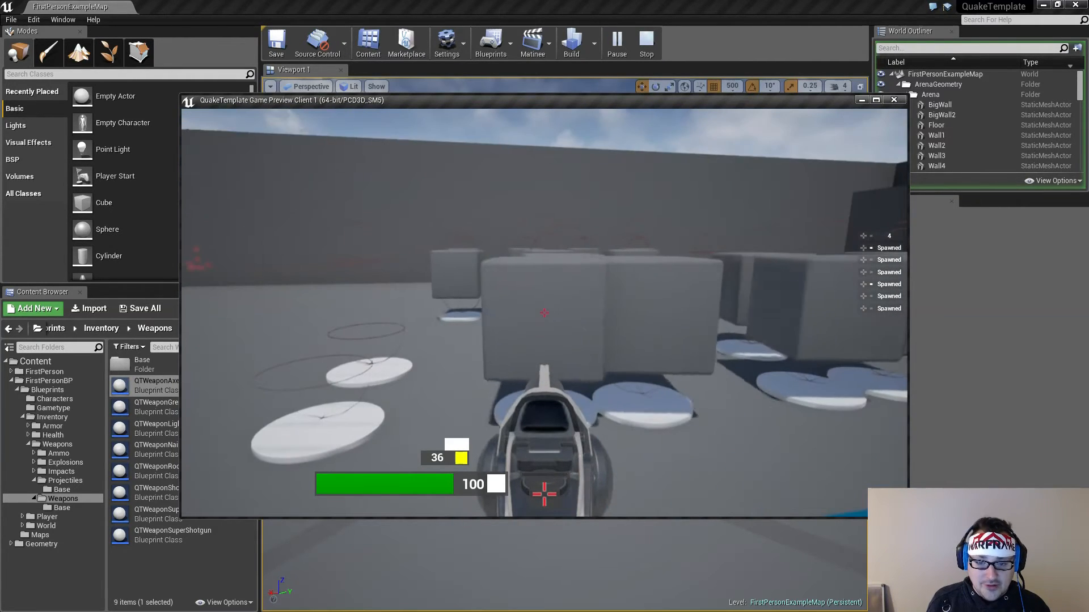
pyautogui.press('w')
pyautogui.press('s')
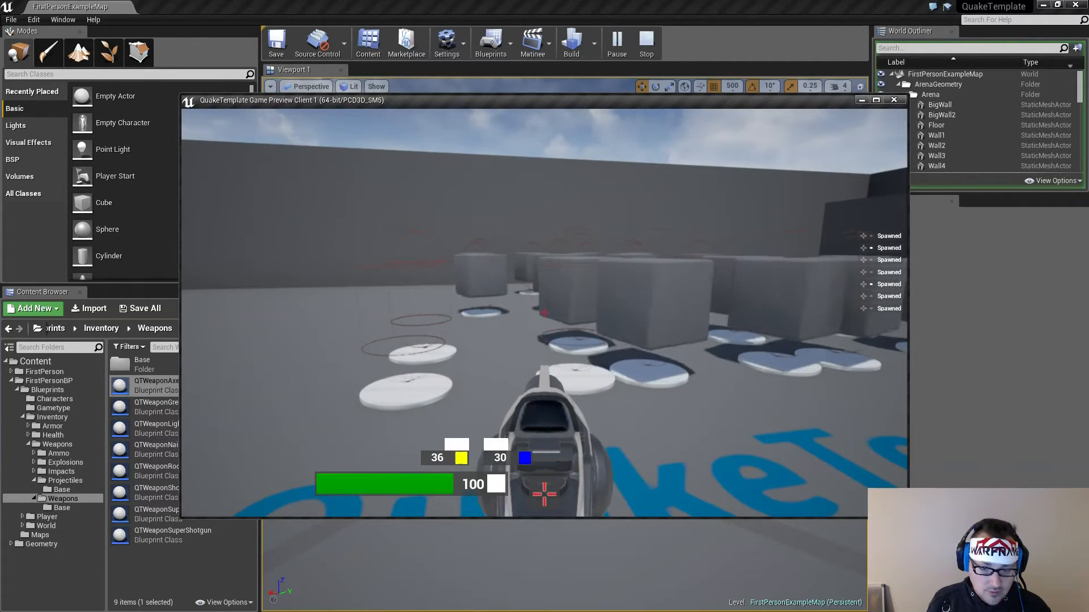
pyautogui.press('w')
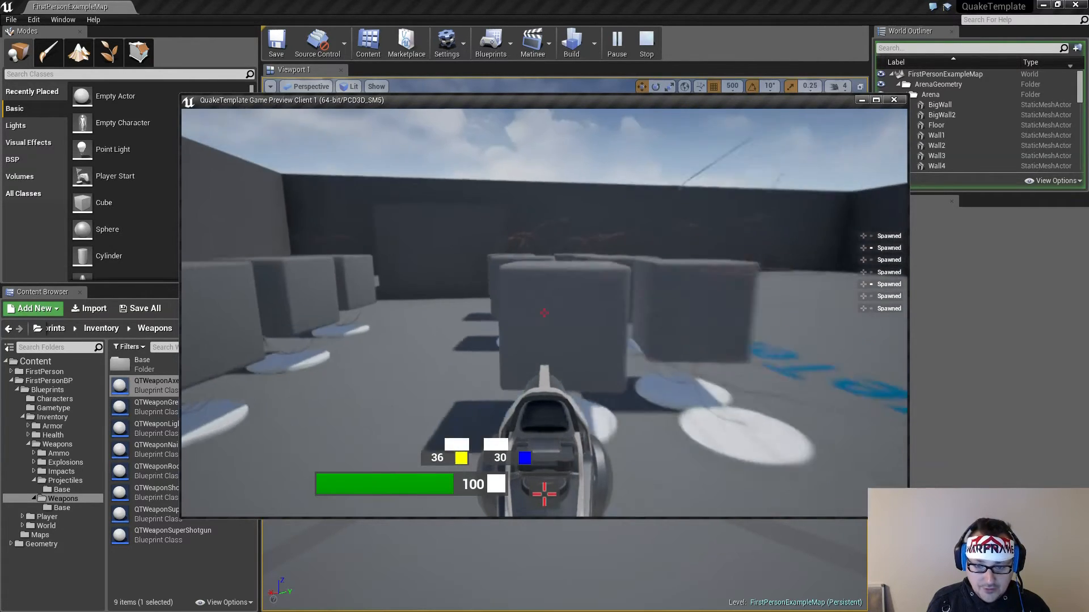
pyautogui.press('s')
pyautogui.click(544, 313)
pyautogui.click(545, 313)
pyautogui.click(545, 313)
pyautogui.click(545, 312)
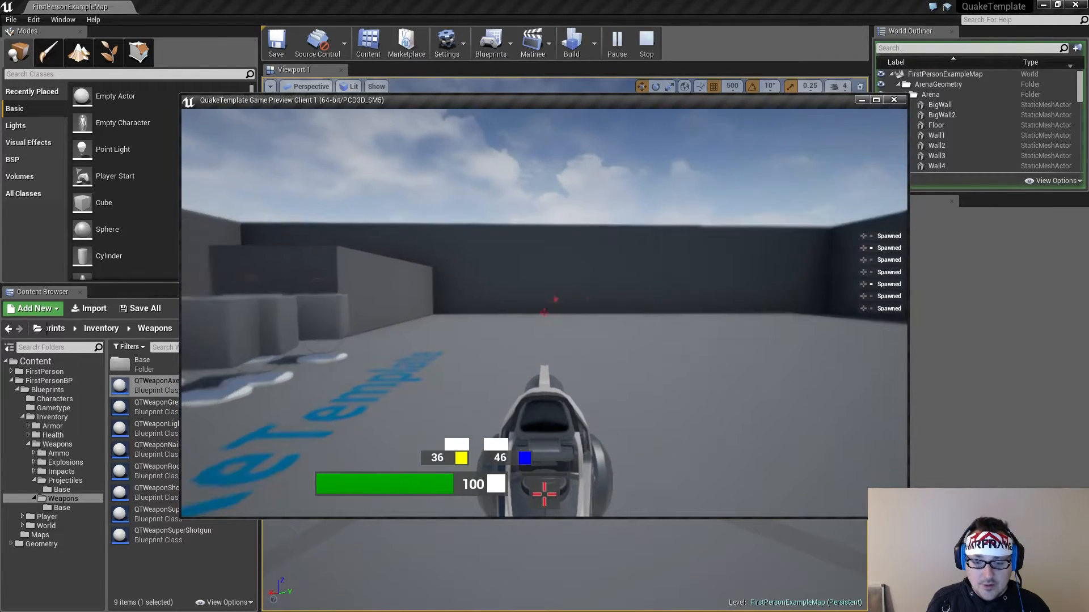
pyautogui.press('w')
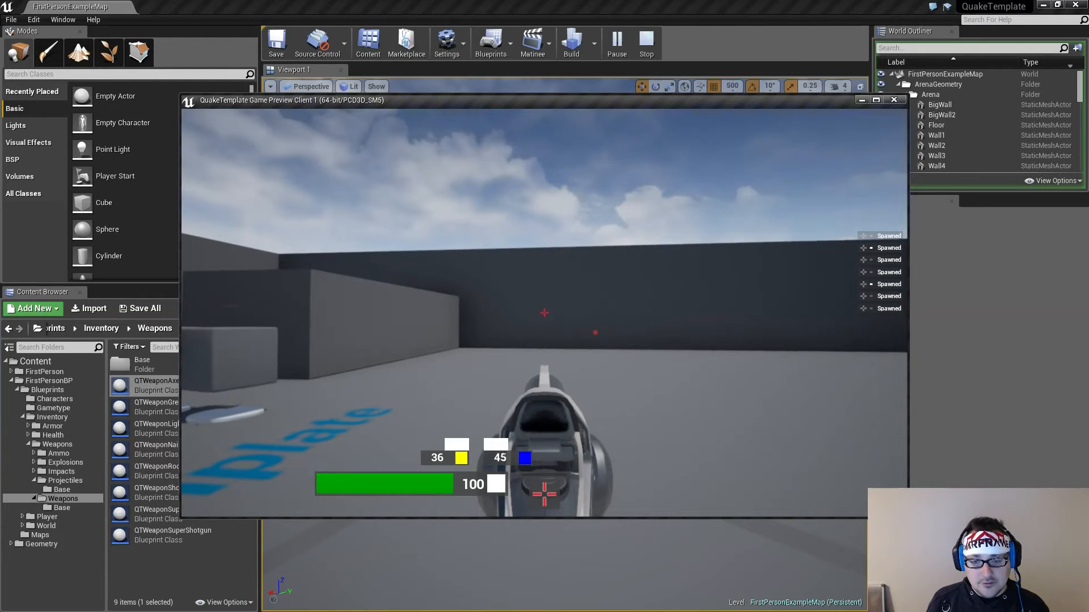
pyautogui.click(544, 313)
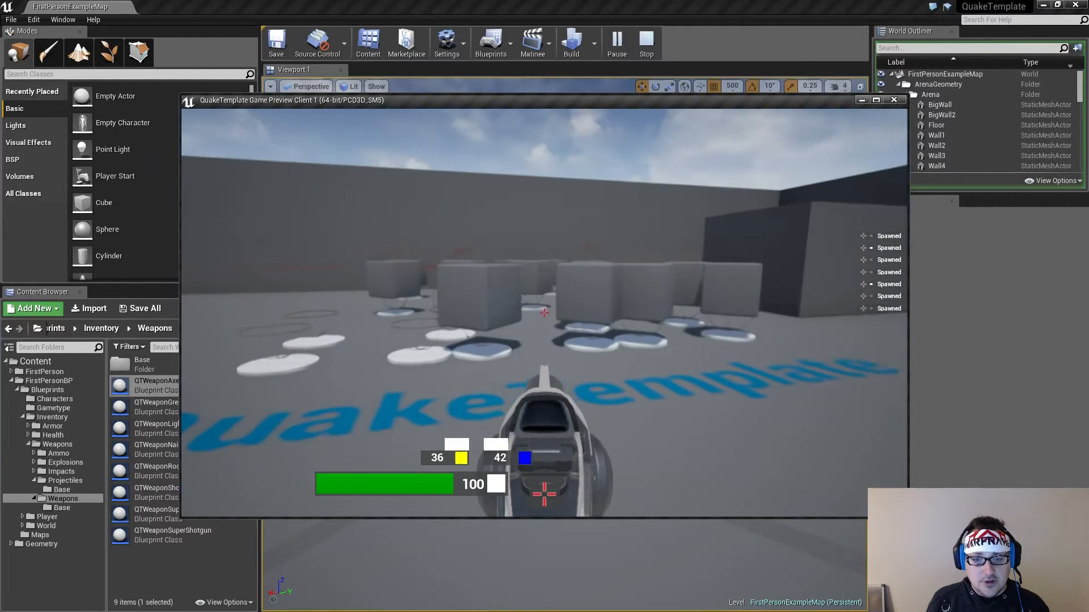
pyautogui.press('s')
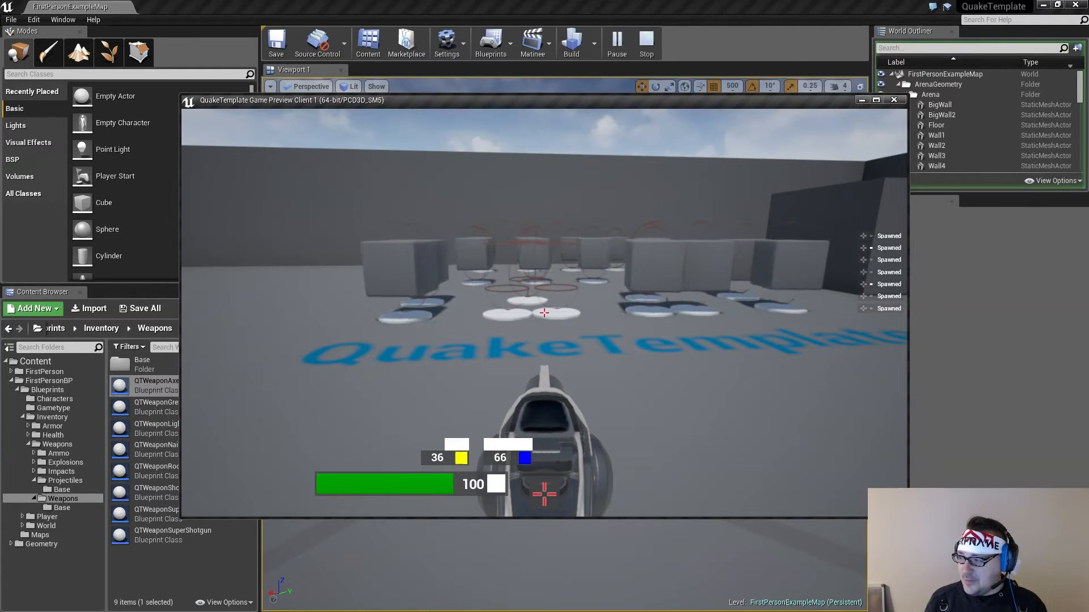
# Pick up the grenade launcher from the weapon pedestals and fire it around the arena until its ammo runs out
pyautogui.press('w')
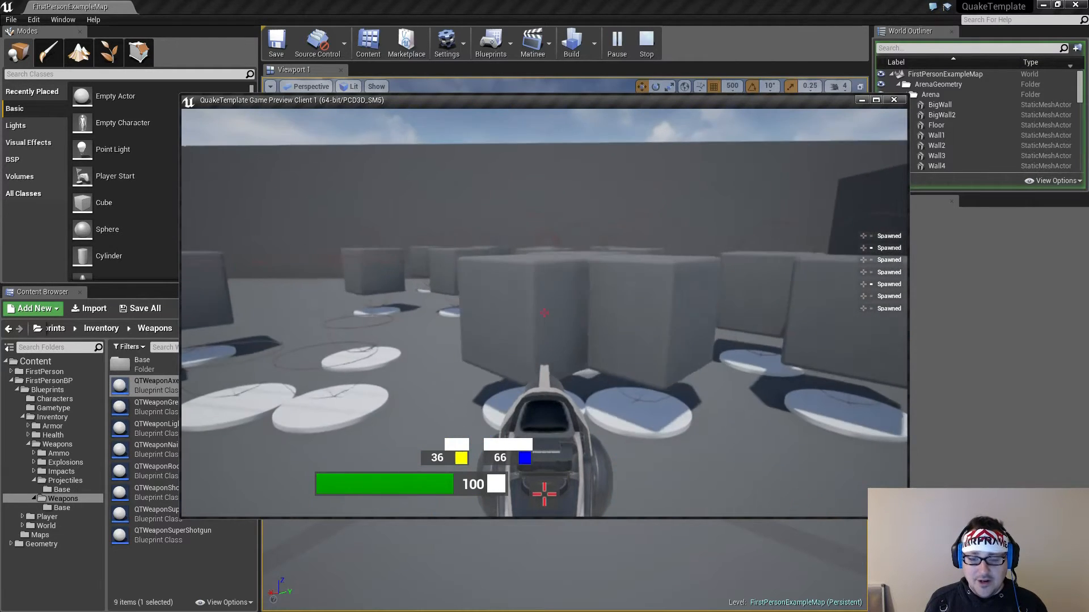
pyautogui.press('w')
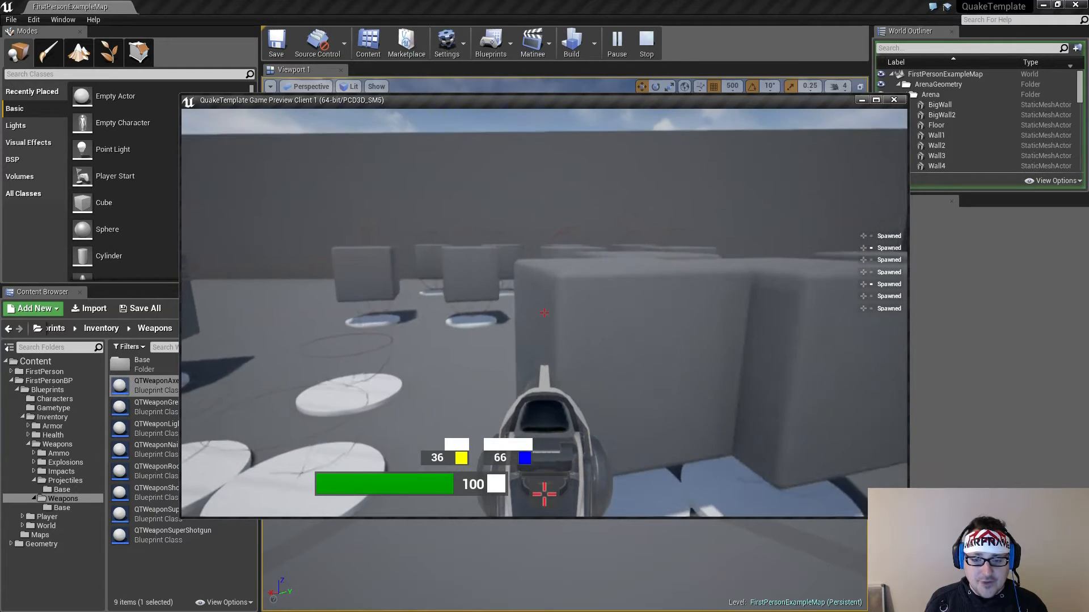
pyautogui.press('s')
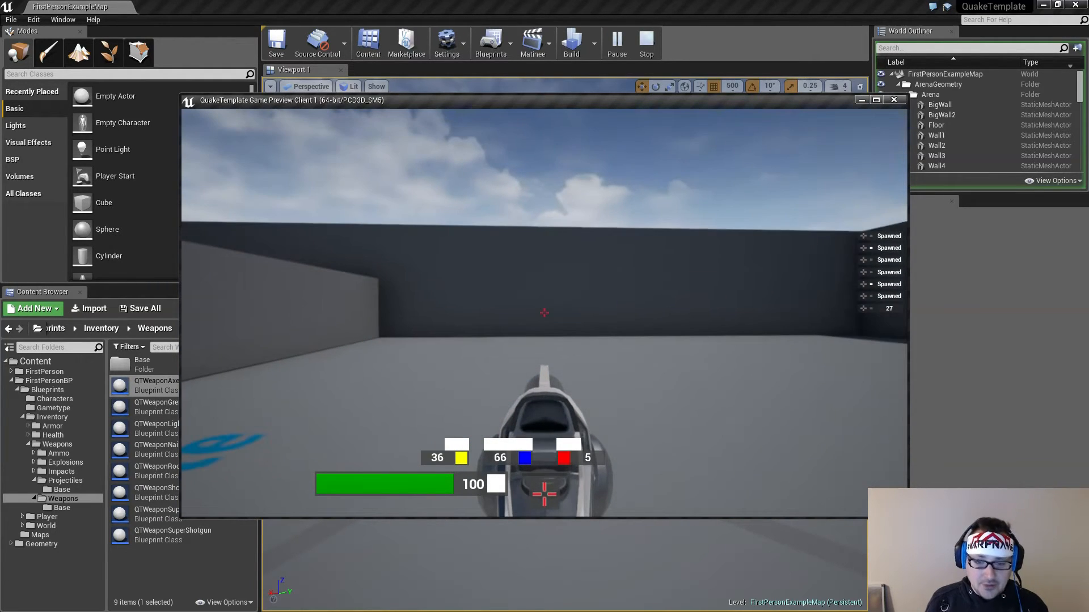
pyautogui.click(544, 312)
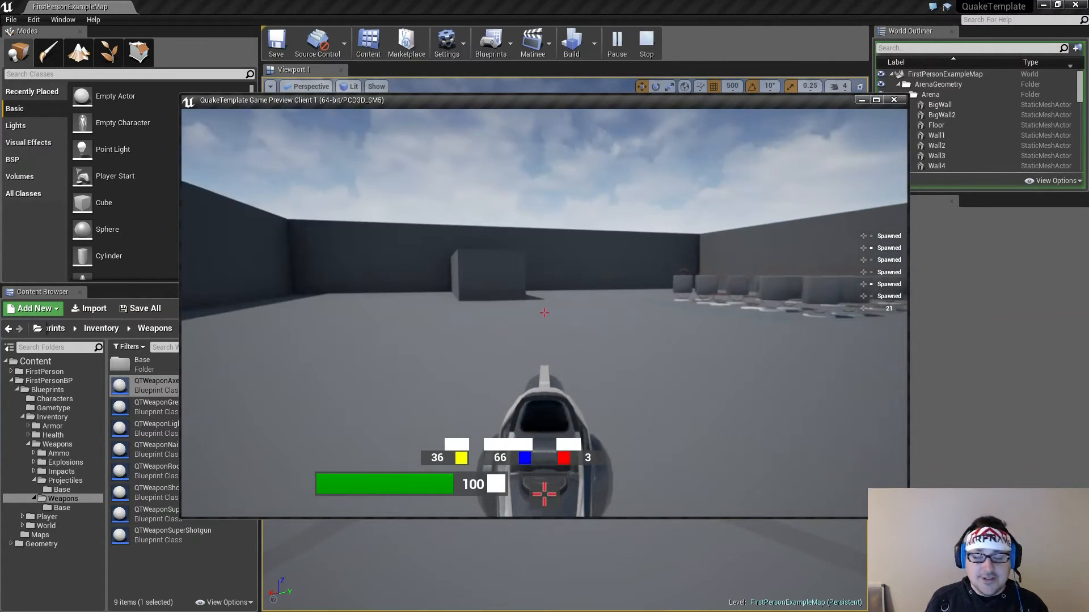
pyautogui.click(544, 313)
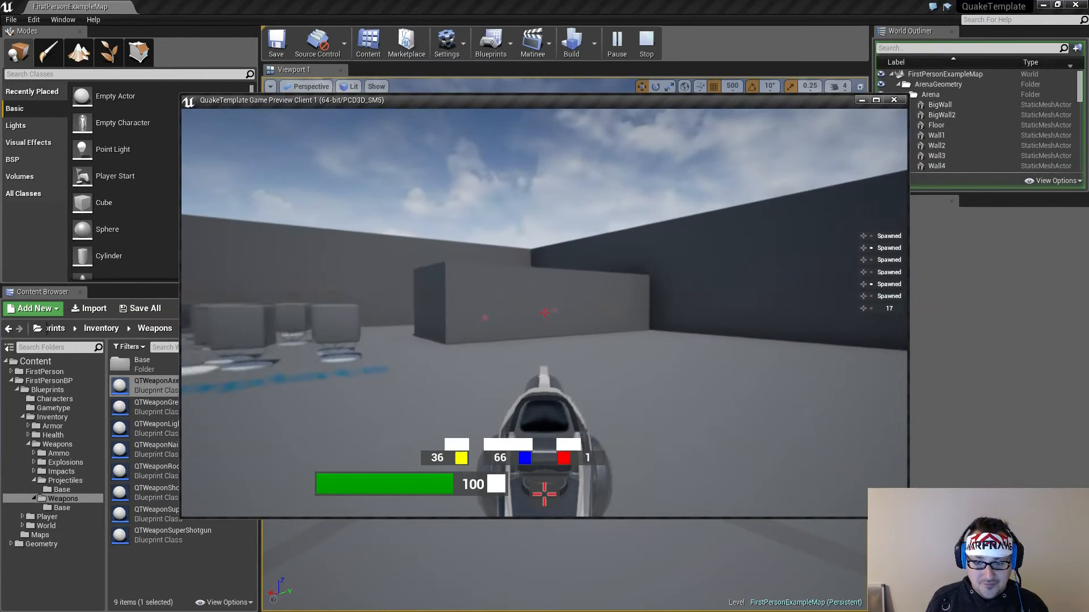
pyautogui.click(544, 312)
pyautogui.click(544, 313)
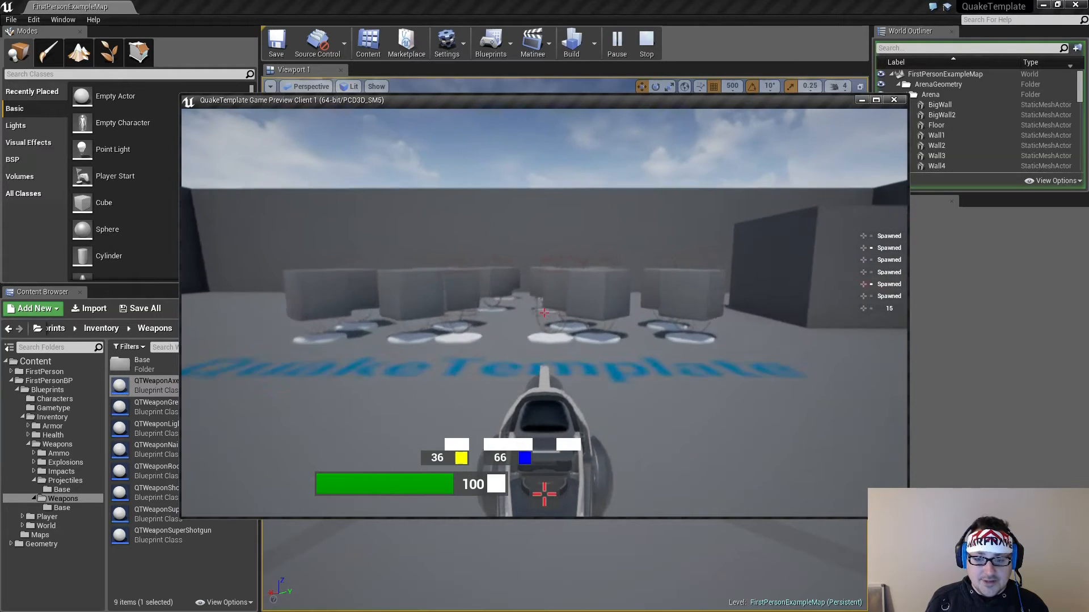
# Pick up the rocket launcher, fire it across the arena until empty, and collect more red ammo to keep firing
pyautogui.press('a')
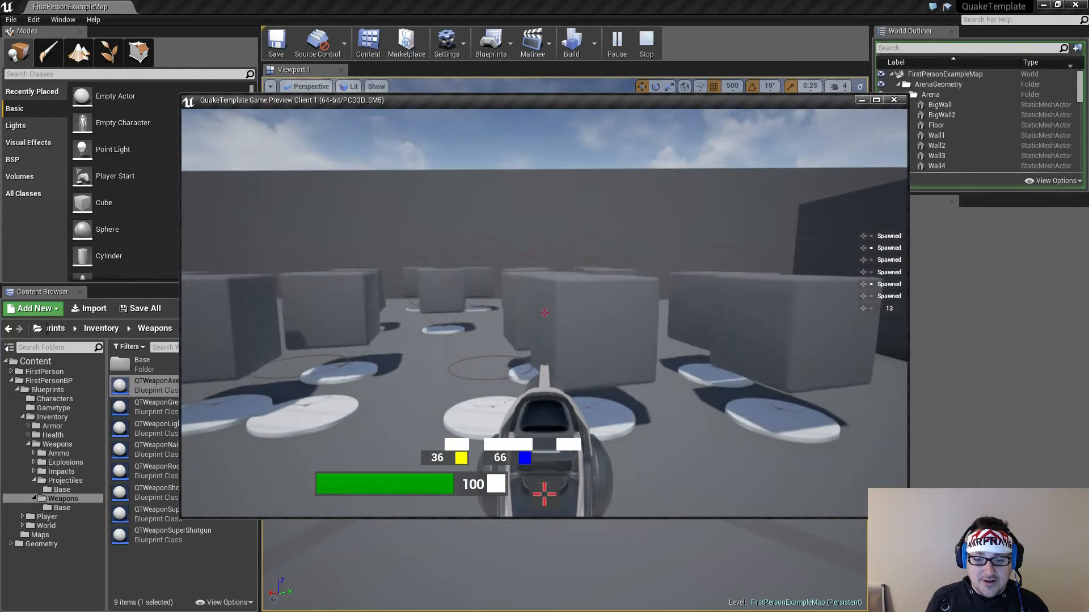
pyautogui.press('w')
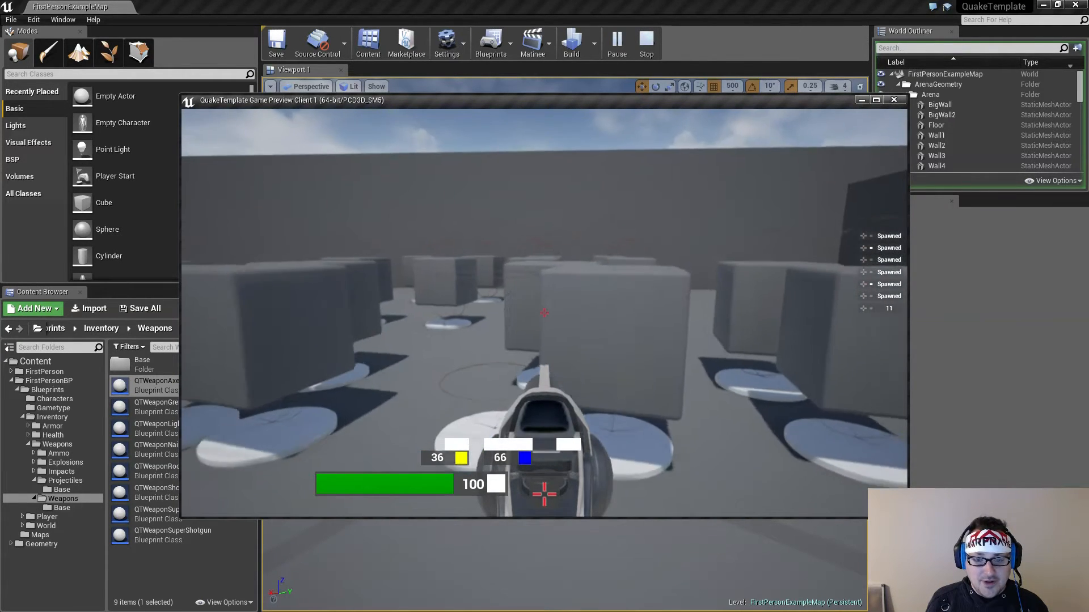
pyautogui.press('s')
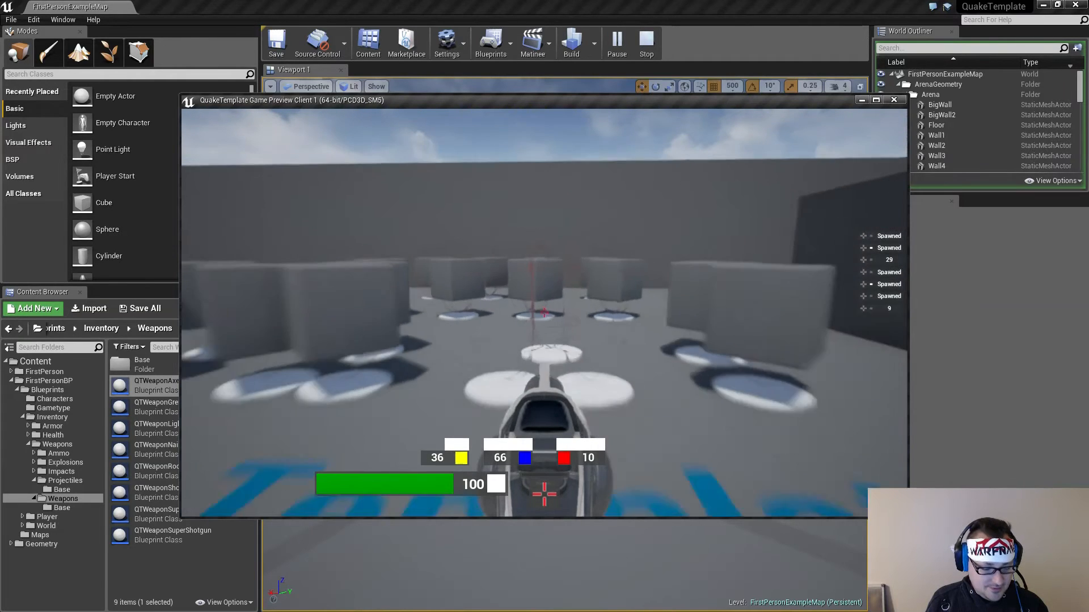
pyautogui.click(544, 313)
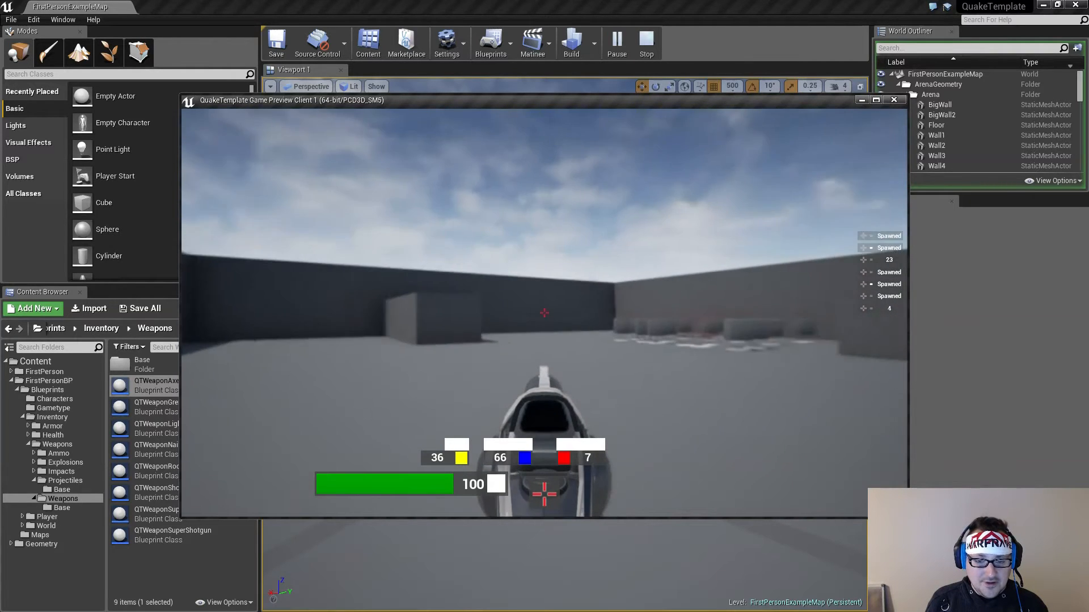
pyautogui.click(543, 313)
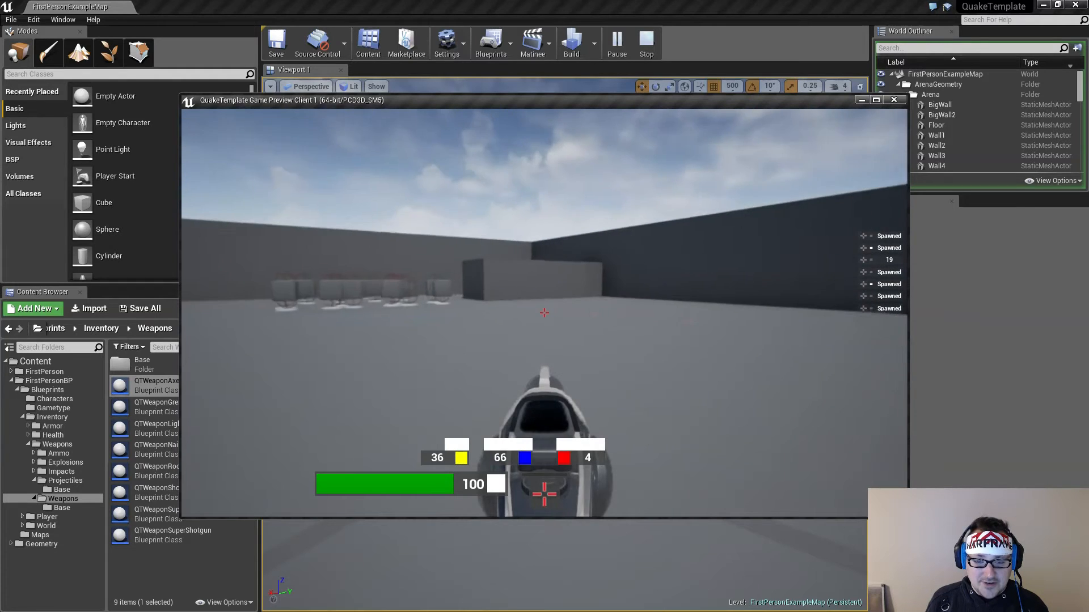
pyautogui.click(544, 313)
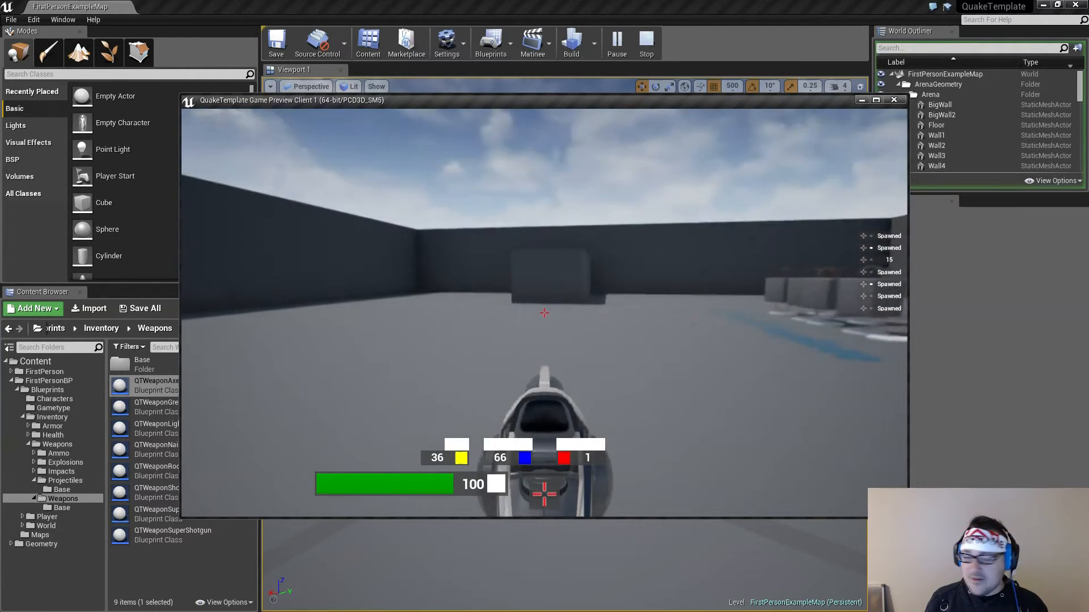
pyautogui.click(543, 312)
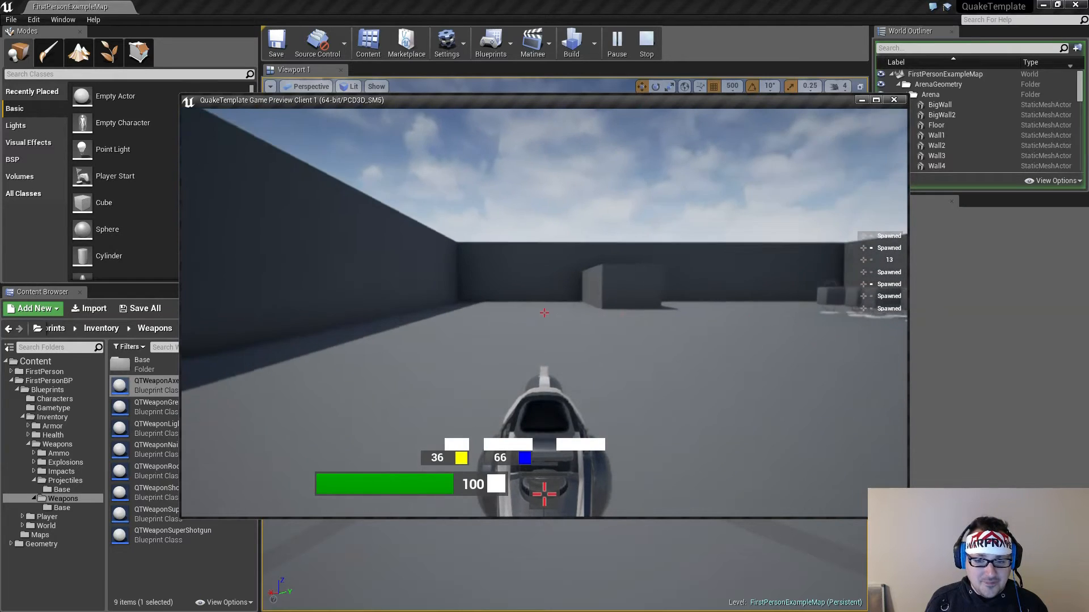
pyautogui.click(544, 313)
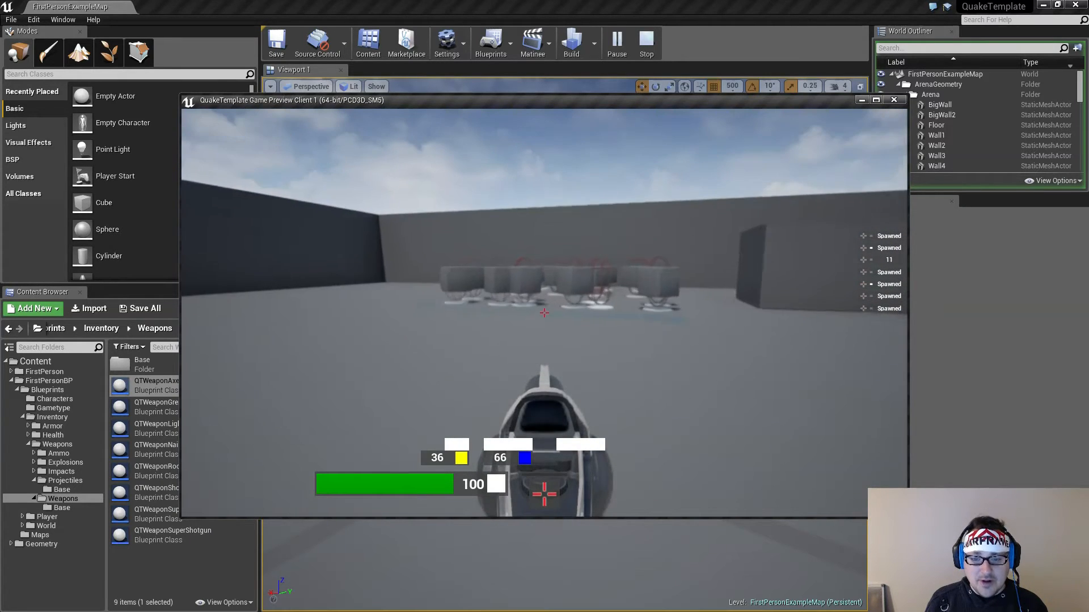
pyautogui.press('w')
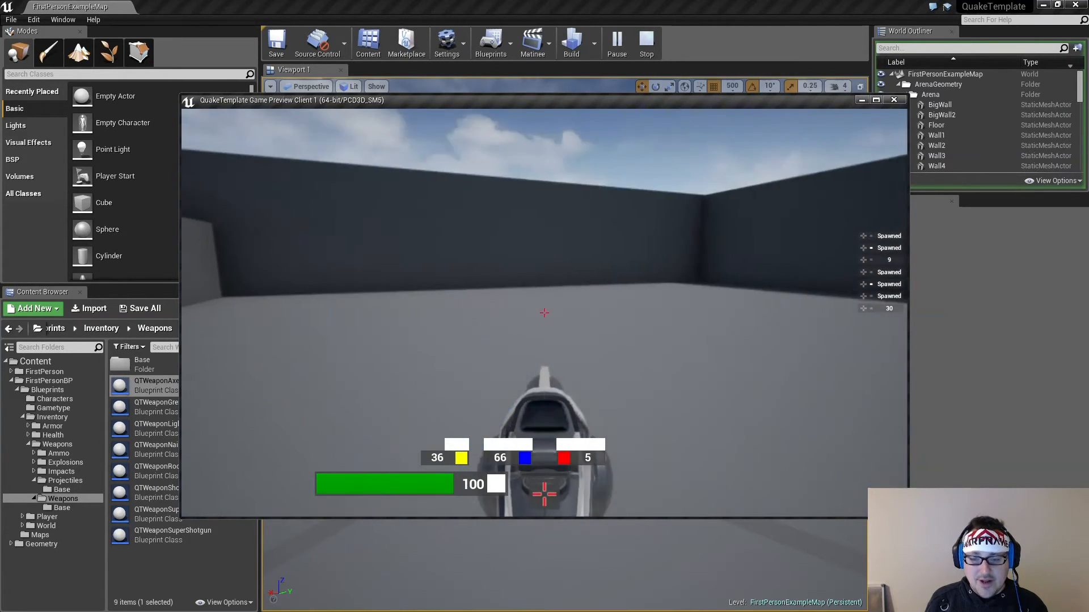
pyautogui.click(544, 313)
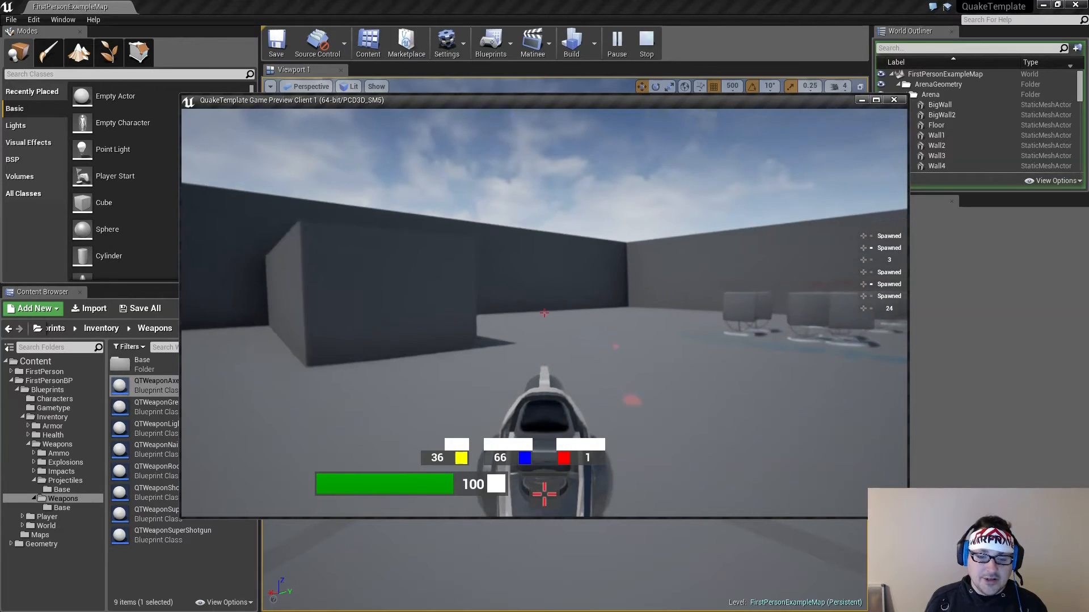
# Pick up the lightning gun from its pedestal and back away into the open arena
pyautogui.press('w')
pyautogui.press('w')
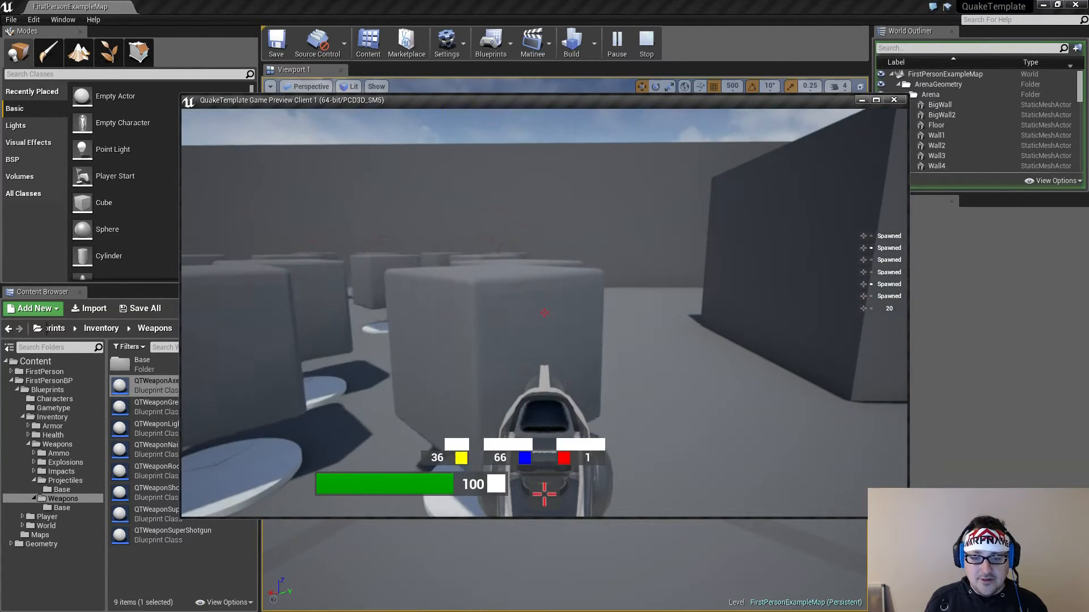
pyautogui.press('w')
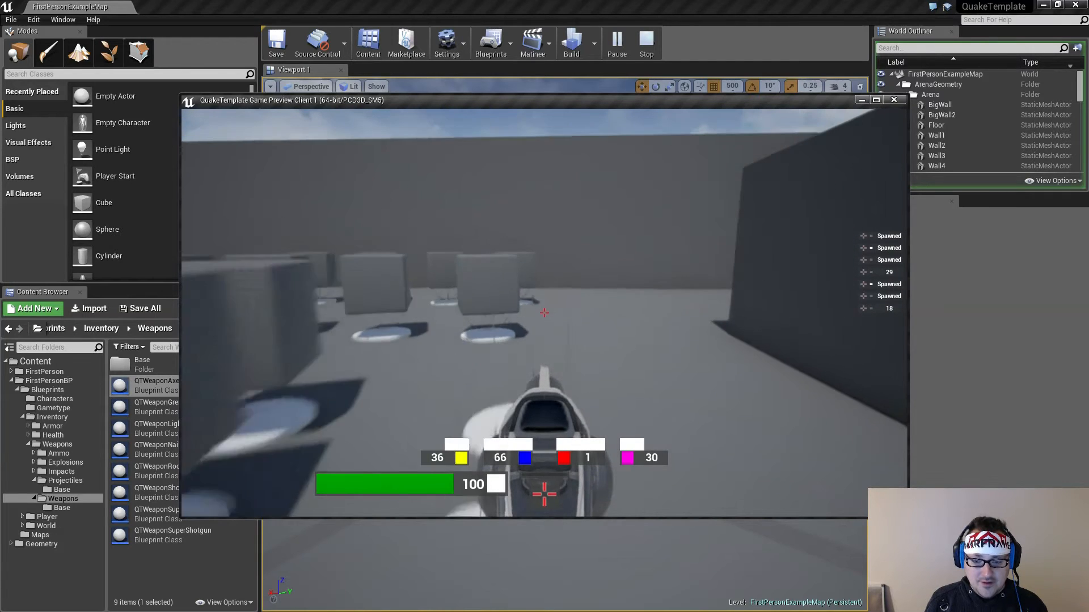
pyautogui.press('s')
pyautogui.press('w')
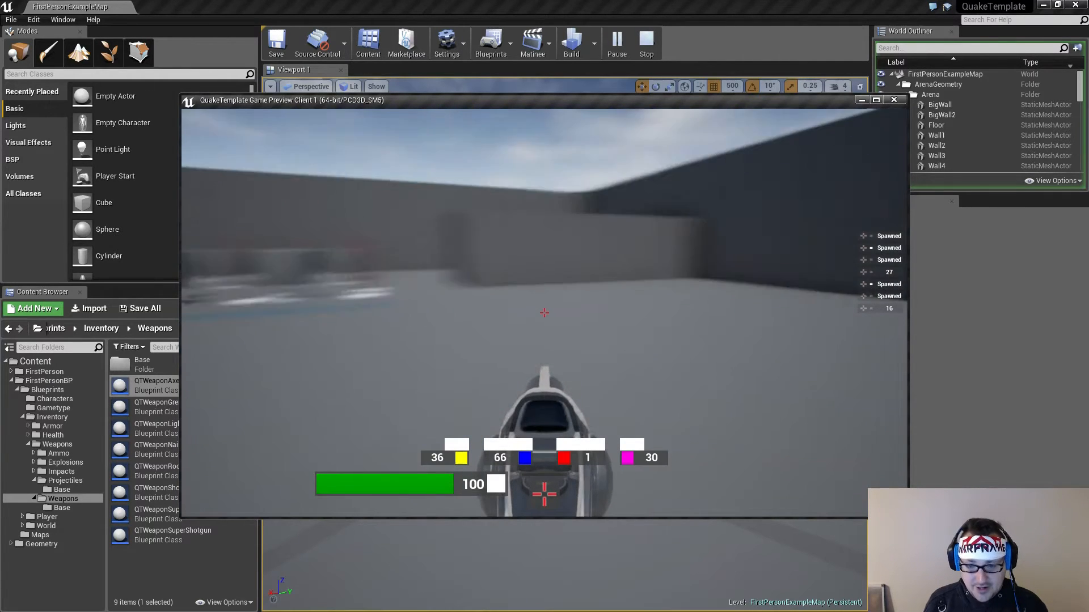
# Fire the lightning gun at the large blocks and arena walls until its ammo is used up
pyautogui.press('a')
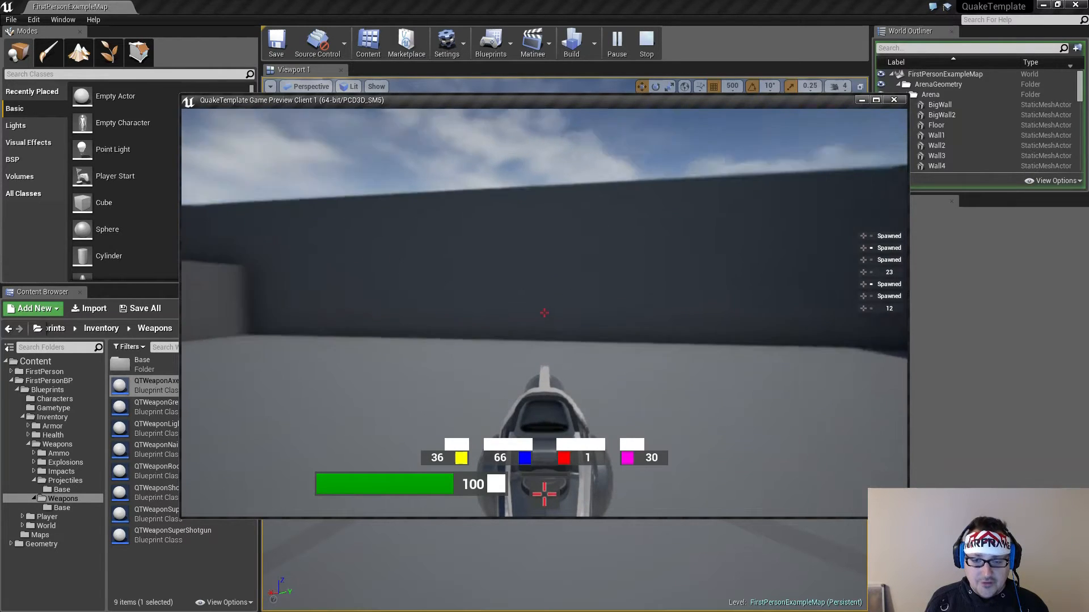
pyautogui.press('w')
pyautogui.click(544, 313)
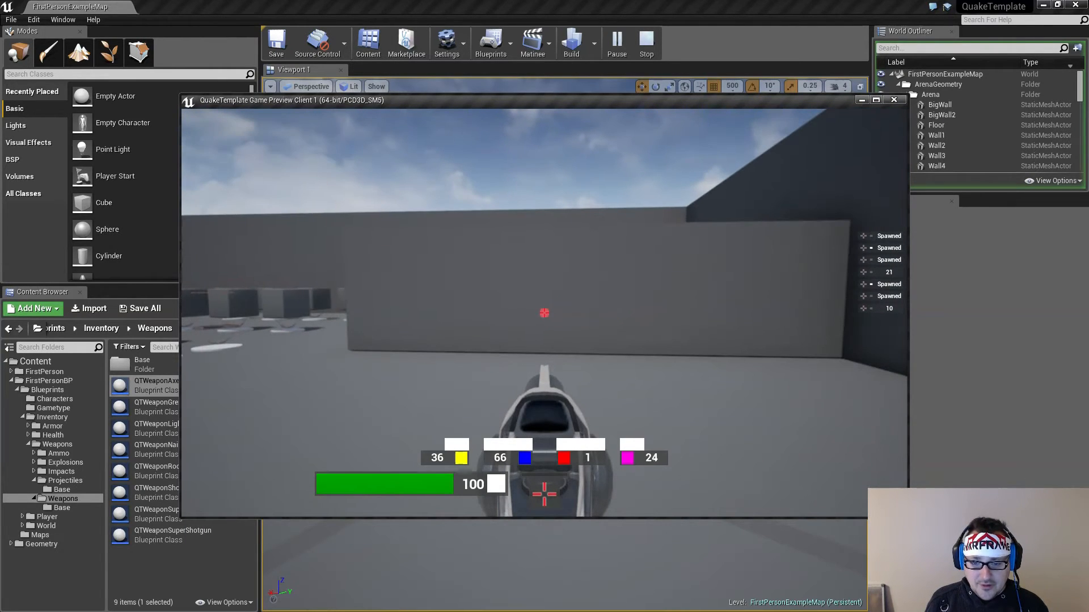
pyautogui.click(544, 313)
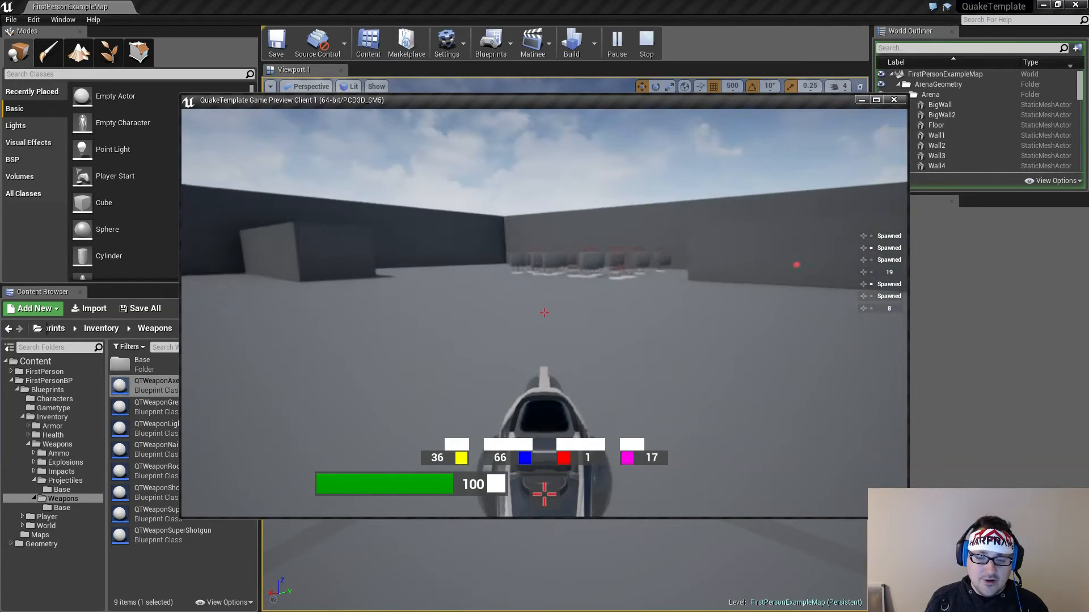
pyautogui.press('w')
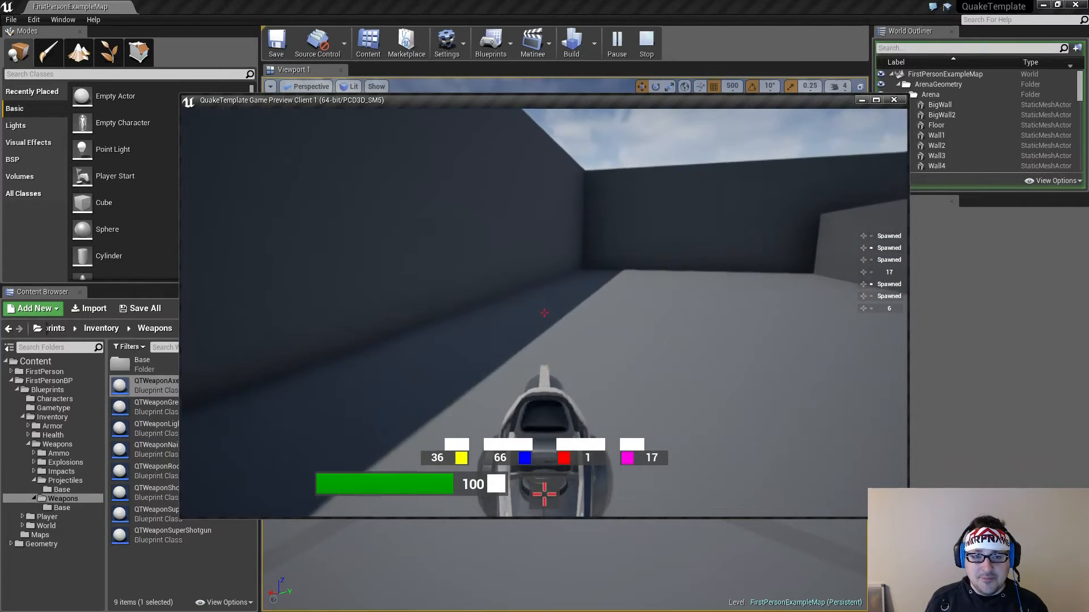
pyautogui.click(544, 313)
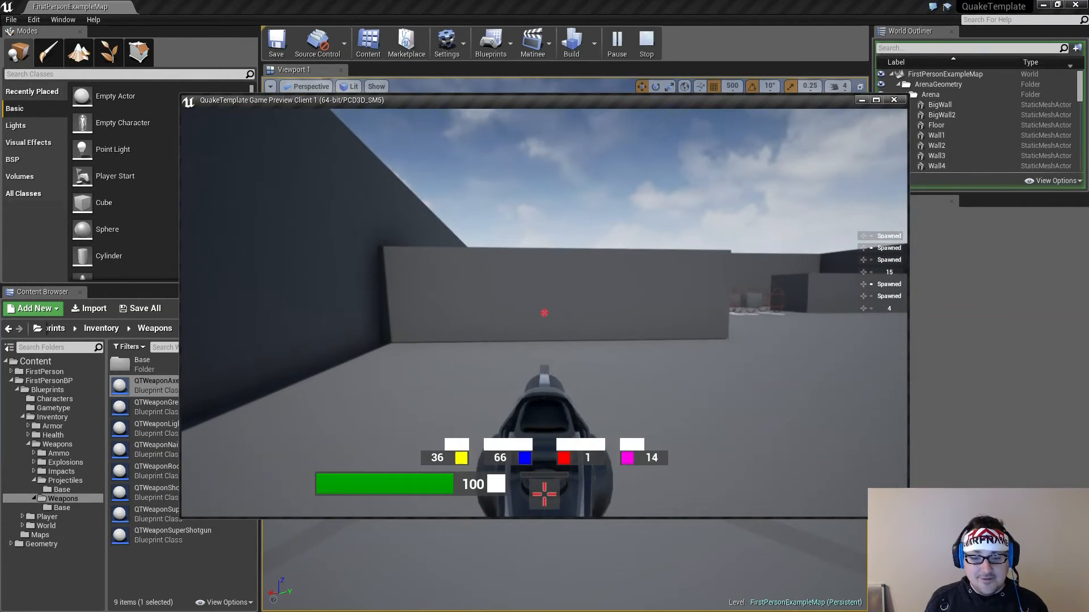
pyautogui.press('w')
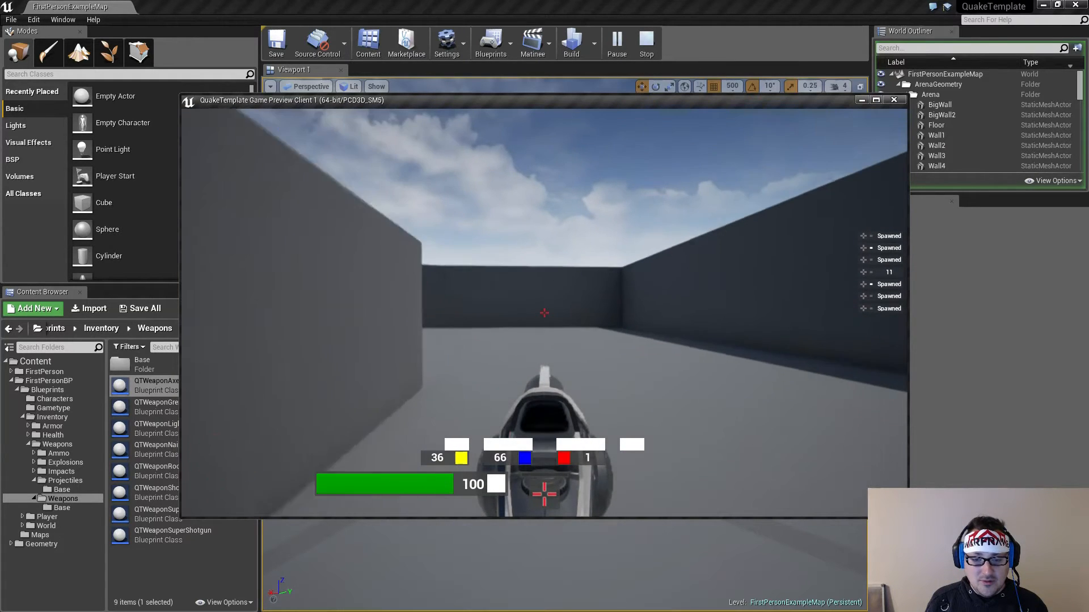
pyautogui.click(544, 313)
# Walk back to the weapon pedestals beside the QuakeTemplate floor text
pyautogui.press('w')
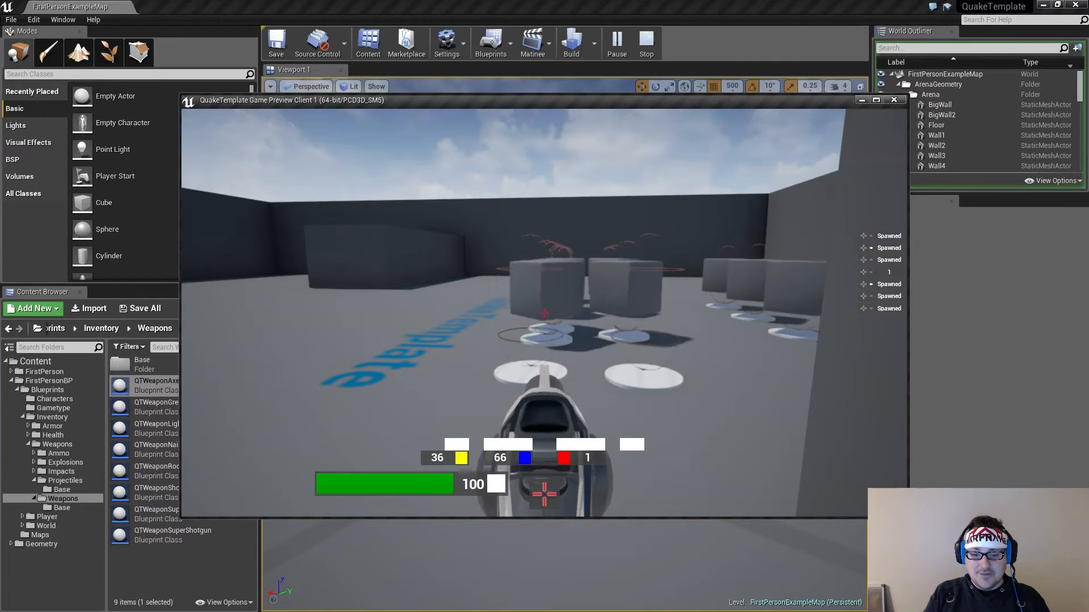
pyautogui.press('a')
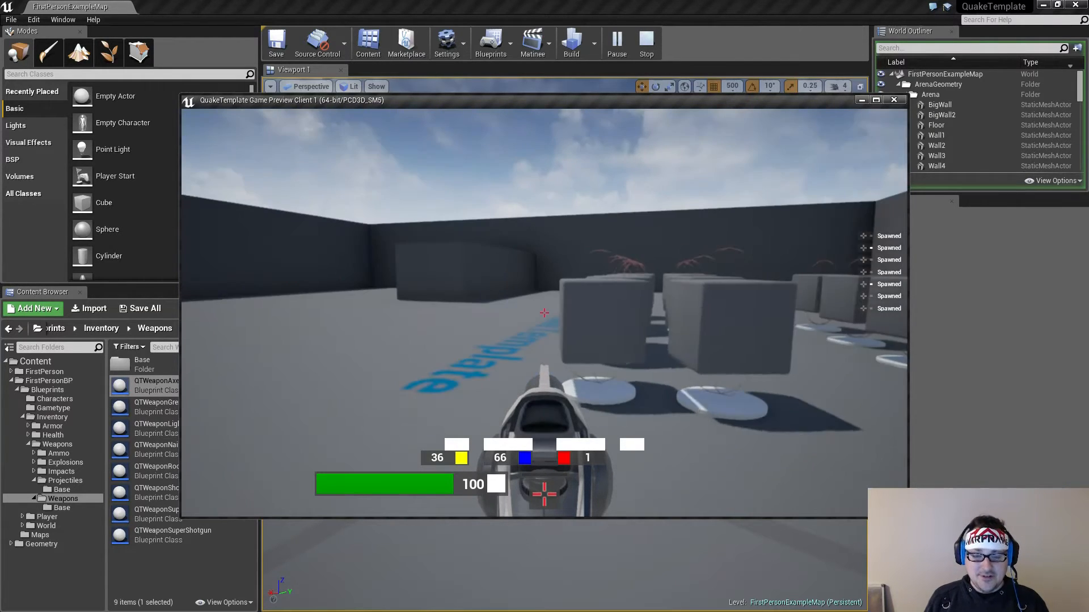
pyautogui.press('a')
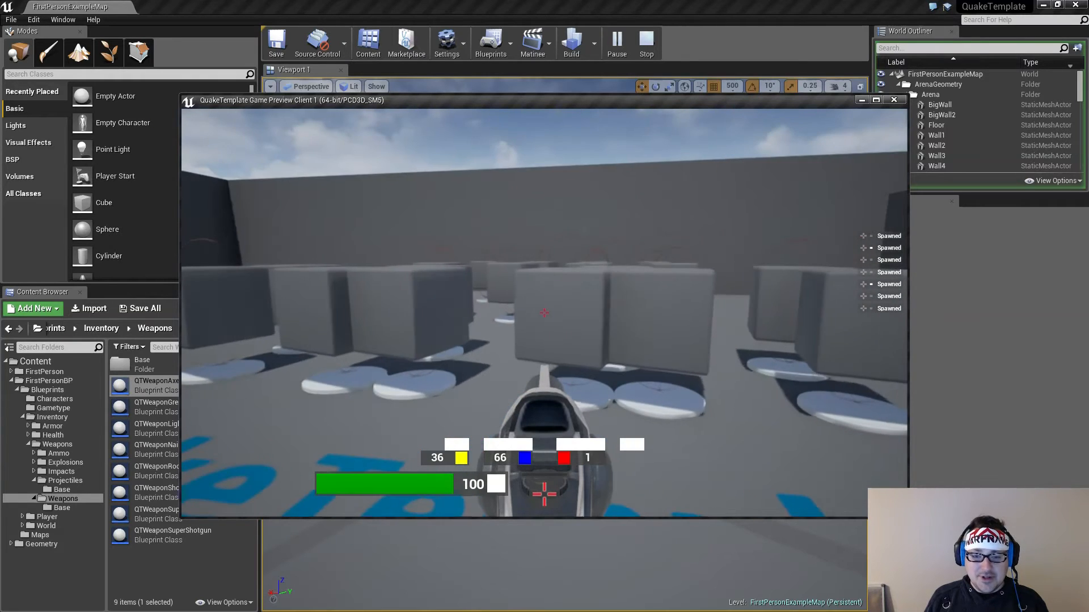
# Run across the pedestals to collect blue and magenta ammo for the weapons
pyautogui.press('w')
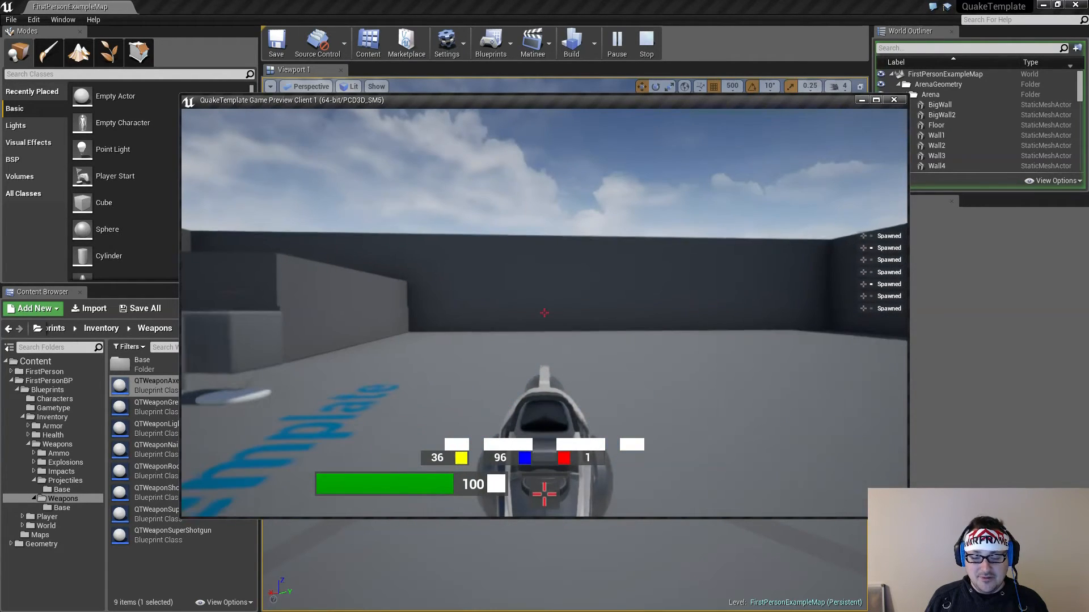
pyautogui.click(544, 313)
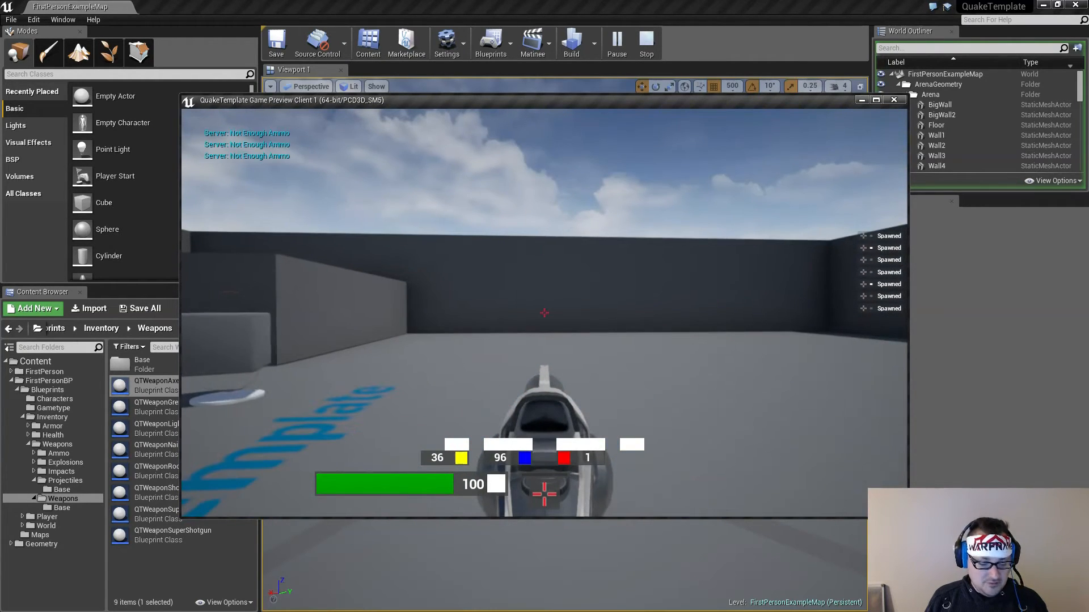
pyautogui.press('w')
pyautogui.press('w')
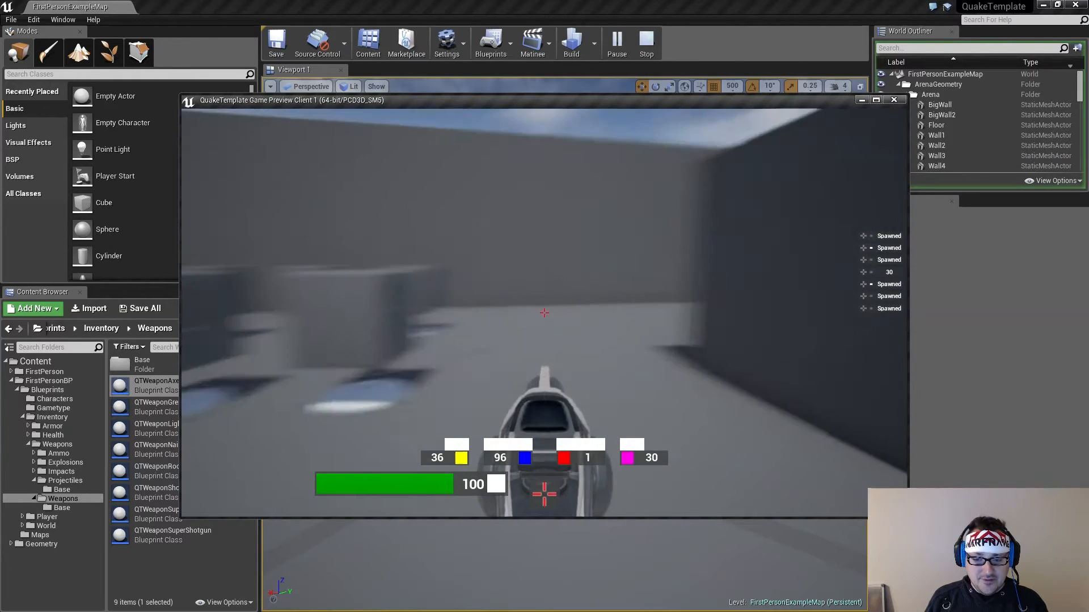
# Fire the lightning gun around the arena until its magenta ammo is used up
pyautogui.click(544, 313)
pyautogui.press('`')
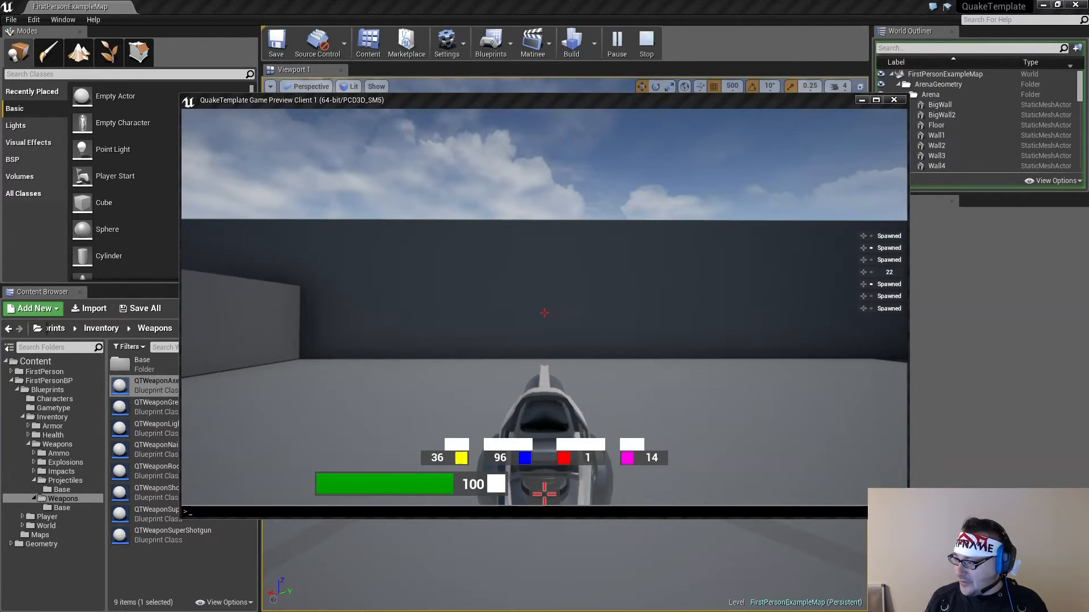
pyautogui.press('`')
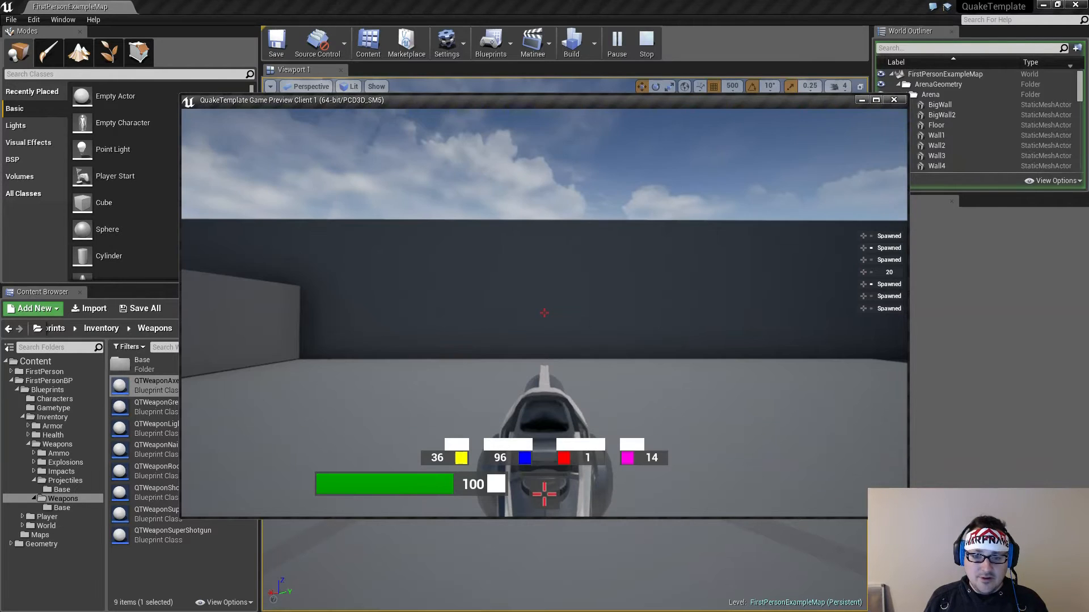
pyautogui.click(544, 313)
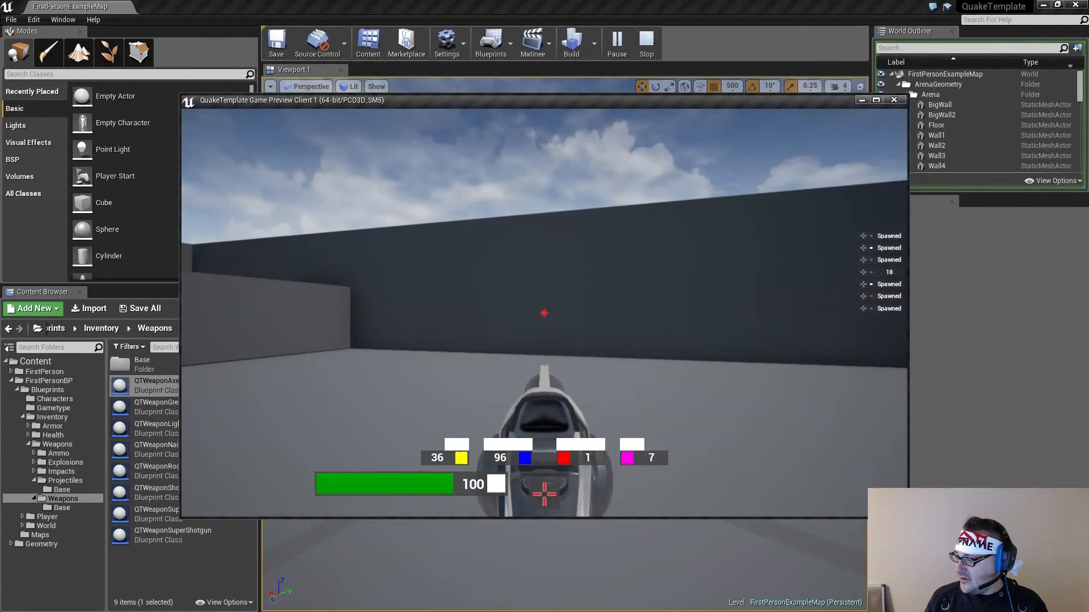
pyautogui.click(545, 313)
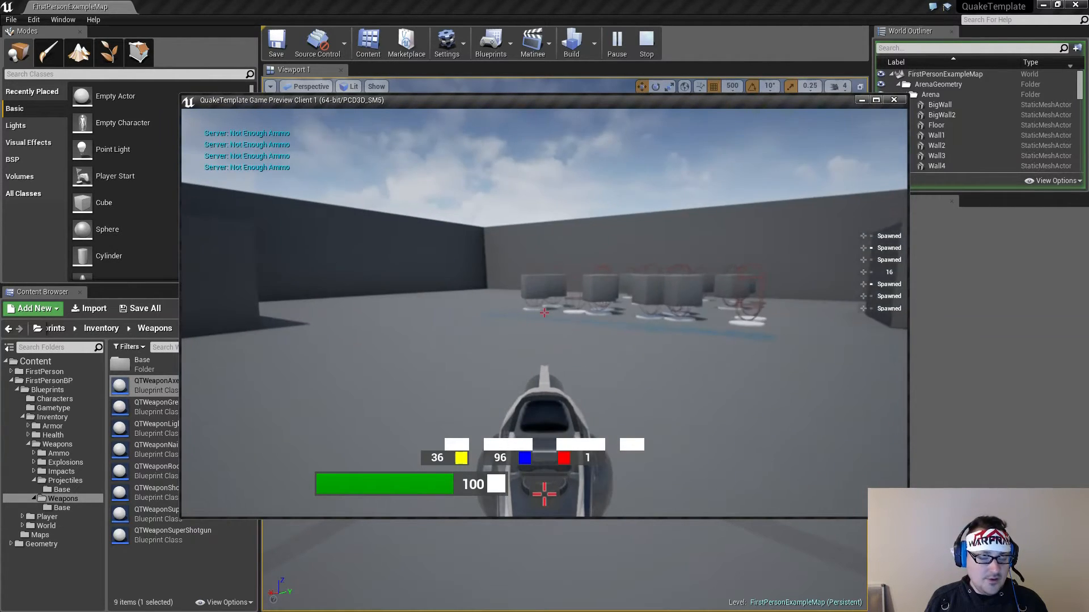
# Collect red ammo beside the QuakeTemplate floor text, fire it off across the open arena, and end the play session
pyautogui.press('w')
pyautogui.press('w')
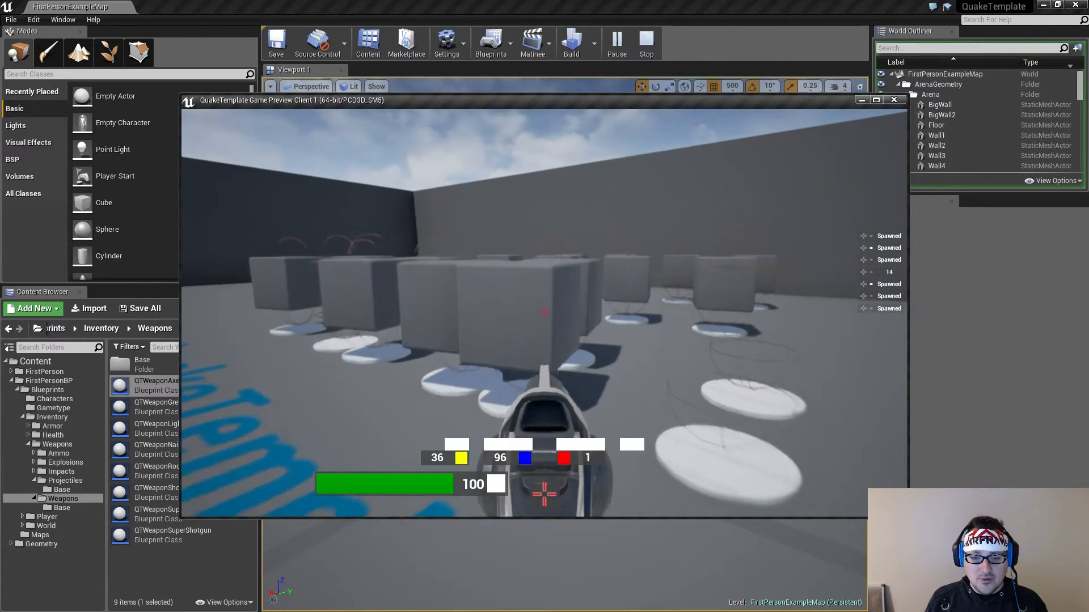
pyautogui.press('s')
pyautogui.click(544, 313)
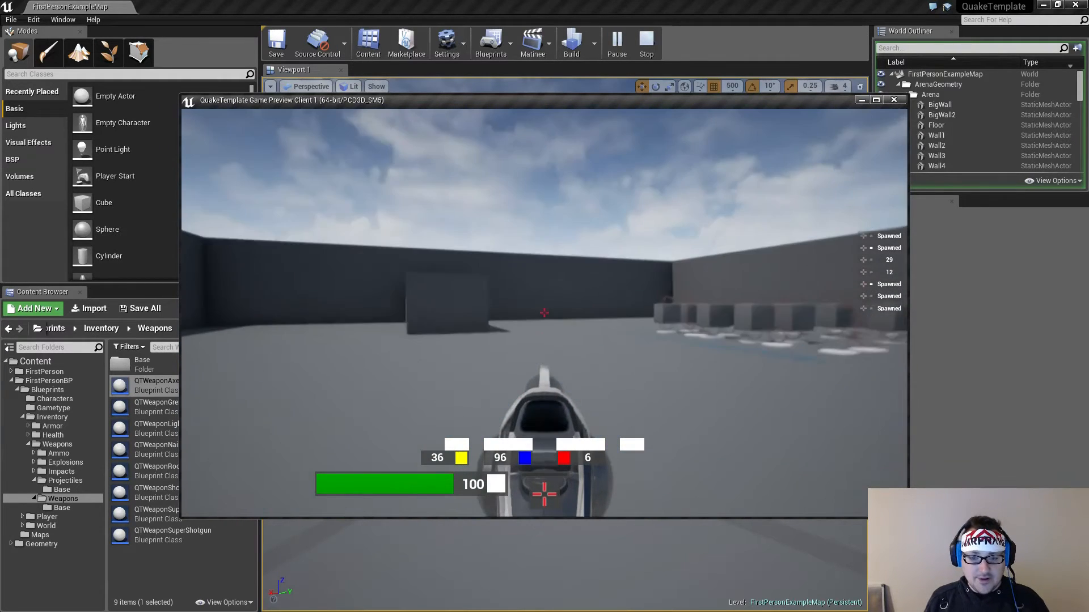
pyautogui.click(545, 313)
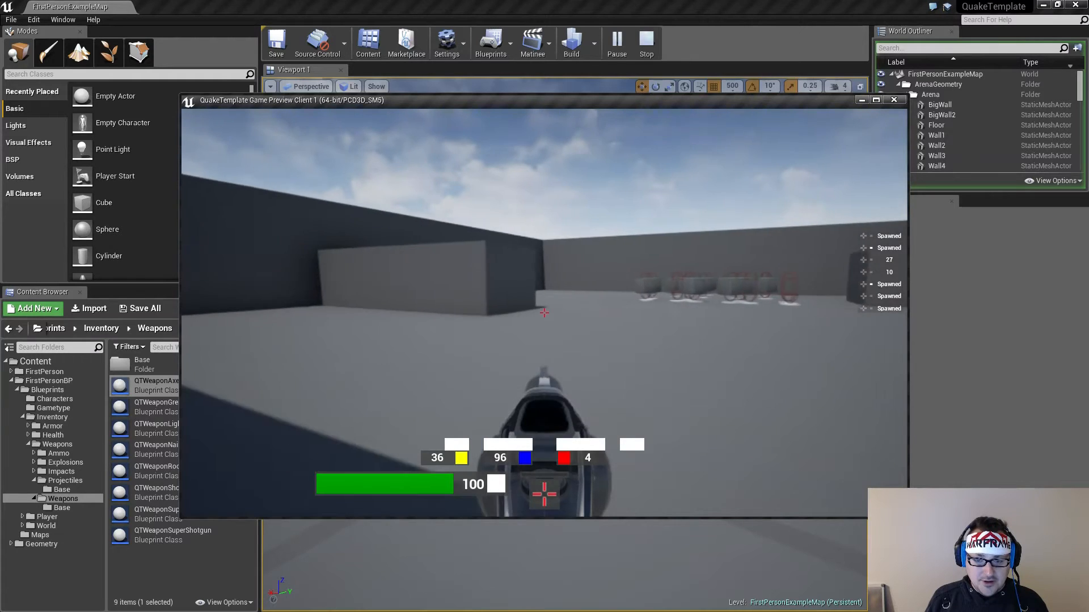
pyautogui.click(545, 313)
pyautogui.press('w')
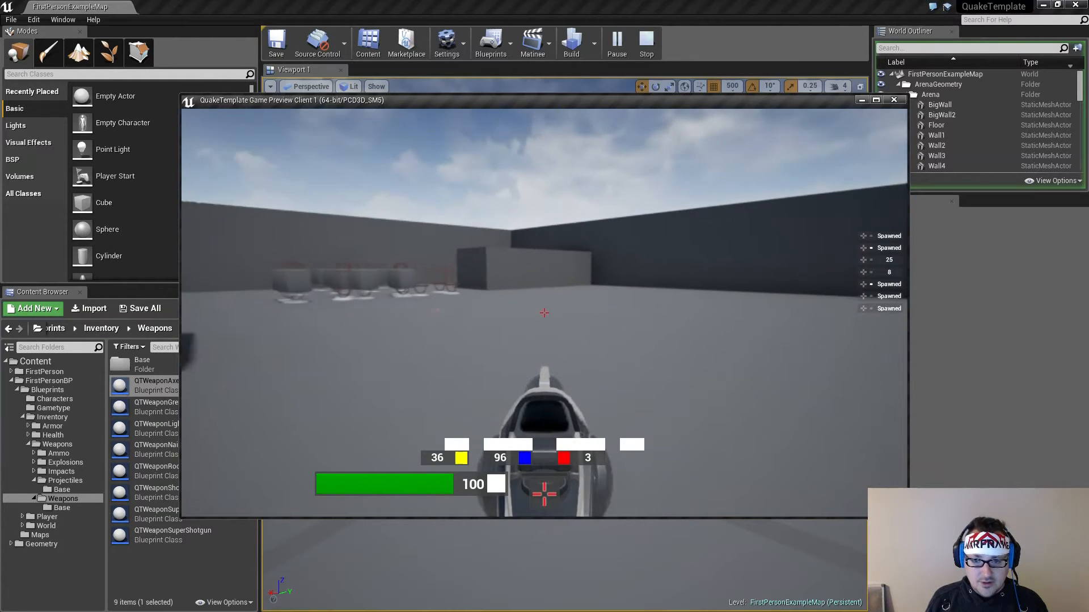
pyautogui.click(544, 313)
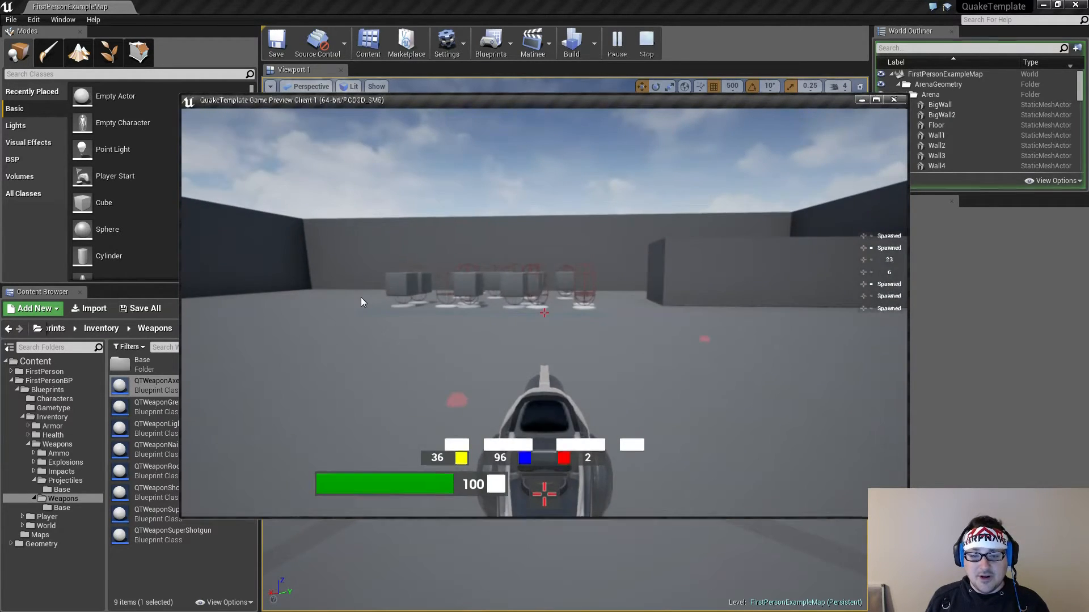
pyautogui.press('Escape')
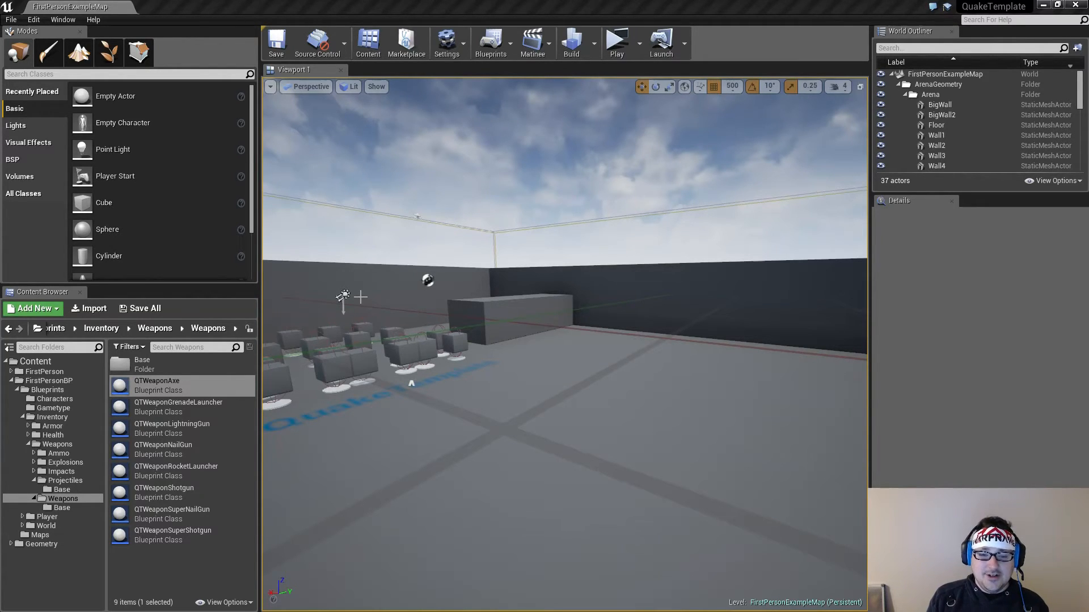
# Open the QTWeapon blueprint from the Base folder of the Weapons blueprints
pyautogui.click(617, 43)
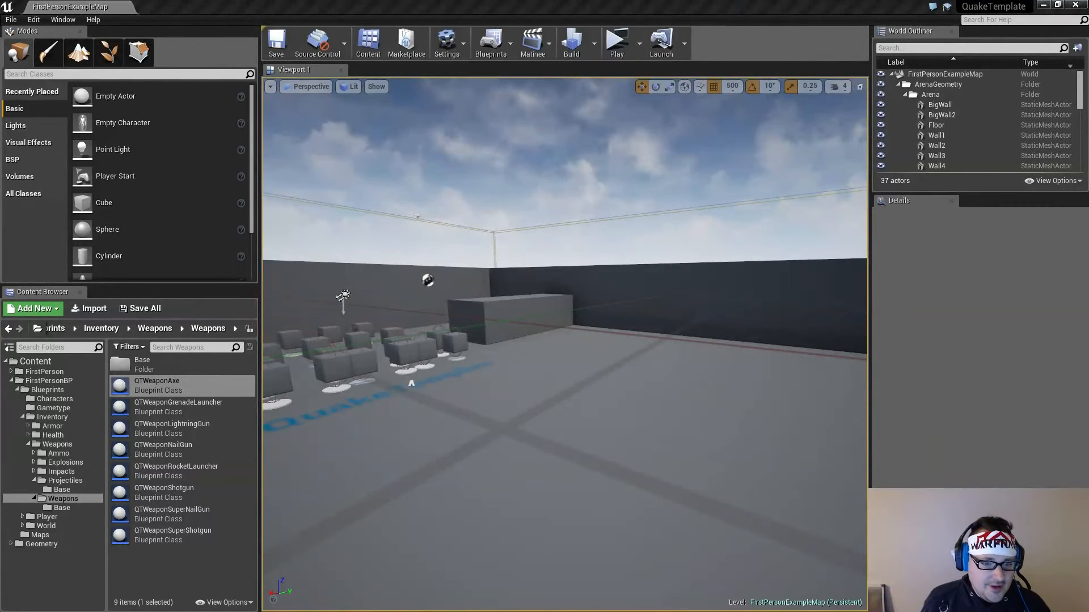
pyautogui.moveTo(520, 357); pyautogui.dragTo(474, 352, button='right')
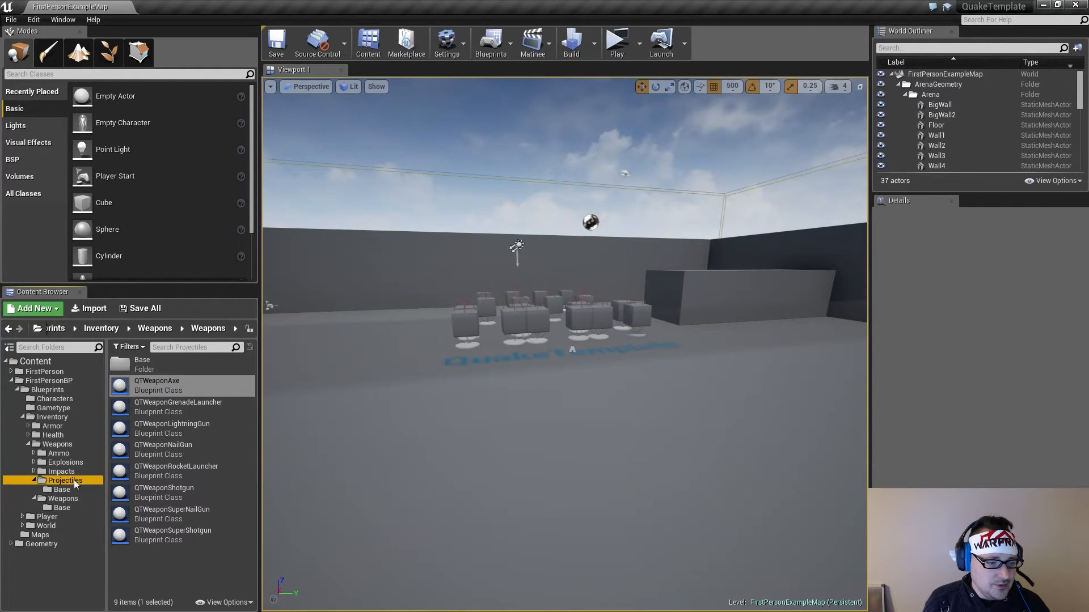
pyautogui.click(71, 497)
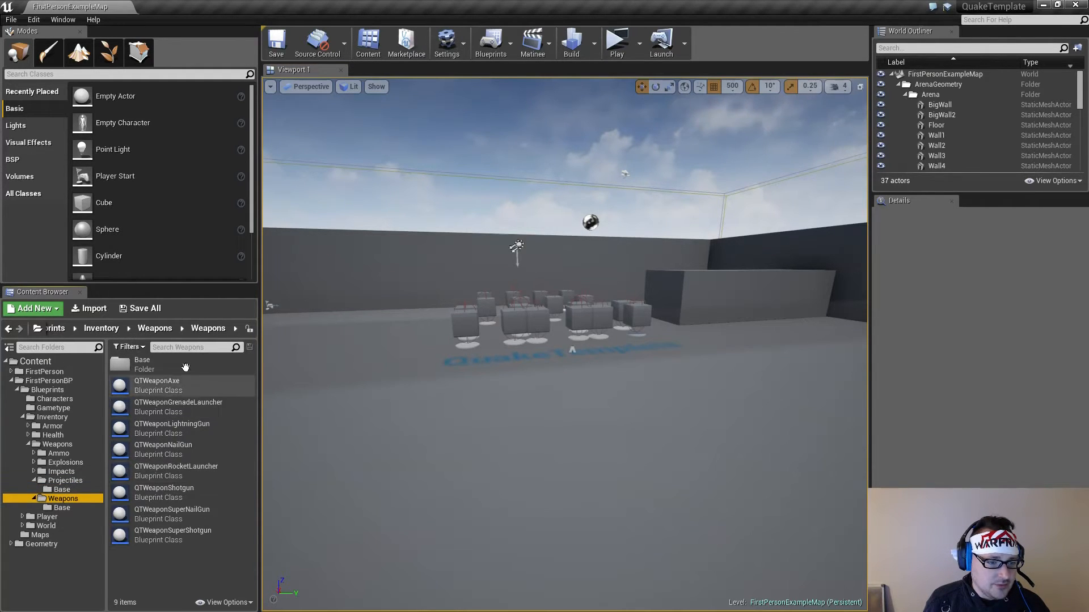
pyautogui.doubleClick(185, 369)
pyautogui.doubleClick(185, 365)
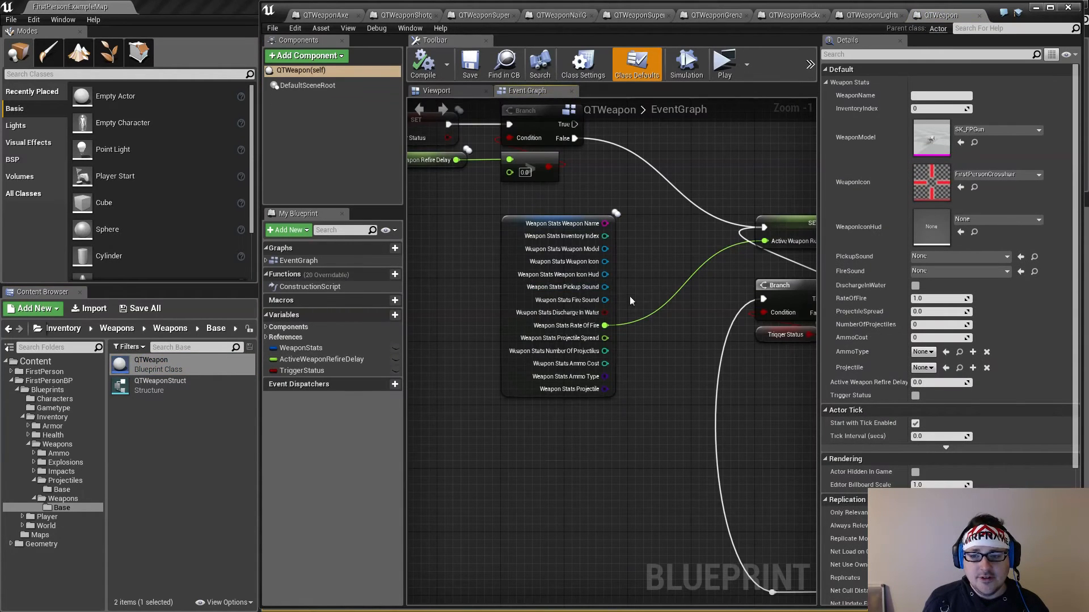
# Set the refire loop's Delay duration and the amount subtracted from Active Weapon Refire Delay to 0.01, then compile and save QTWeapon
pyautogui.moveTo(629, 296); pyautogui.dragTo(564, 375, button='right')
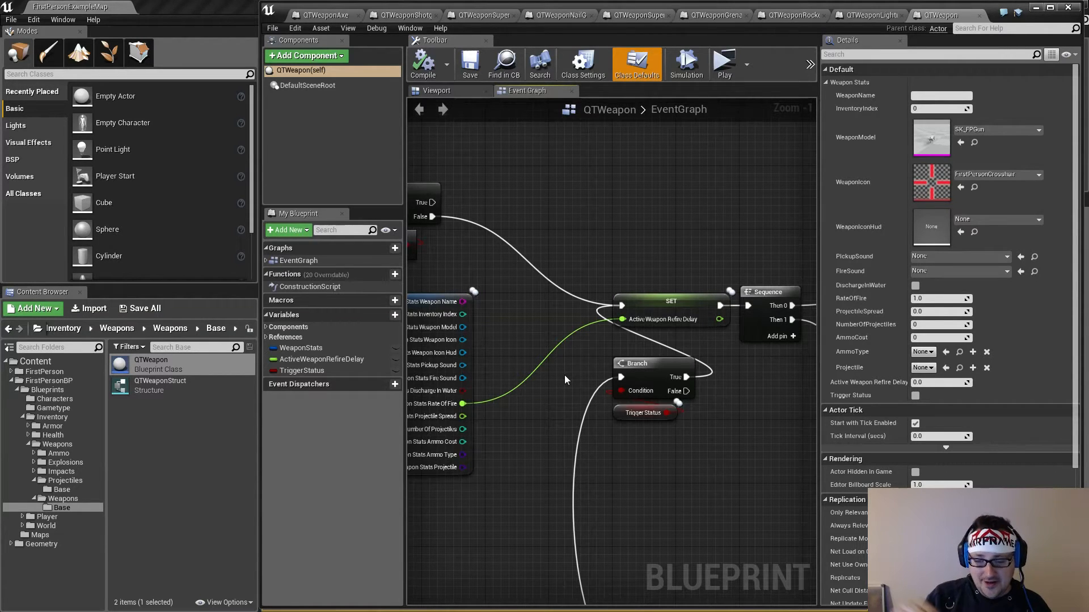
pyautogui.moveTo(650, 256); pyautogui.dragTo(558, 269, button='right')
pyautogui.scroll(-2, 567, 279)
pyautogui.moveTo(709, 360); pyautogui.dragTo(621, 269, button='right')
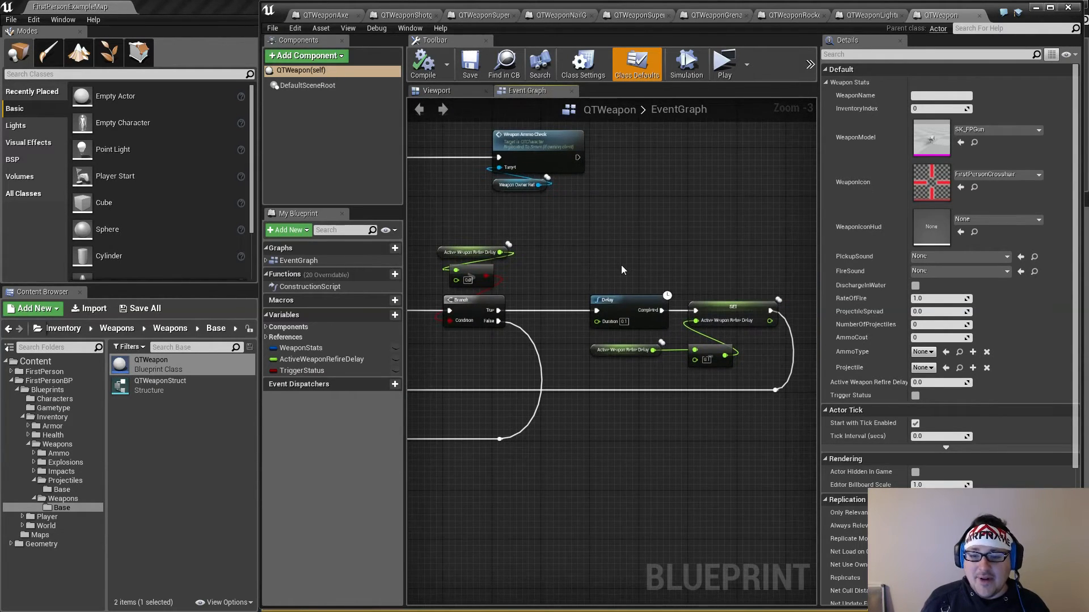
pyautogui.scroll(3, 621, 264)
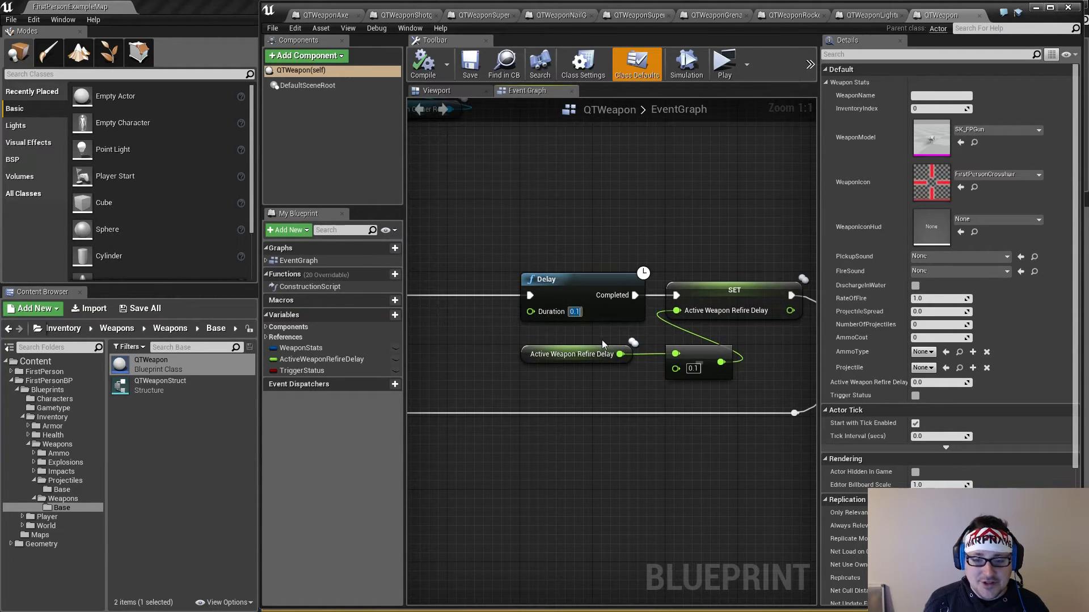
pyautogui.write('0.01')
pyautogui.click(693, 369)
pyautogui.press('BackSpace')
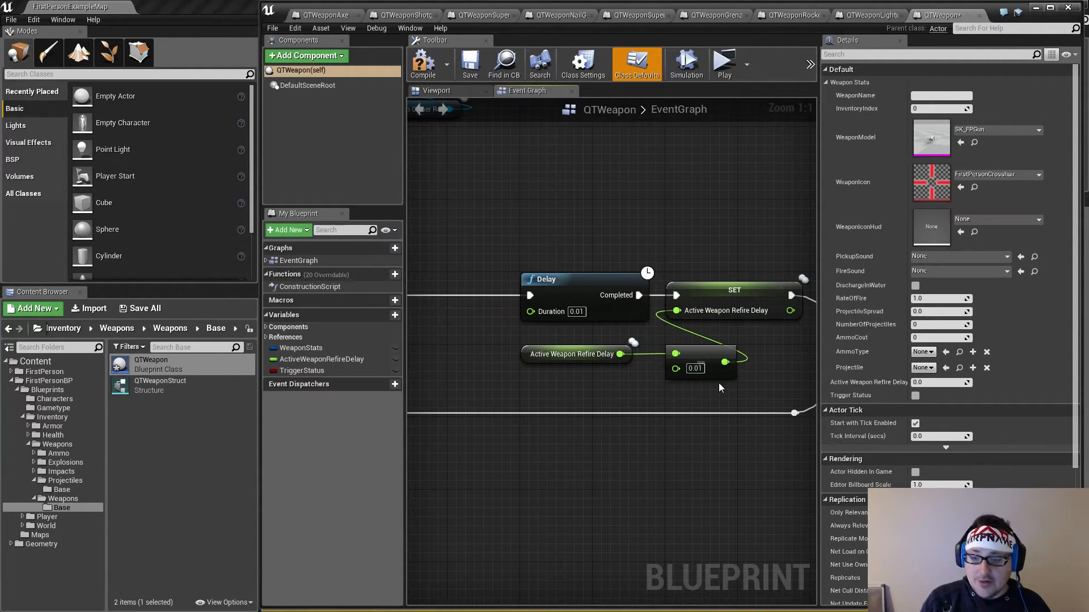
pyautogui.click(426, 67)
pyautogui.click(472, 65)
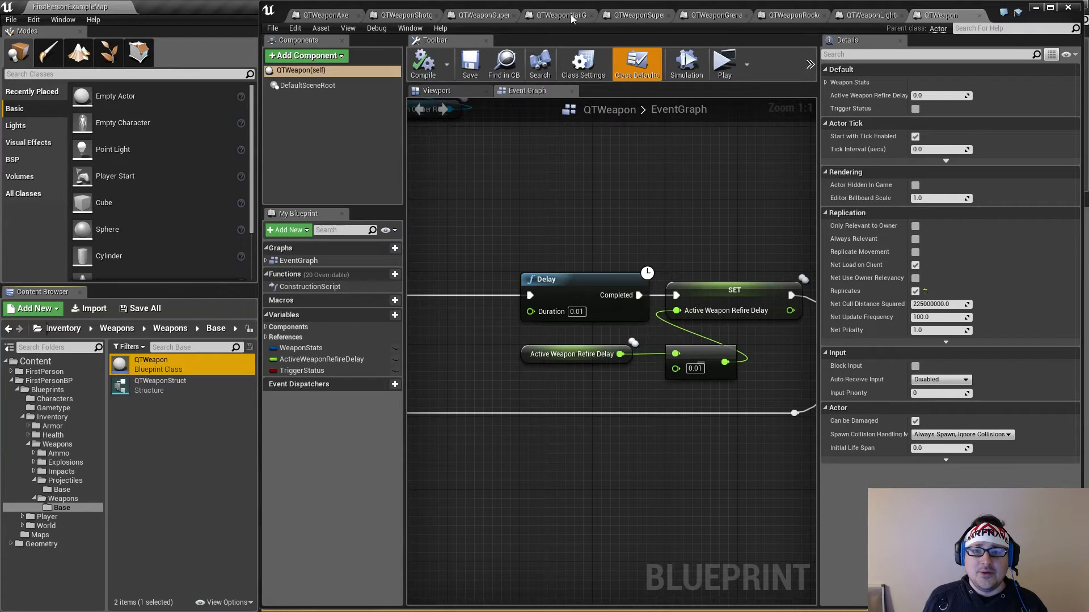
# Expand the Super Shotgun blueprint's Weapon Stats to check its rate of fire
pyautogui.click(484, 15)
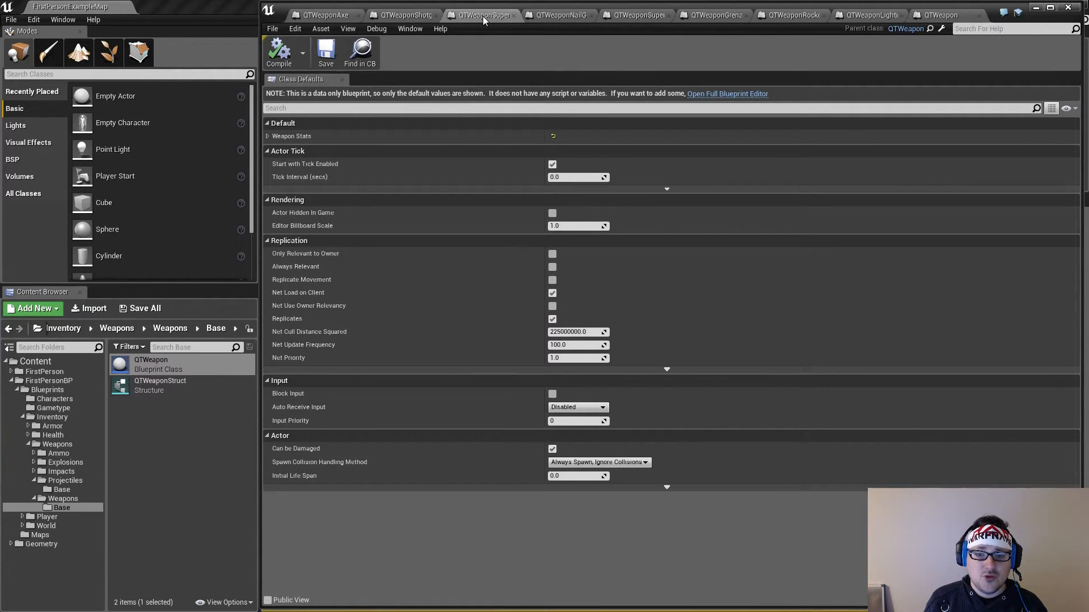
pyautogui.click(266, 136)
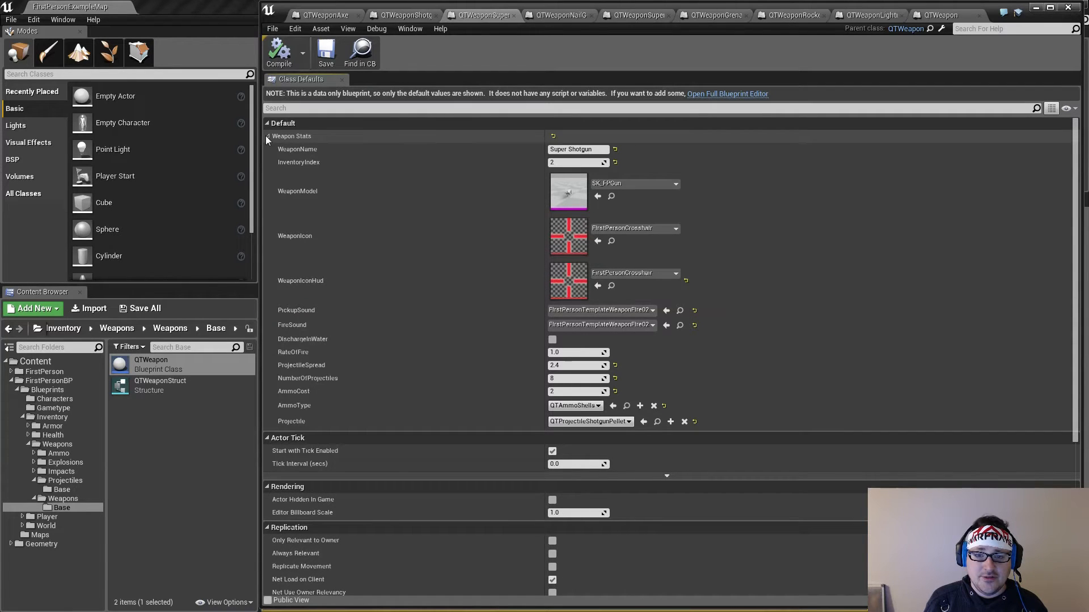
# Set the Nailgun's RateOfFire to 0.1, compile it, and switch to the Super Nailgun blueprint
pyautogui.click(560, 16)
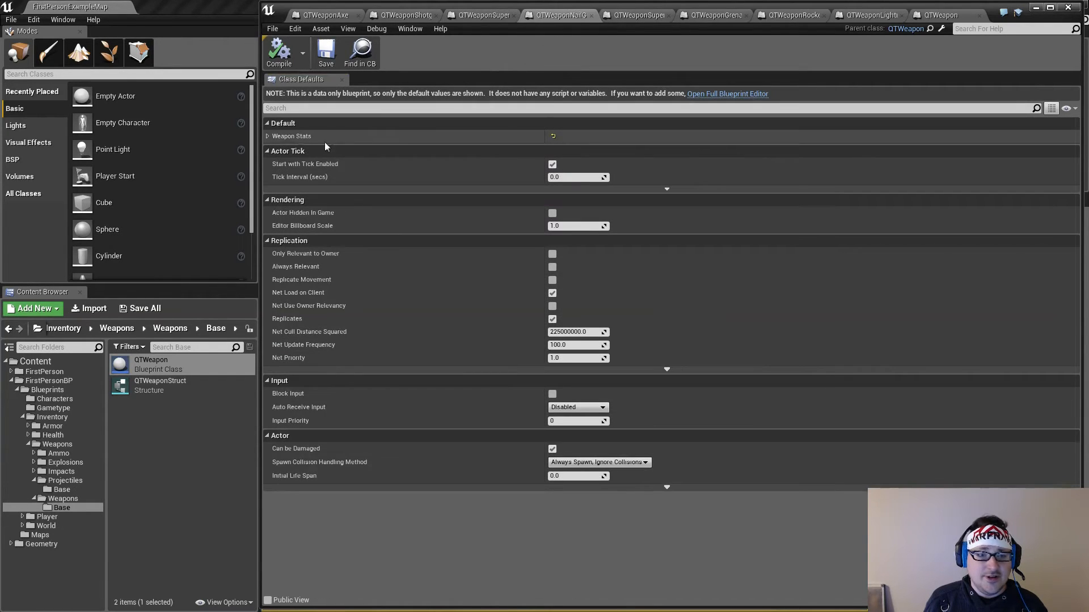
pyautogui.click(267, 136)
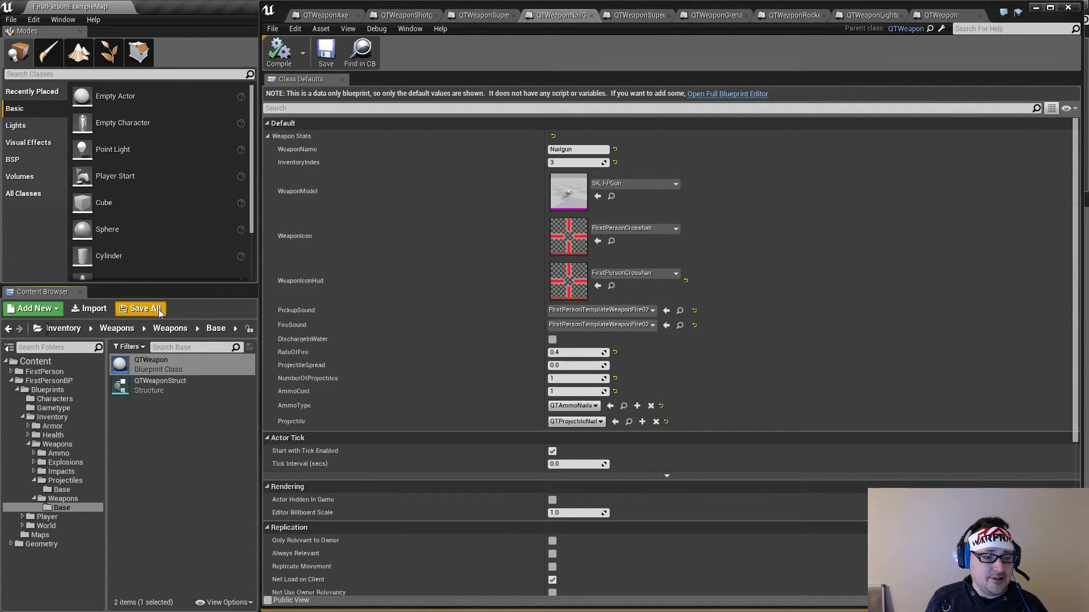
pyautogui.click(571, 352)
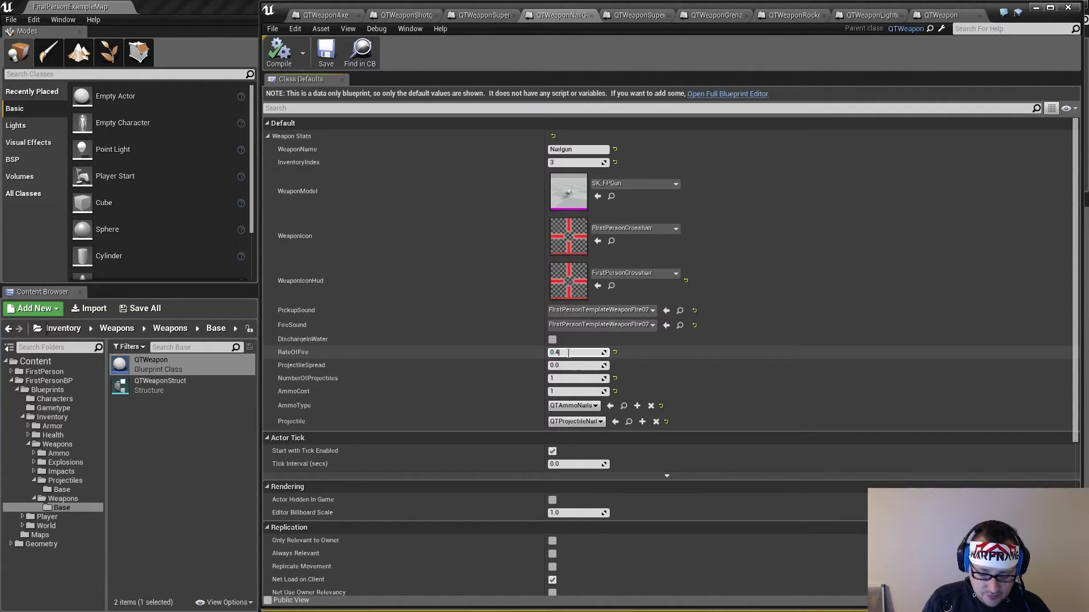
pyautogui.press('BackSpace')
pyautogui.write('1')
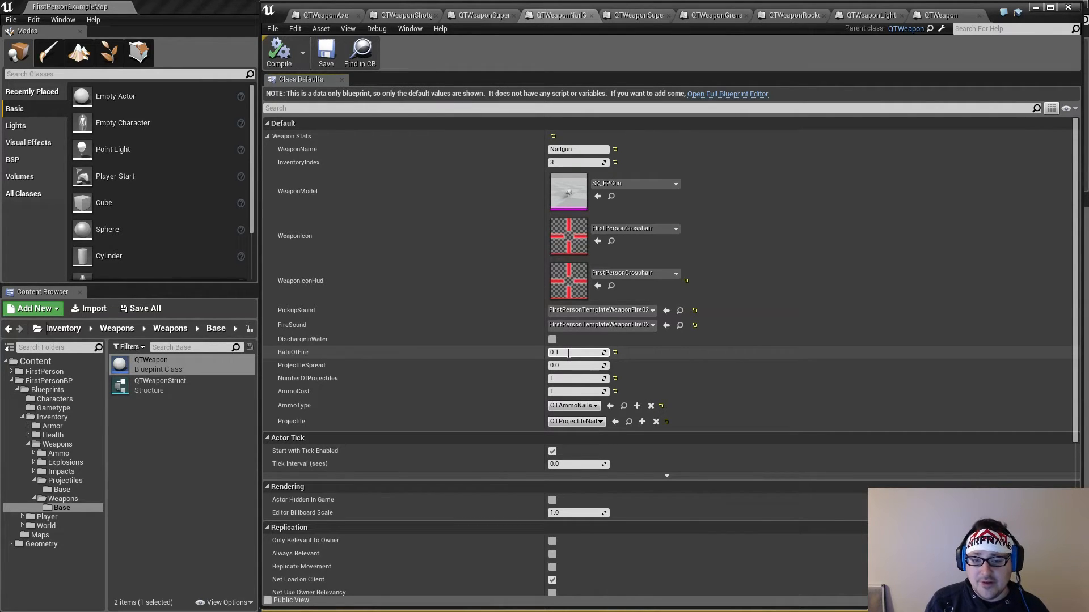
pyautogui.press('Return')
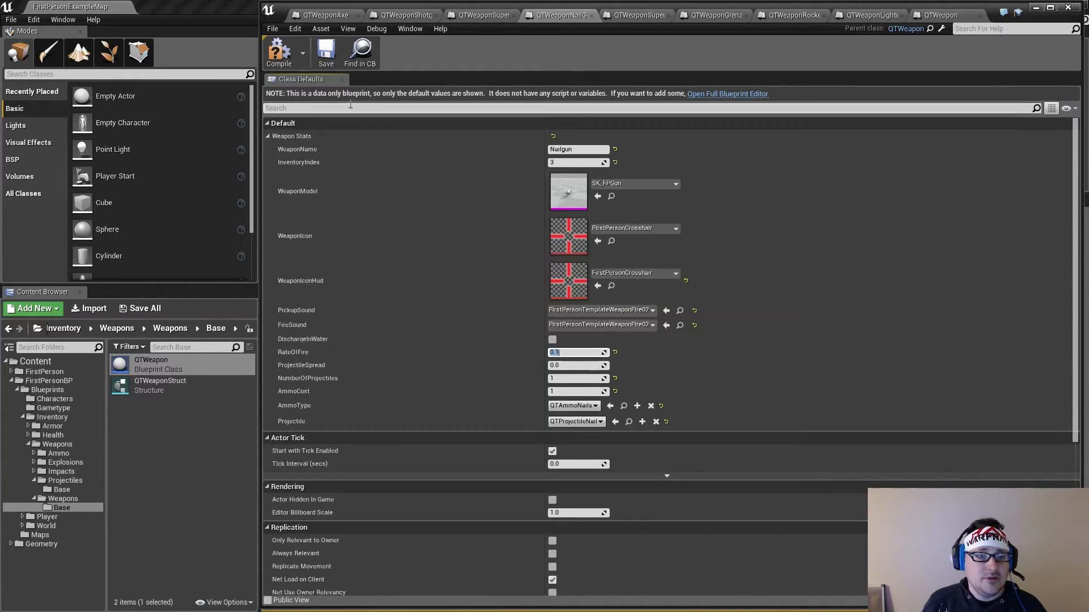
pyautogui.click(279, 51)
pyautogui.click(631, 14)
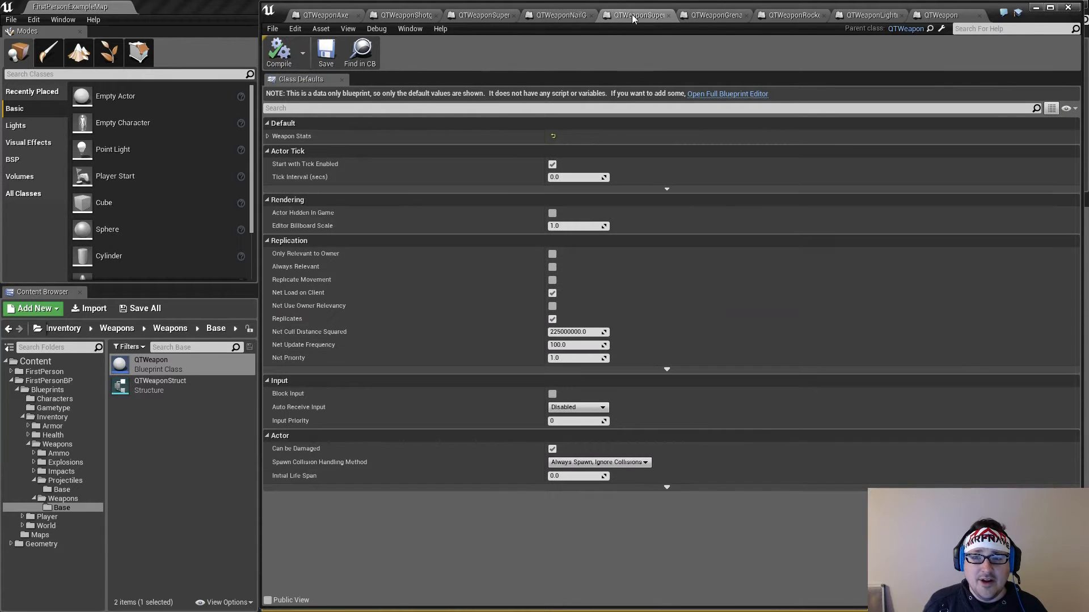
pyautogui.click(569, 226)
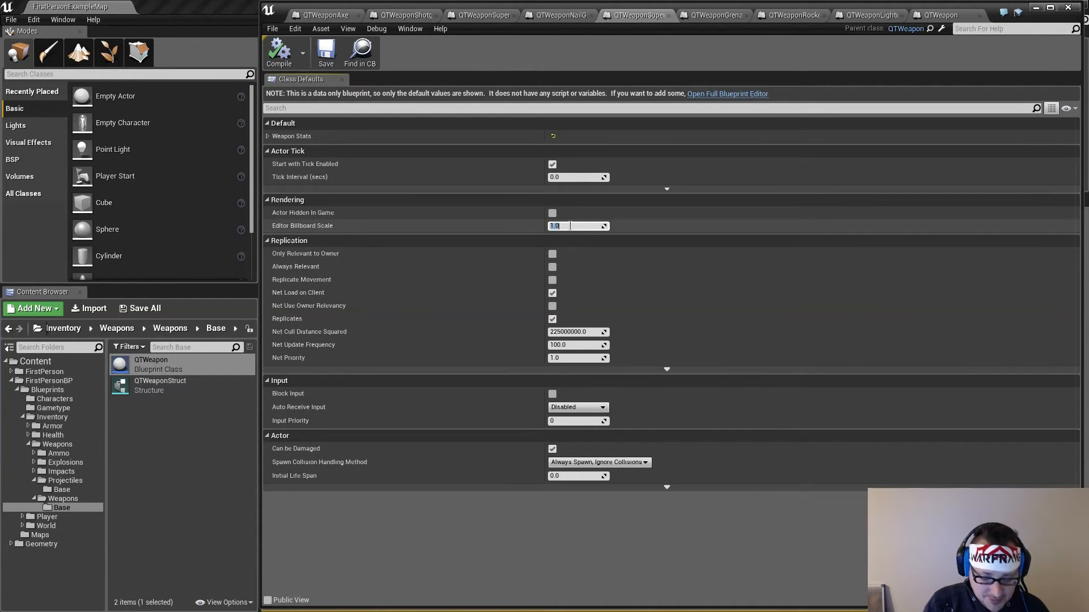
pyautogui.press('BackSpace')
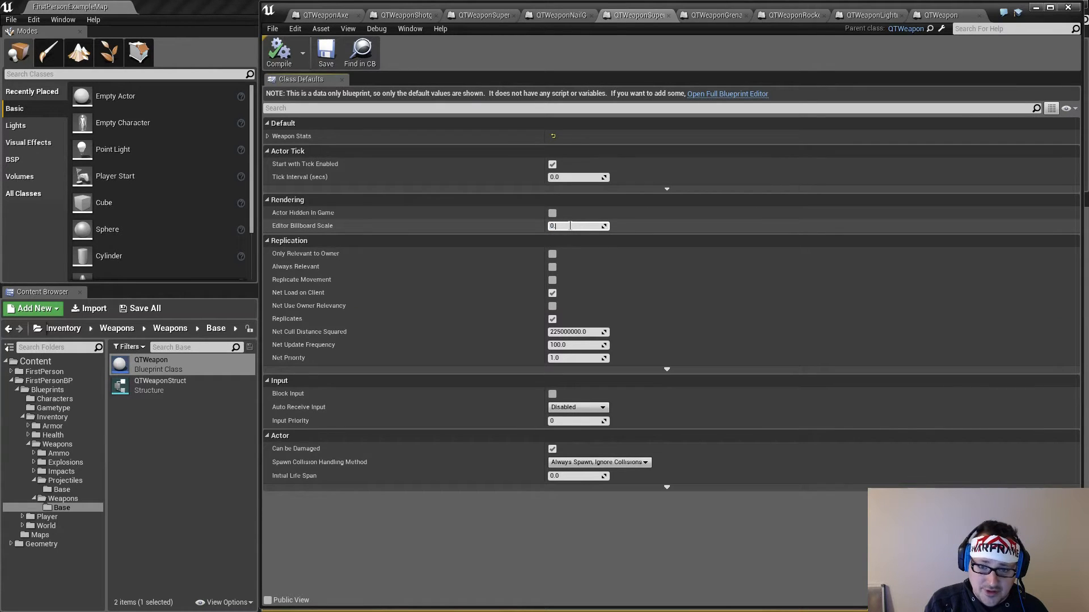
pyautogui.write('0.0')
pyautogui.click(662, 263)
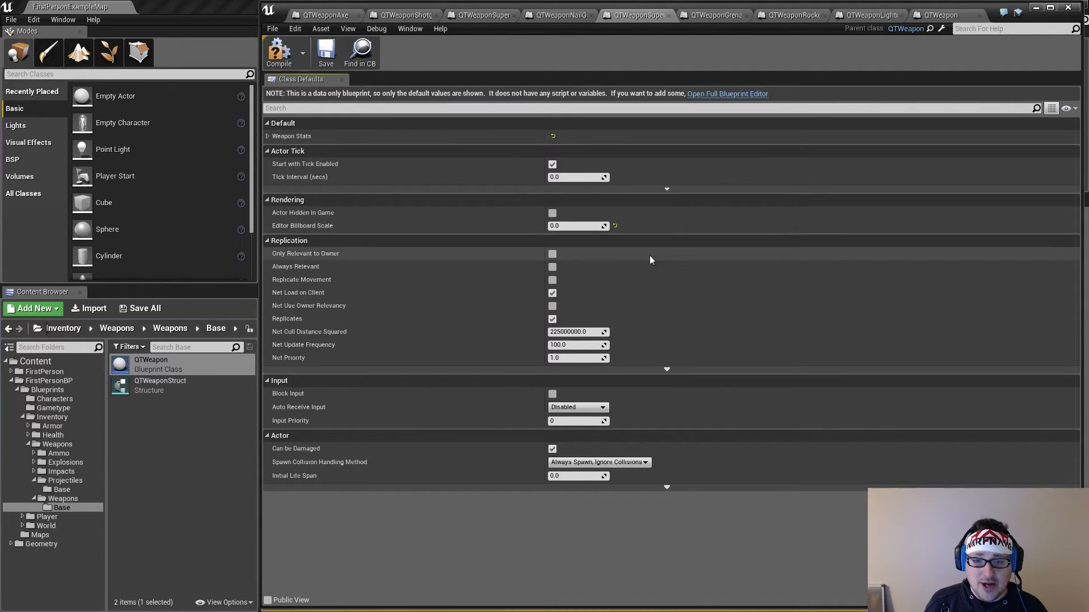
# Set the Super Nailgun's RateOfFire to 0.08 in its Weapon Stats and compile the blueprint
pyautogui.click(268, 137)
pyautogui.click(572, 352)
pyautogui.write('0.')
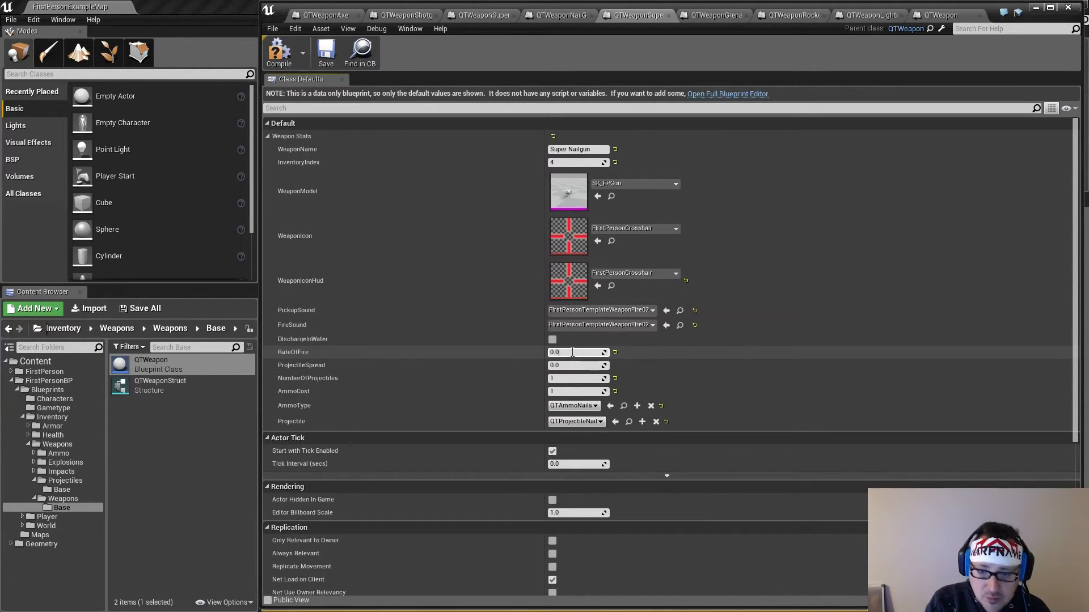
pyautogui.write('09')
pyautogui.press('BackSpace')
pyautogui.press('Return')
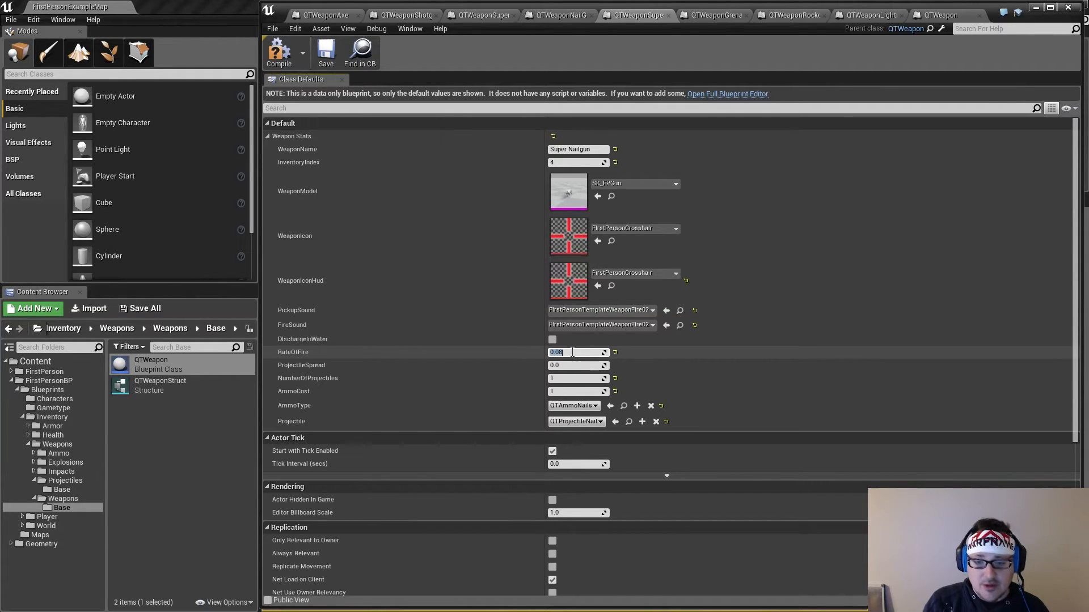
pyautogui.click(279, 52)
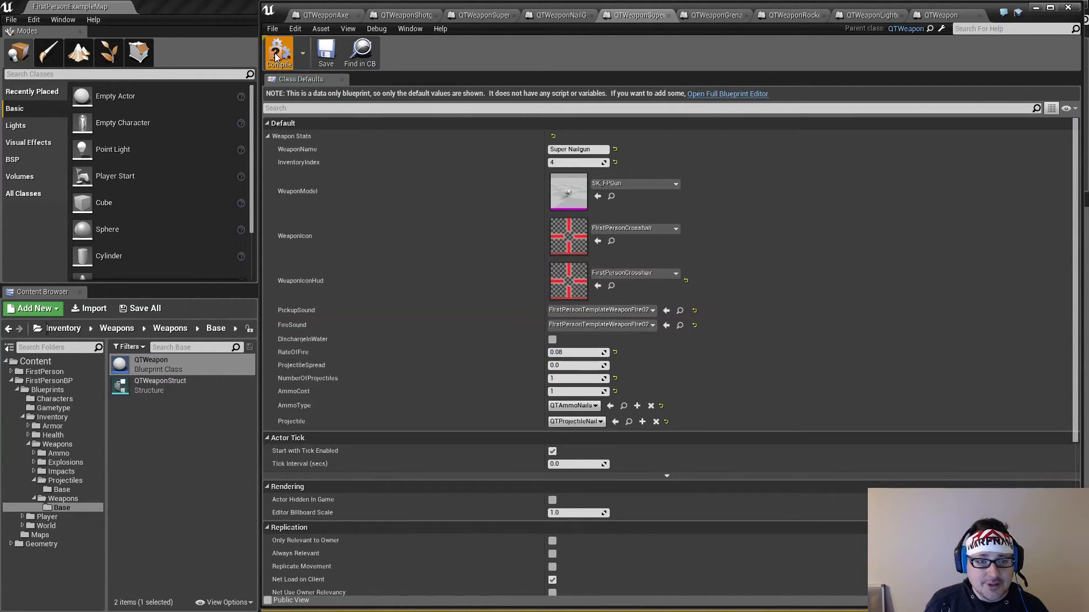
# Save the Super Nailgun blueprint and set the Grenade Launcher's RateOfFire to 1.25 in its Weapon Stats
pyautogui.click(321, 51)
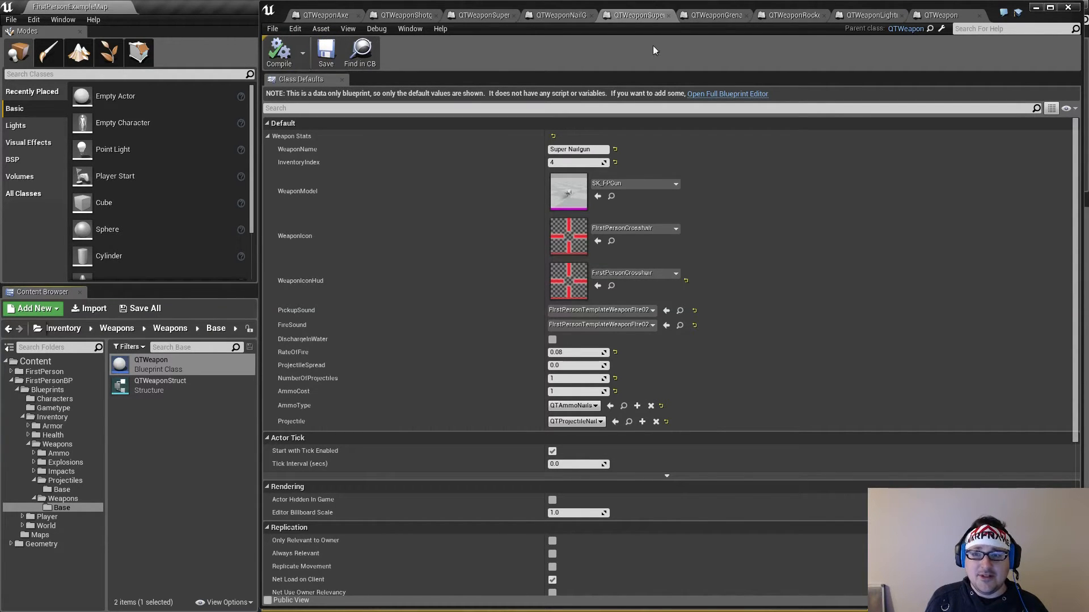
pyautogui.click(728, 17)
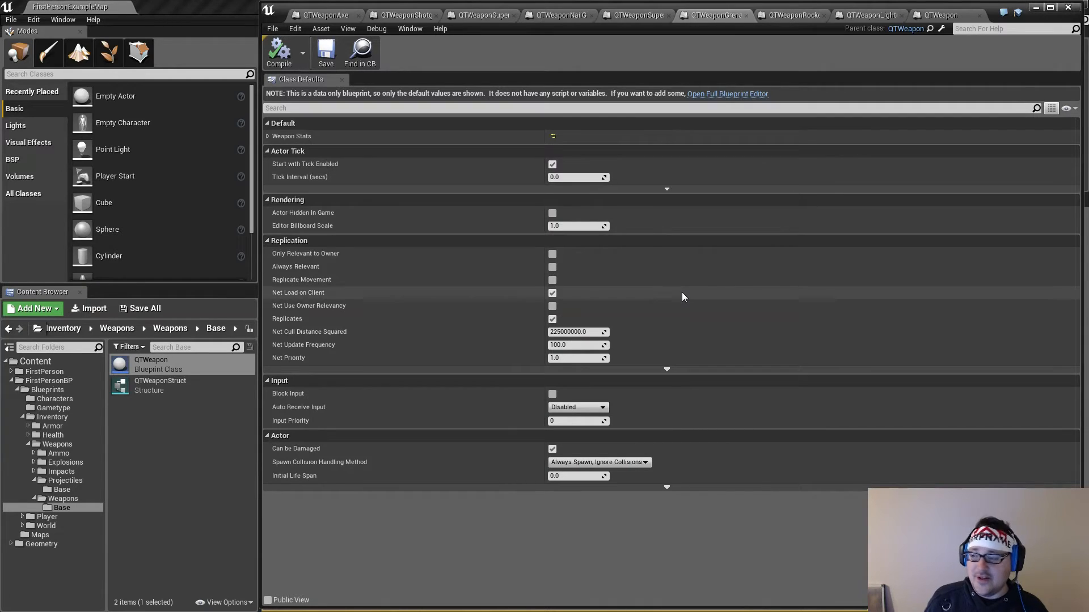
pyautogui.click(266, 137)
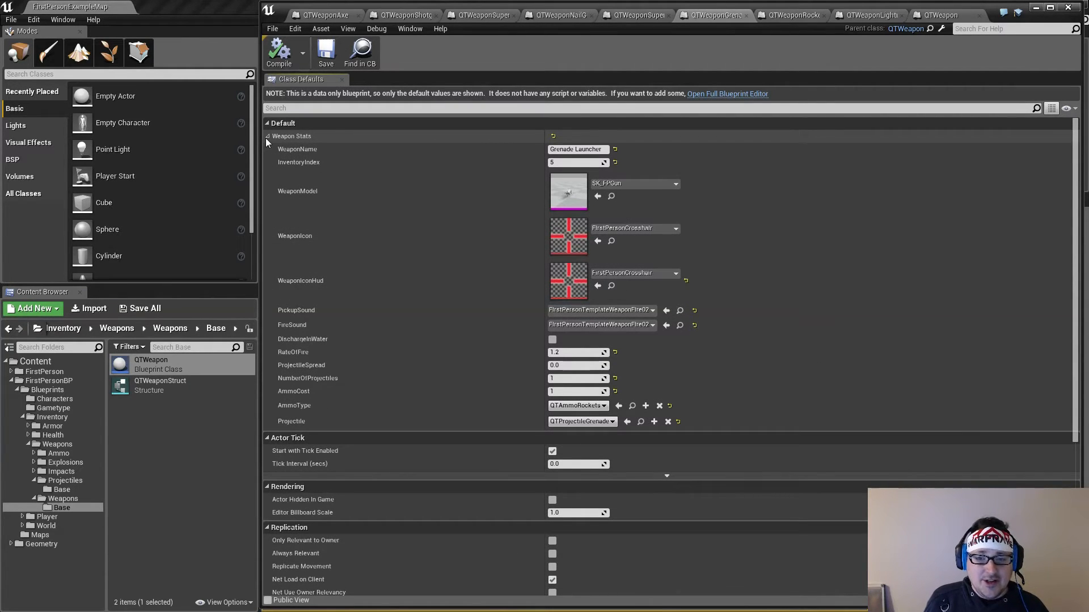
pyautogui.click(567, 353)
pyautogui.write('5')
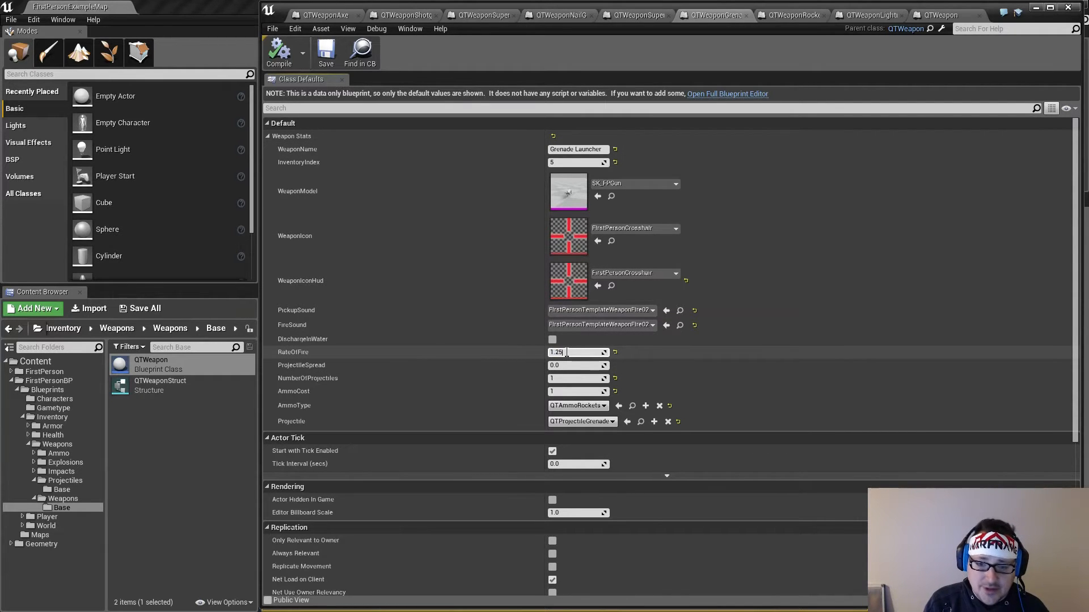
pyautogui.press('Return')
# Set the Rocket Launcher's RateOfFire to 1.25 in its Weapon Stats, then compile and save the blueprint
pyautogui.click(782, 16)
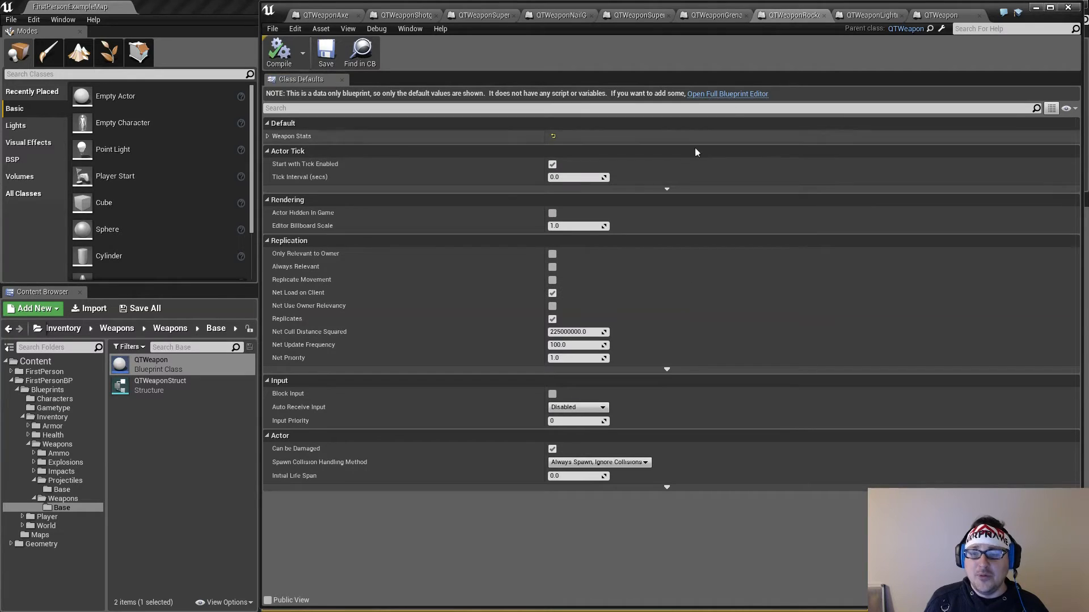
pyautogui.click(268, 137)
pyautogui.click(568, 352)
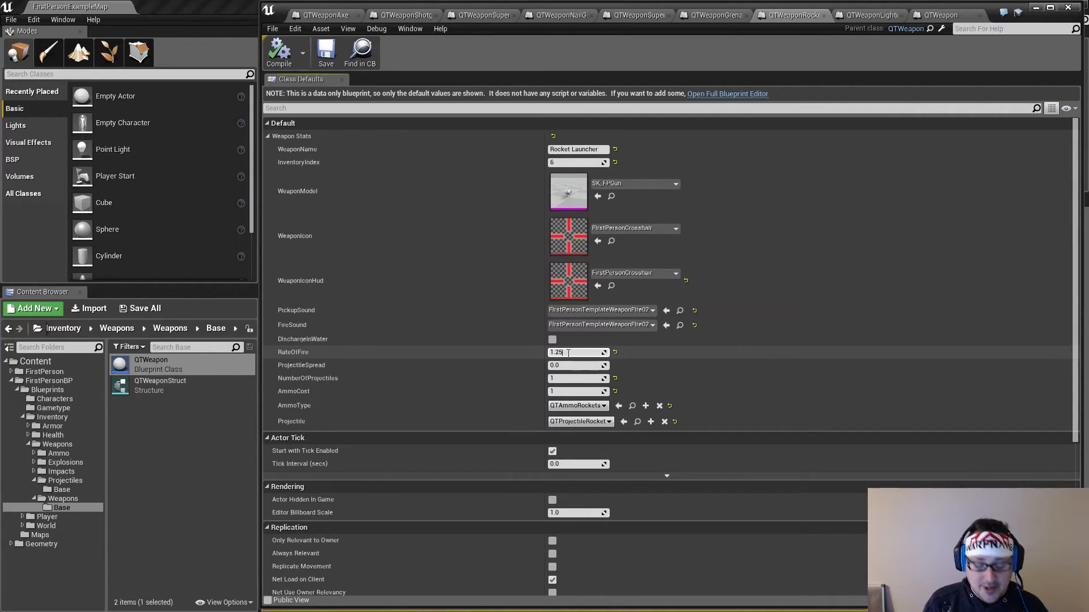
pyautogui.write('5')
pyautogui.press('Return')
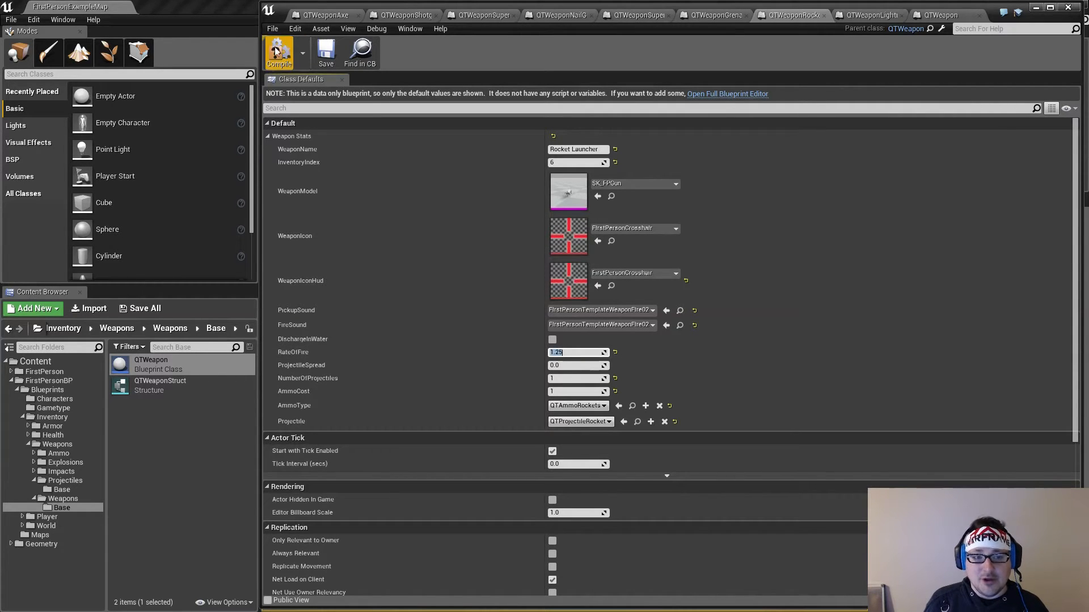
pyautogui.click(279, 51)
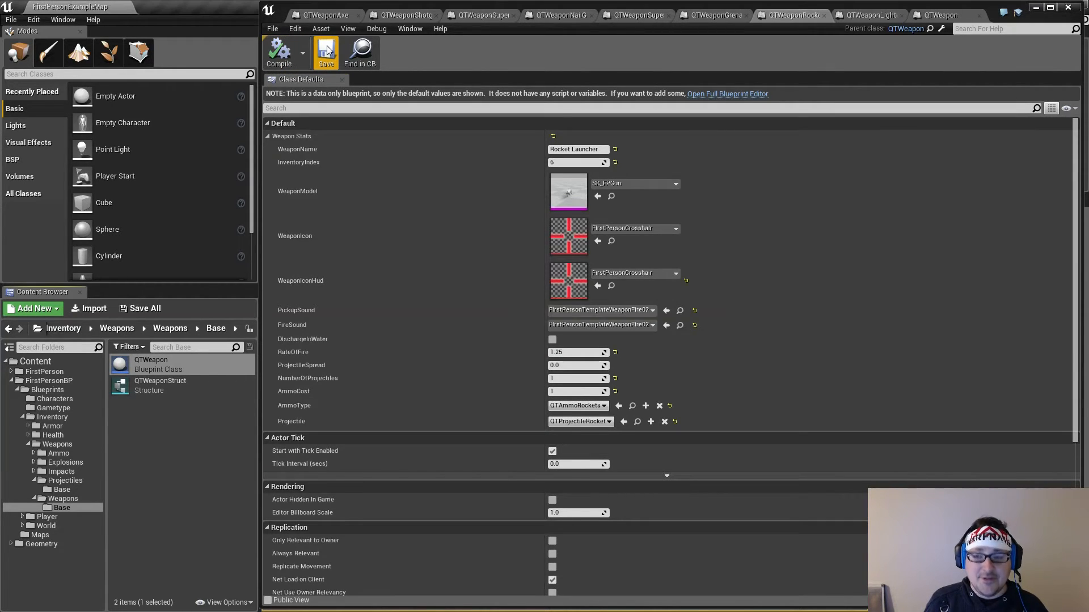
pyautogui.click(327, 50)
# Set the Lightning Gun's RateOfFire to 0.01 in its Weapon Stats and compile the blueprint
pyautogui.click(862, 15)
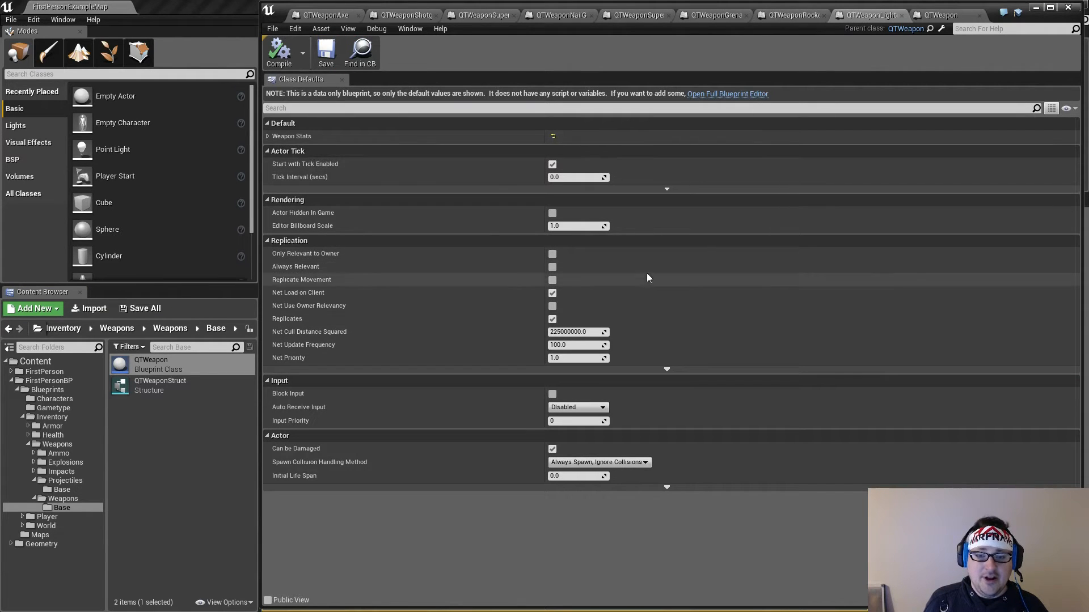
pyautogui.click(267, 136)
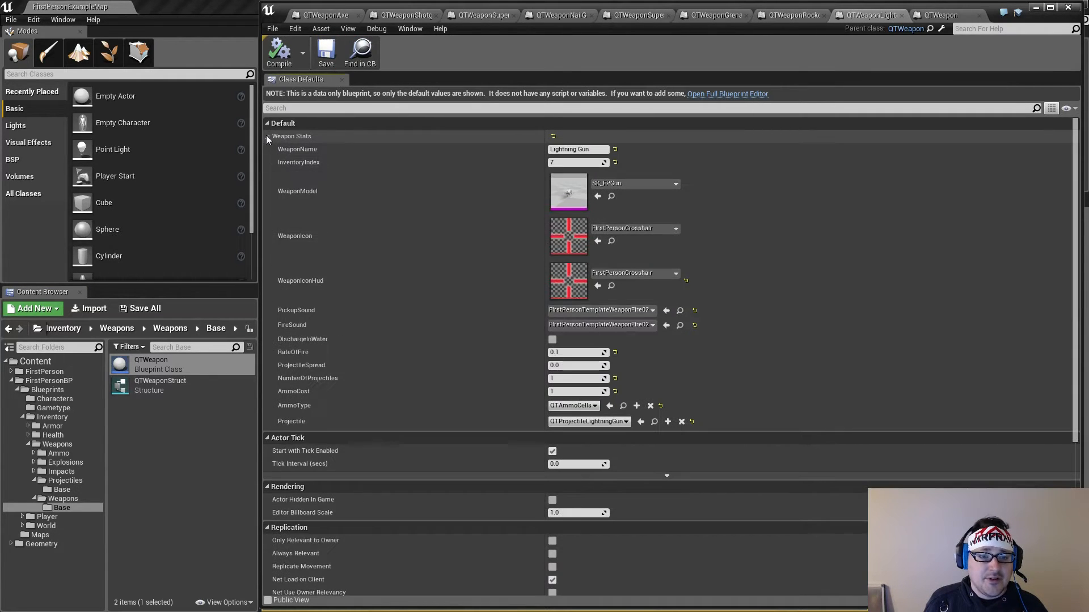
pyautogui.click(571, 352)
pyautogui.click(571, 352)
pyautogui.write('01')
pyautogui.click(279, 53)
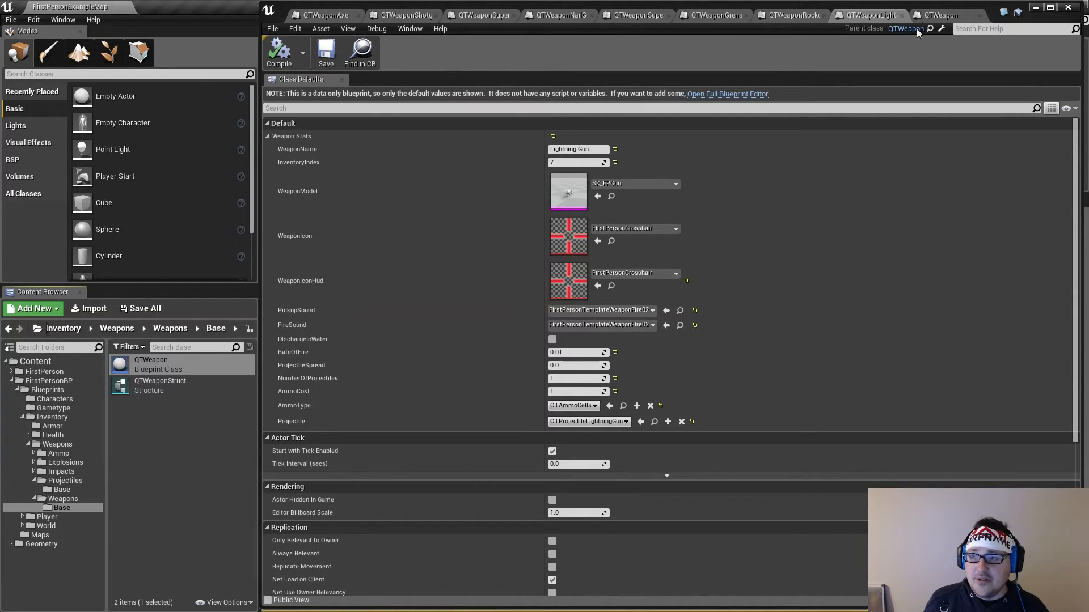
# Examine the refire loop's Branch, Delay and Active Weapon Refire Delay subtraction in QTWeapon's event graph, and close the blueprint
pyautogui.click(937, 14)
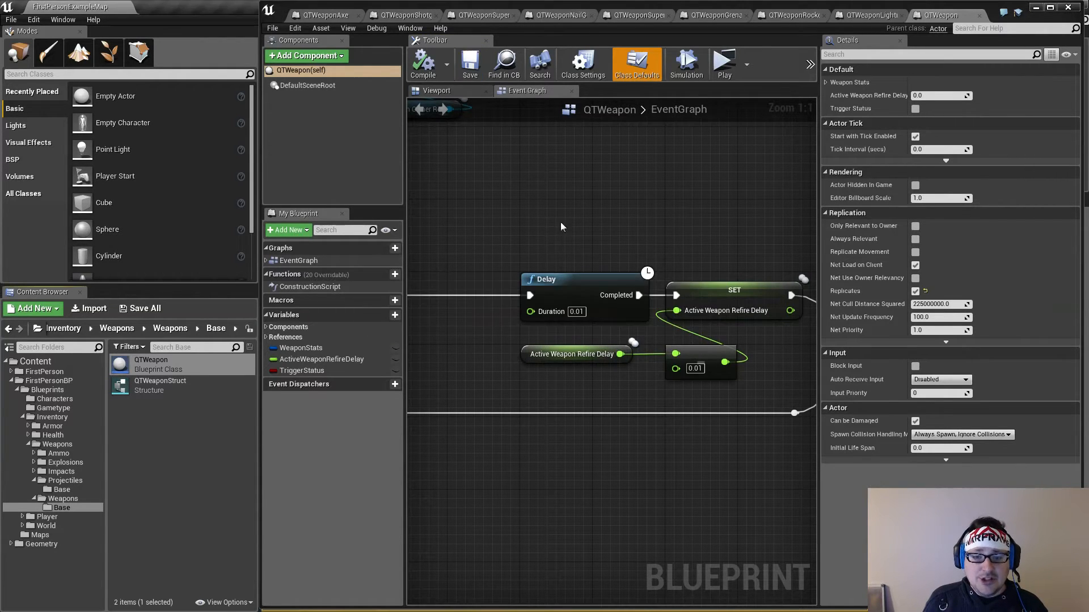
pyautogui.scroll(-4, 560, 223)
pyautogui.moveTo(532, 293)
pyautogui.mouseDown(button='right')
pyautogui.moveTo(794, 326)
pyautogui.moveTo(544, 296)
pyautogui.mouseUp(button='right')
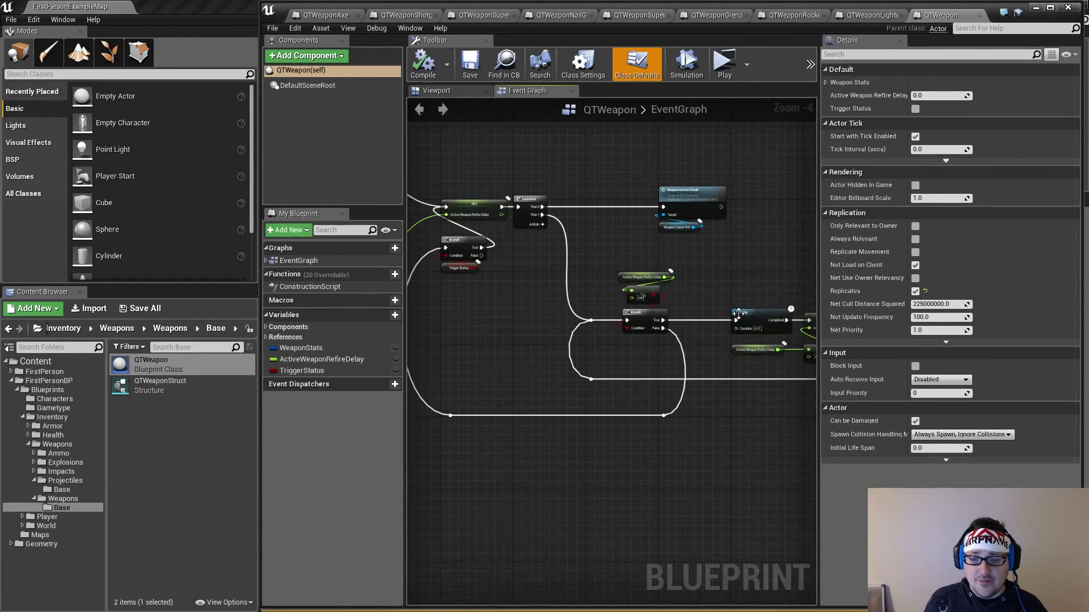
pyautogui.moveTo(732, 296); pyautogui.dragTo(636, 305, button='right')
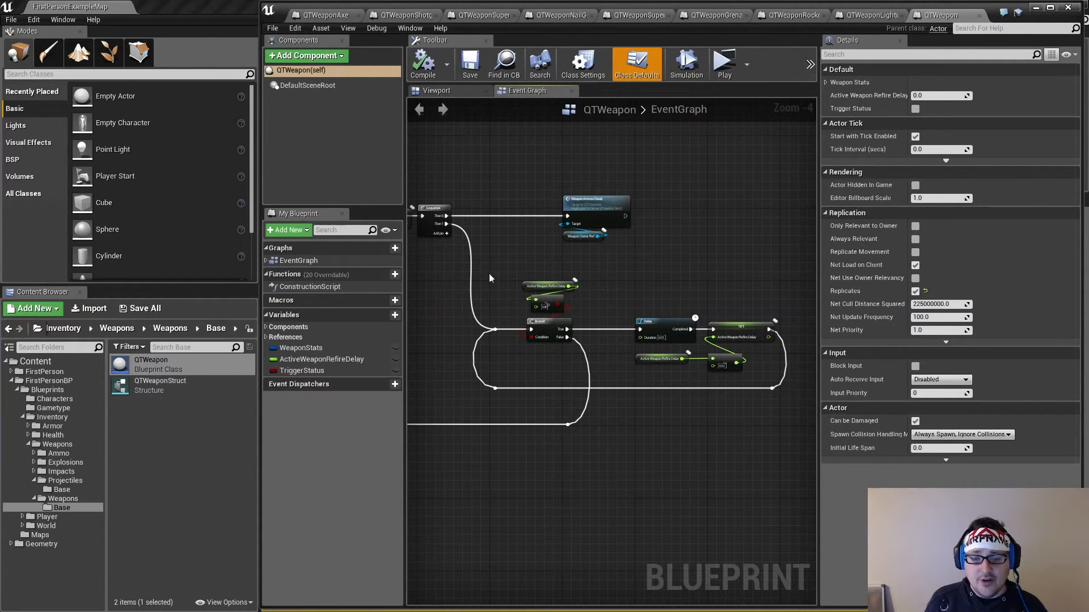
pyautogui.moveTo(589, 366); pyautogui.dragTo(673, 406, button='right')
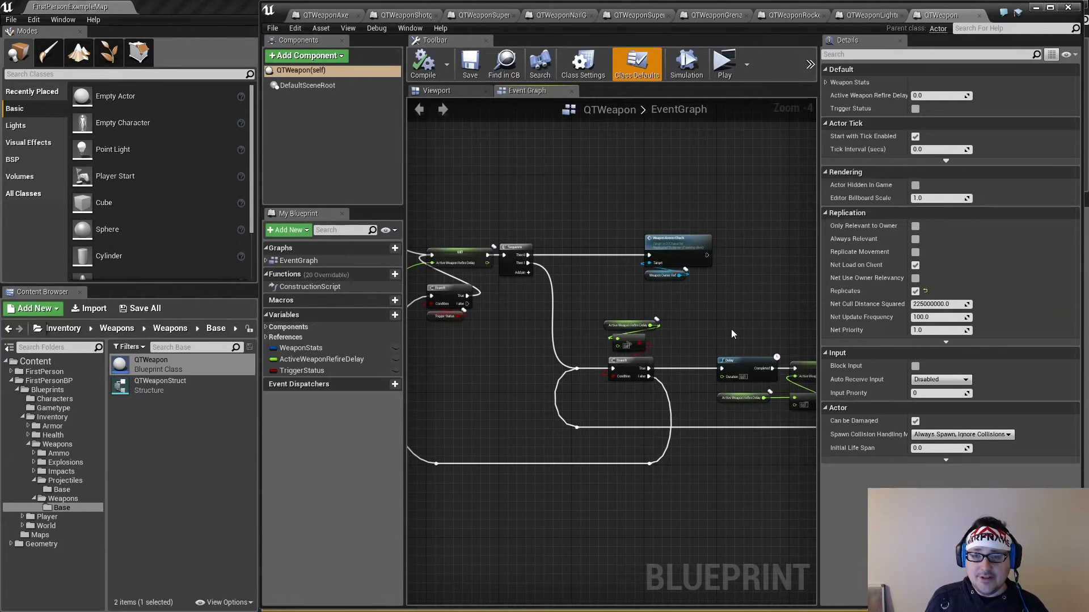
pyautogui.moveTo(731, 329); pyautogui.dragTo(686, 280, button='right')
pyautogui.scroll(3, 741, 276)
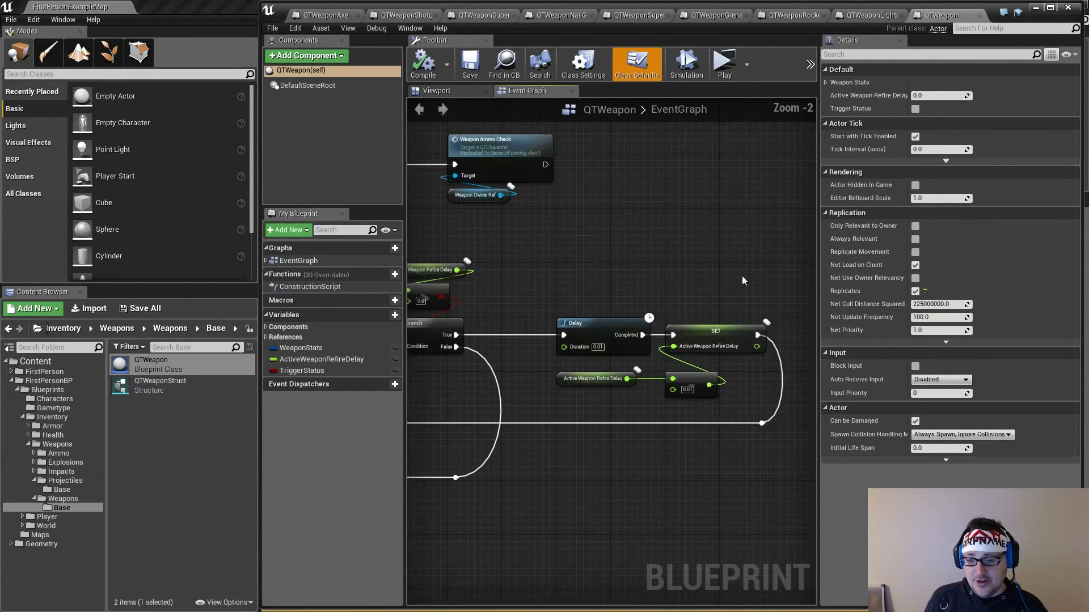
pyautogui.click(980, 17)
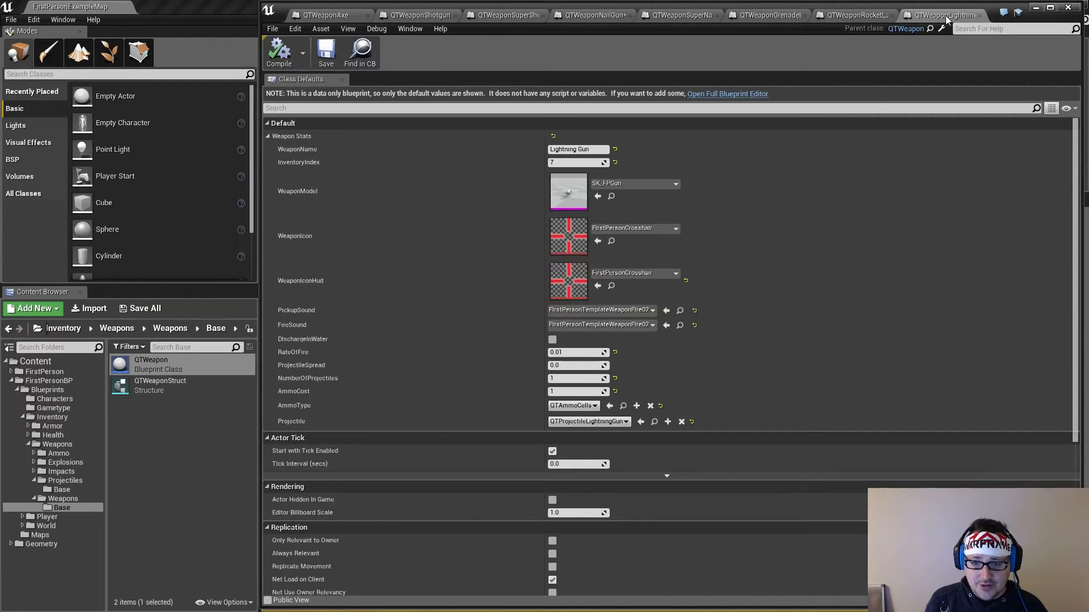
# Compile the Grenade Launcher blueprint and minimize the blueprint editor to return to the level
pyautogui.click(863, 16)
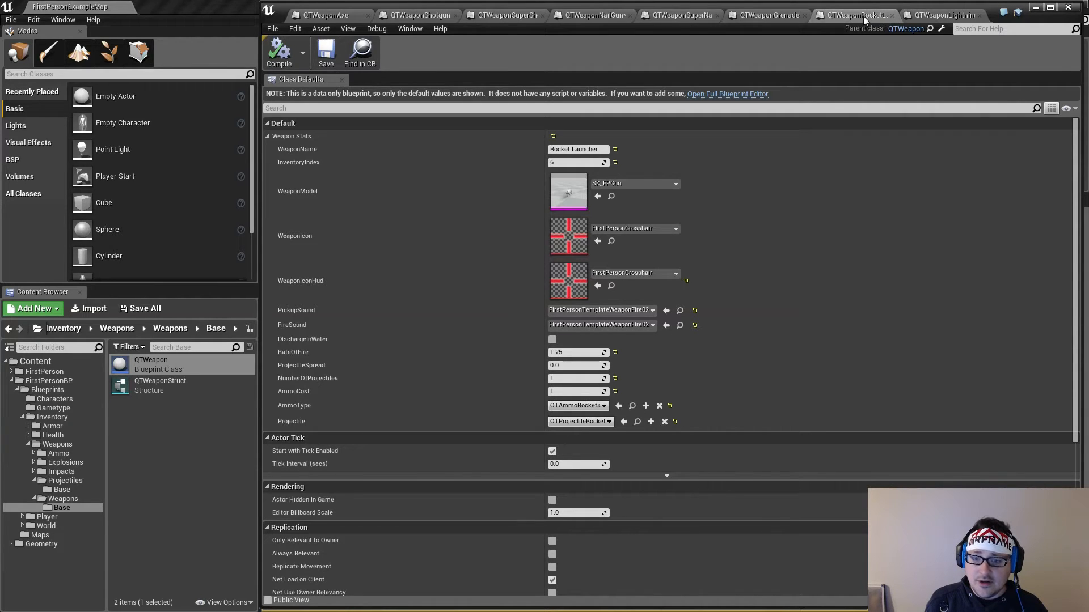
pyautogui.click(773, 15)
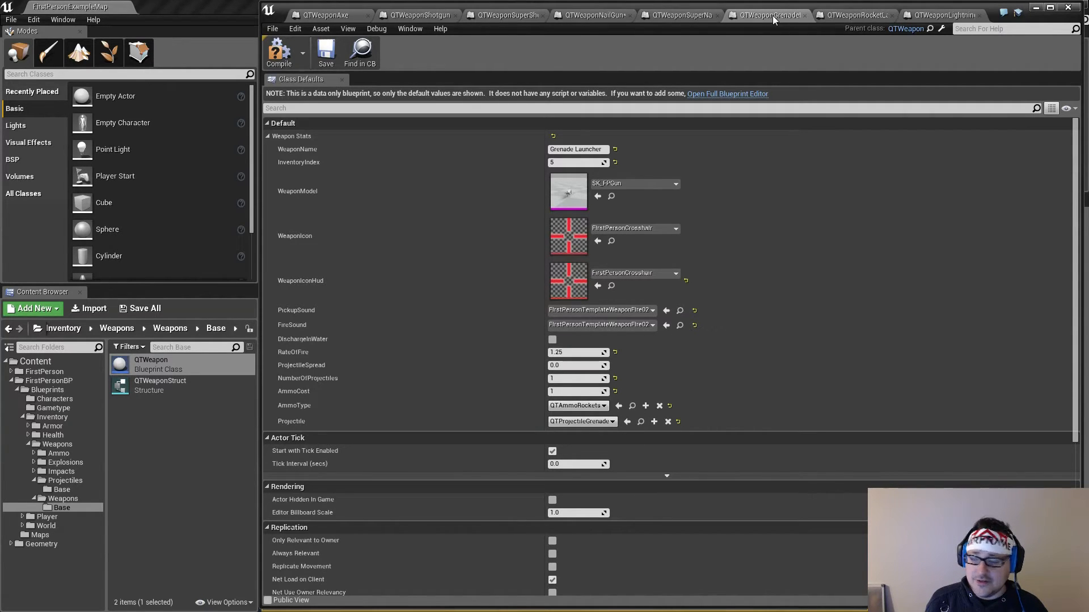
pyautogui.click(280, 54)
pyautogui.click(1034, 9)
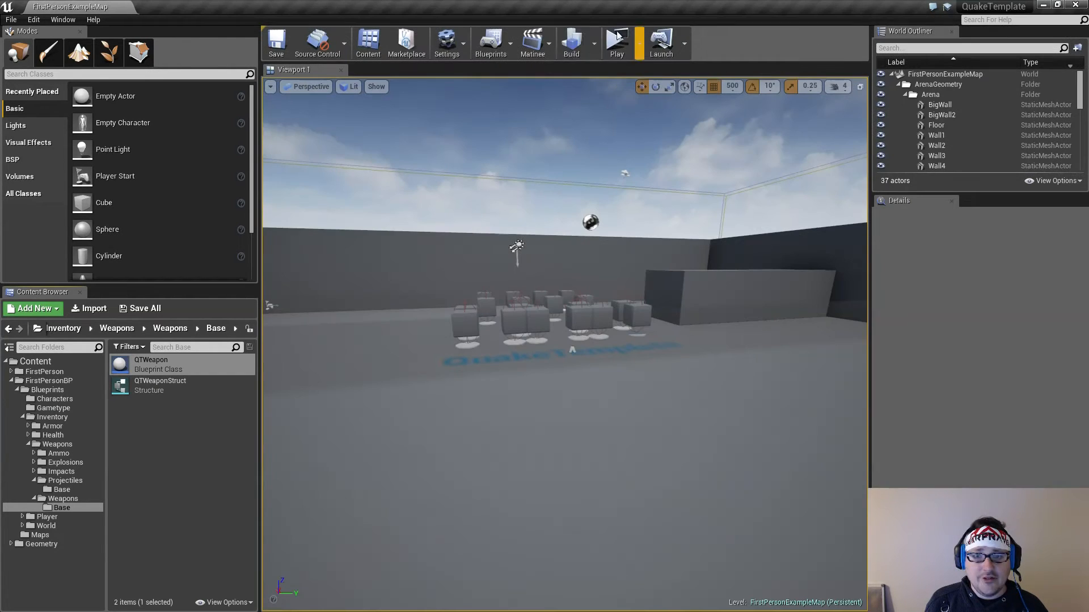
# Start a play-test of the level and walk through the pickups to collect all weapons and ammo types
pyautogui.click(617, 42)
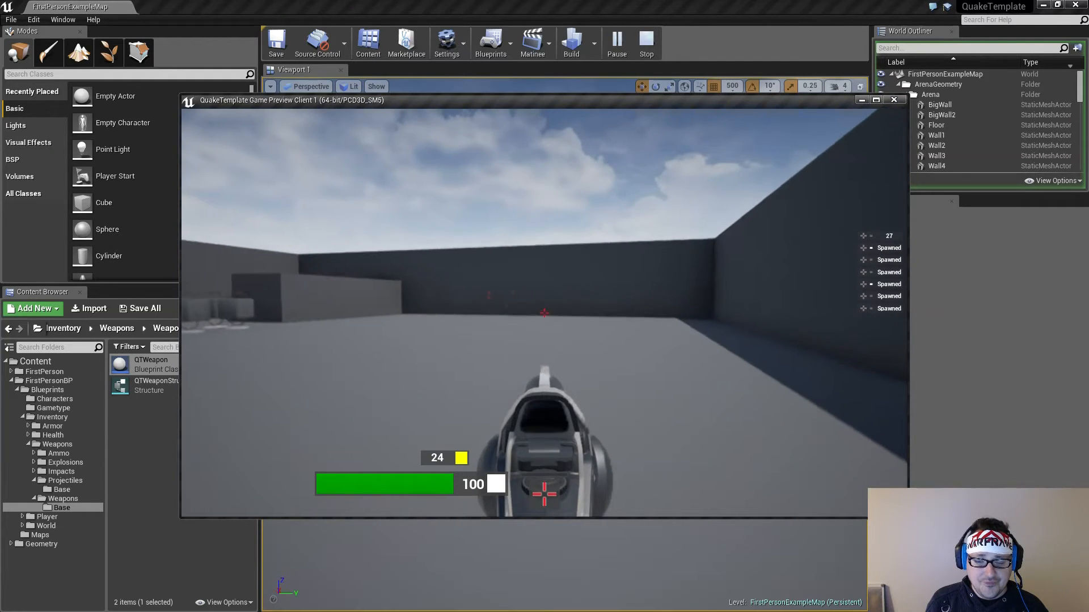
pyautogui.press('w')
pyautogui.press('w')
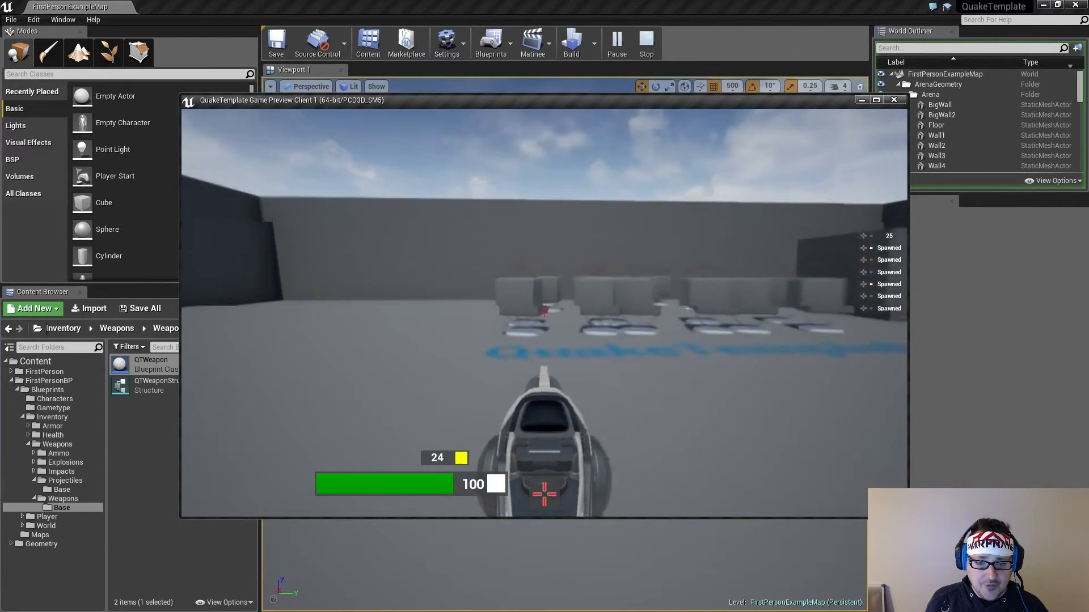
pyautogui.press('w')
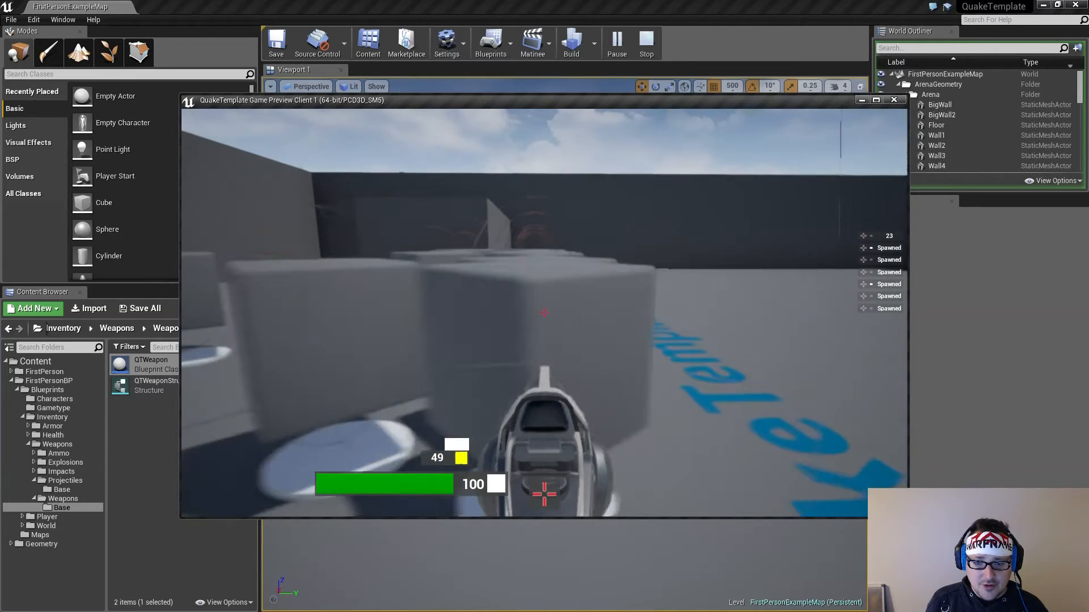
pyautogui.press('w')
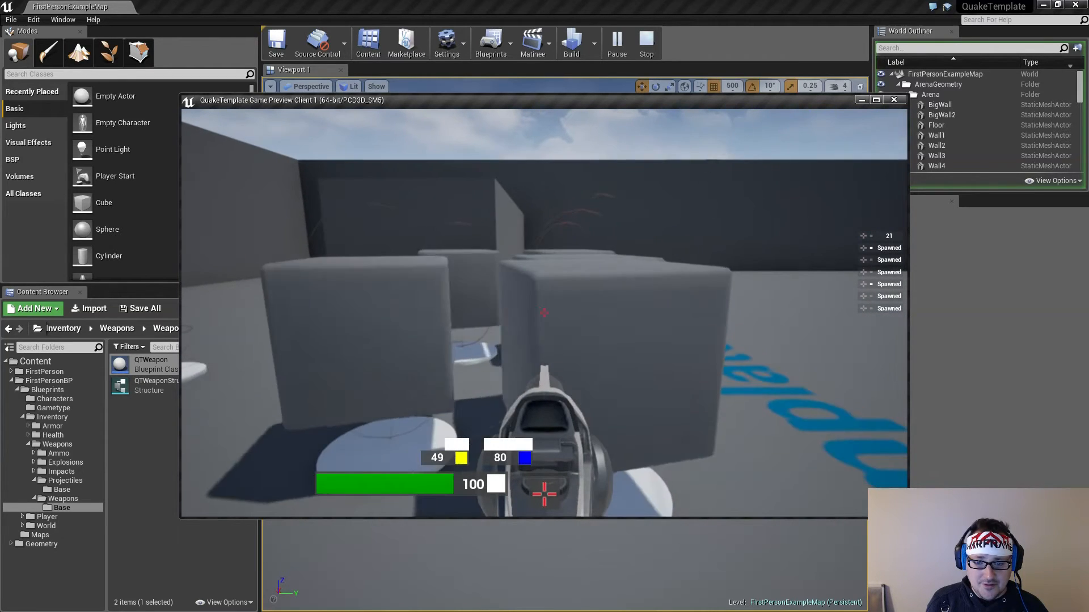
pyautogui.press('w')
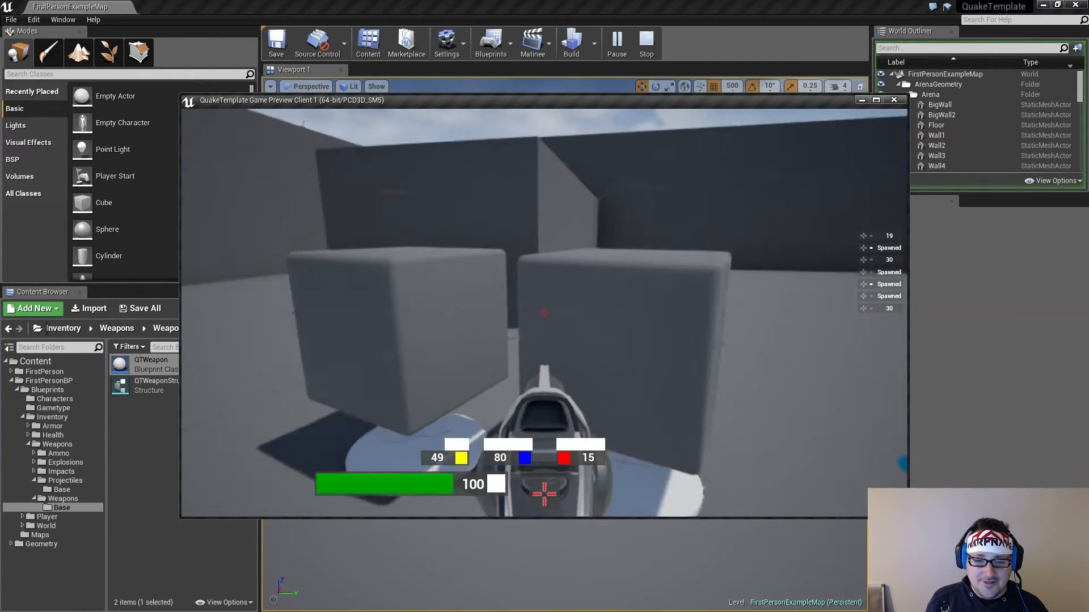
pyautogui.press('w')
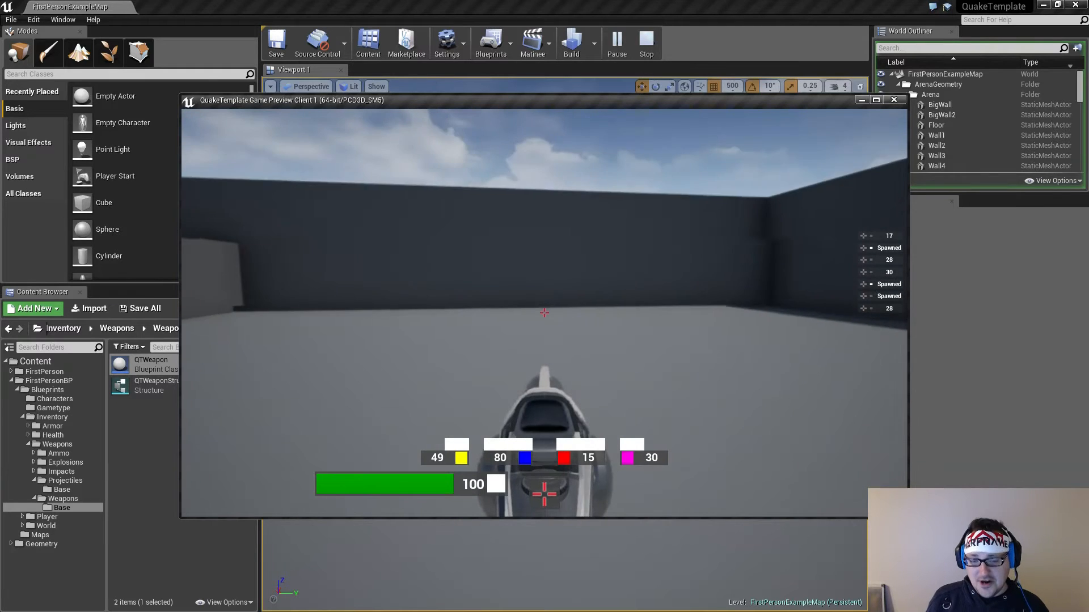
pyautogui.press('w')
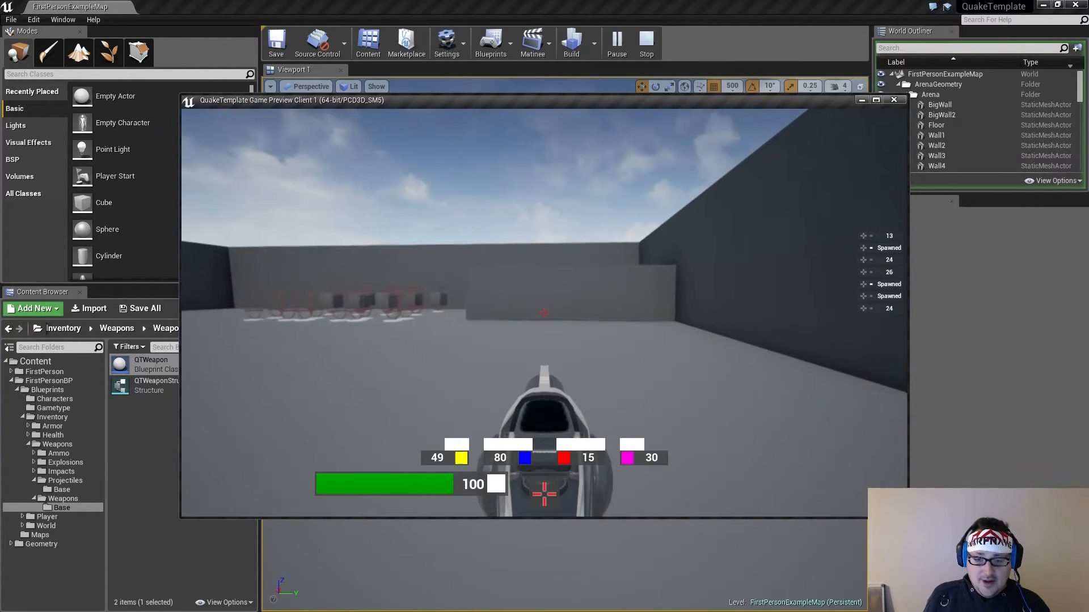
# Test-fire the Shotgun repeatedly at the freestanding block in the arena to check its rate of fire
pyautogui.click(545, 313)
pyautogui.press('w')
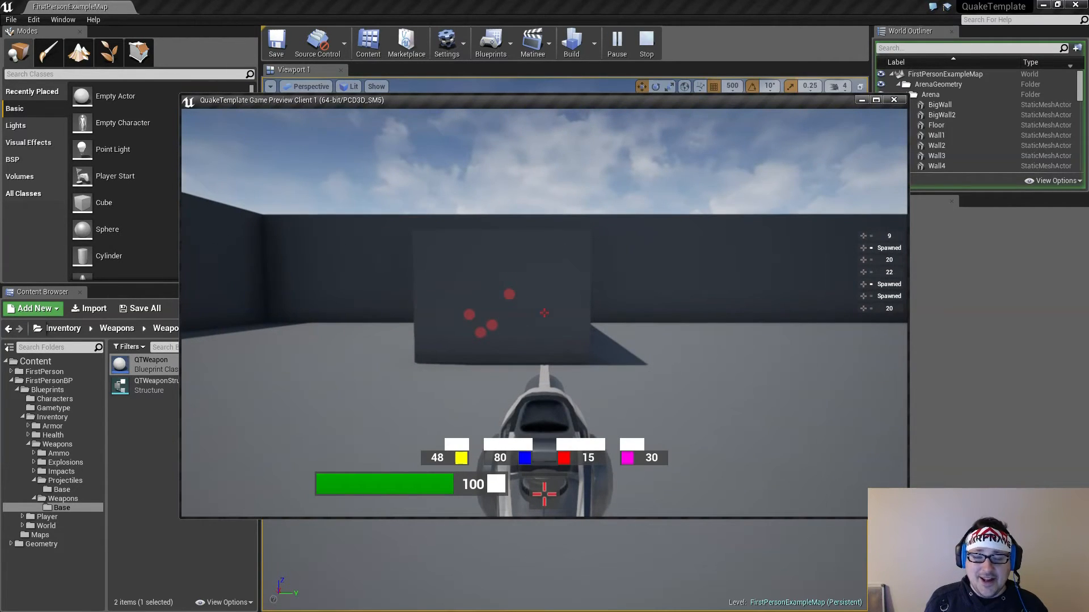
pyautogui.click(545, 313)
pyautogui.press('s')
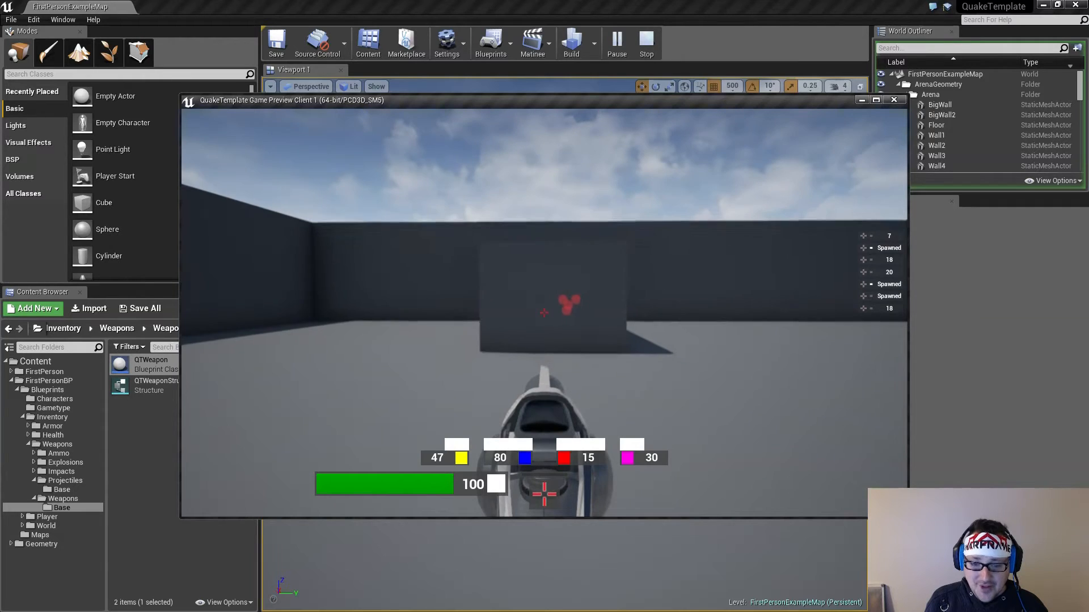
pyautogui.click(545, 313)
pyautogui.press('w')
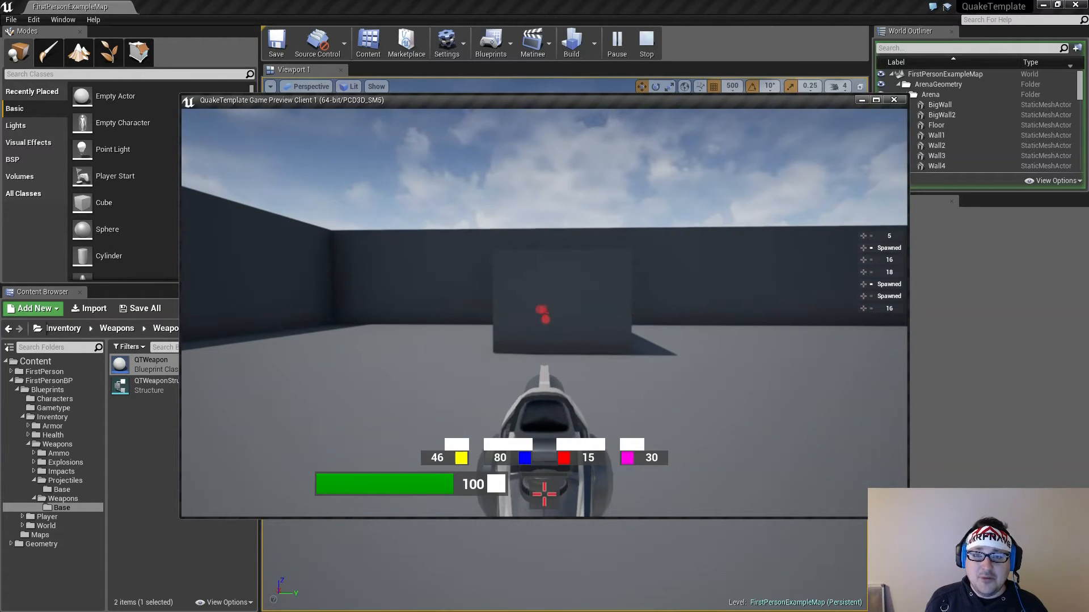
pyautogui.click(544, 312)
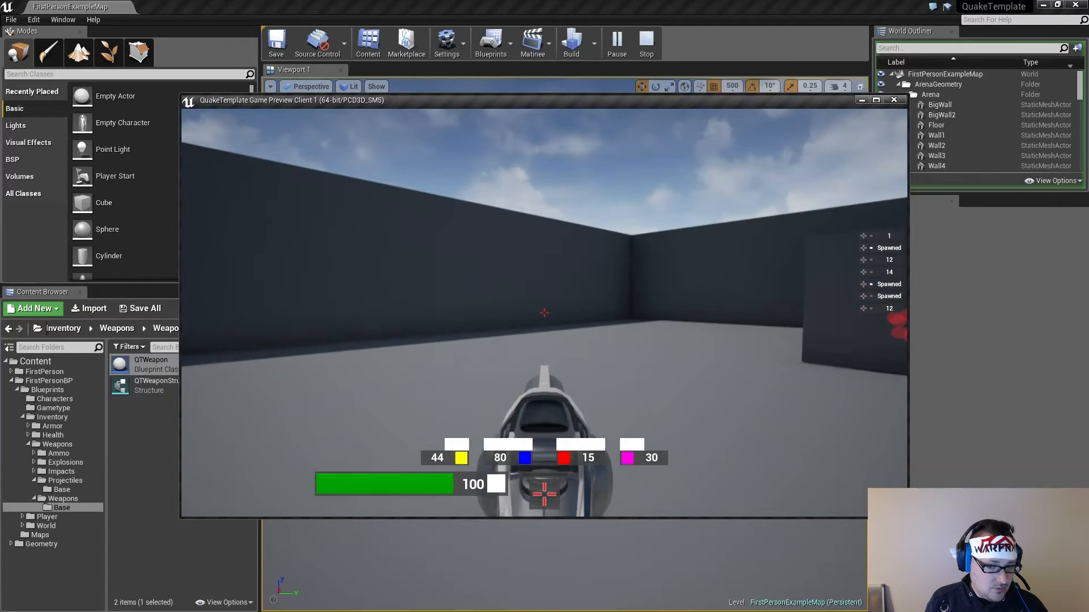
# Test-fire the Super Shotgun repeatedly at the arena's long side wall to check its rate of fire
pyautogui.click(544, 312)
pyautogui.press('s')
pyautogui.click(545, 313)
pyautogui.click(544, 313)
pyautogui.click(544, 313)
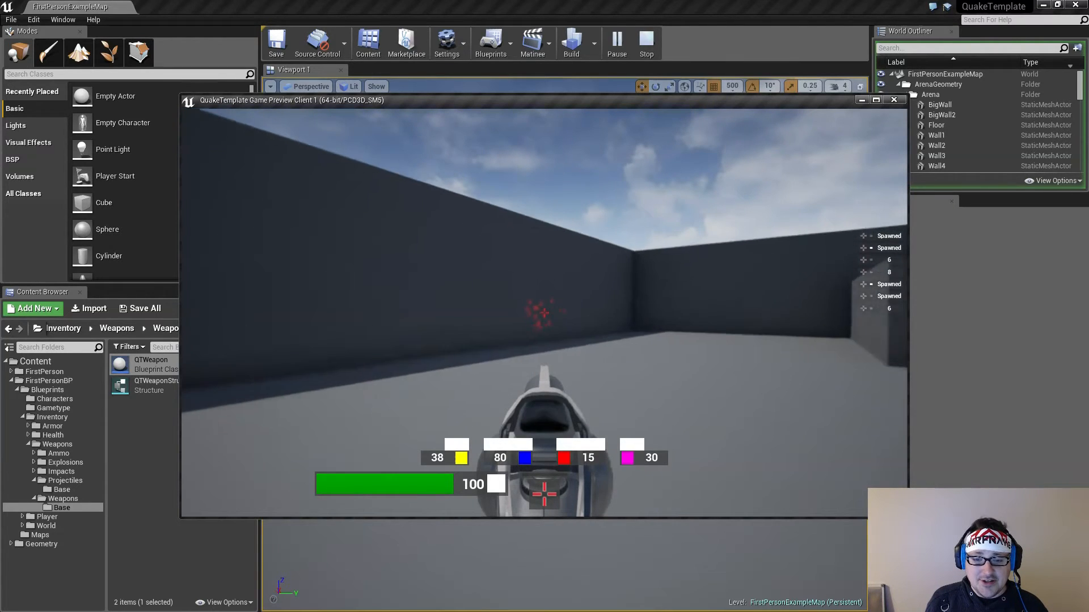
pyautogui.click(544, 312)
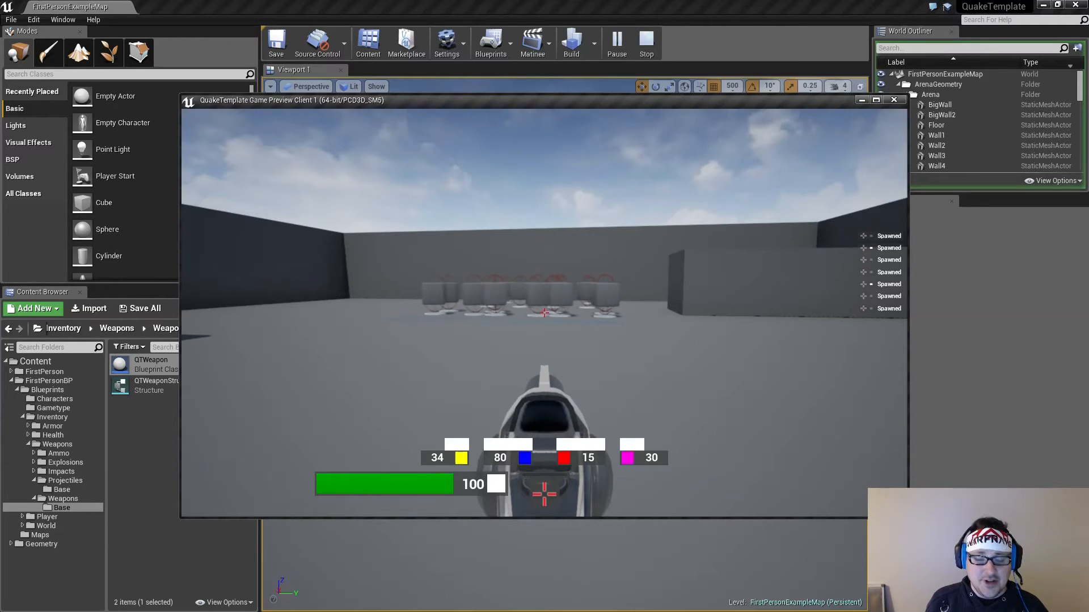
pyautogui.click(545, 313)
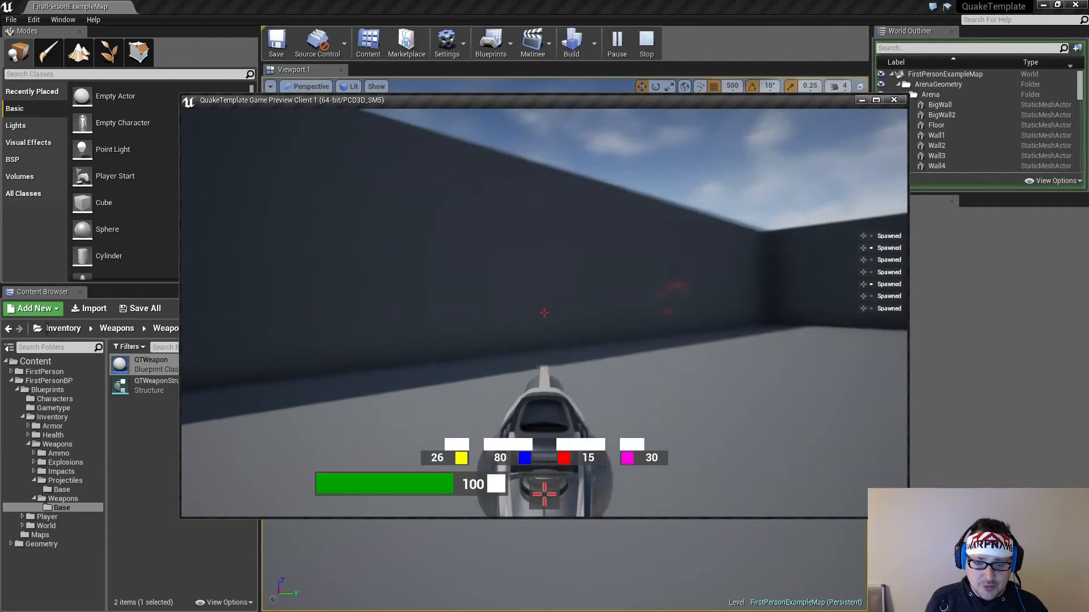
# Test-fire the Nailgun repeatedly at the arena walls to check its rate of fire
pyautogui.click(544, 313)
pyautogui.click(545, 313)
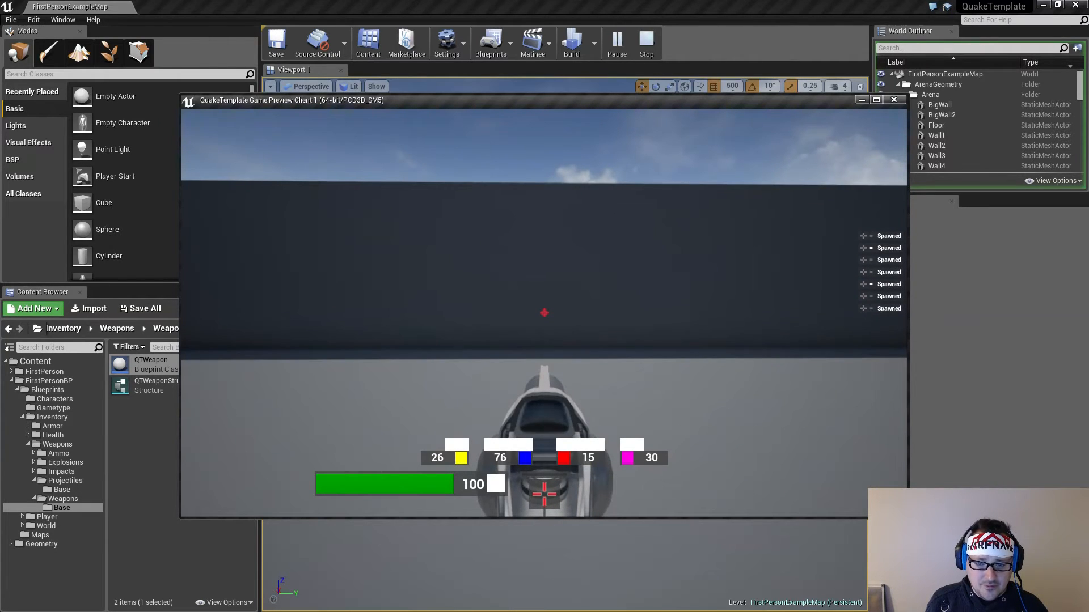
pyautogui.click(544, 313)
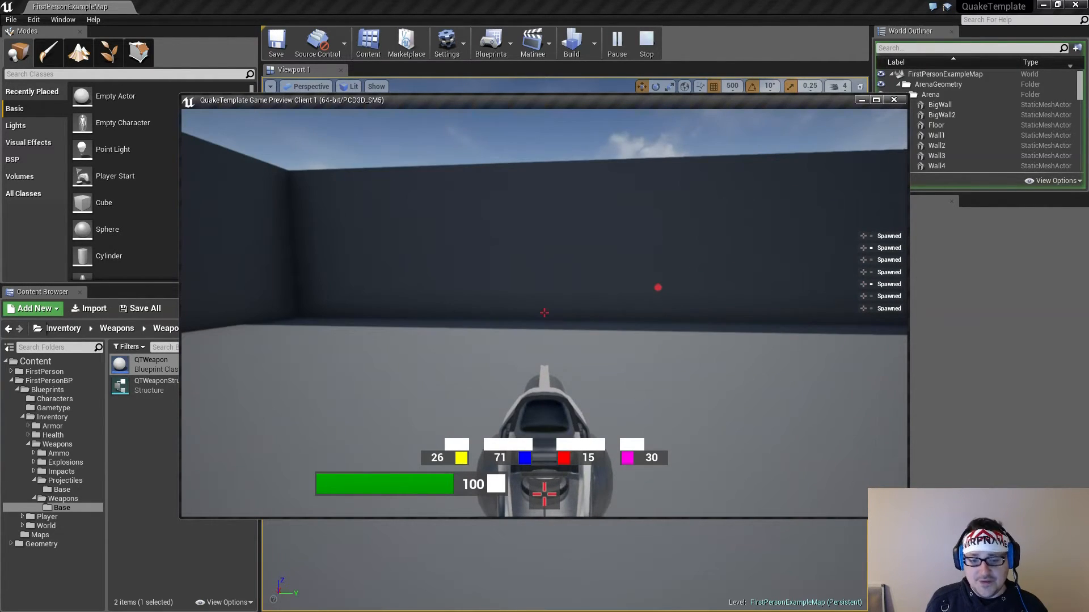
pyautogui.click(544, 313)
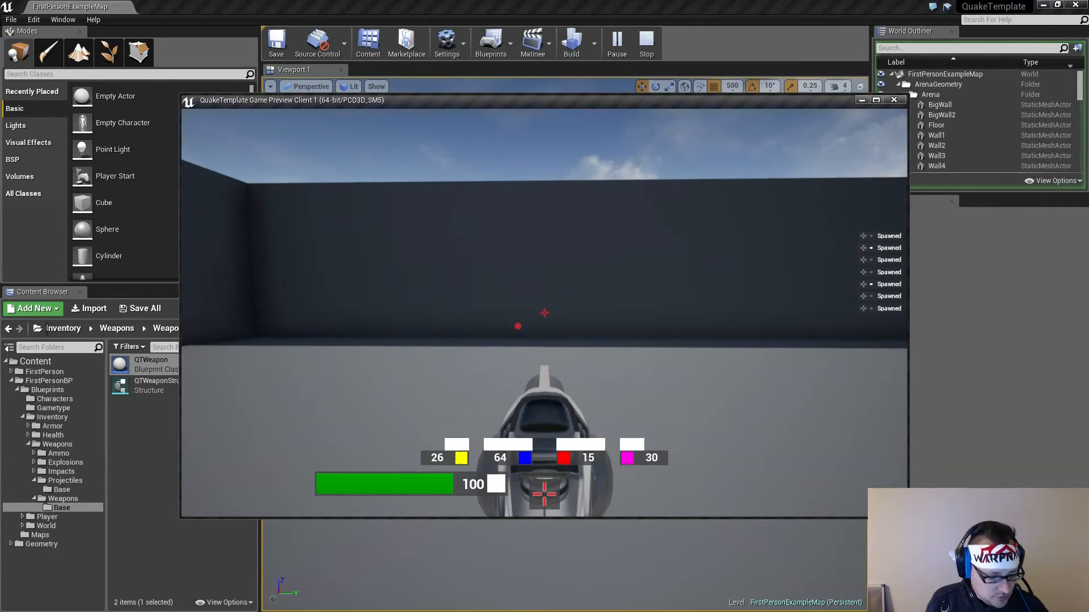
pyautogui.click(545, 313)
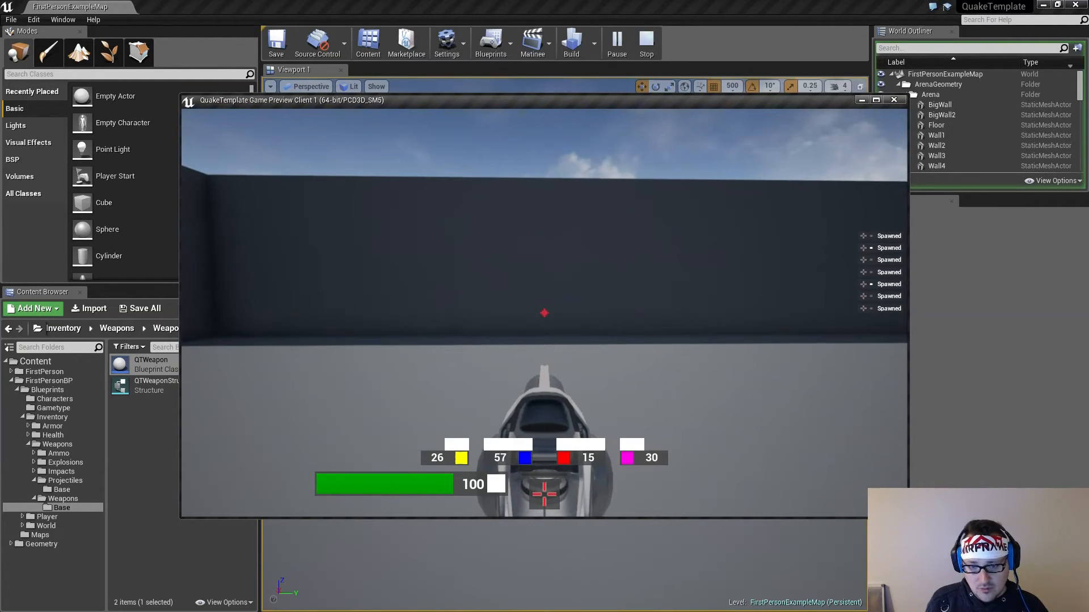
# Test-fire the Super Nailgun repeatedly along the arena walls to check its rate of fire
pyautogui.click(545, 313)
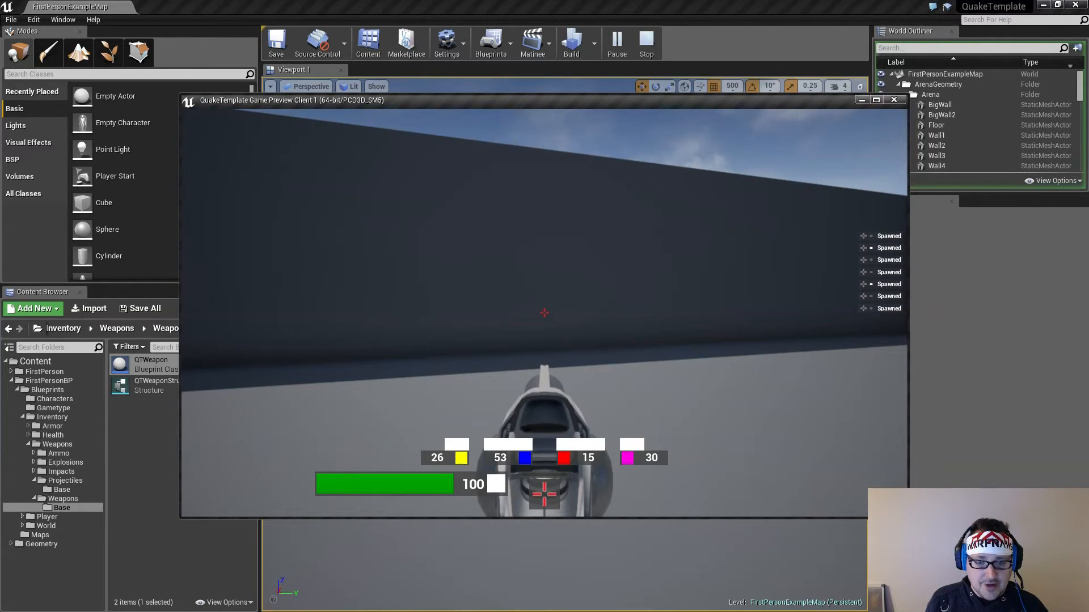
pyautogui.click(544, 313)
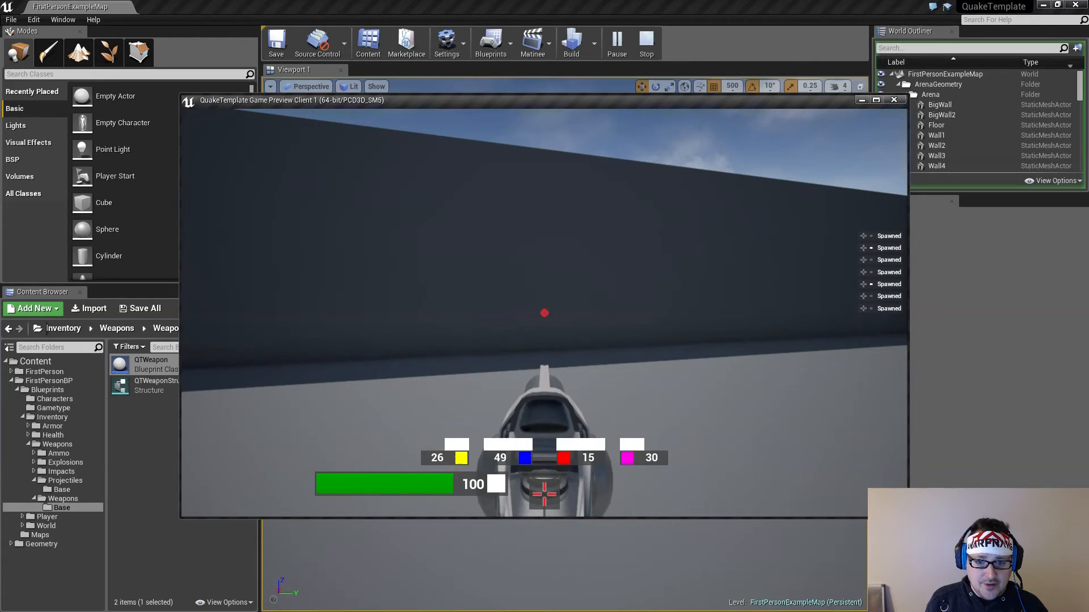
pyautogui.click(544, 313)
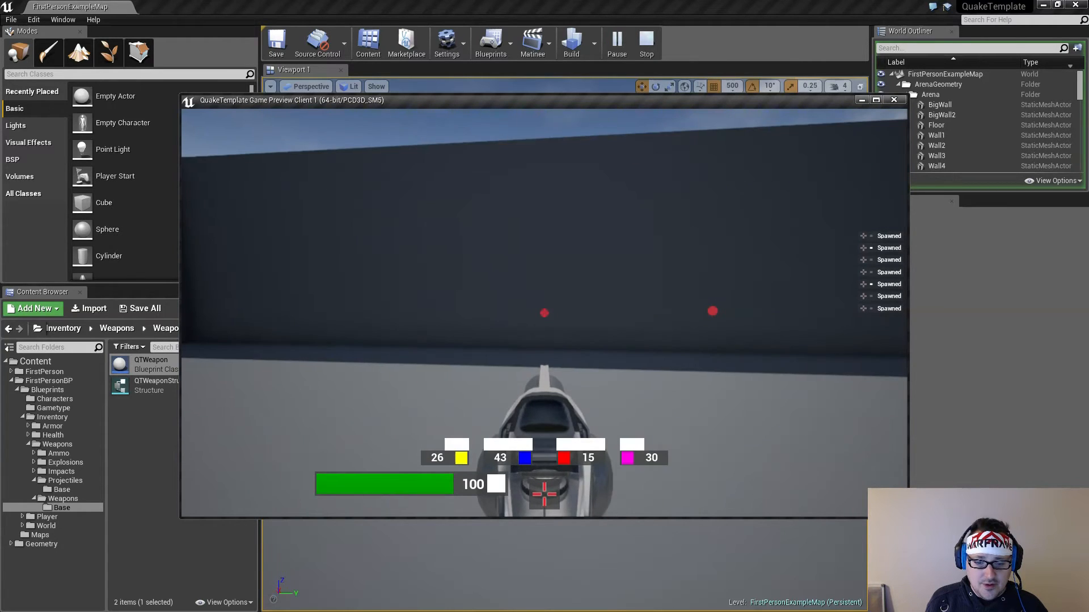
pyautogui.click(544, 313)
pyautogui.click(545, 313)
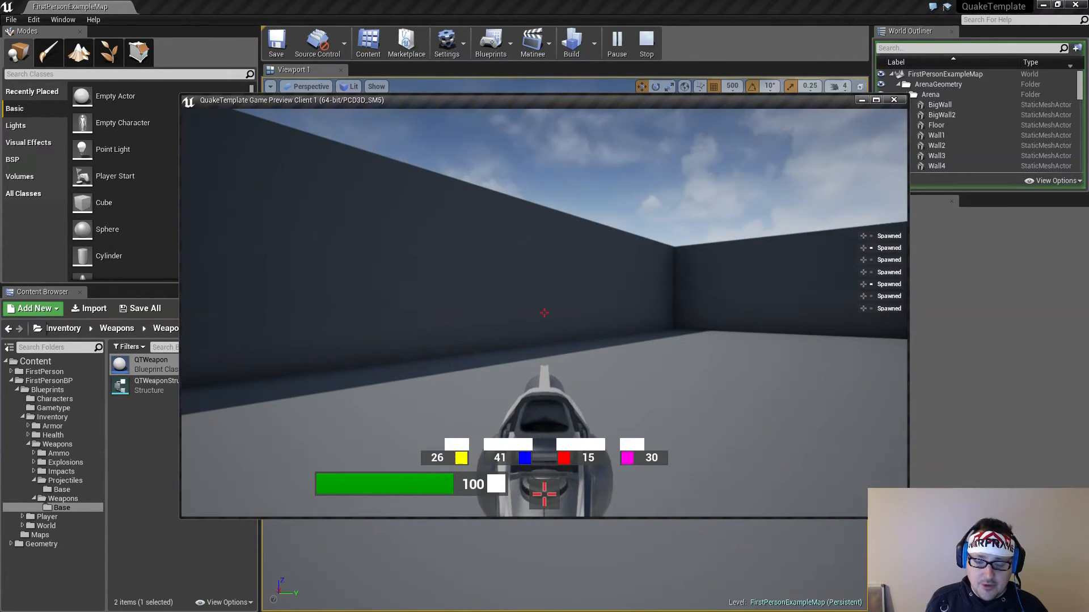
# Test-fire the Grenade Launcher several times at the arena wall to check its refire timing
pyautogui.click(544, 313)
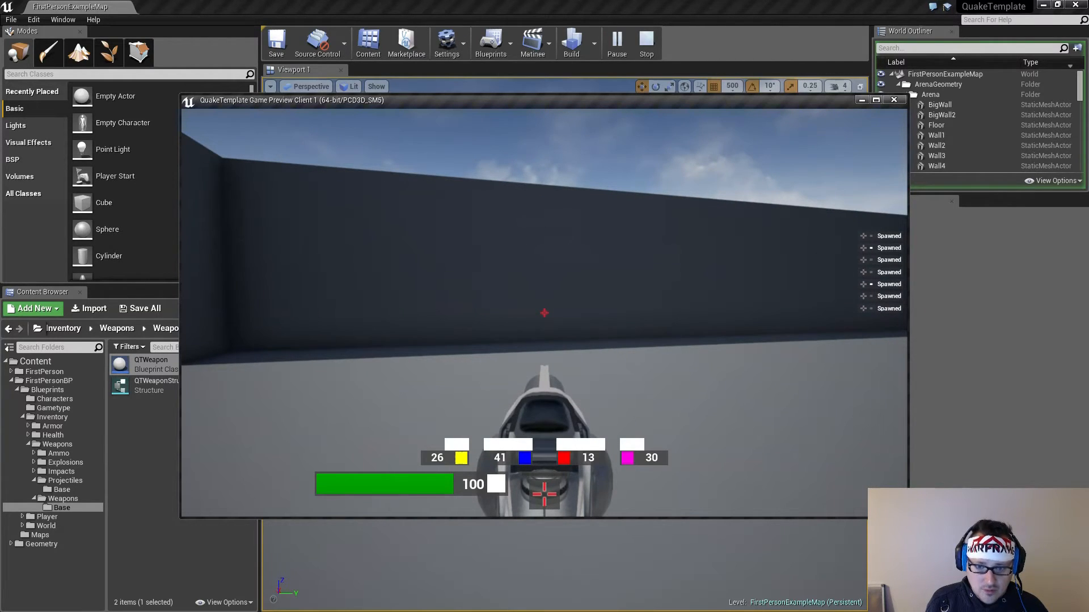
pyautogui.click(544, 313)
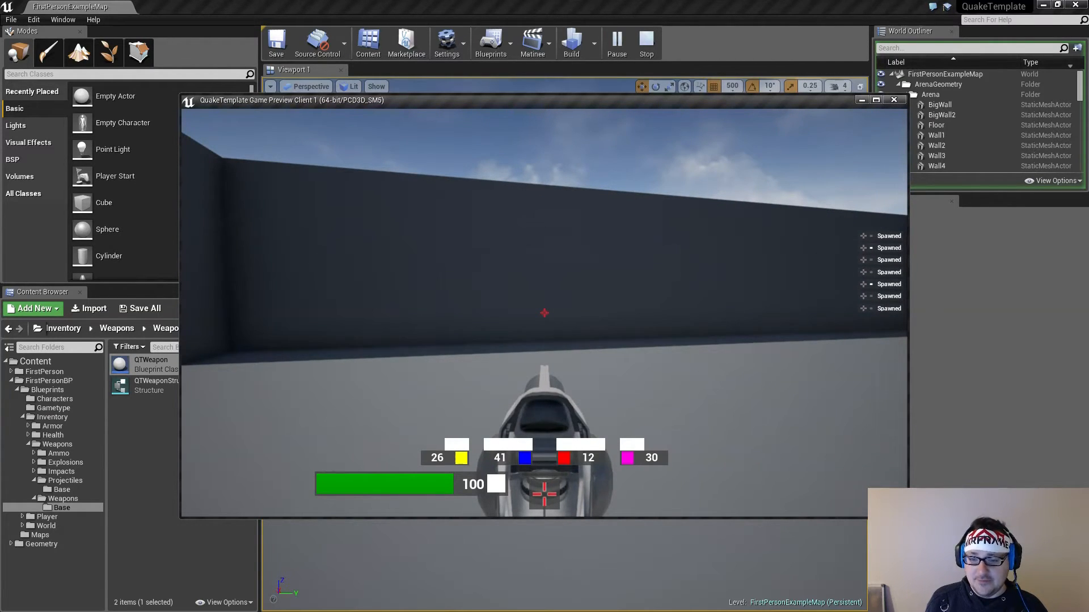
pyautogui.click(545, 313)
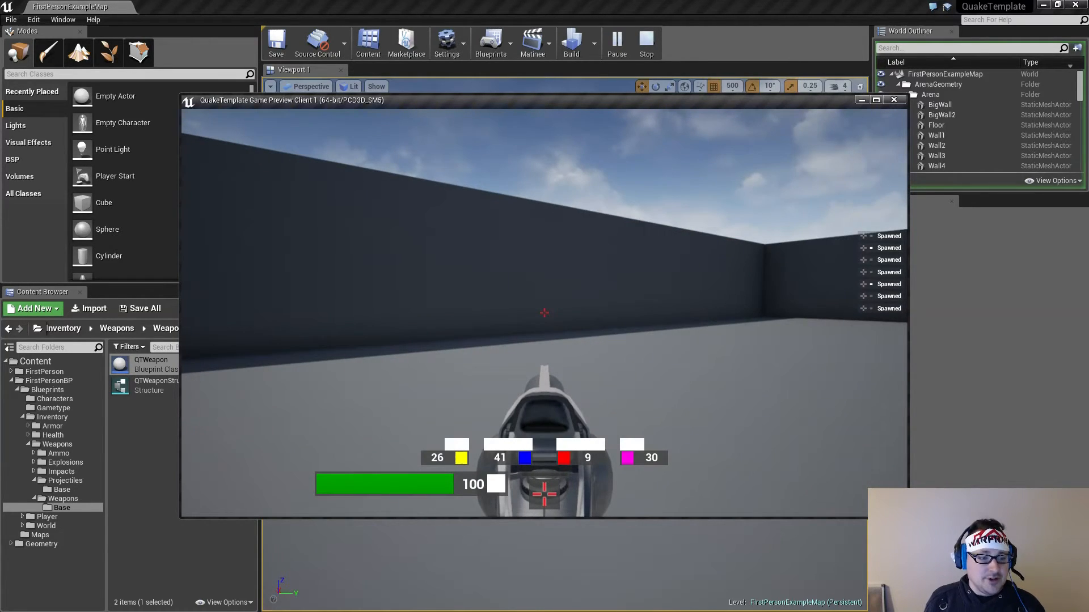
# Test-fire the Rocket Launcher while moving around the arena, aiming at the walls and the freestanding block to check its refire timing
pyautogui.click(543, 312)
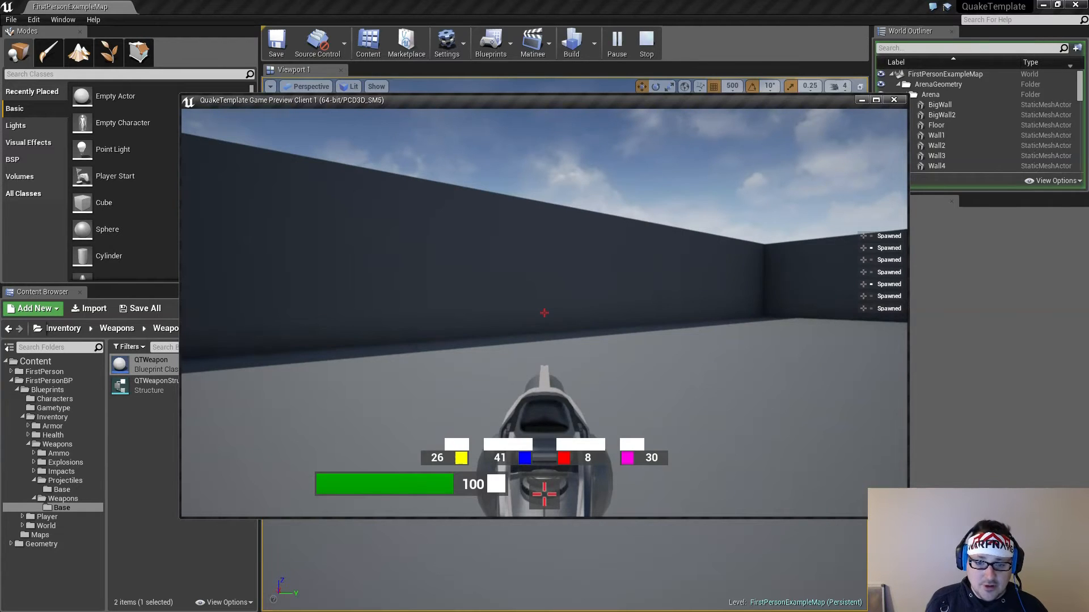
pyautogui.click(544, 313)
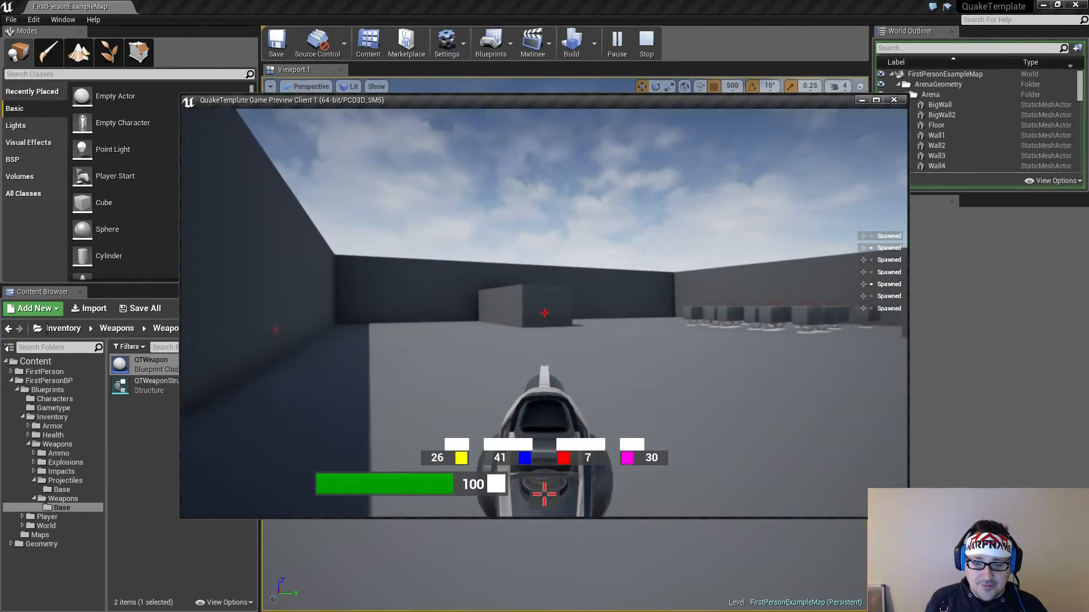
pyautogui.click(544, 313)
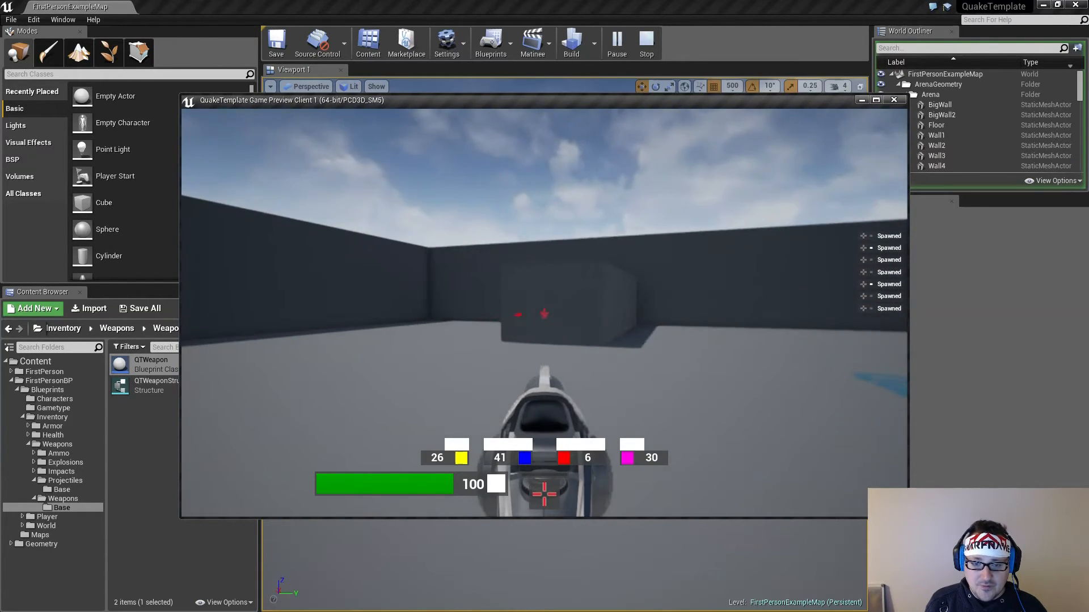
pyautogui.click(543, 312)
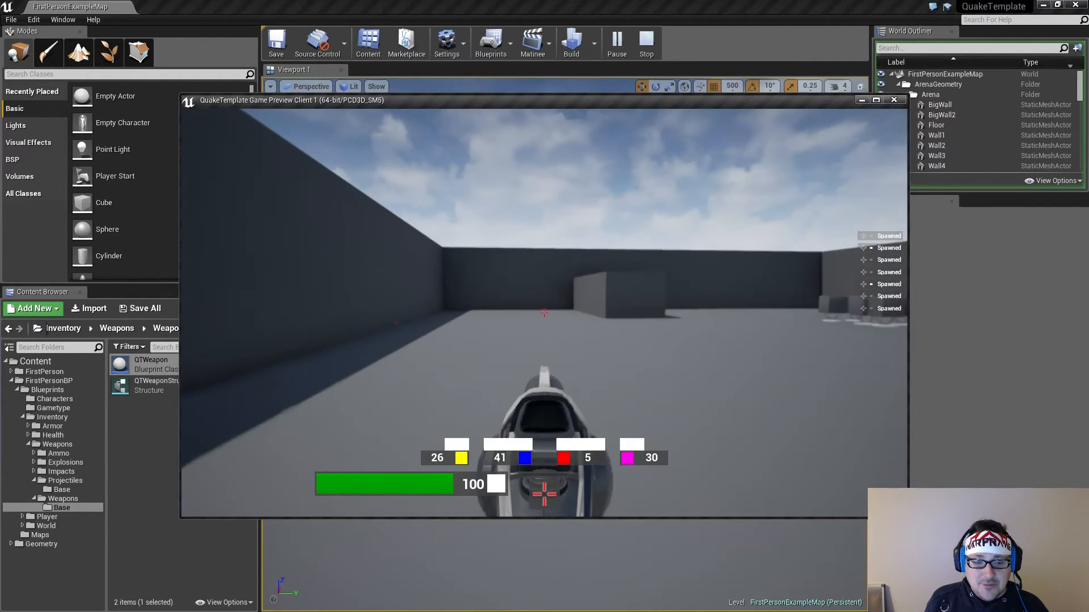
pyautogui.press('w')
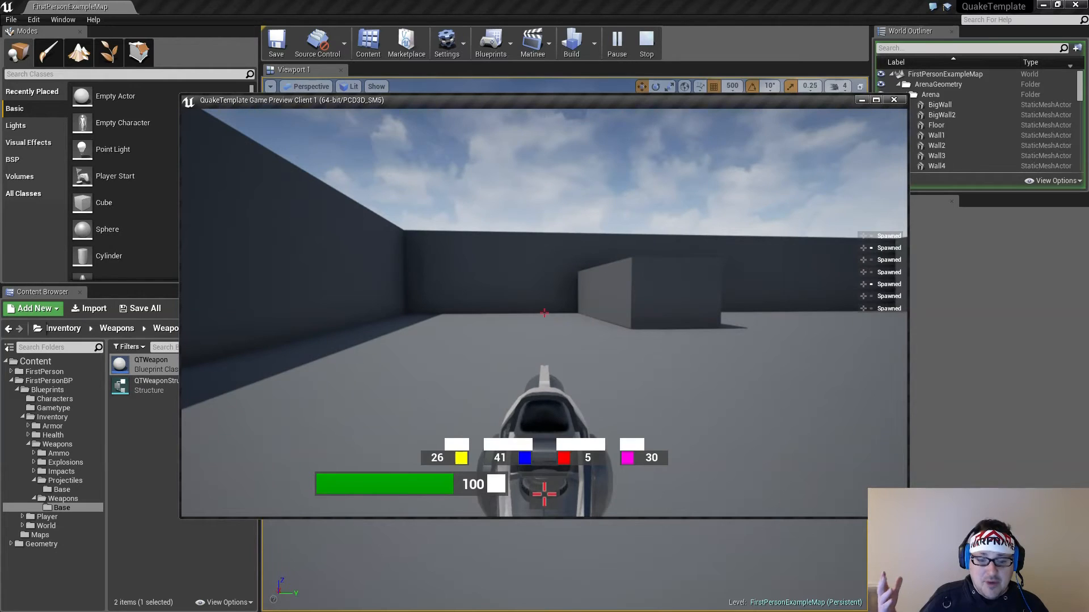
pyautogui.press('w')
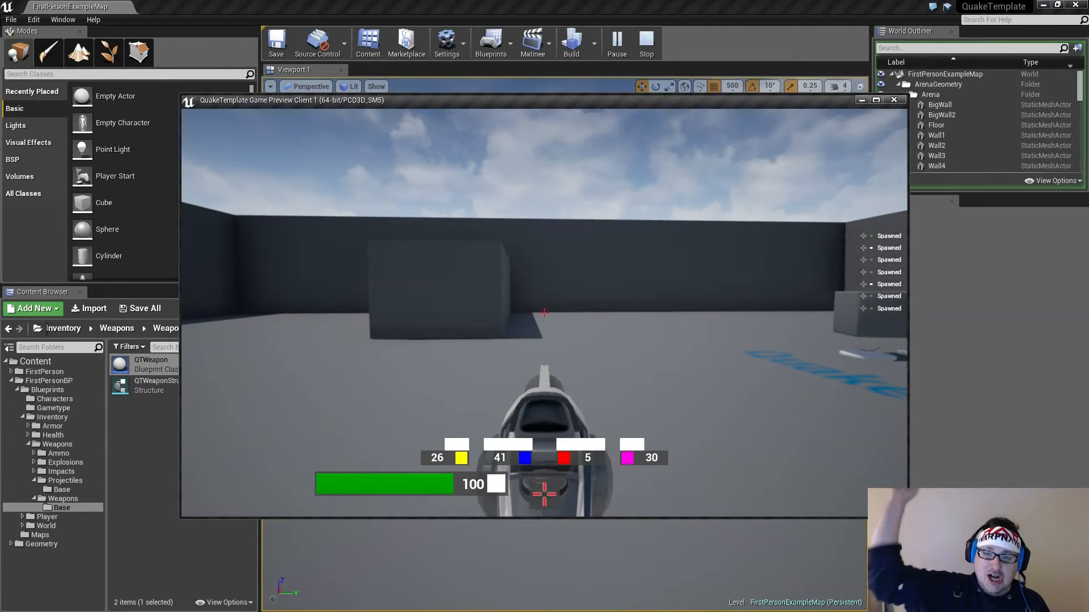
pyautogui.click(544, 313)
pyautogui.press('s')
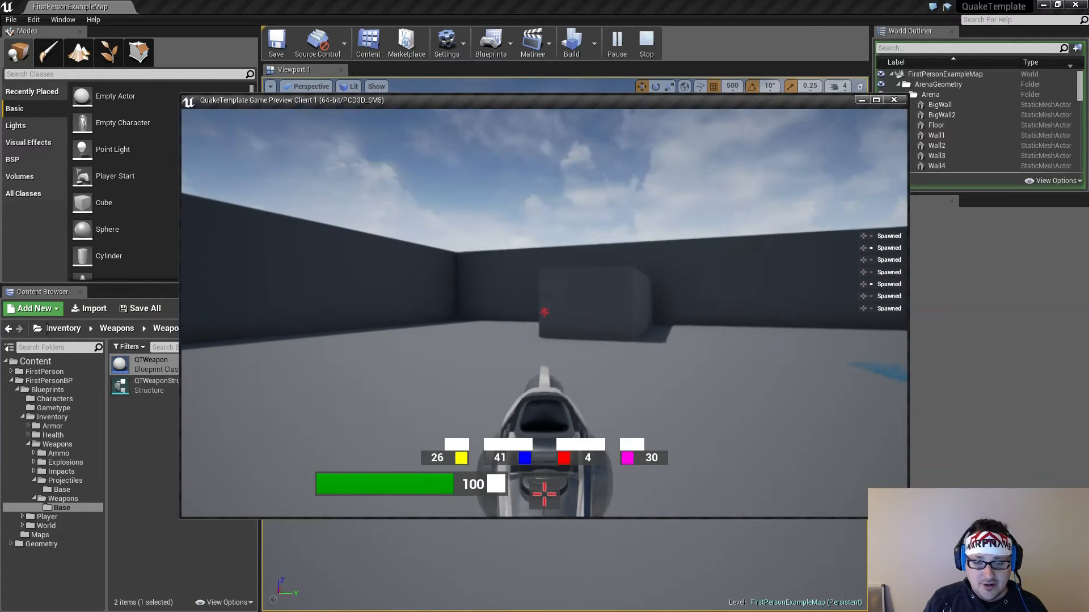
pyautogui.click(545, 313)
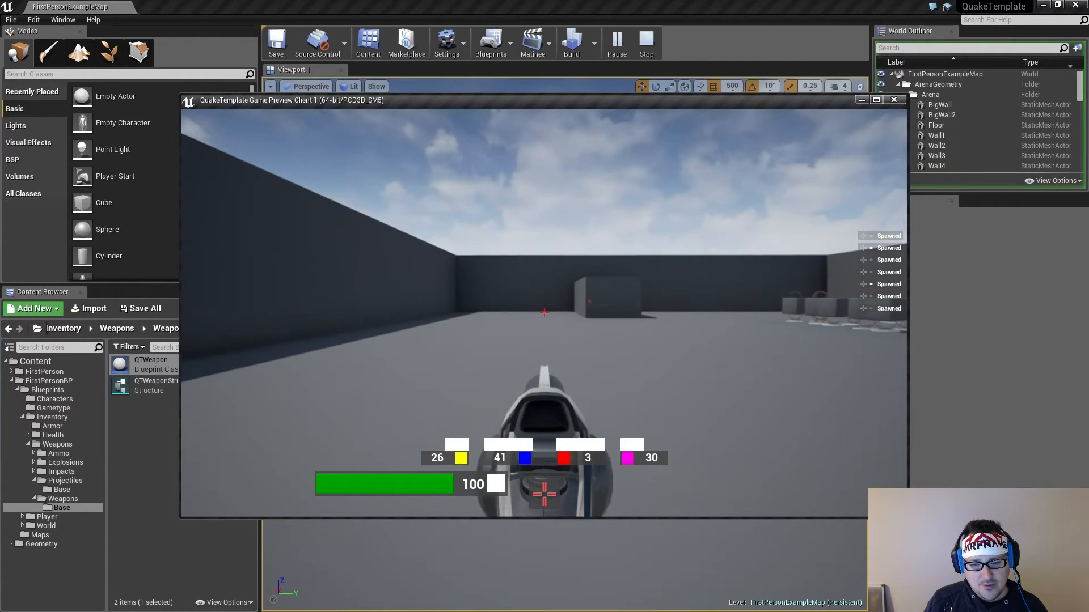
pyautogui.press('w')
pyautogui.click(544, 313)
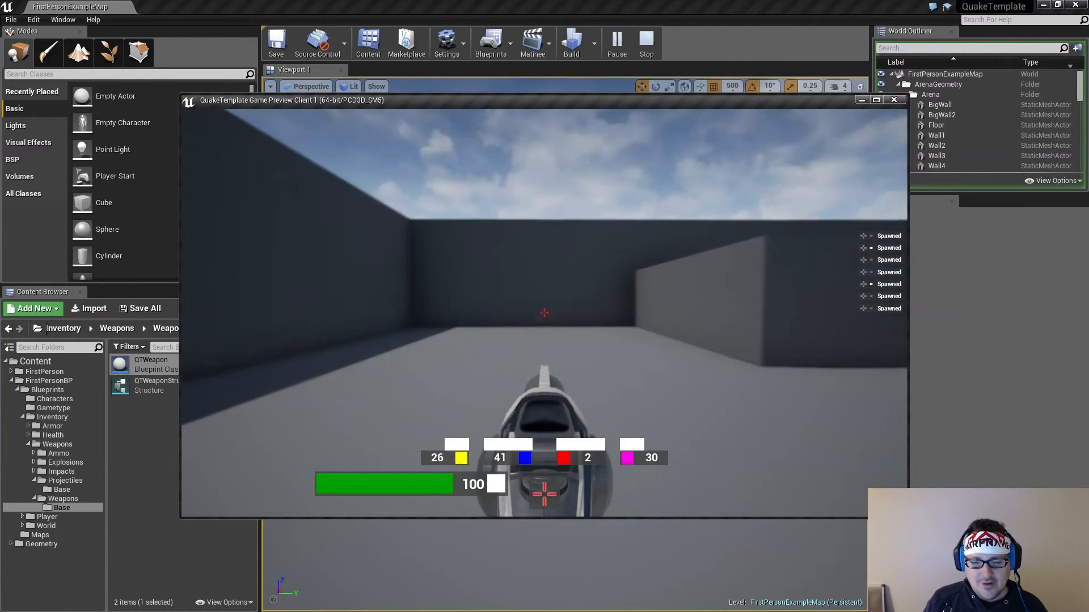
# Test-fire the weapon using the magenta ammo, collect more of that ammo from the pickups, and fire at the arena wall until it is spent
pyautogui.click(545, 313)
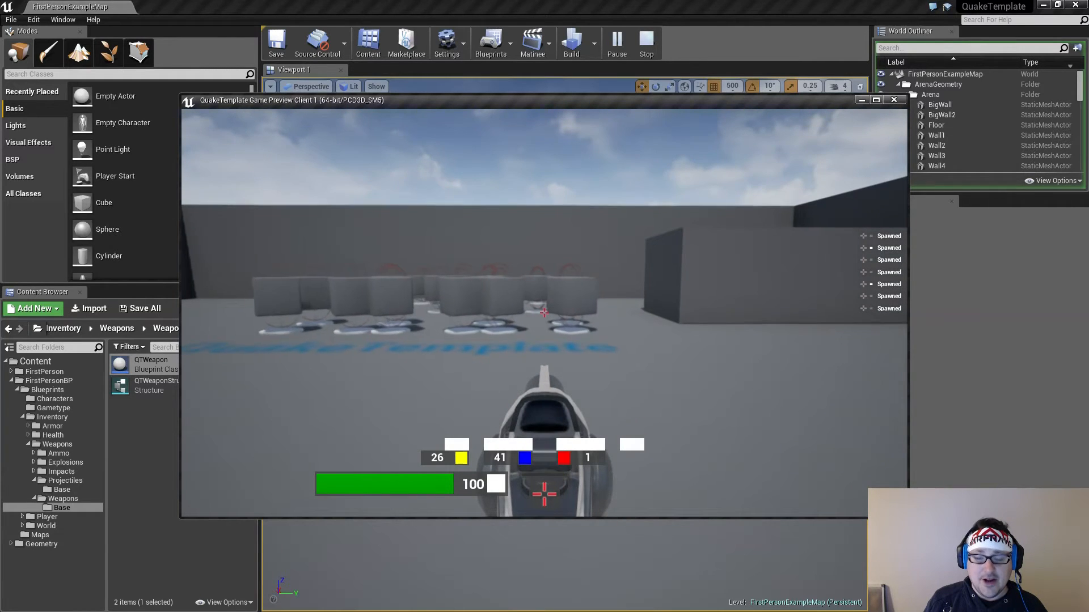
pyautogui.press('w')
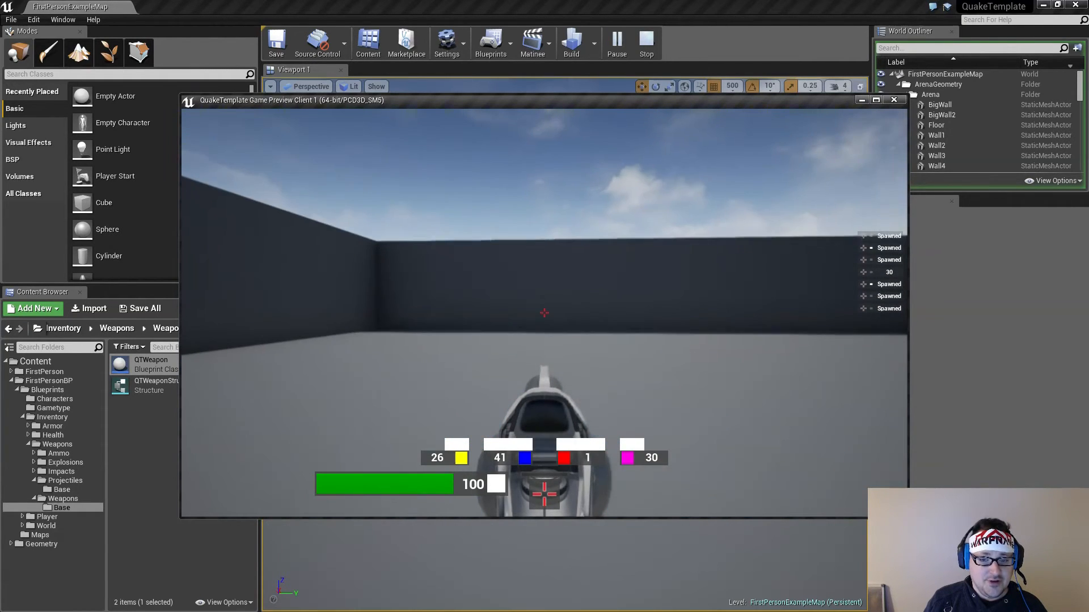
pyautogui.click(544, 313)
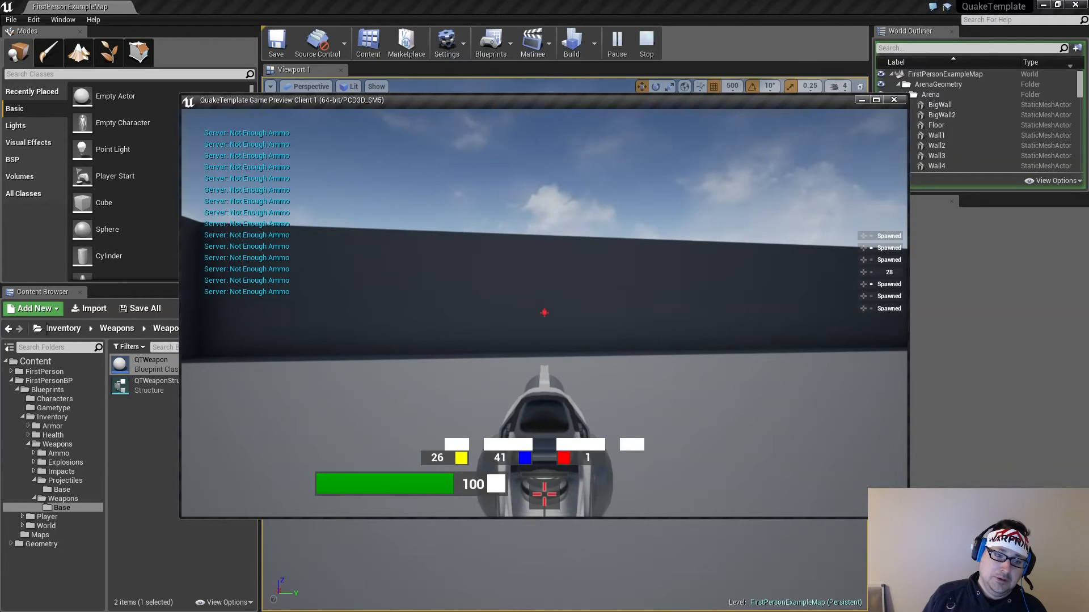
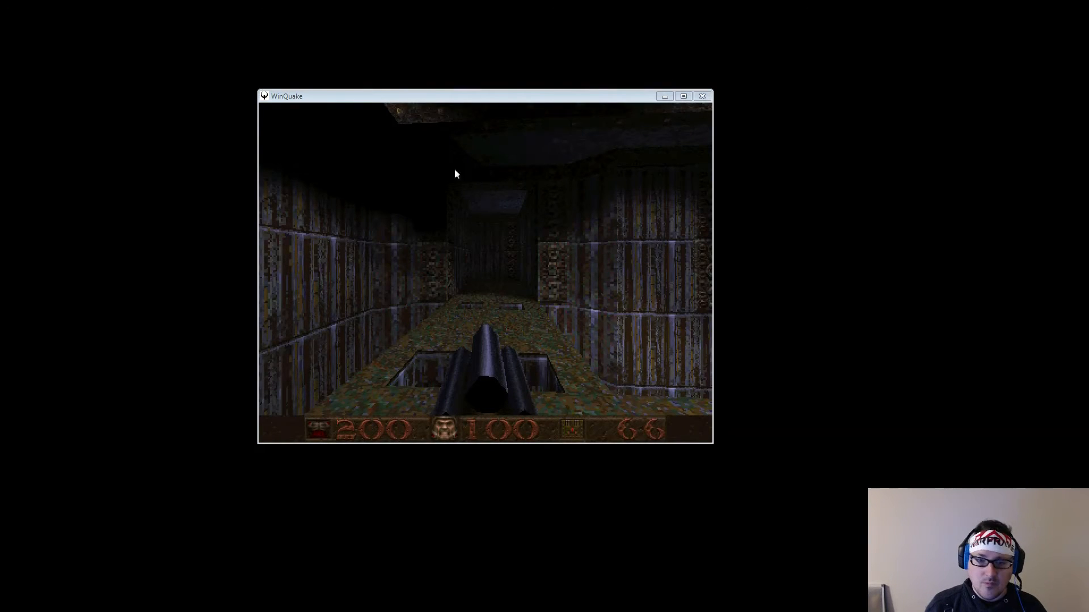
# Fire single shots from the Super Nailgun at the wall and down the corridor in WinQuake to check its ammo use per shot
pyautogui.click(522, 262)
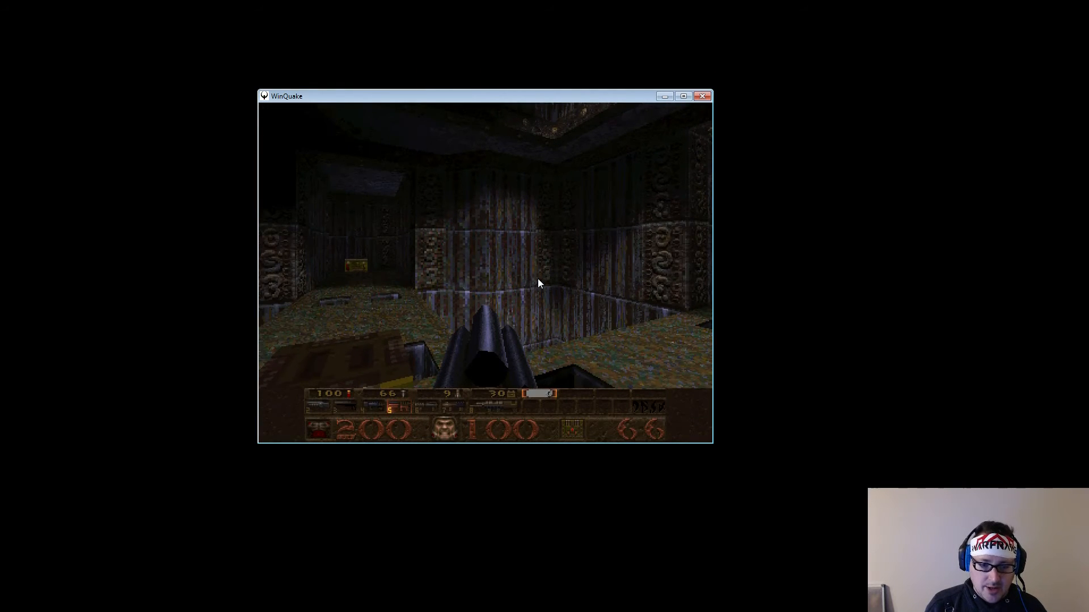
pyautogui.press('ctrl')
pyautogui.press('ctrl')
pyautogui.press('ctrl')
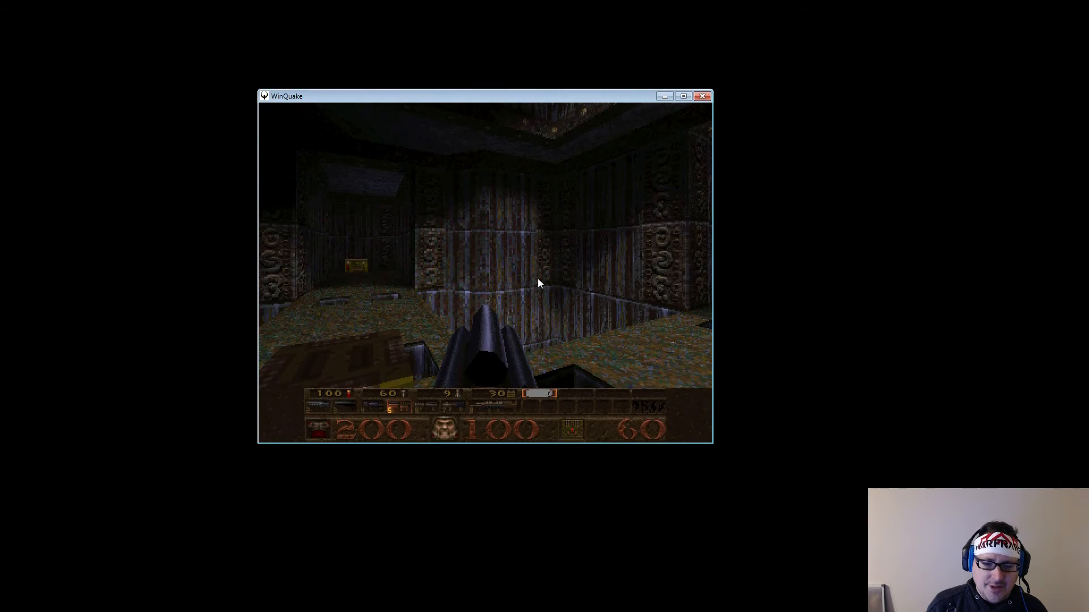
pyautogui.press('ctrl')
pyautogui.press('ctrl')
pyautogui.press('ctrl')
pyautogui.press('ctrl')
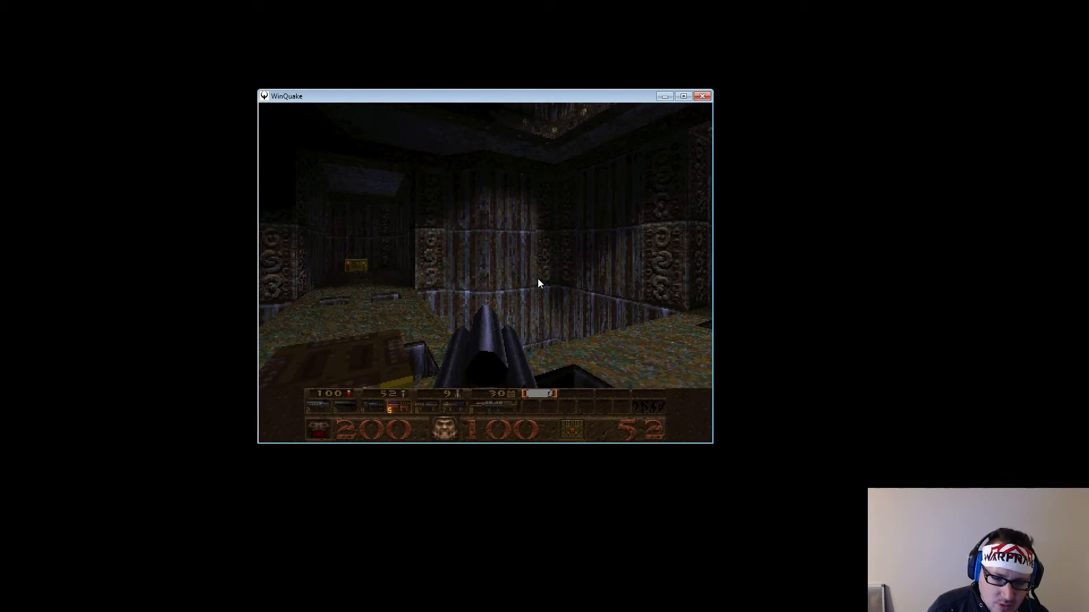
pyautogui.press('ctrl')
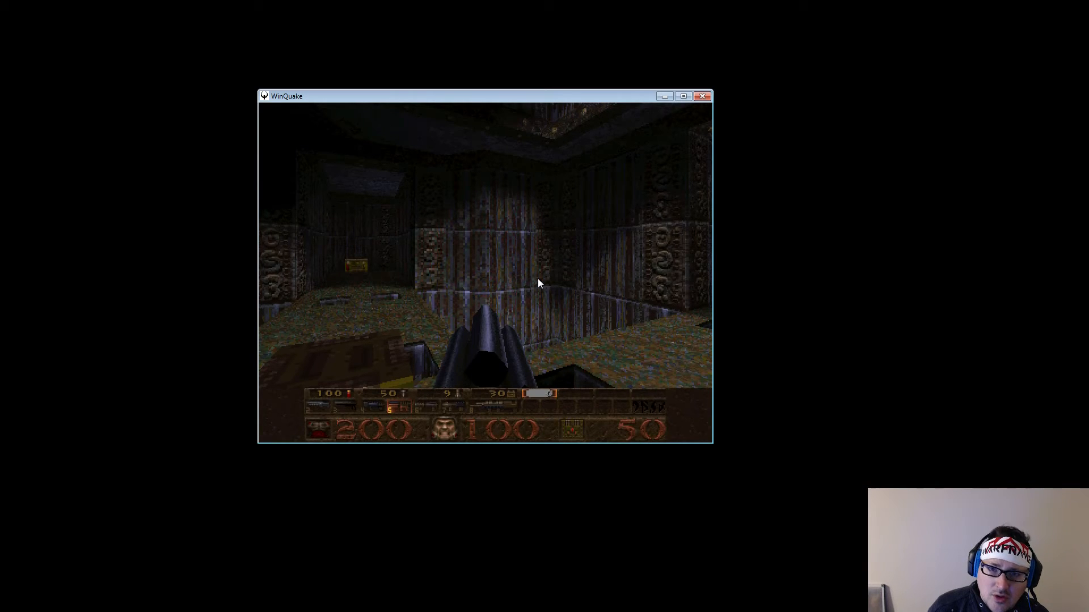
pyautogui.press('ctrl')
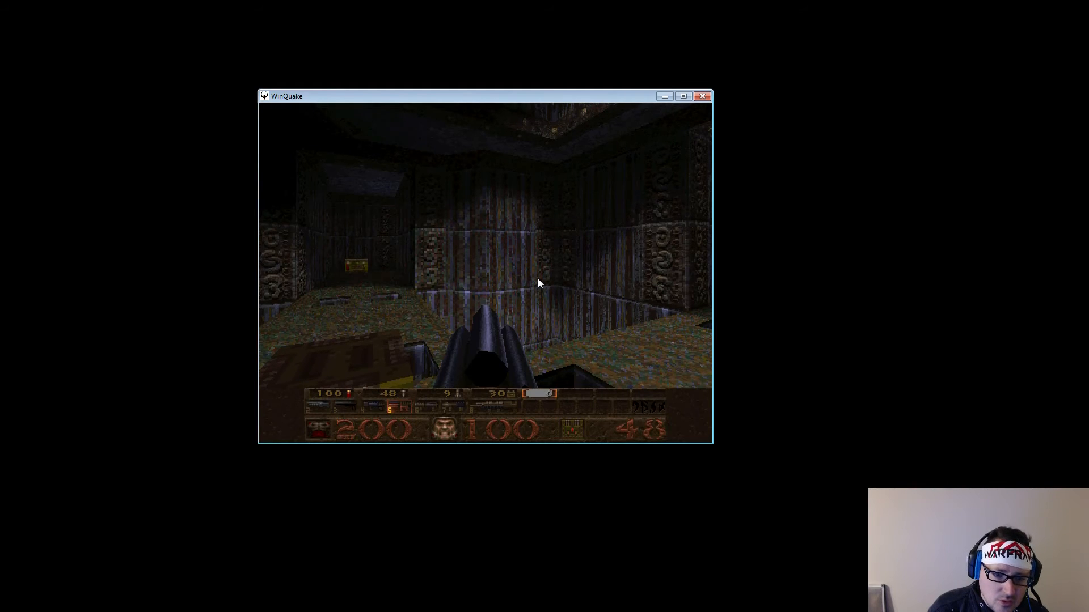
pyautogui.press('ctrl')
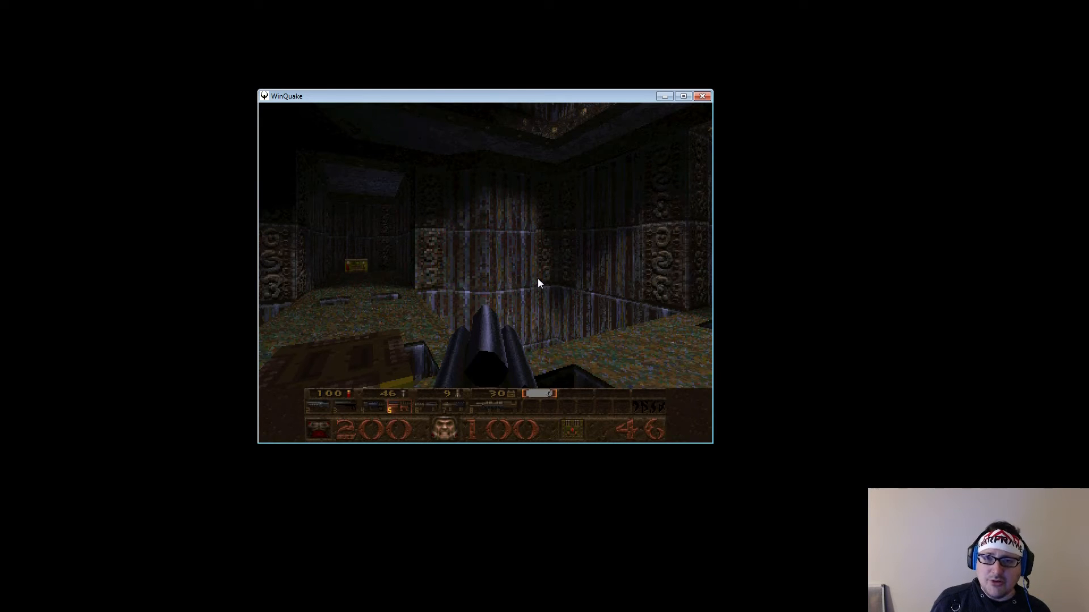
pyautogui.press('Left')
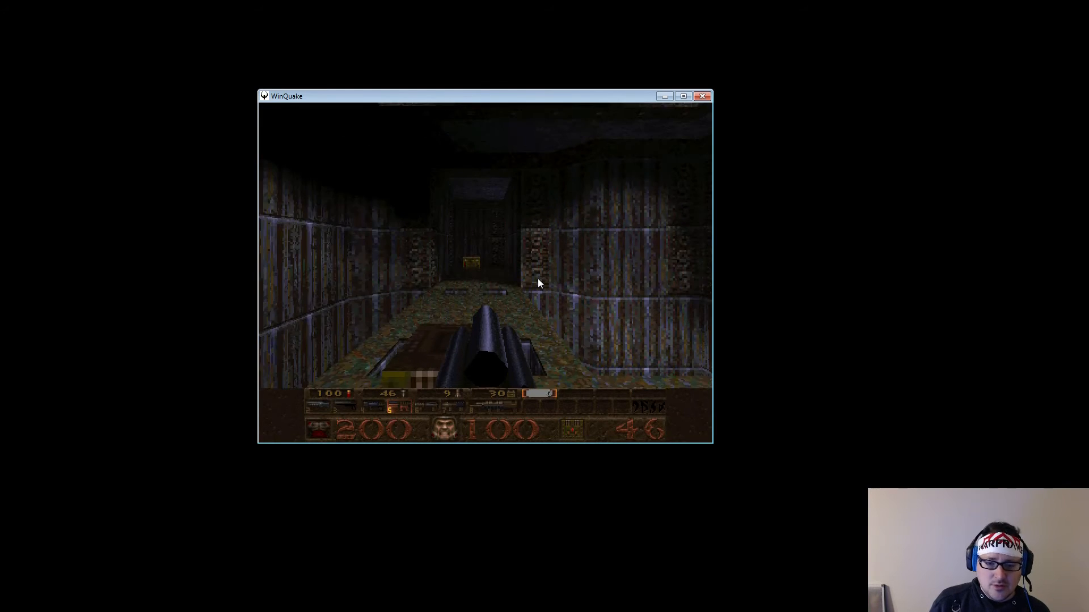
pyautogui.press('ctrl')
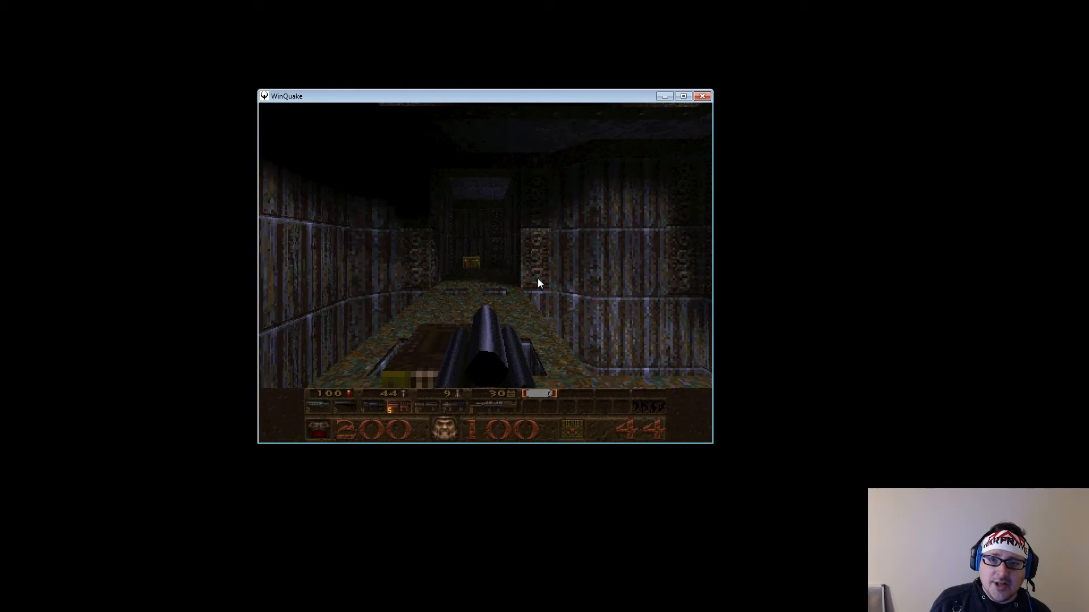
pyautogui.press('ctrl')
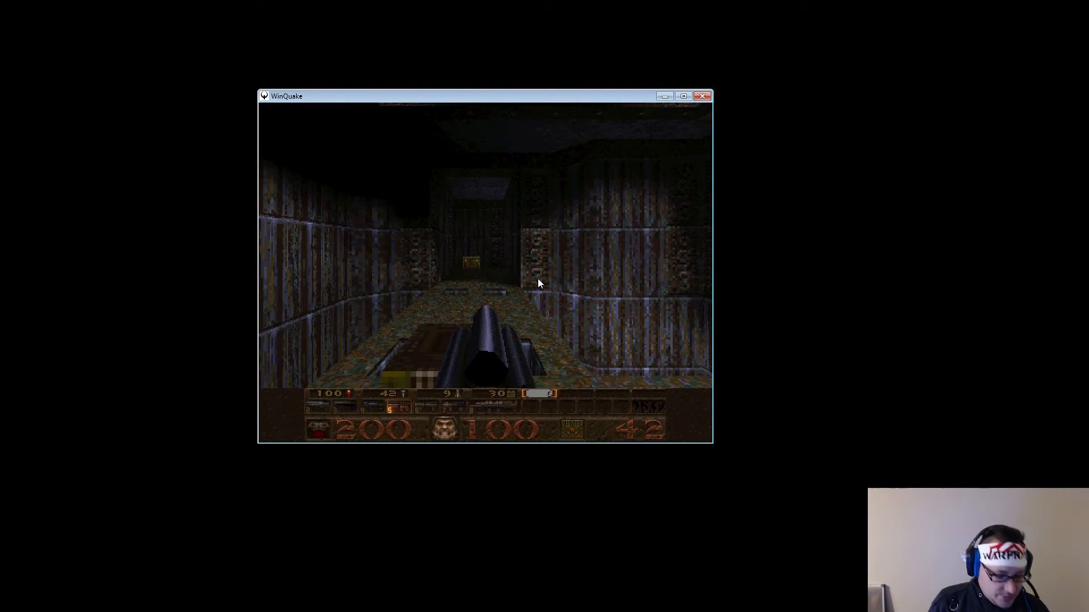
# Switch to the regular Nailgun and fire it down the corridor to compare its ammo use per shot
pyautogui.press('4')
pyautogui.press('ctrl')
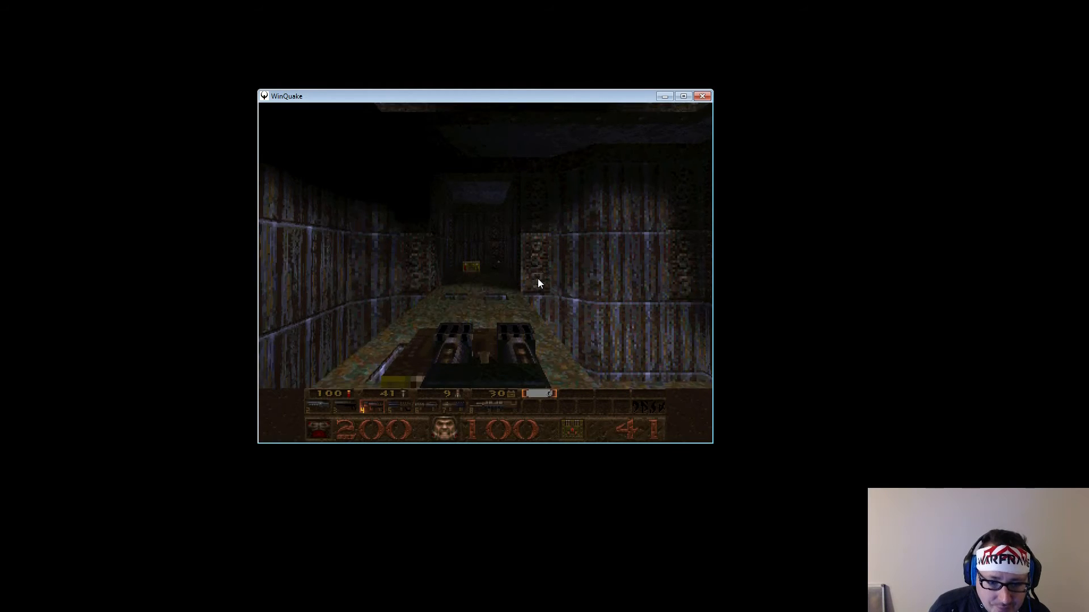
pyautogui.press('ctrl')
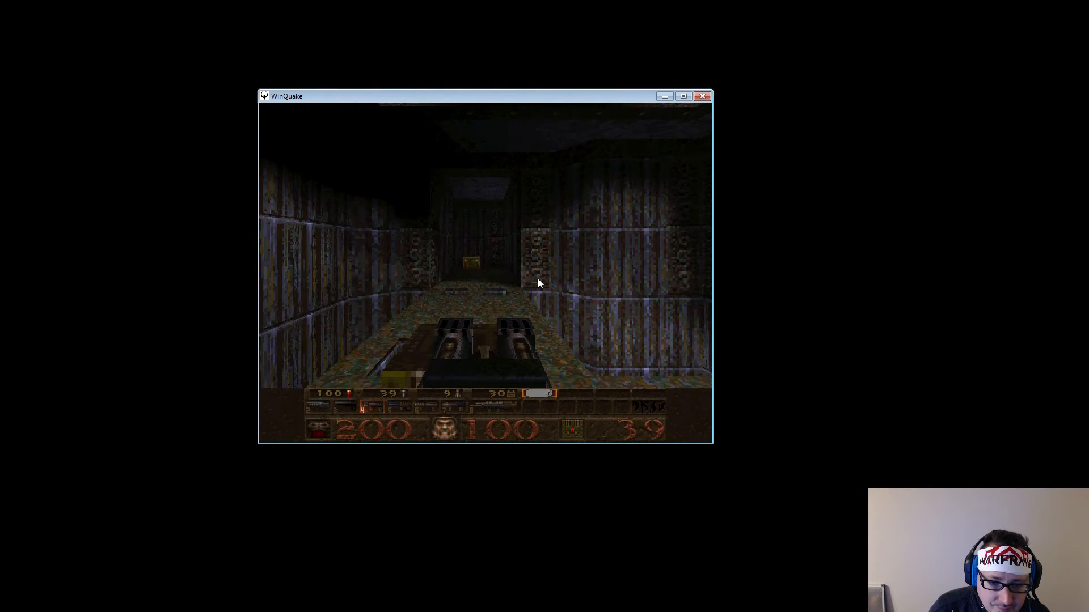
pyautogui.press('Up')
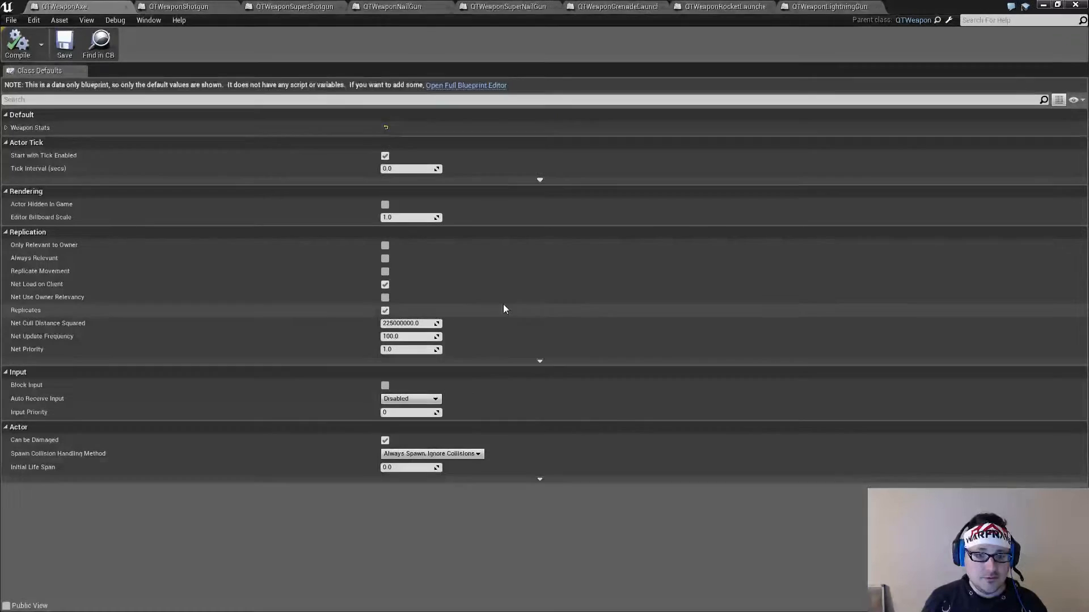
# Set the Axe's AmmoType to QTAmmo in its Weapon Stats, then compile and save the blueprint
pyautogui.click(5, 128)
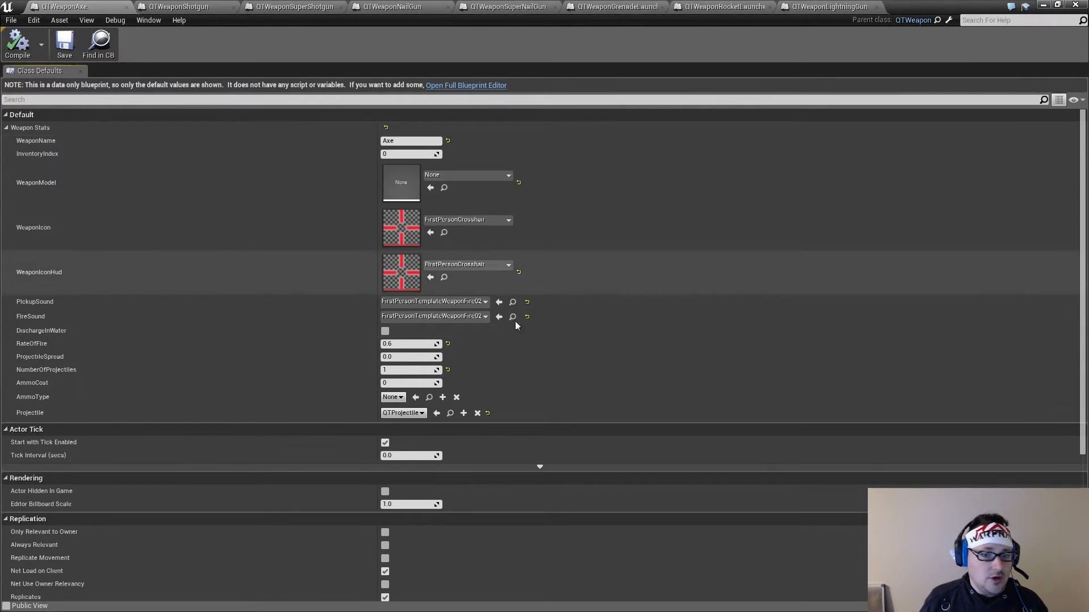
pyautogui.click(398, 399)
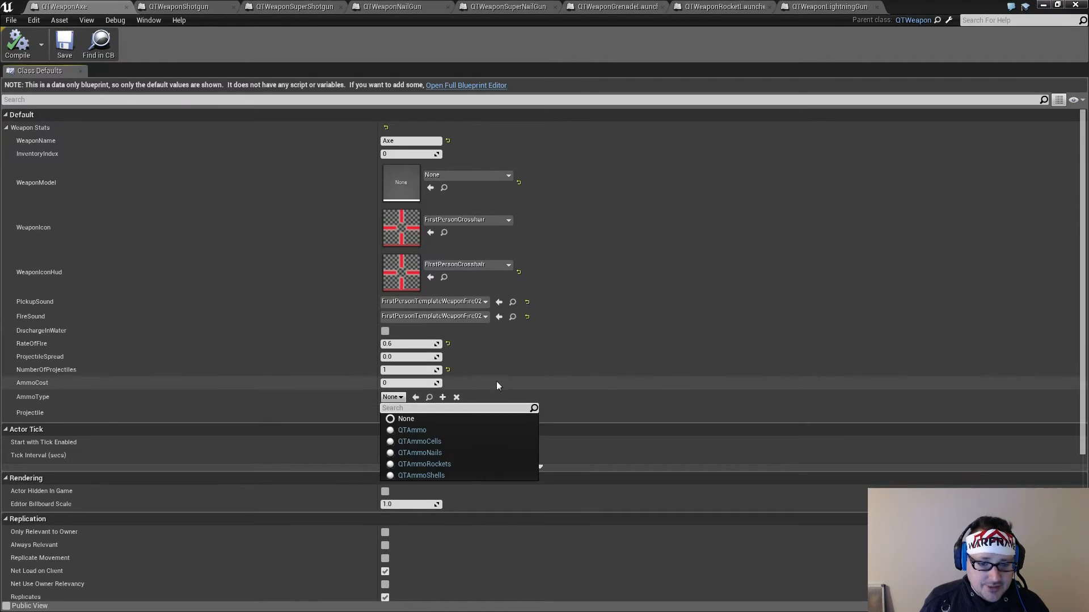
pyautogui.click(463, 431)
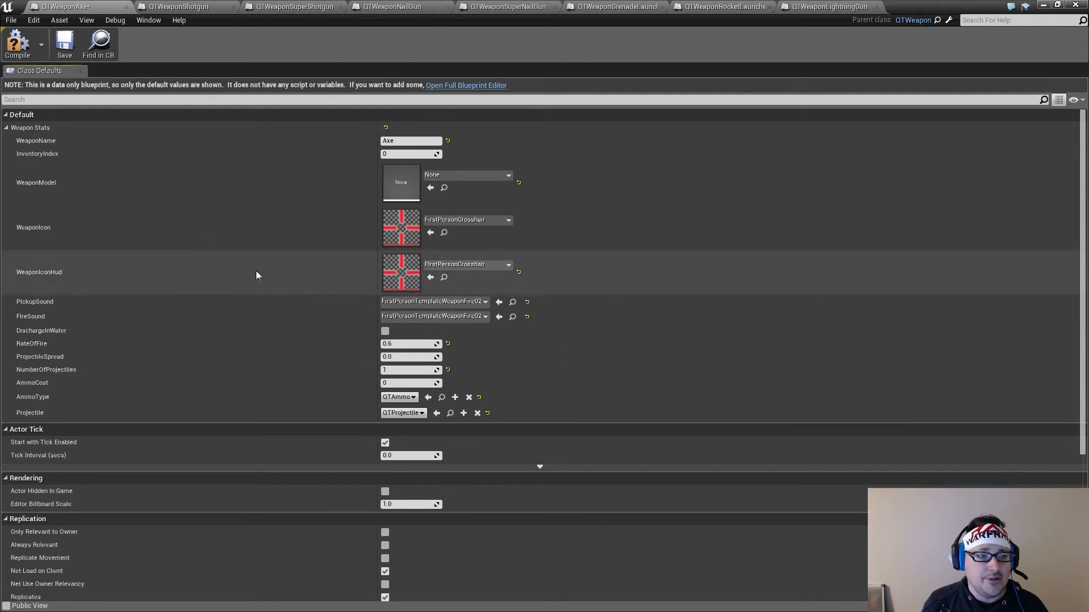
pyautogui.click(17, 43)
pyautogui.click(62, 44)
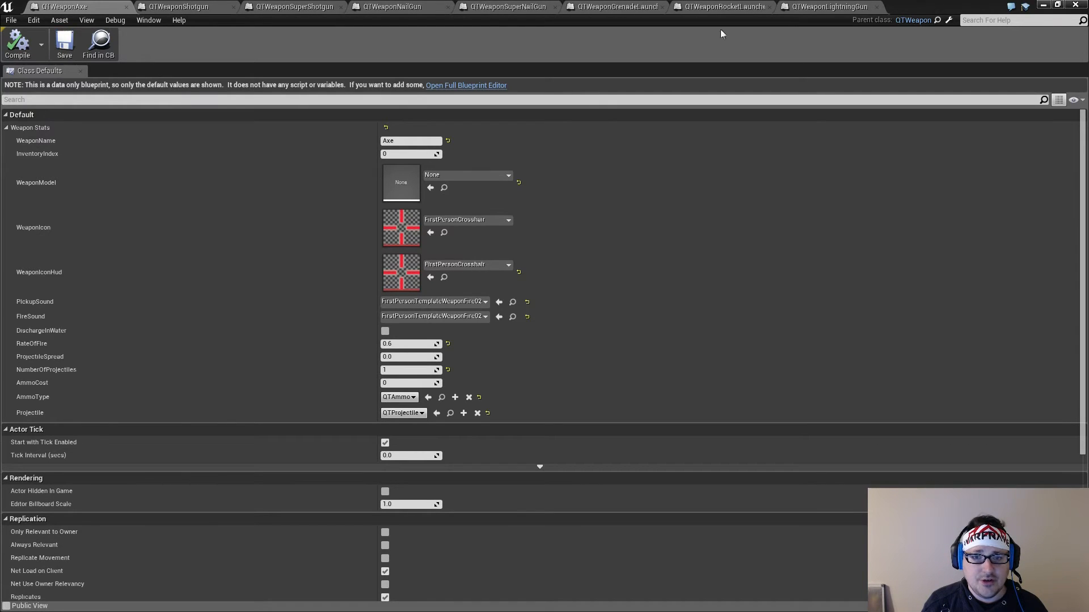
# Play-test the map with the Axe equipped while moving around the arena to check its ammo handling, and end the session
pyautogui.click(1044, 5)
pyautogui.click(617, 41)
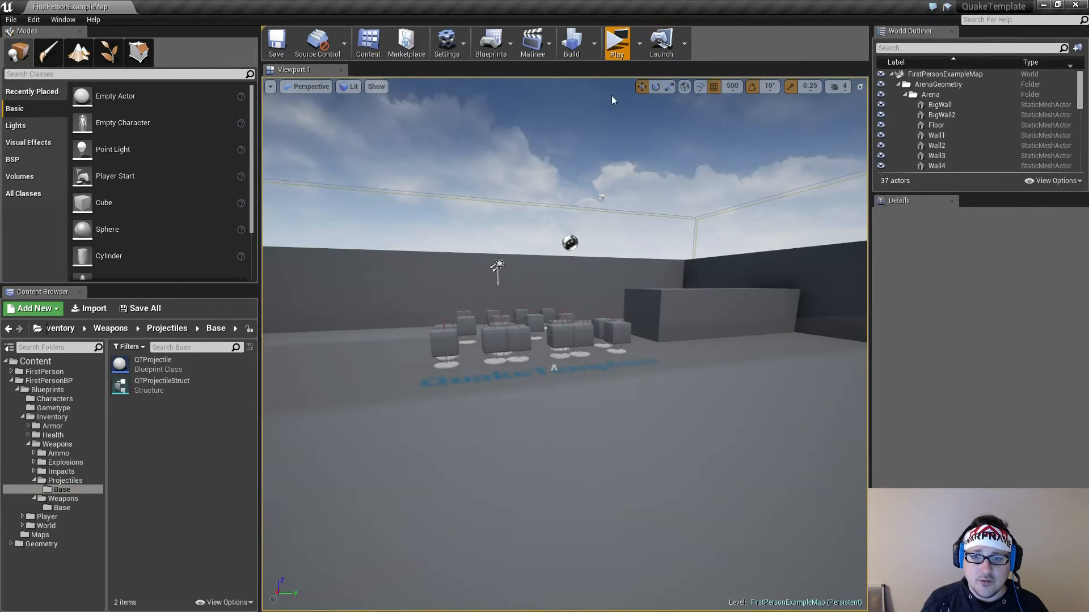
pyautogui.press('w')
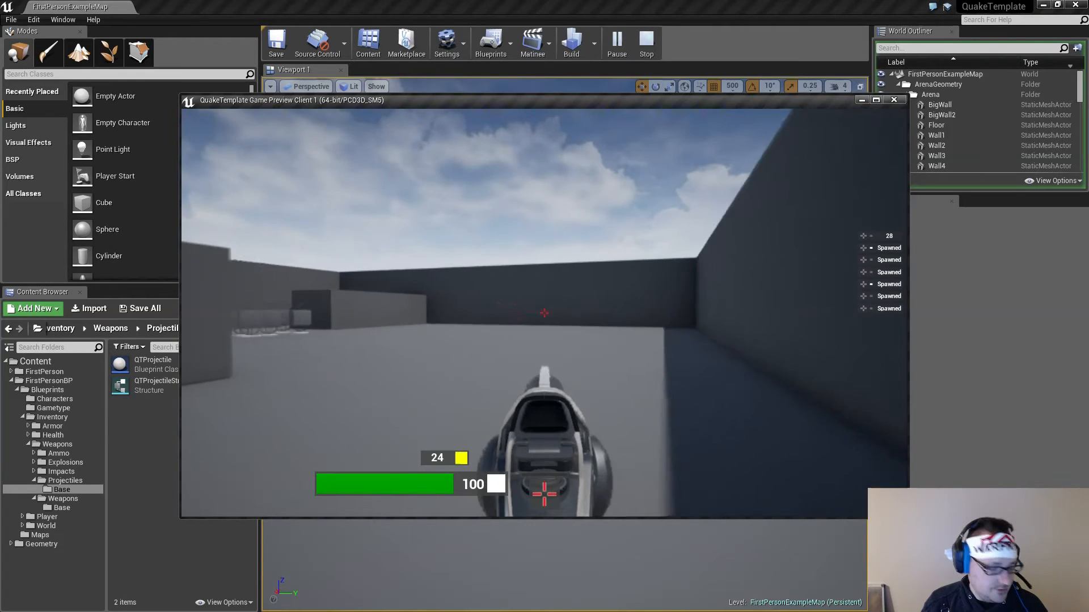
pyautogui.press('1')
pyautogui.press('w')
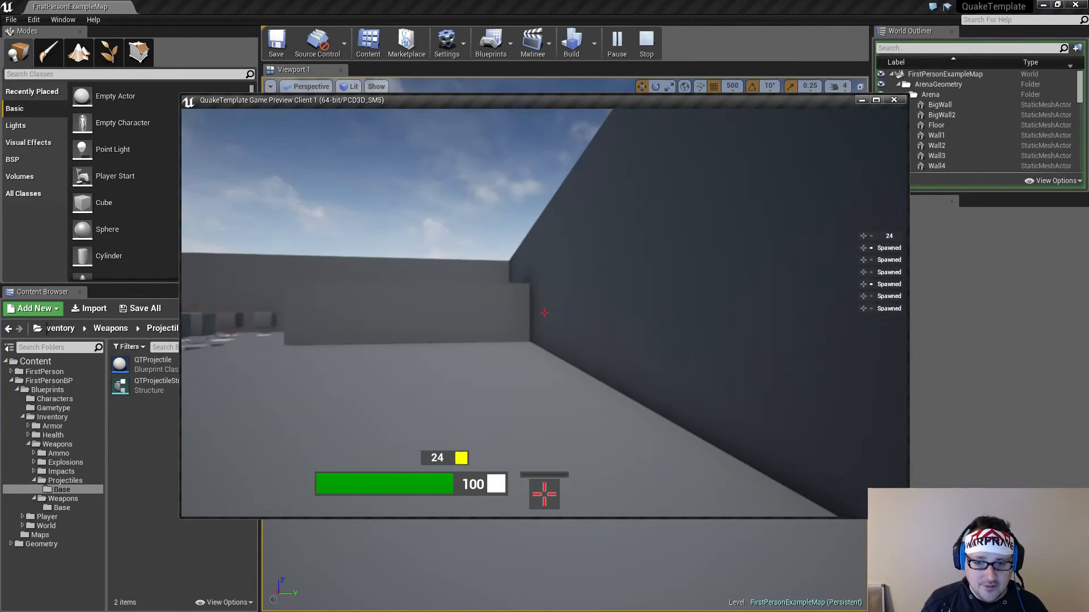
pyautogui.press('w')
pyautogui.press('w')
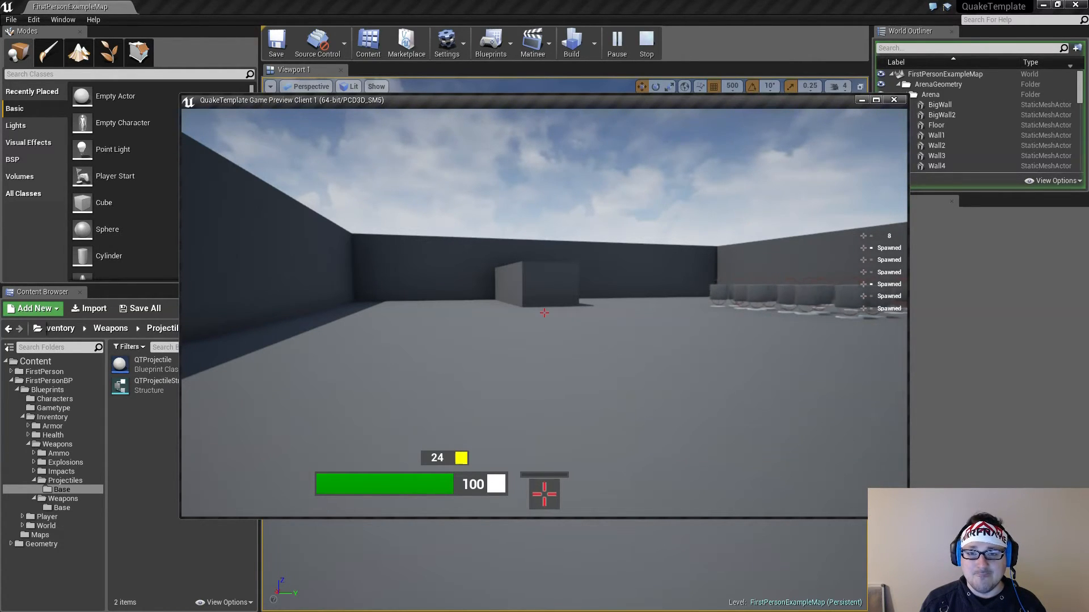
pyautogui.press('Escape')
# Create a child blueprint class of QTProjectile and name it QTProjectileSuperNail
pyautogui.click(161, 364)
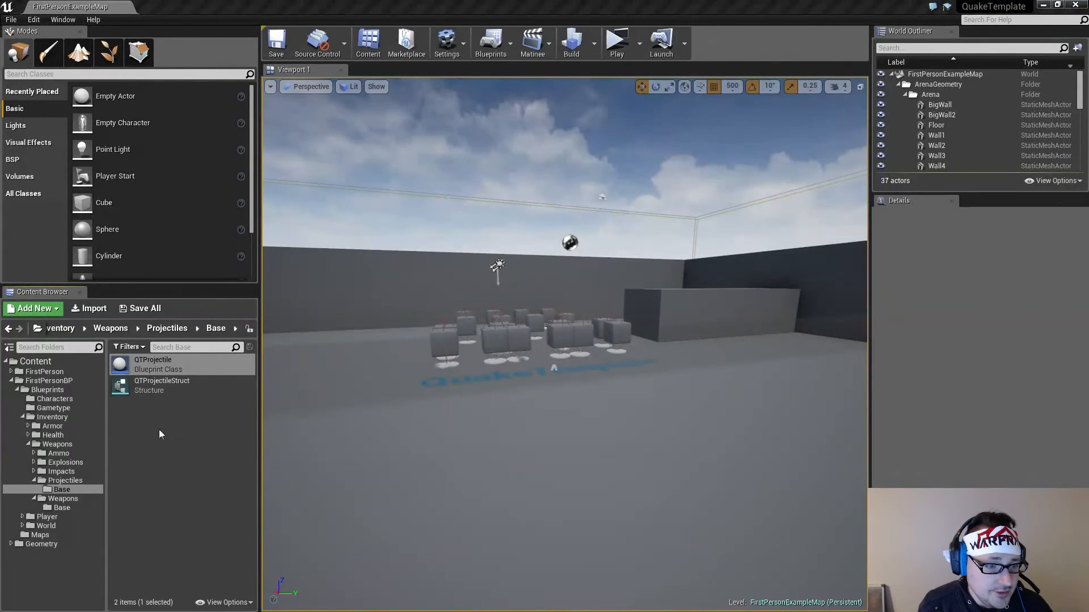
pyautogui.rightClick(159, 366)
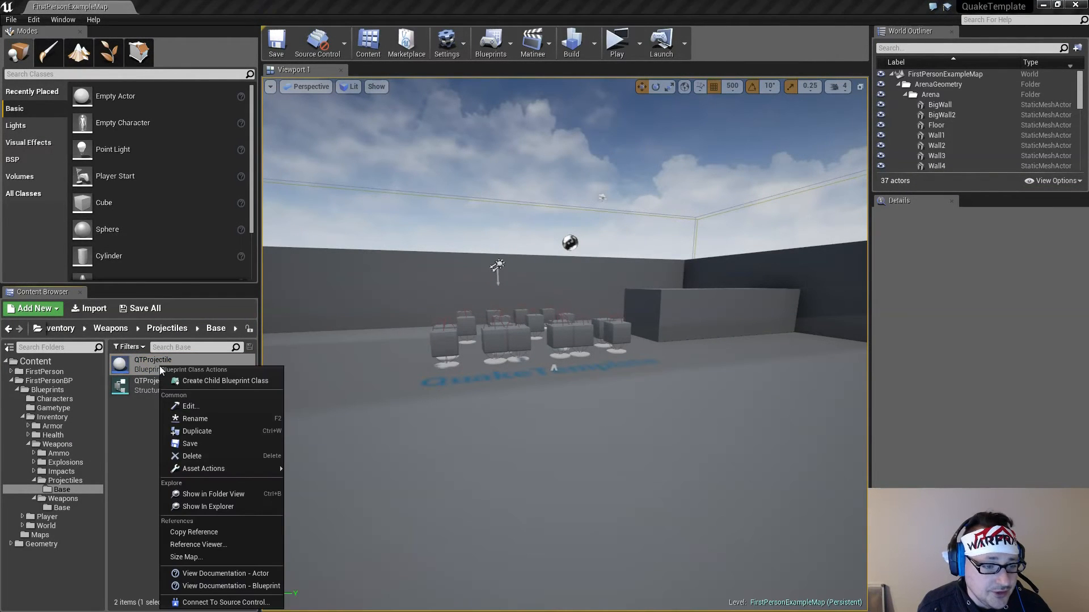
pyautogui.click(186, 382)
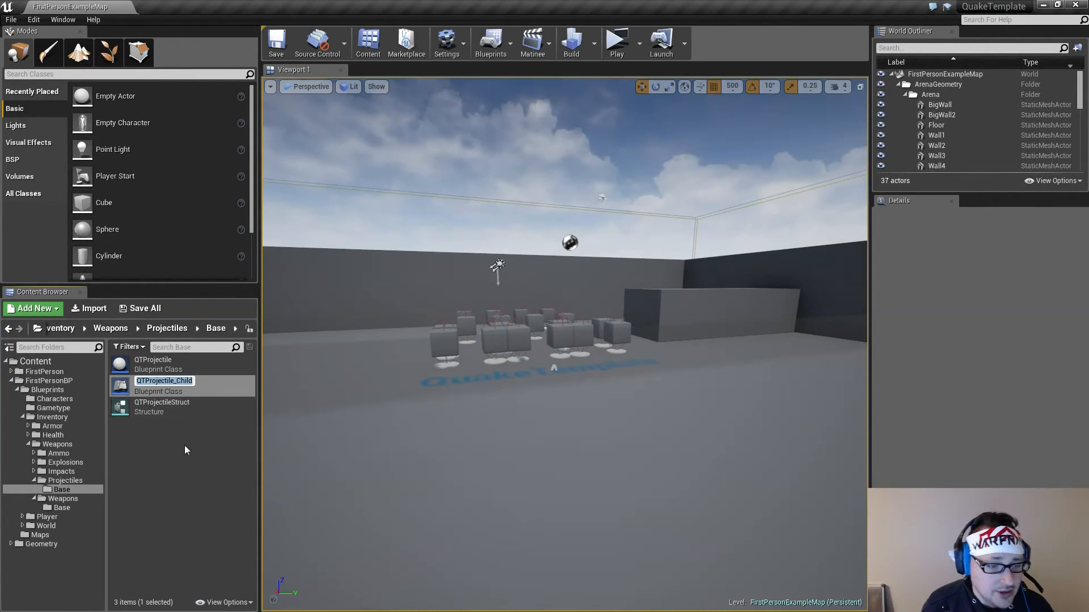
pyautogui.press('End')
pyautogui.press('BackSpace')
pyautogui.press('BackSpace')
pyautogui.press('BackSpace')
pyautogui.press('BackSpace')
pyautogui.press('BackSpace')
pyautogui.press('BackSpace')
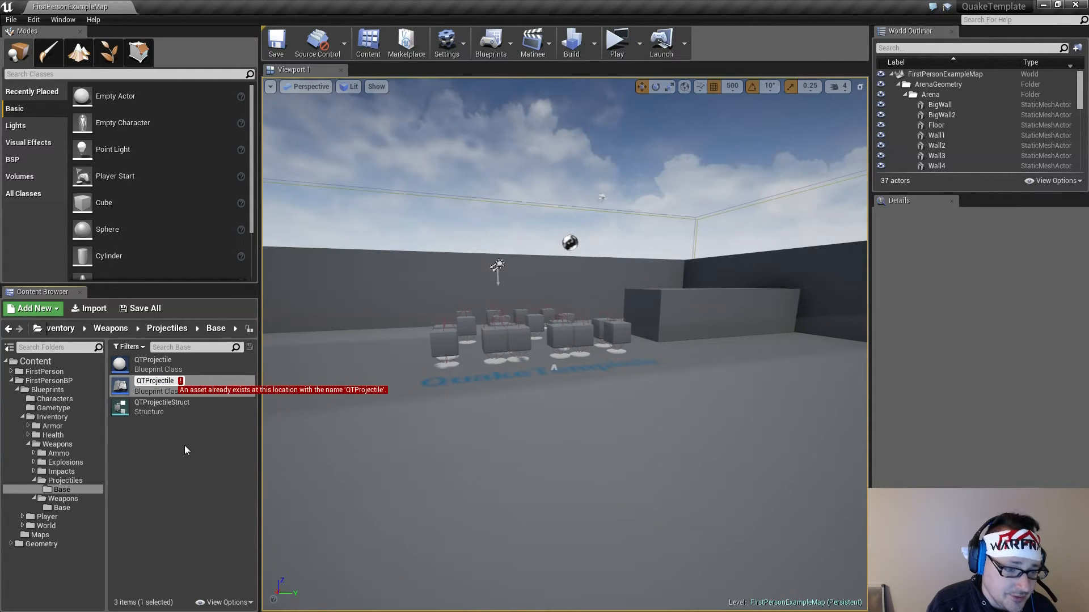
pyautogui.write('Sue')
pyautogui.write('er')
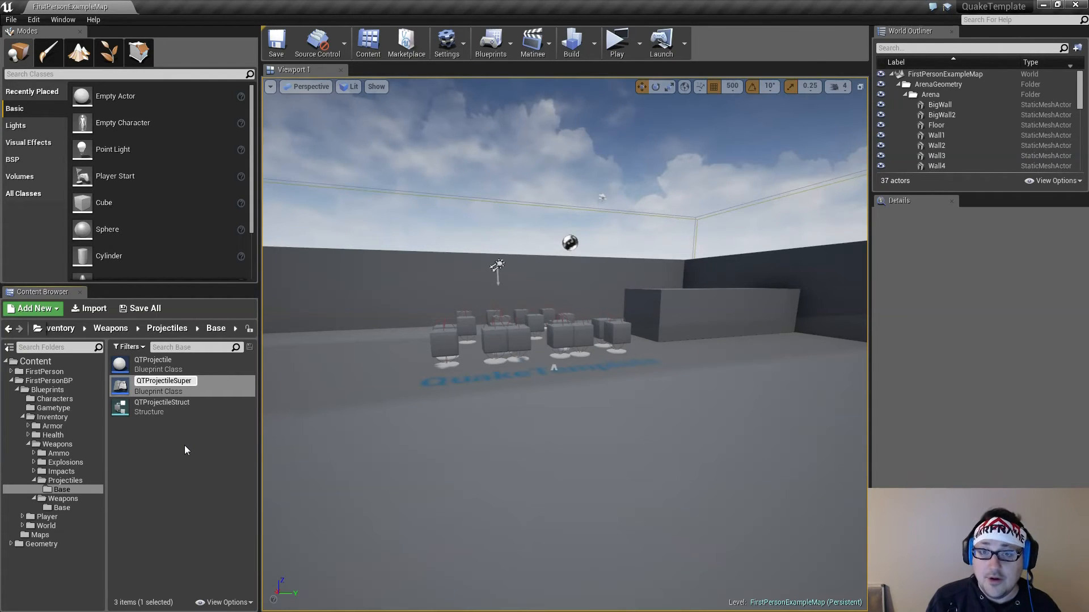
pyautogui.write('Nail')
pyautogui.press('Return')
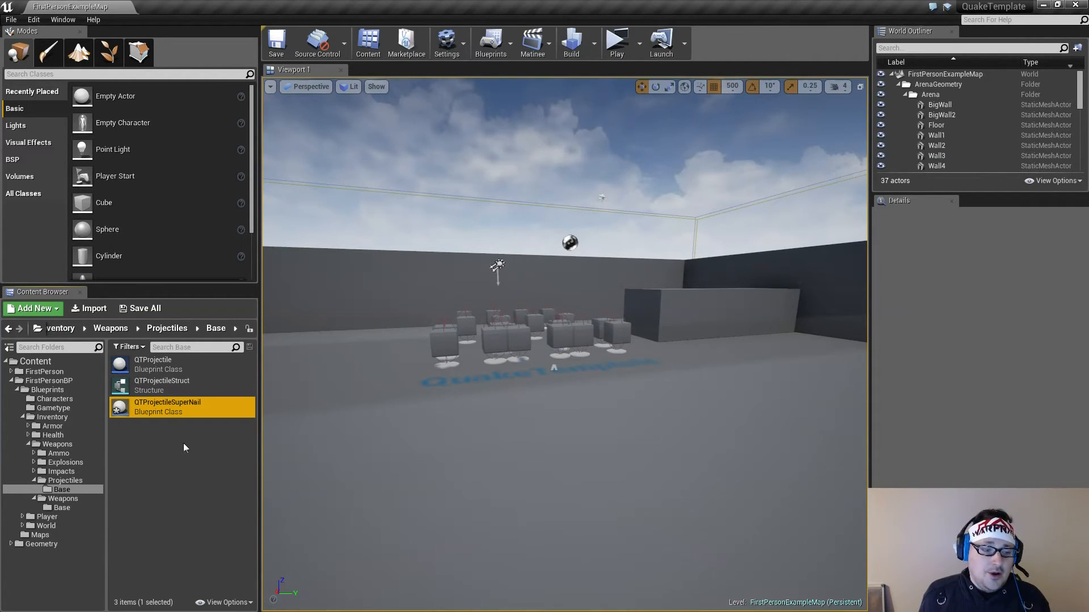
# Move QTProjectileSuperNail into the Projectiles folder and save all modified content
pyautogui.moveTo(146, 415); pyautogui.dragTo(77, 483)
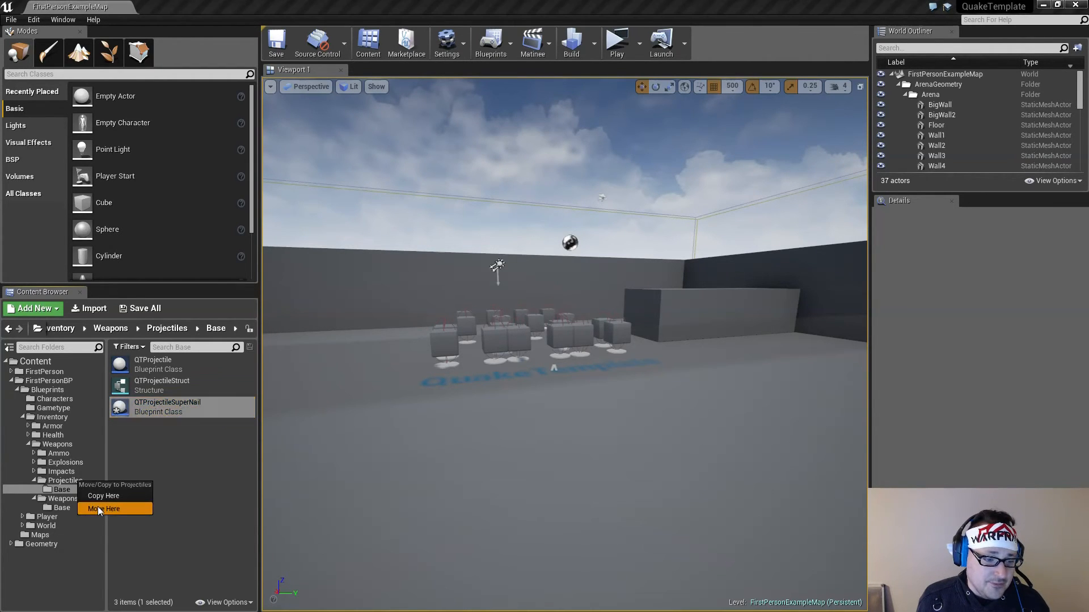
pyautogui.click(97, 507)
pyautogui.click(77, 480)
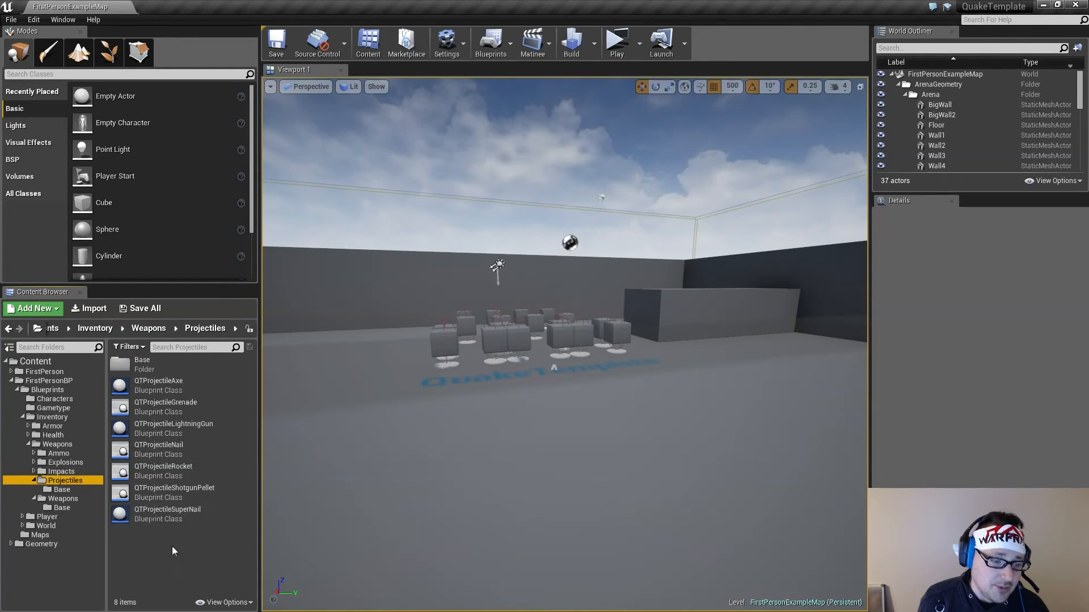
pyautogui.click(146, 309)
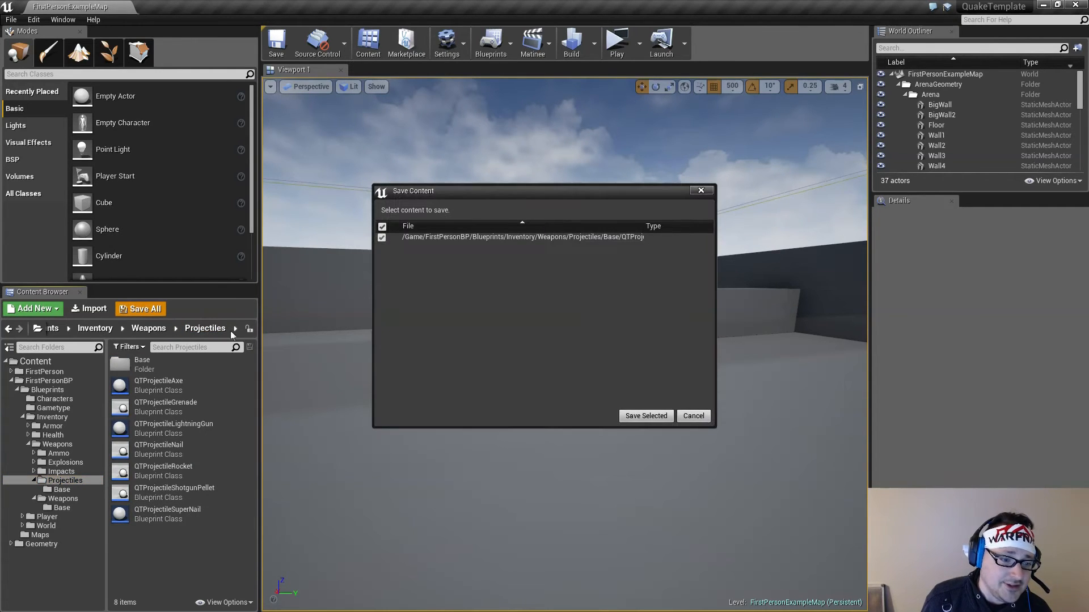
pyautogui.click(640, 418)
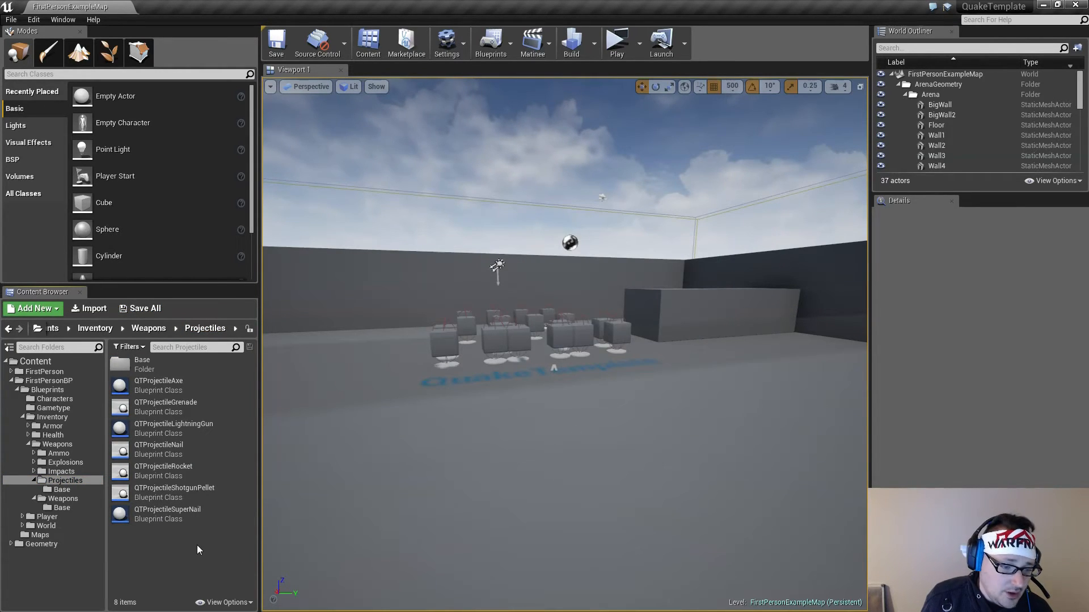
# In the QTWeaponSuperNailGun blueprint, set Projectile to QTProjectileSuperNail and AmmoCost to 2
pyautogui.click(84, 499)
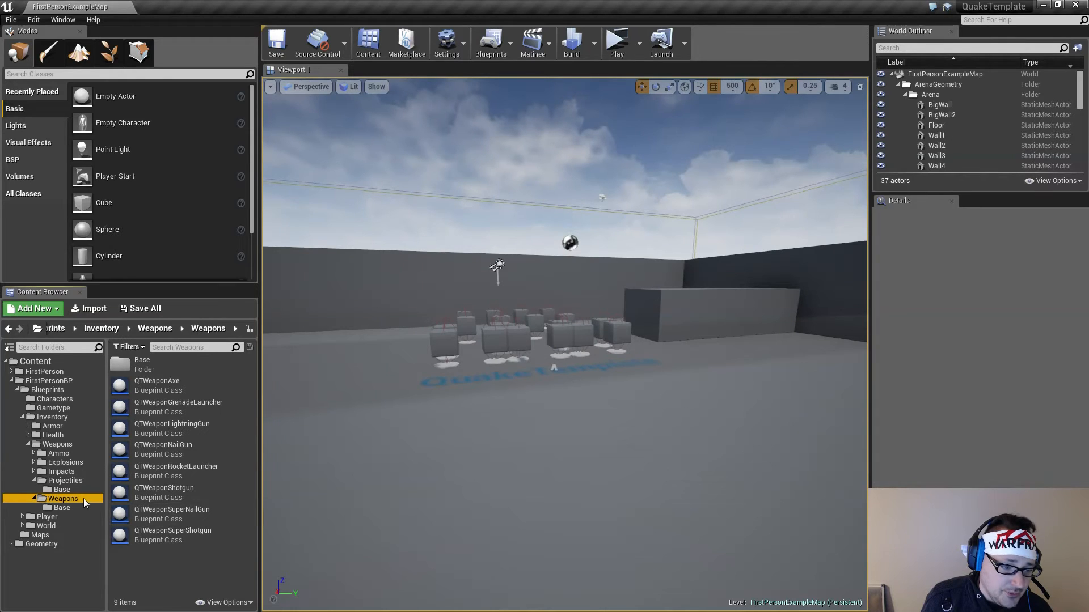
pyautogui.doubleClick(183, 512)
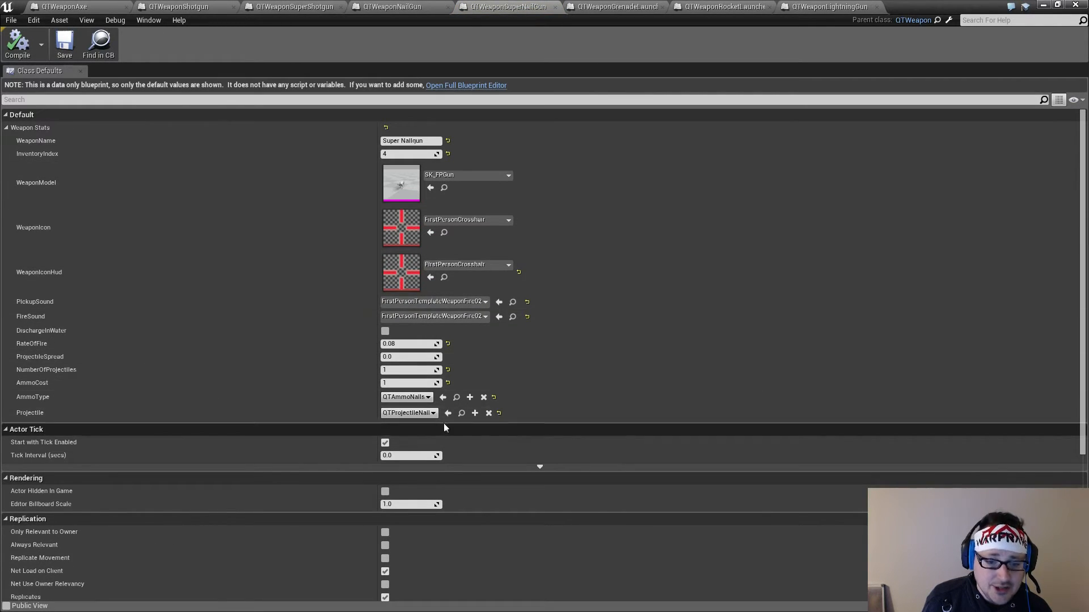
pyautogui.click(423, 414)
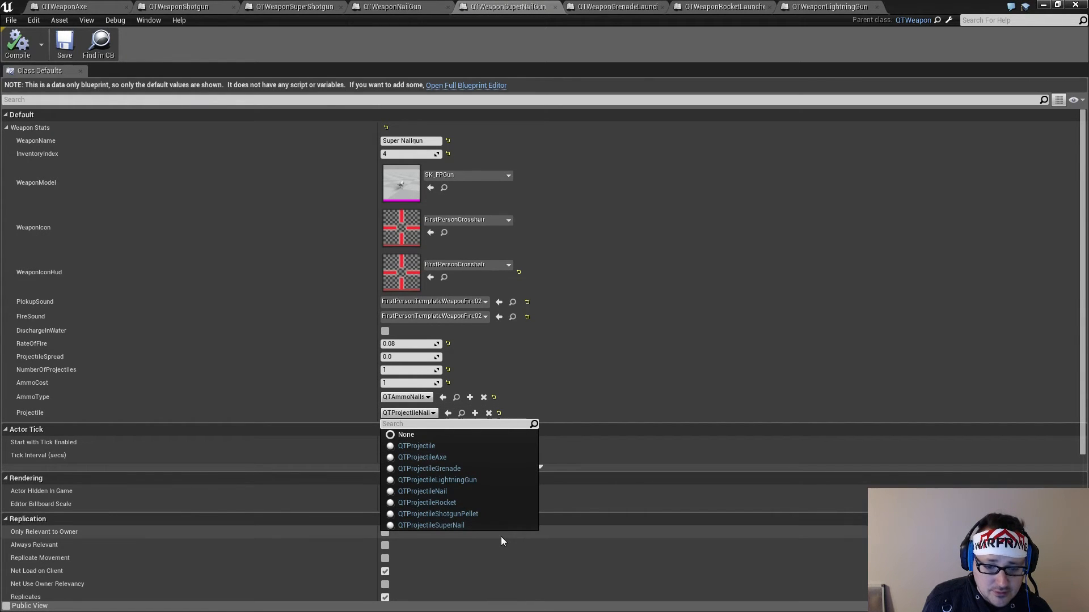
pyautogui.click(459, 525)
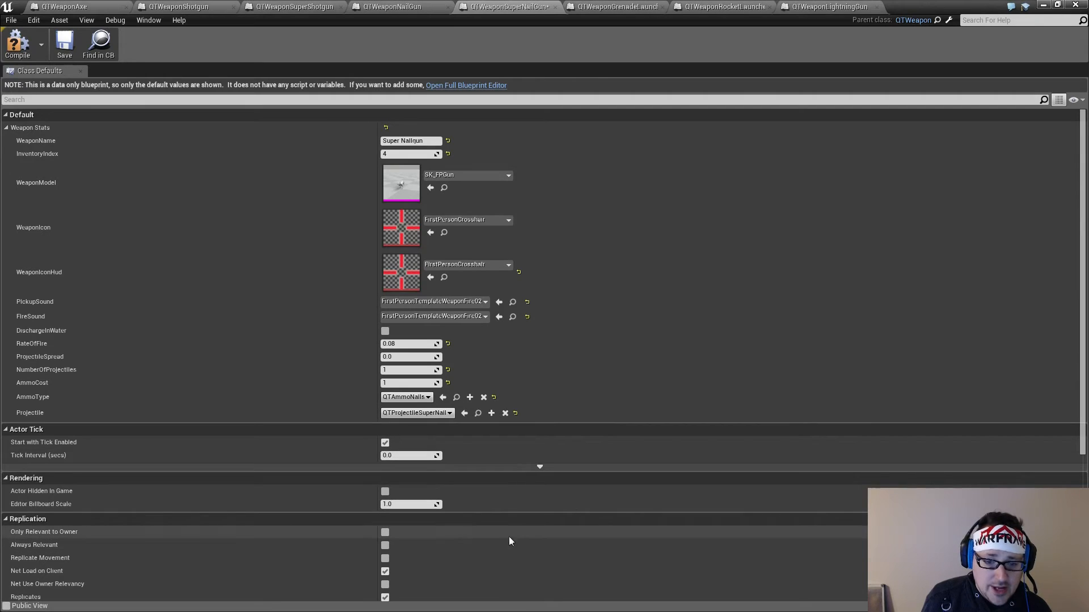
pyautogui.click(399, 381)
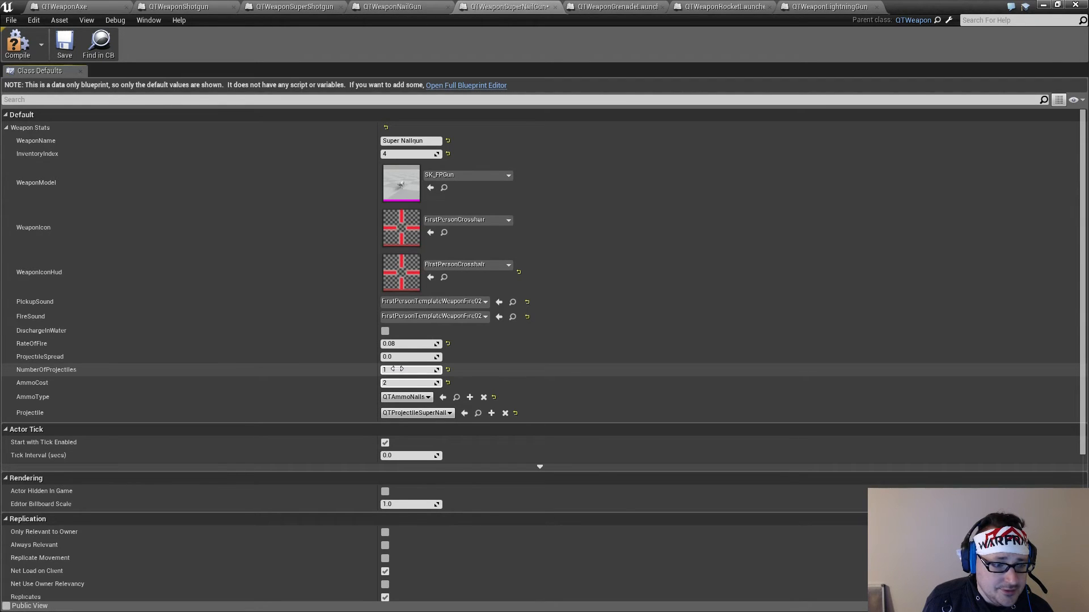
# Save the QTWeaponSuperNailGun and QTWeaponLightningGun blueprints
pyautogui.click(65, 47)
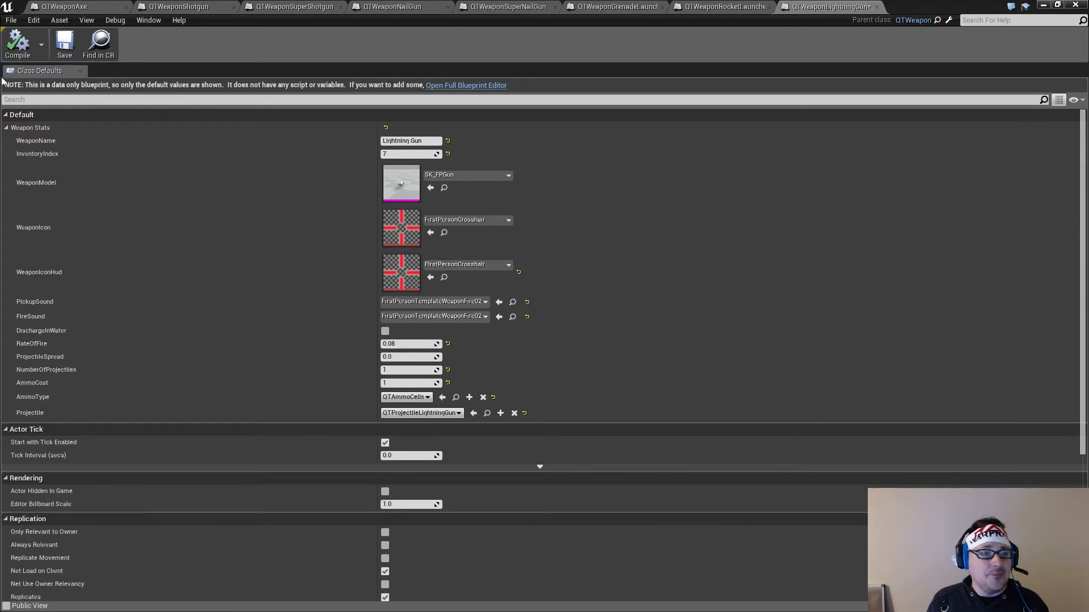
pyautogui.click(65, 47)
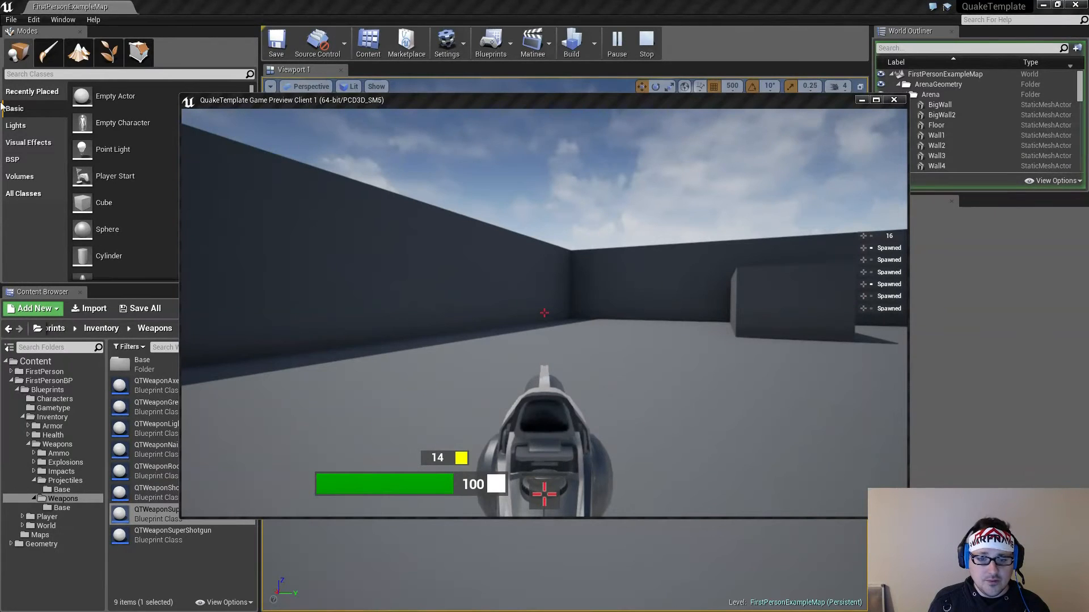
# Play-test the map by firing the Shotgun and walking over the arena pickups to collect weapons, shells, nails, rockets and cells
pyautogui.click(544, 313)
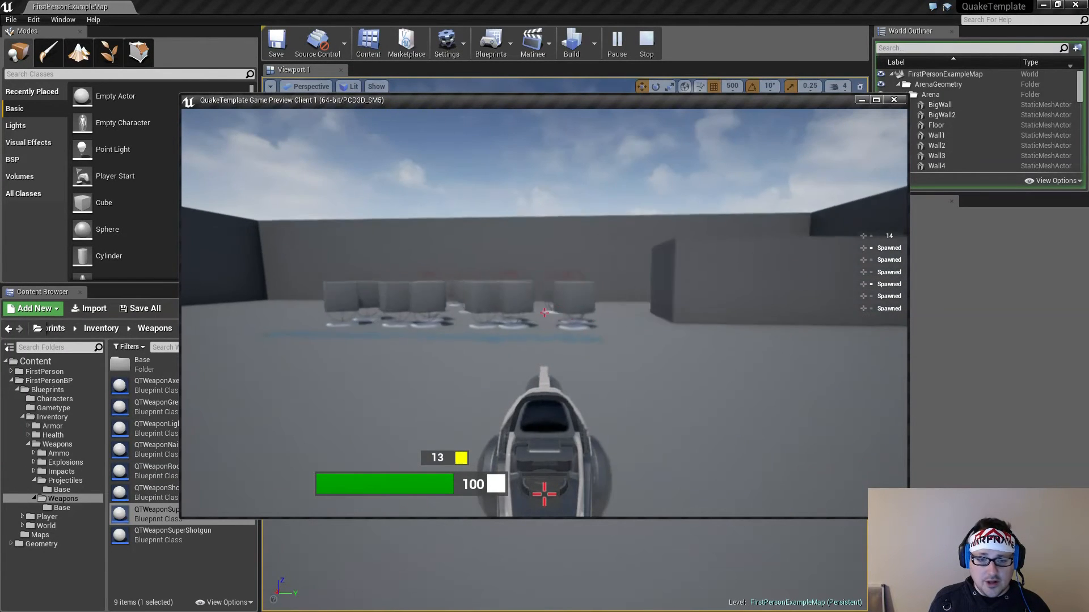
pyautogui.press('w')
pyautogui.press('w')
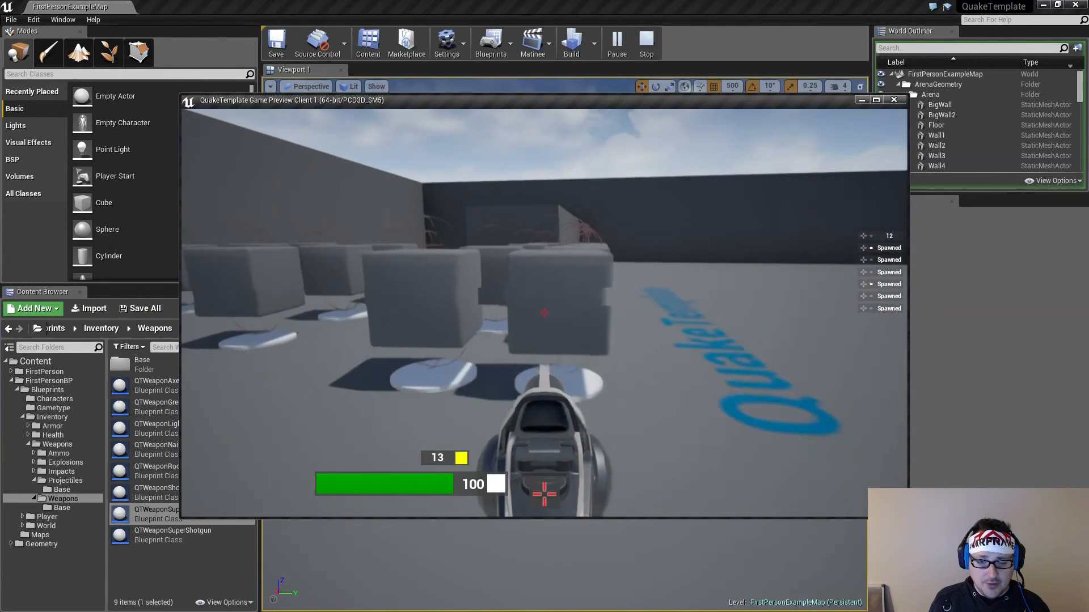
pyautogui.press('w')
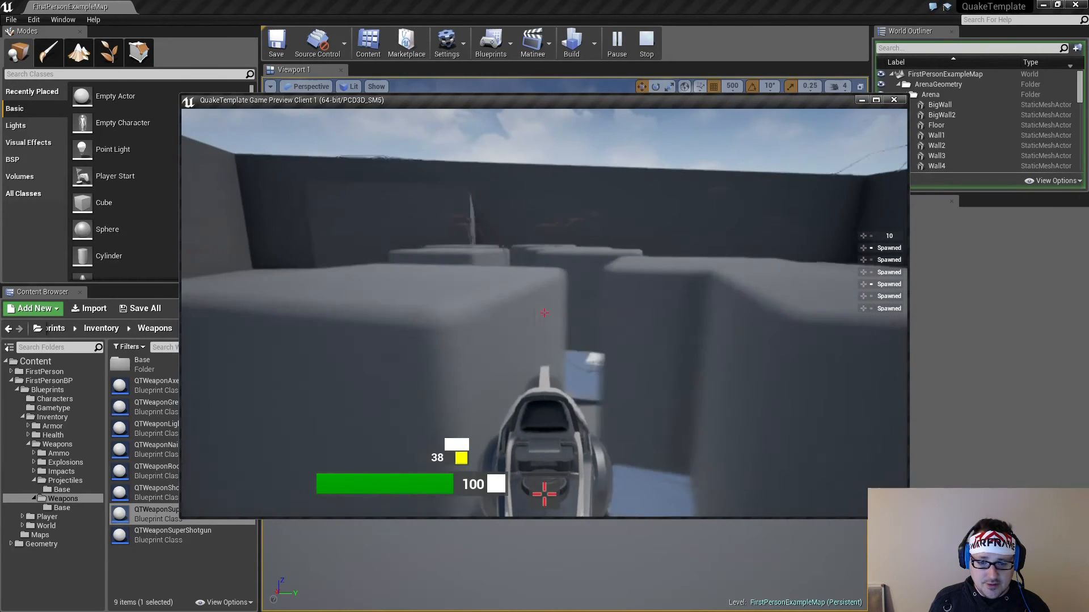
pyautogui.press('w')
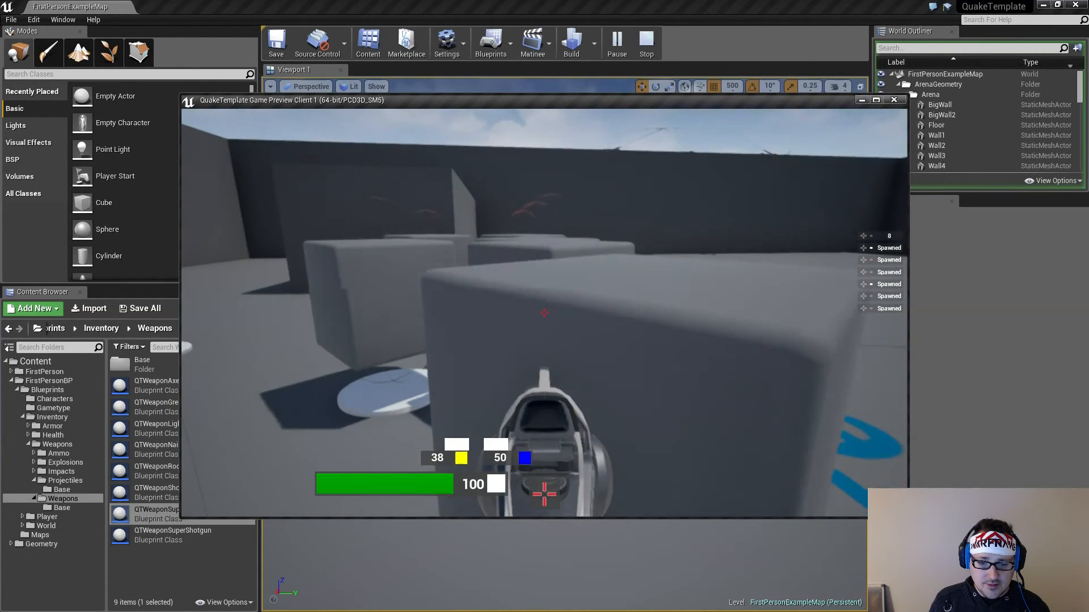
pyautogui.press('w')
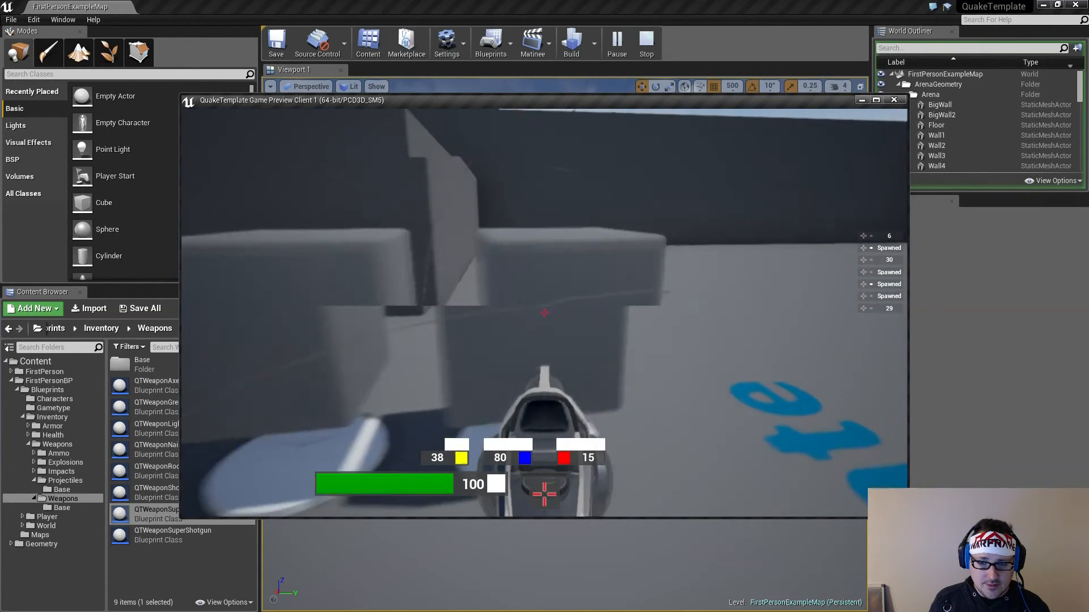
pyautogui.press('w')
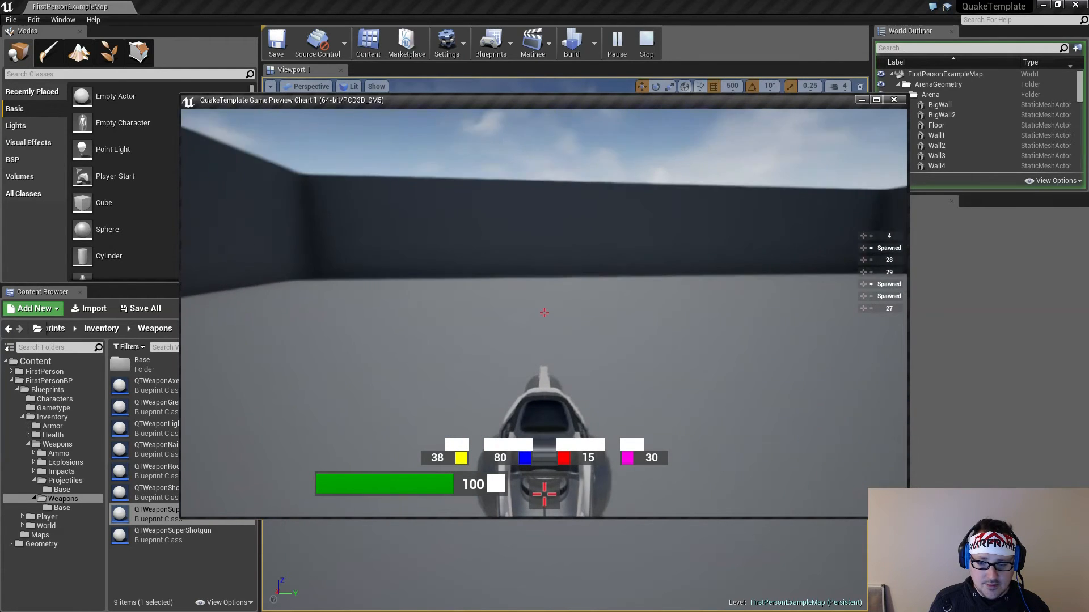
pyautogui.press('w')
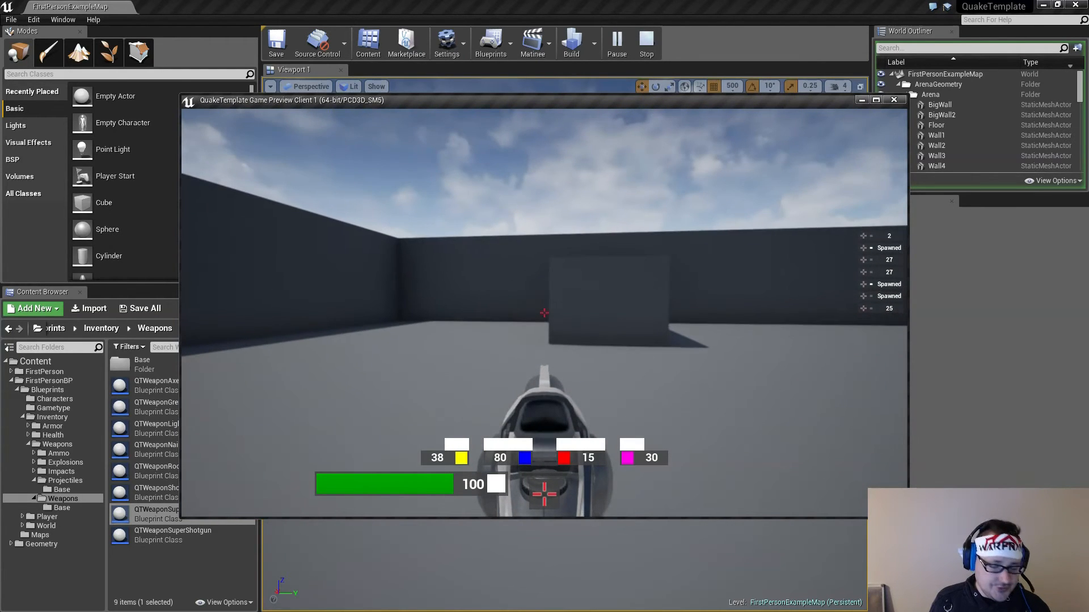
# Fire the Shotgun repeatedly at the arena block to check its pellet spread and shell use per shot
pyautogui.click(544, 313)
pyautogui.click(544, 313)
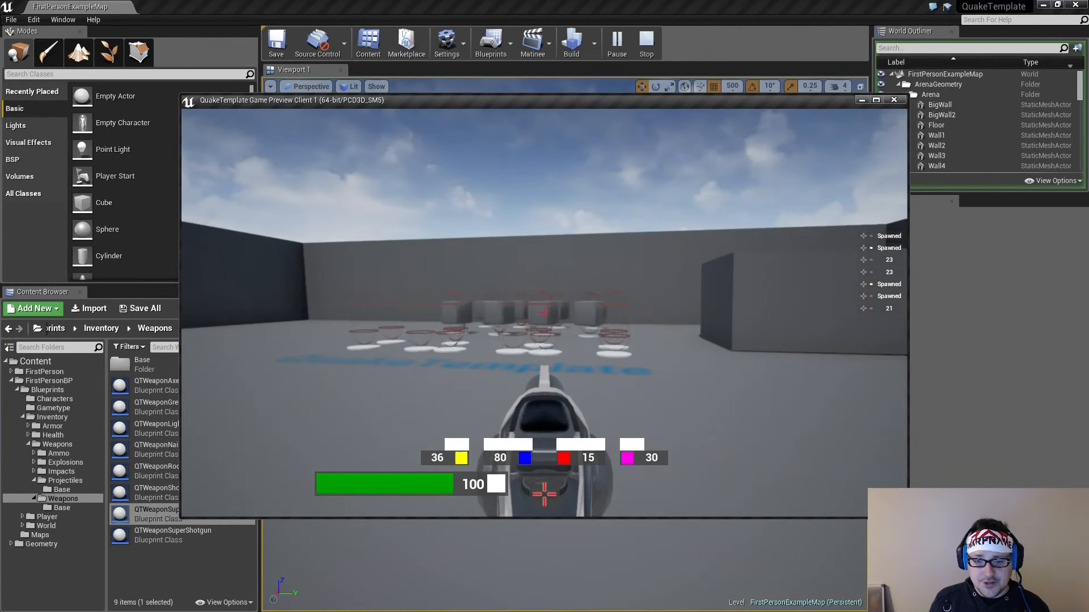
pyautogui.press('w')
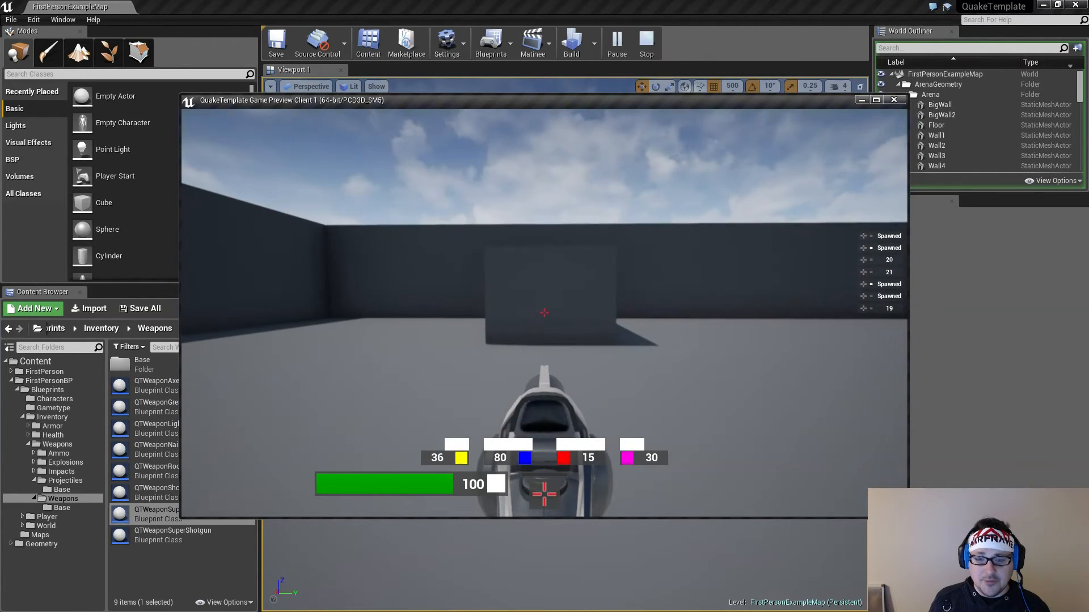
pyautogui.click(543, 313)
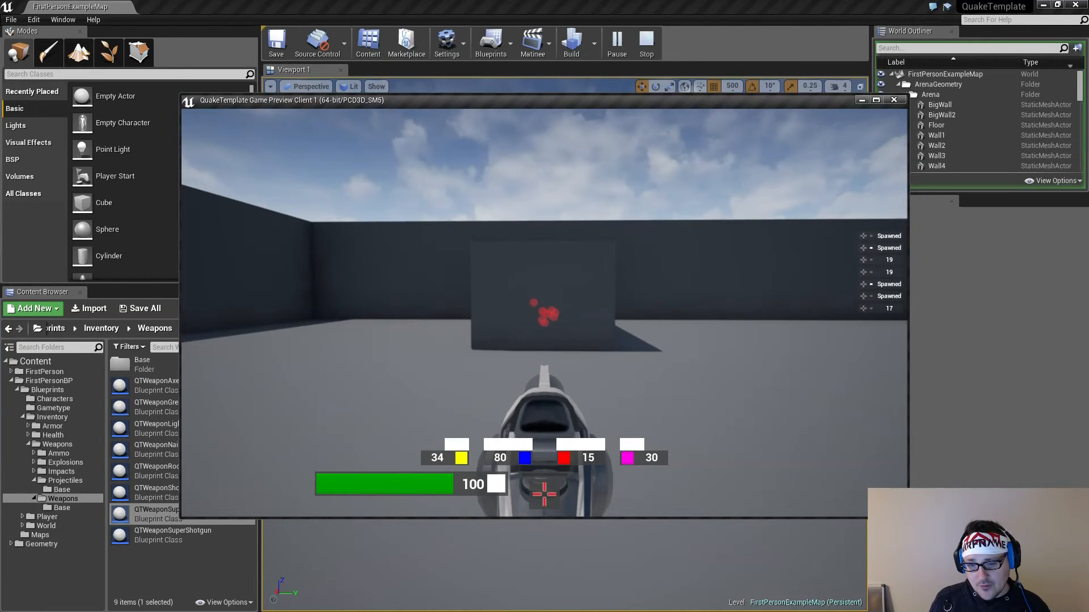
pyautogui.click(544, 313)
pyautogui.click(544, 313)
pyautogui.press('s')
pyautogui.press('w')
pyautogui.click(544, 313)
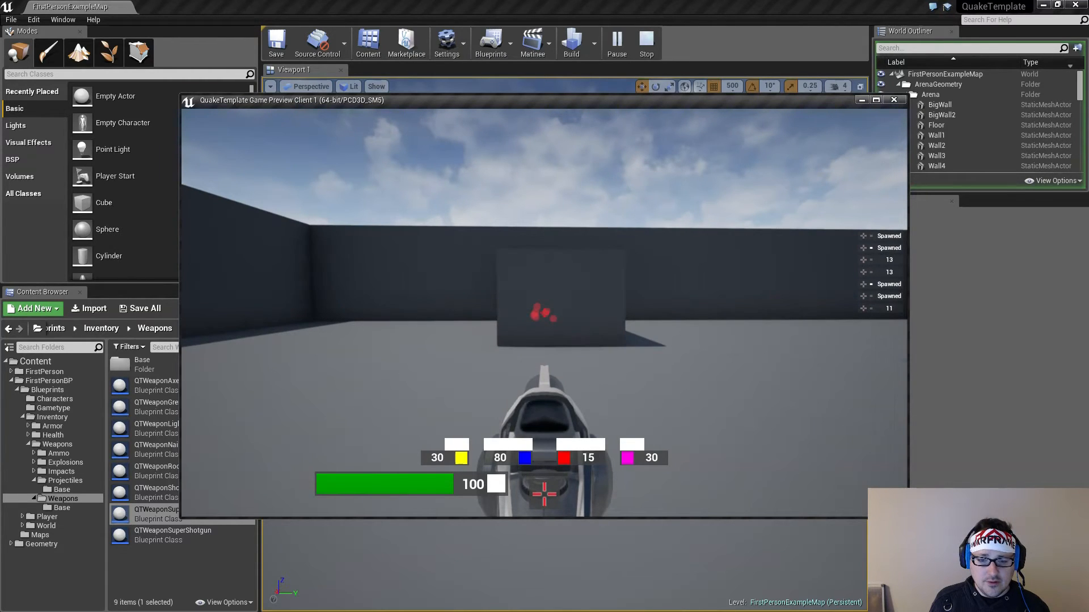
pyautogui.click(543, 313)
pyautogui.press('w')
pyautogui.press('d')
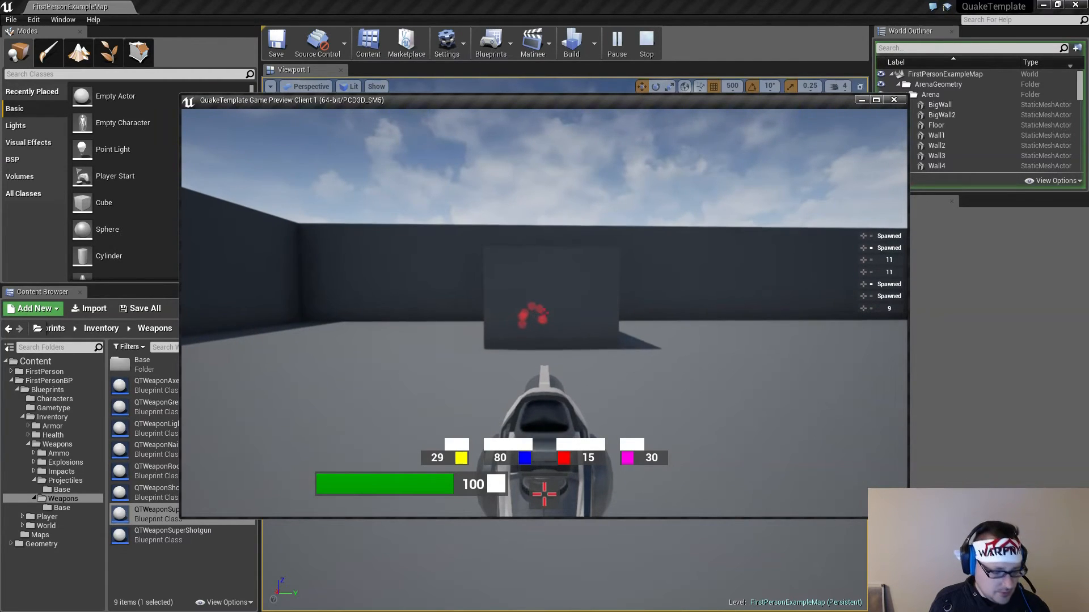
# Fire the Super Shotgun at the arena block to check its wider pellet pattern and shell cost per shot
pyautogui.click(544, 313)
pyautogui.click(544, 313)
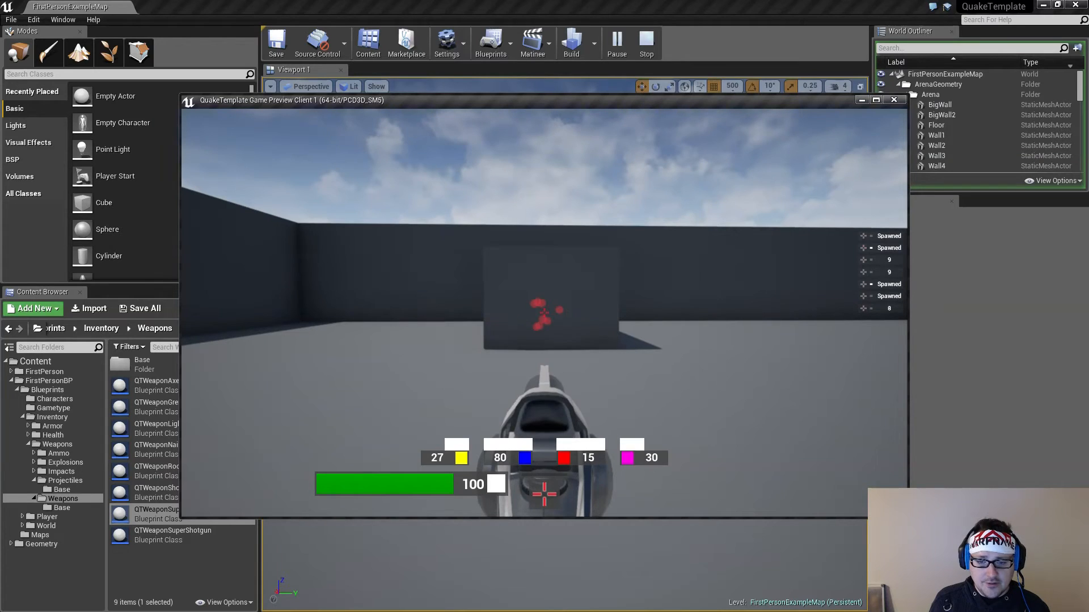
pyautogui.click(543, 313)
pyautogui.click(544, 313)
pyautogui.click(544, 313)
pyautogui.click(544, 313)
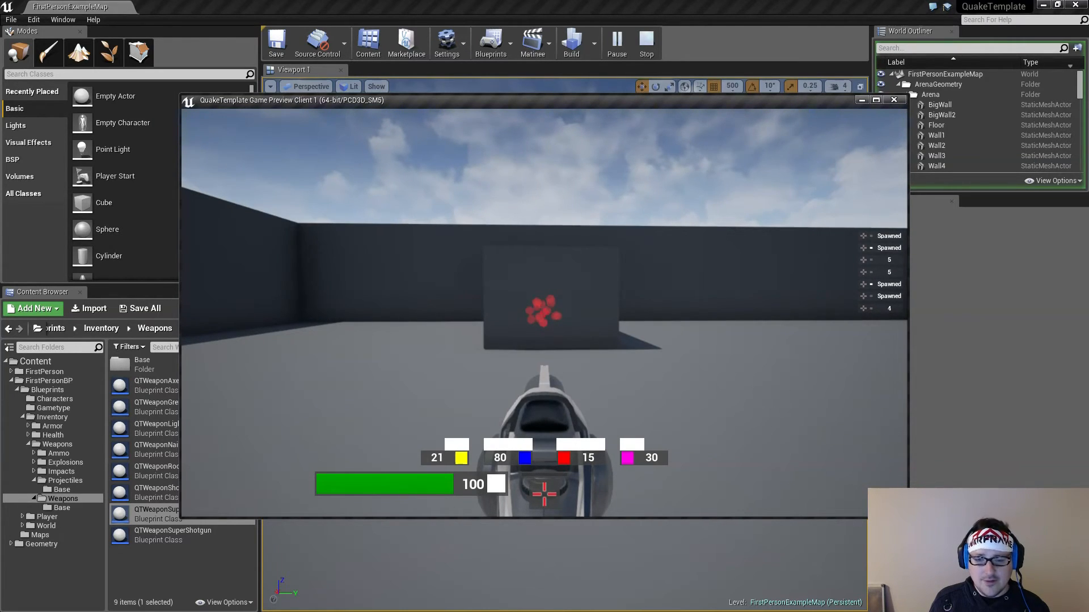
pyautogui.press('s')
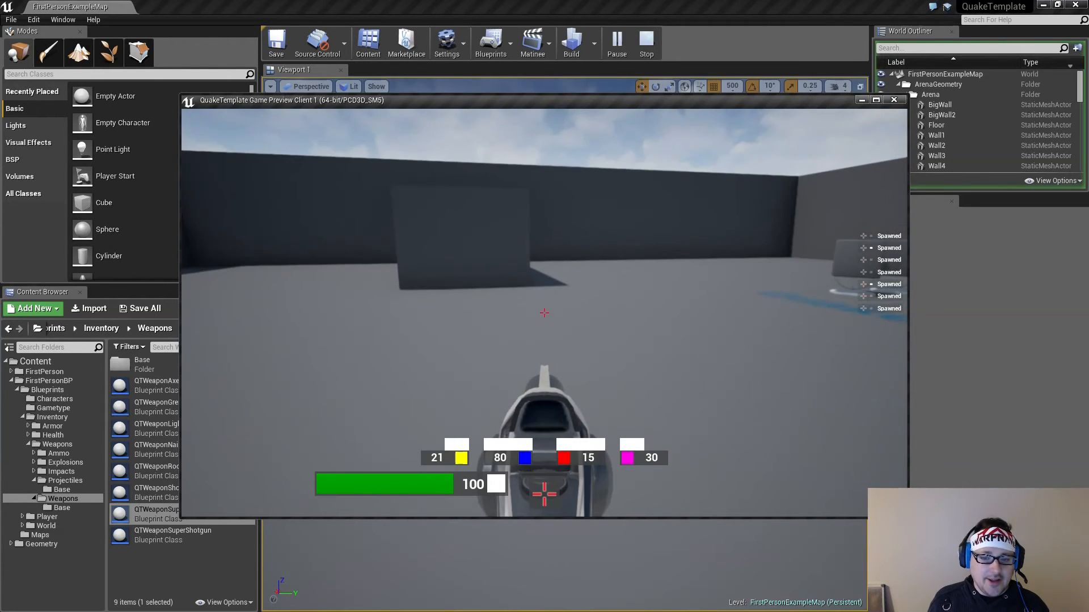
pyautogui.click(544, 312)
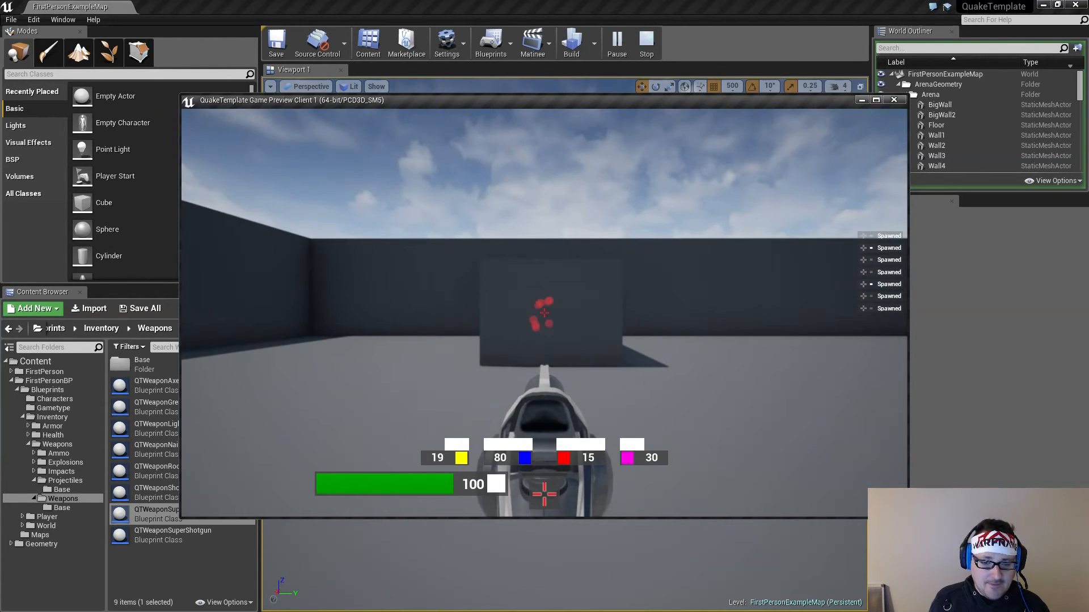
pyautogui.click(544, 312)
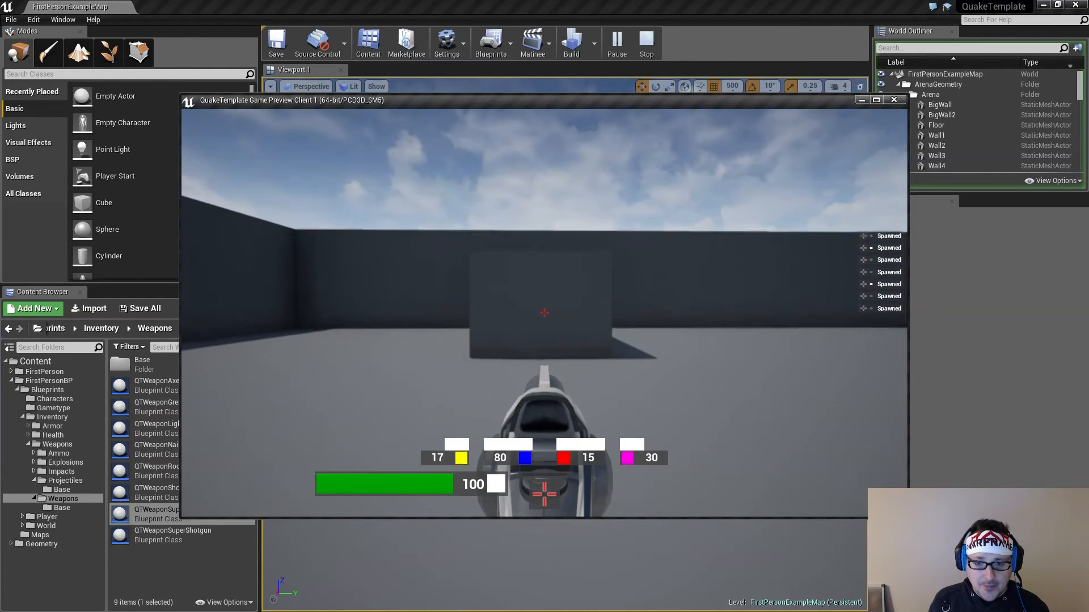
# Fire the nail weapons at the arena block to check their fire rate and nail consumption
pyautogui.click(543, 313)
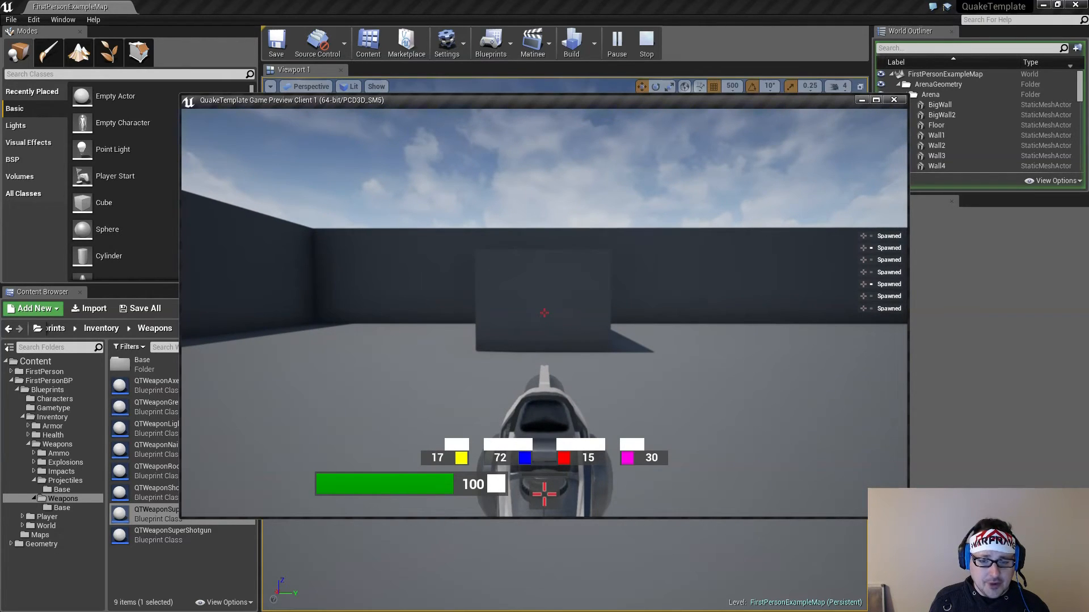
pyautogui.click(544, 312)
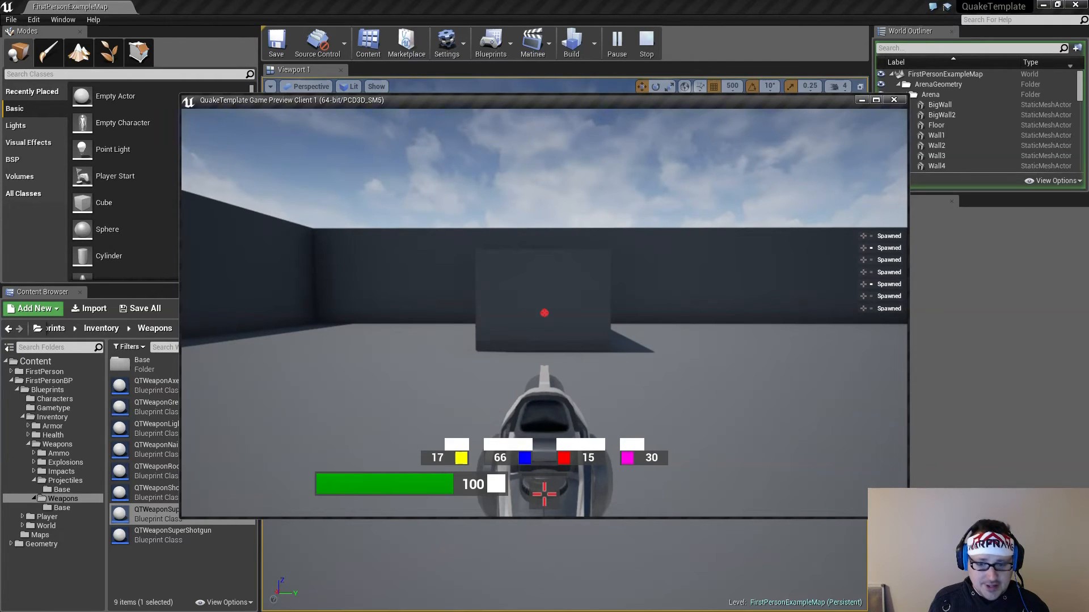
pyautogui.click(543, 312)
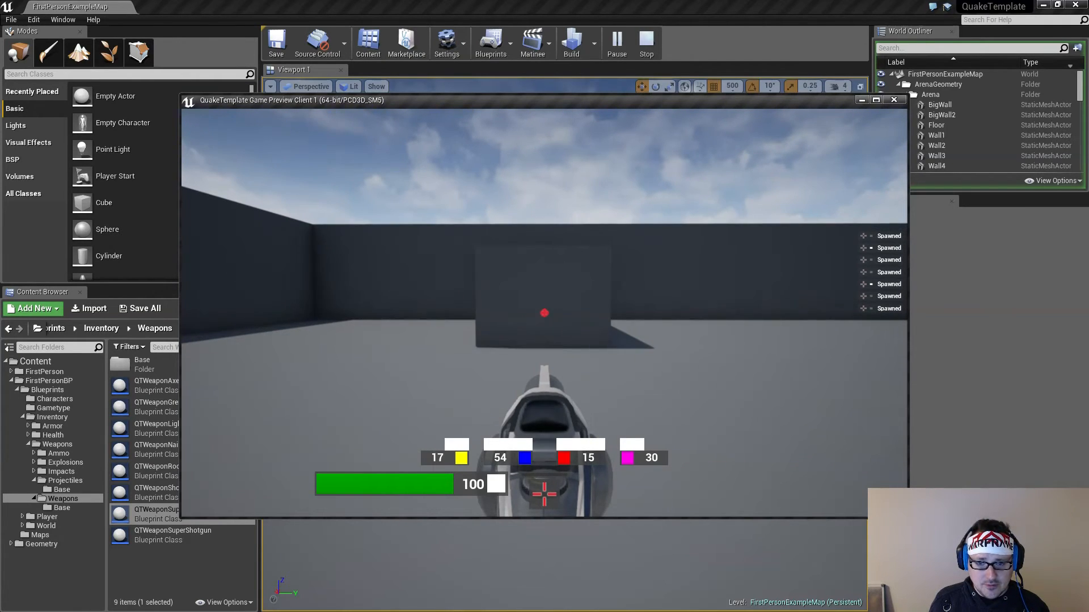
pyautogui.click(543, 313)
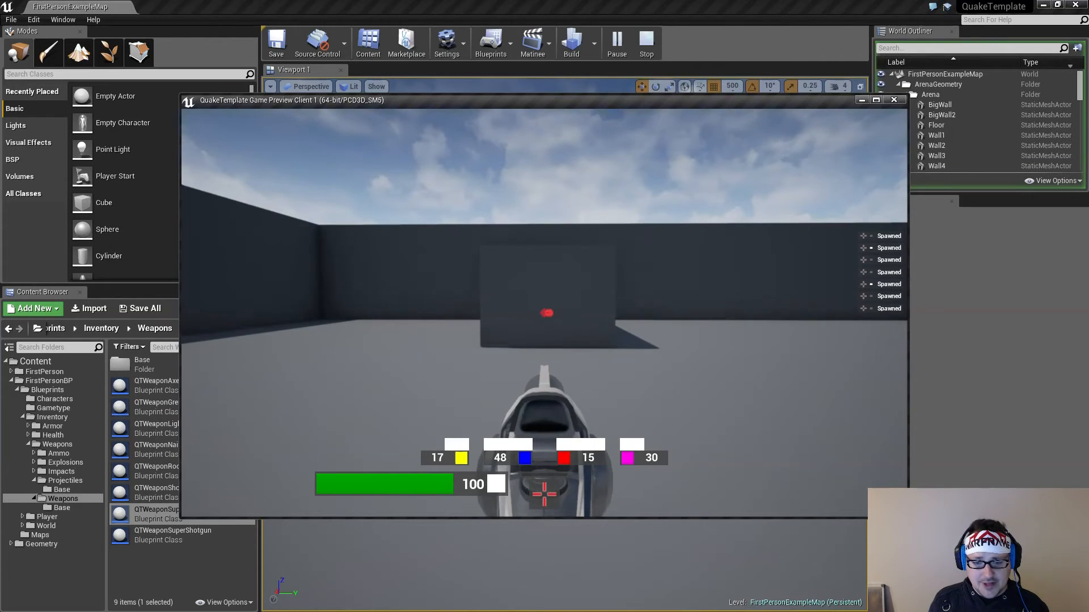
pyautogui.press('a')
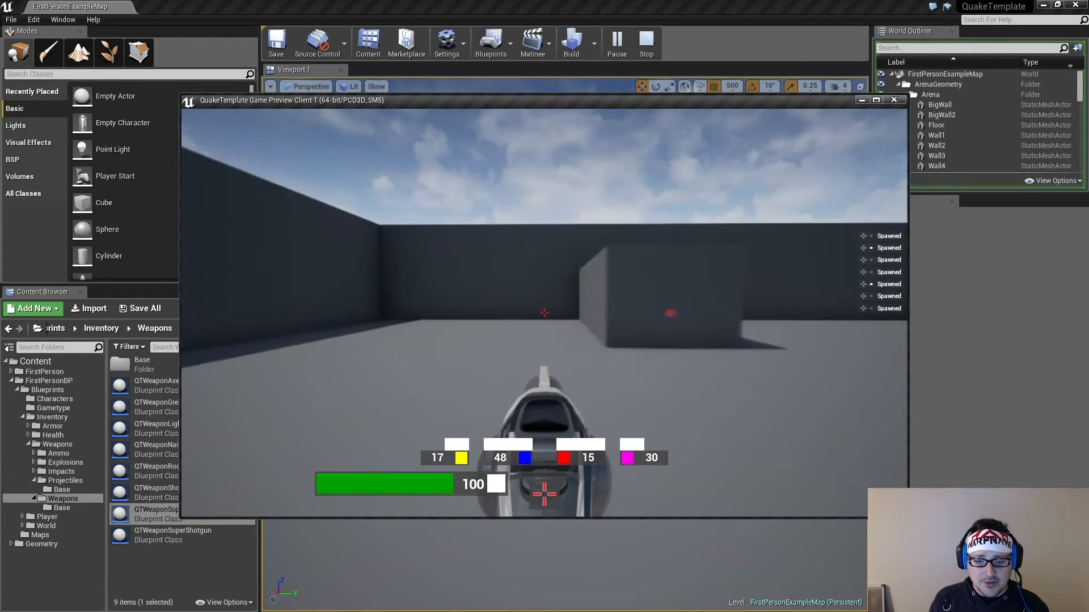
pyautogui.click(543, 312)
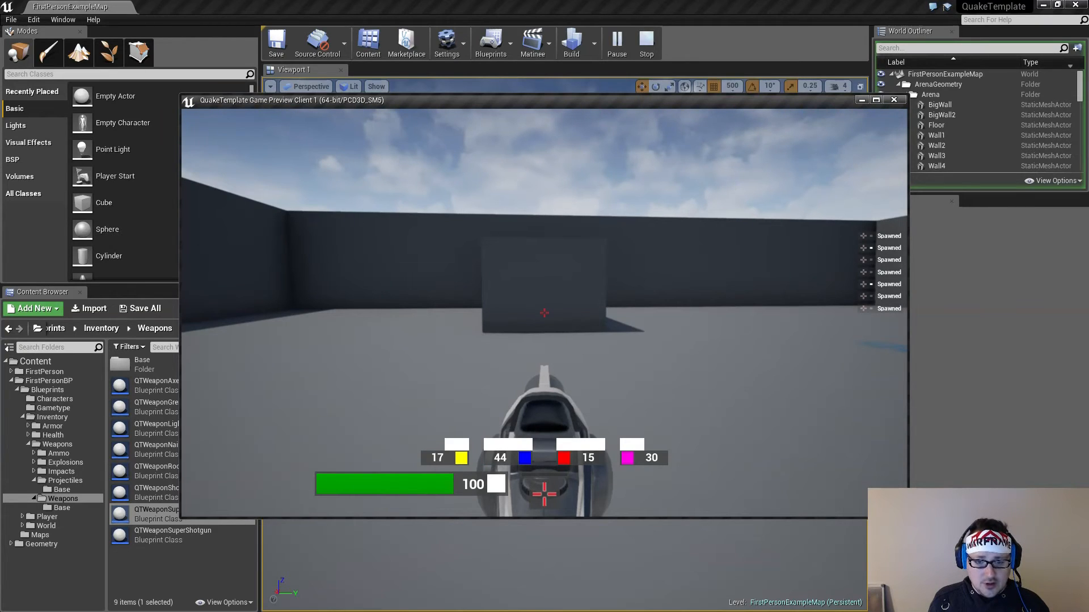
# Fire the launchers that use rocket ammo toward the arena walls and floor to check their projectiles and ammo use
pyautogui.click(544, 313)
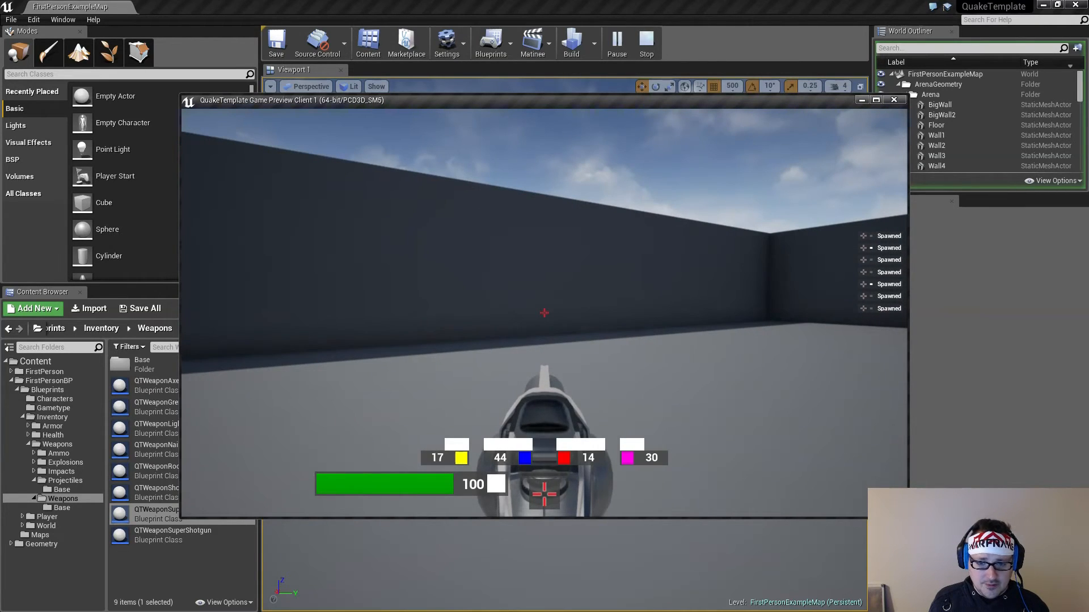
pyautogui.click(543, 313)
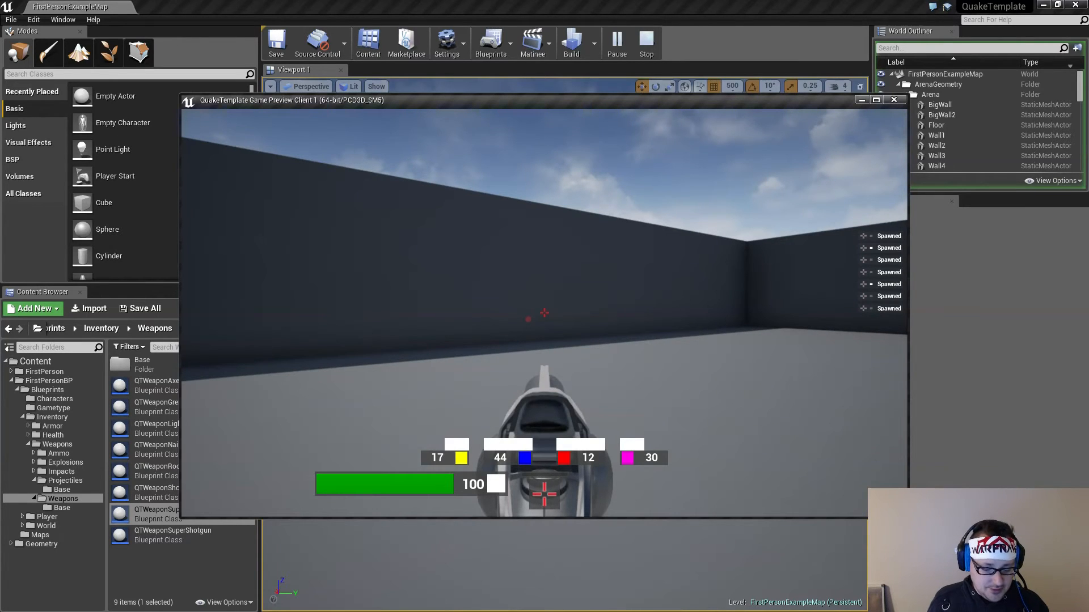
pyautogui.click(544, 312)
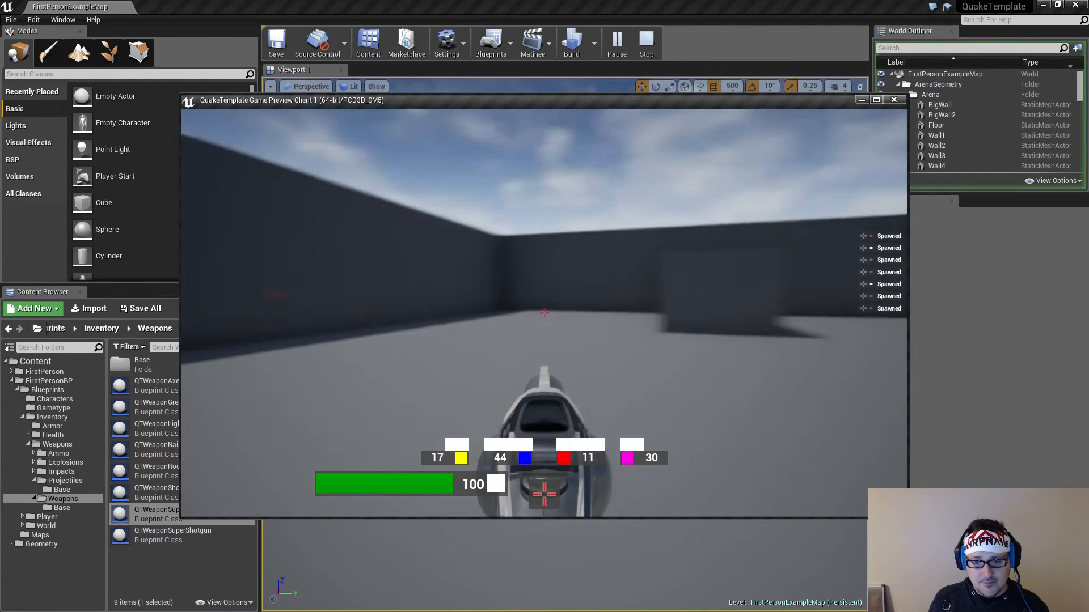
pyautogui.click(544, 312)
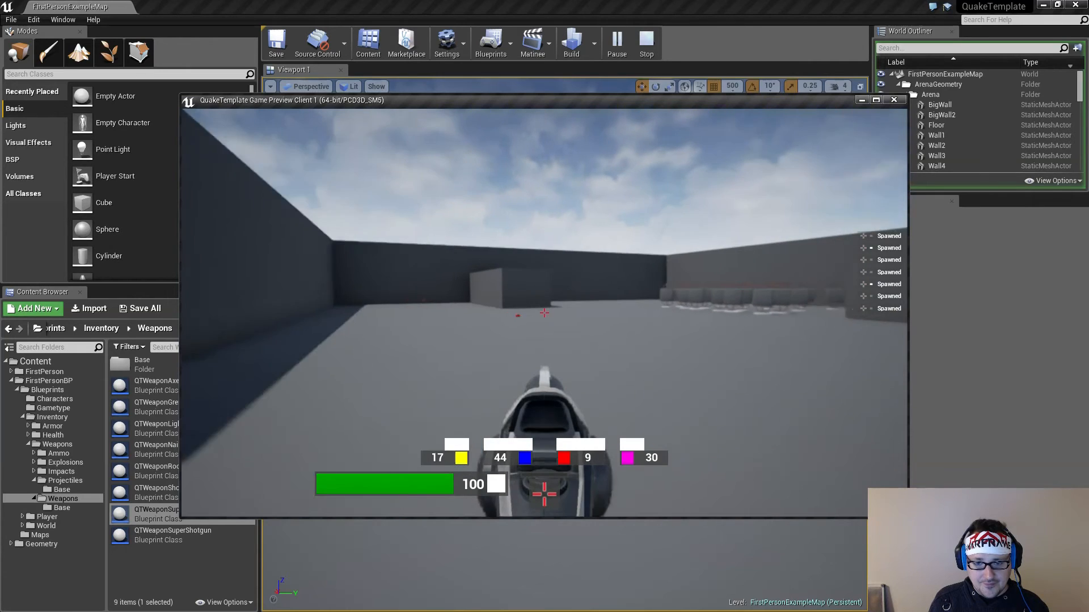
pyautogui.click(544, 312)
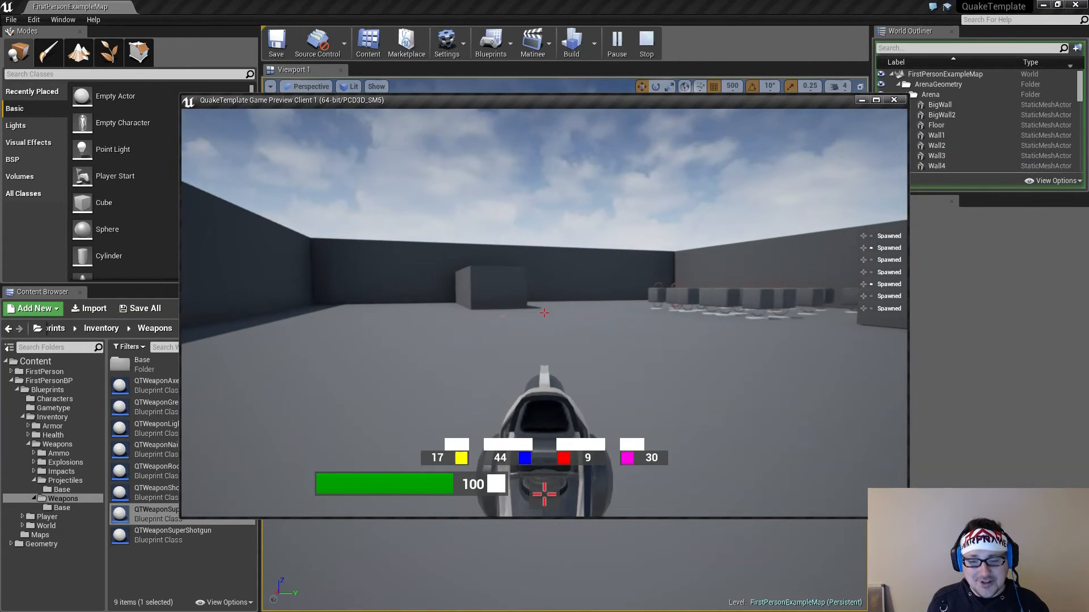
# Fire the Lightning Gun at the arena block until its cells run out, checking how it handles empty ammo
pyautogui.press('w')
pyautogui.press('w')
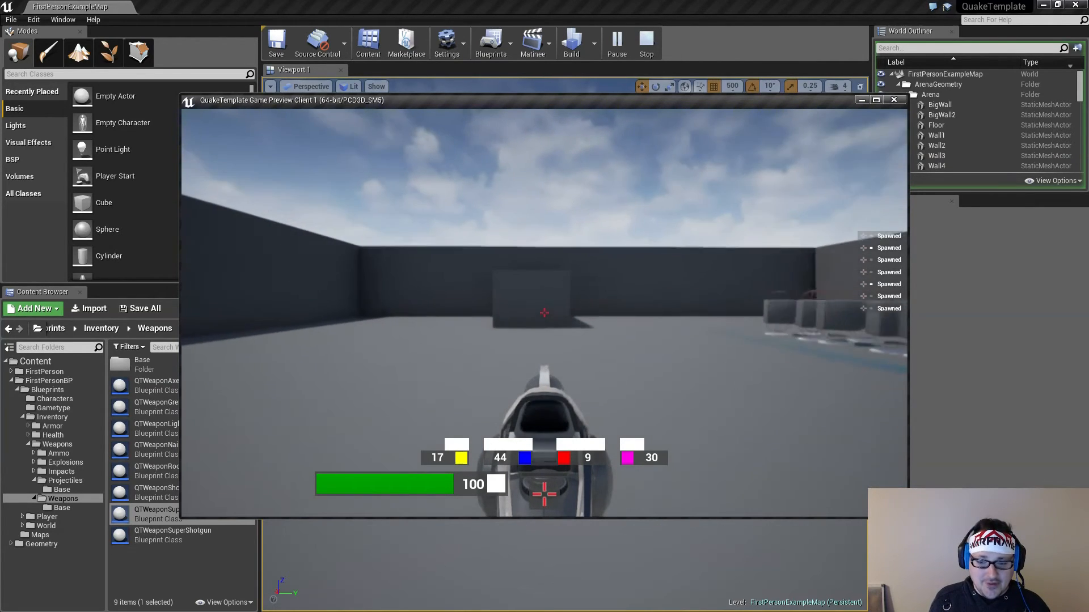
pyautogui.click(544, 313)
pyautogui.click(544, 313)
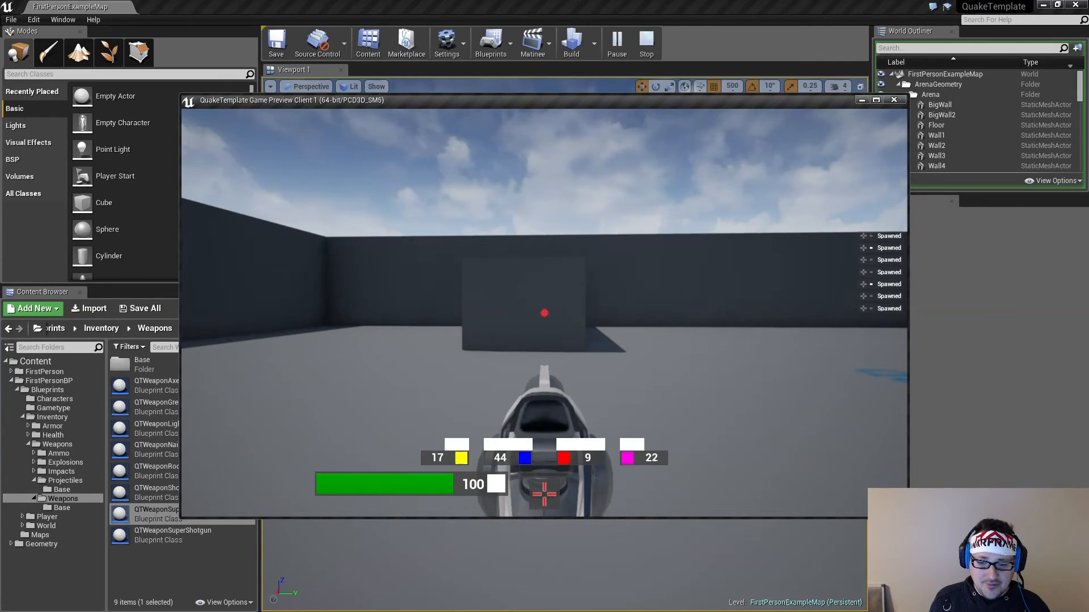
pyautogui.click(544, 313)
pyautogui.click(544, 312)
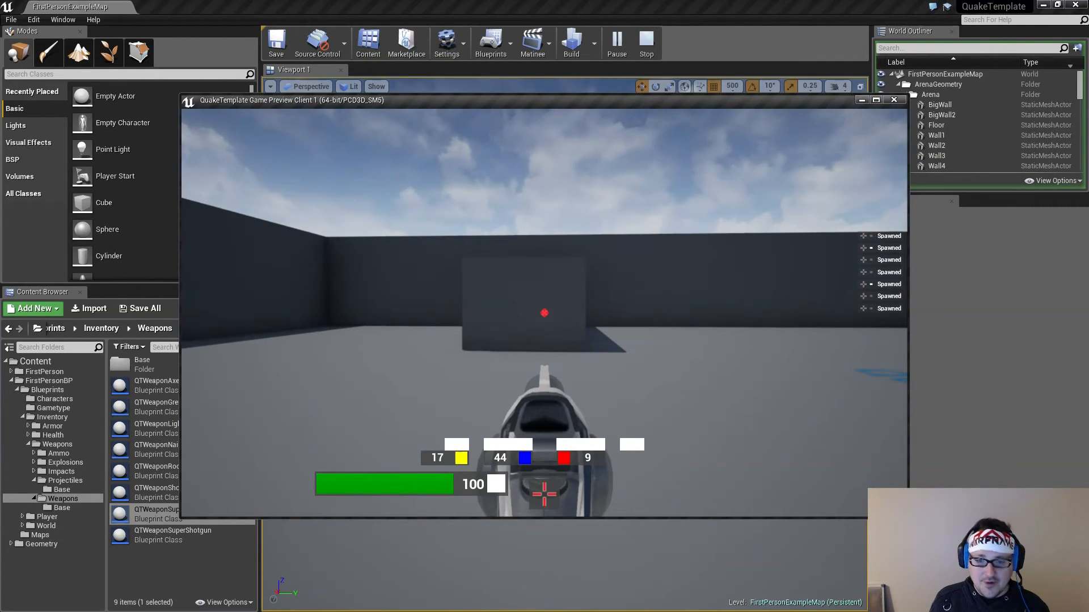
pyautogui.press('w')
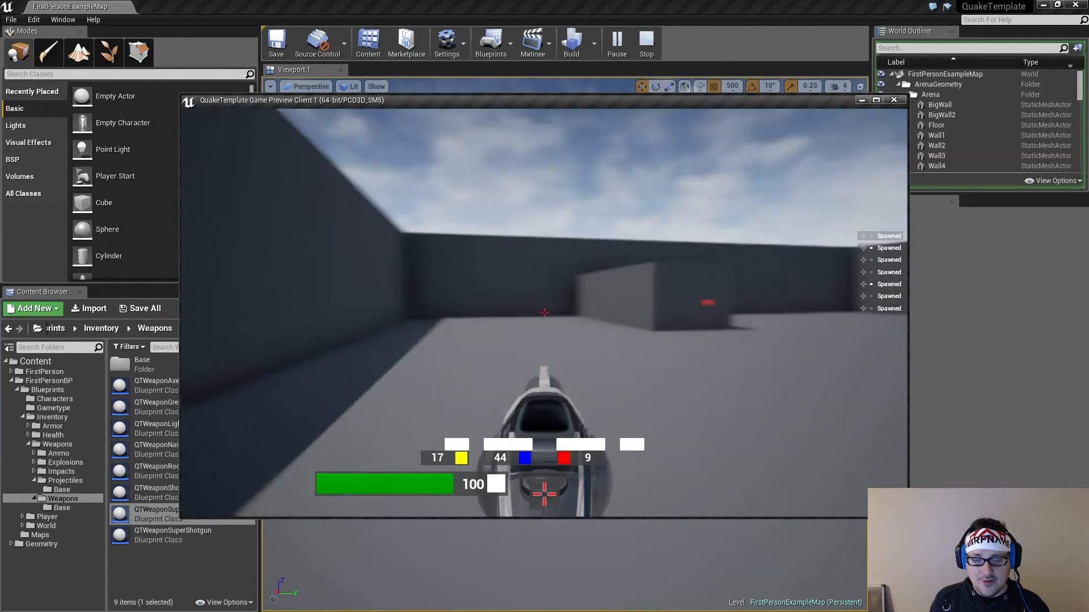
pyautogui.press('w')
pyautogui.click(544, 312)
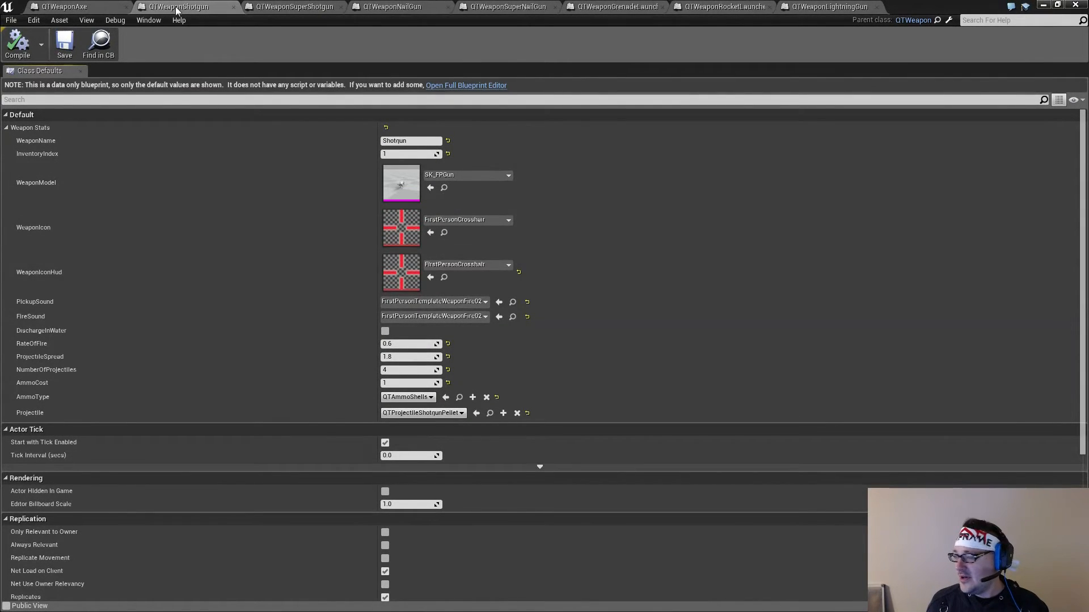
# Set RateOfFire to 0.4 in both the Shotgun and Super Shotgun blueprints
pyautogui.click(399, 344)
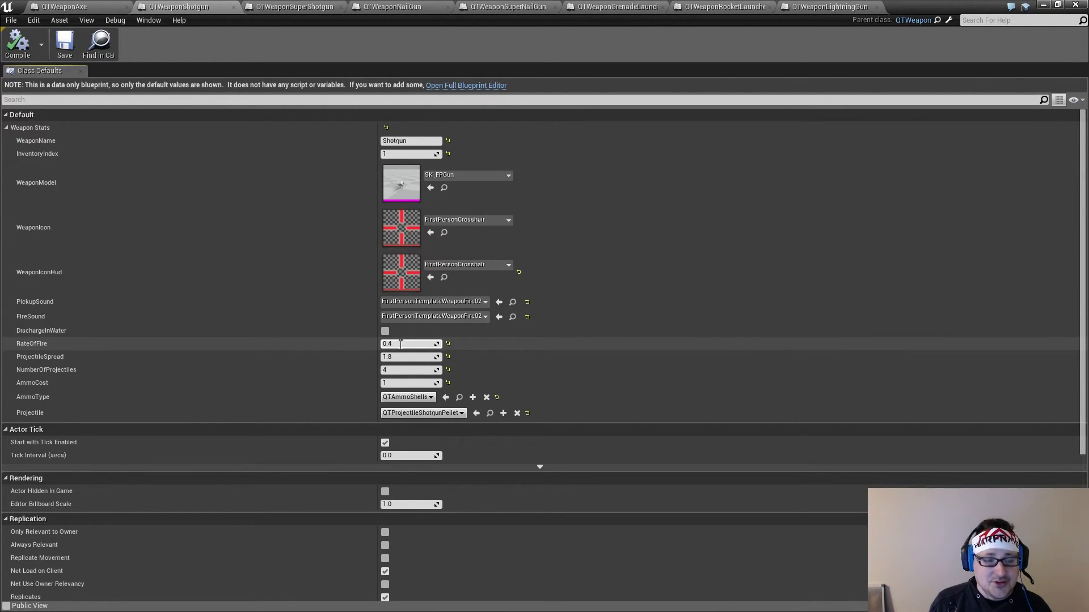
pyautogui.press('Return')
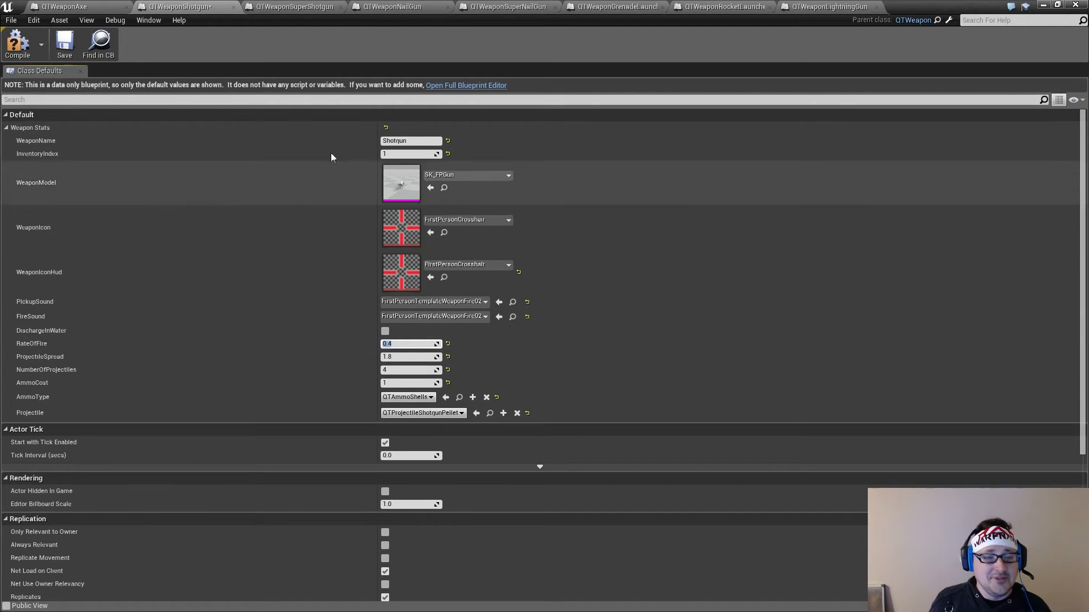
pyautogui.click(295, 6)
pyautogui.click(399, 344)
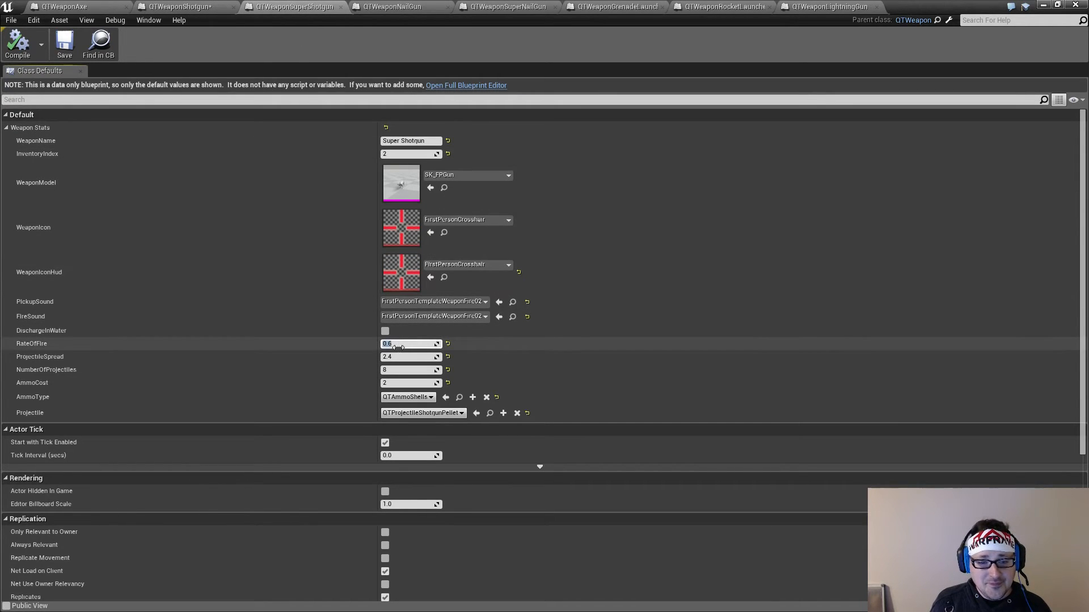
pyautogui.write('0.4')
pyautogui.press('Return')
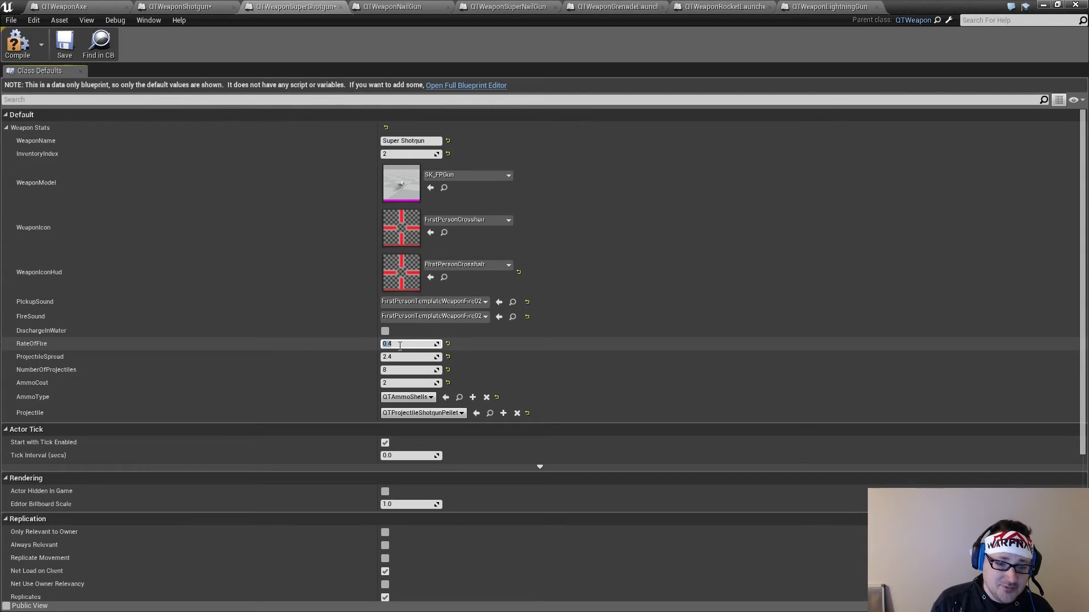
# Set RateOfFire to 0.06 in both the Nailgun and Super Nailgun blueprints
pyautogui.click(393, 6)
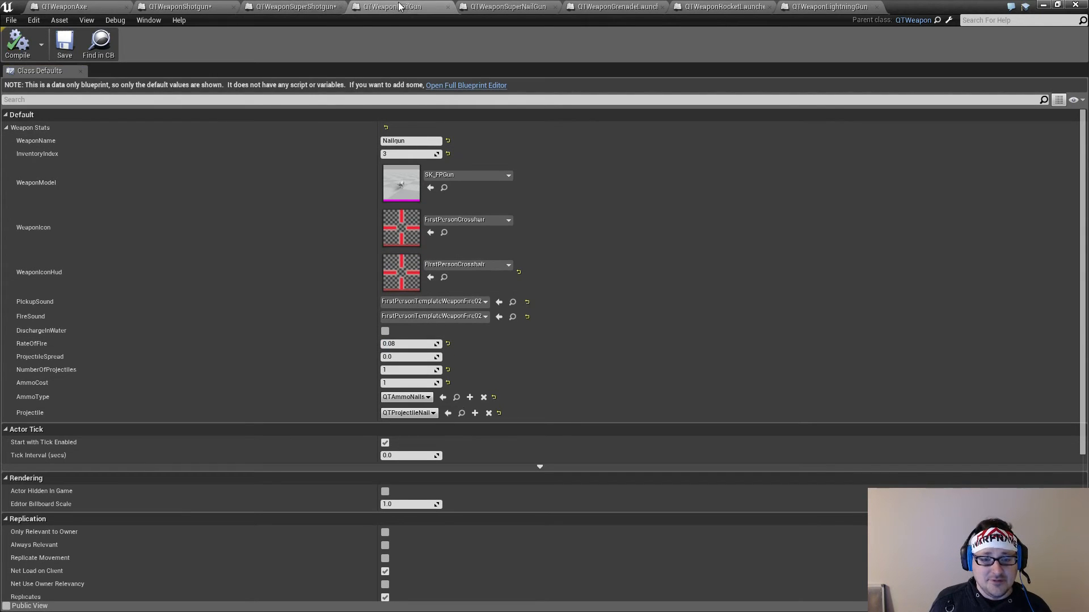
pyautogui.click(406, 345)
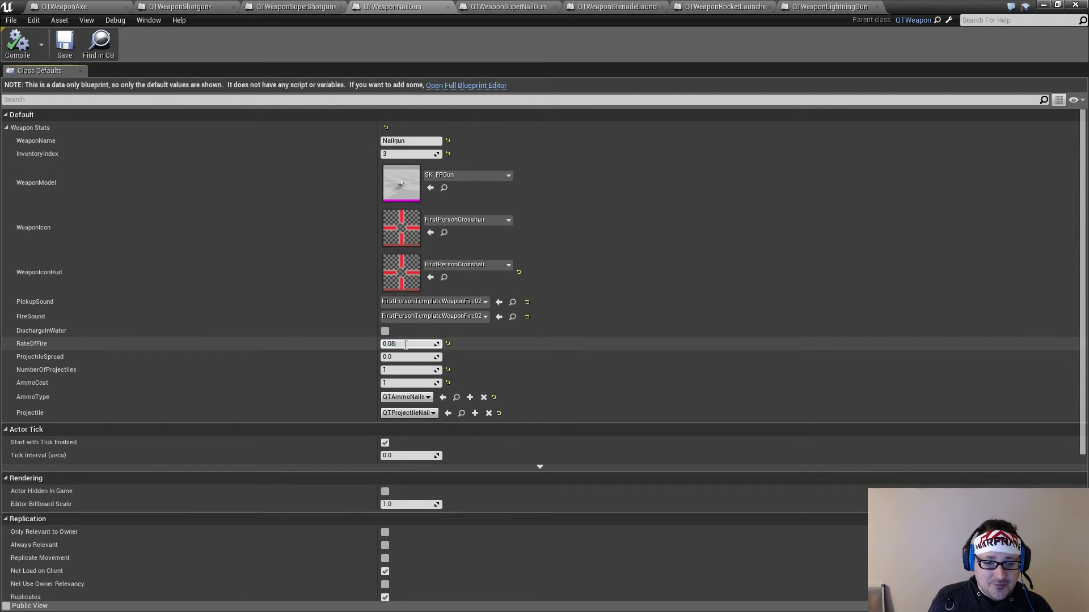
pyautogui.write('0.06')
pyautogui.press('Return')
pyautogui.click(507, 6)
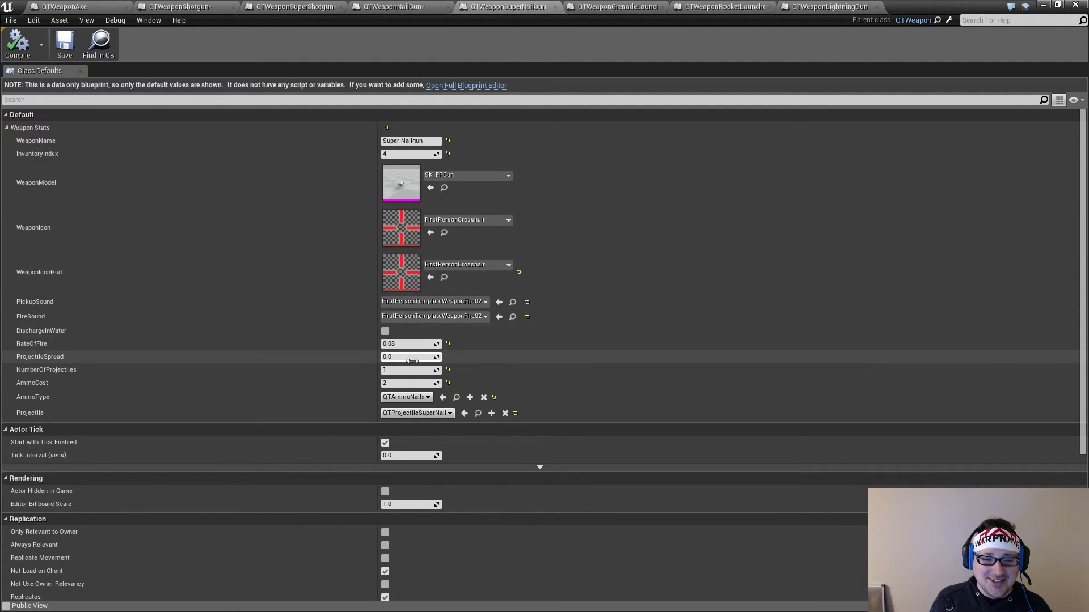
pyautogui.click(407, 343)
pyautogui.click(407, 344)
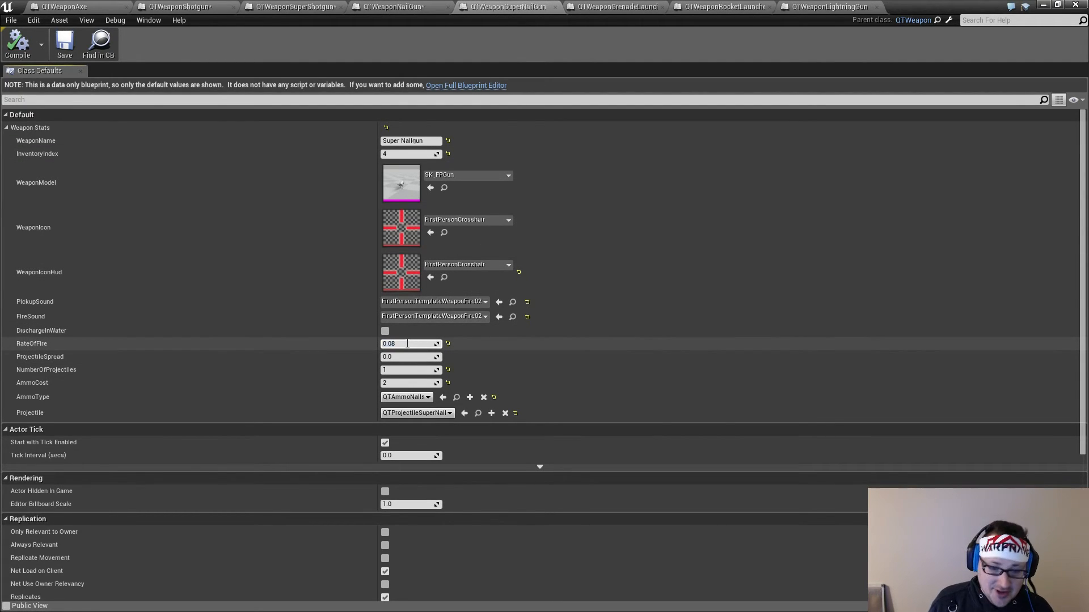
pyautogui.press('Return')
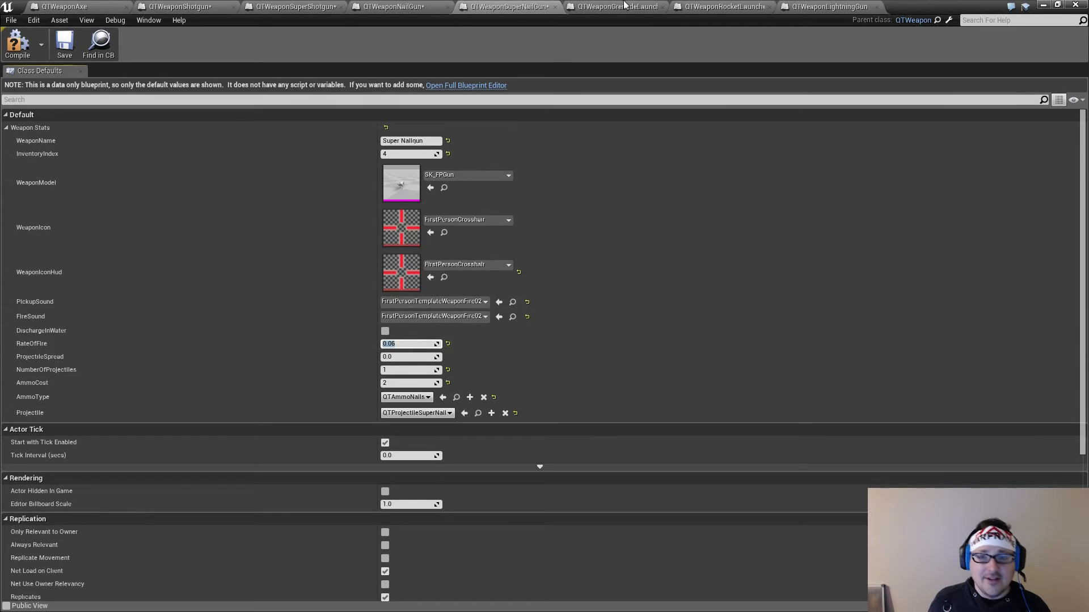
# Set the Grenade Launcher blueprint's RateOfFire to 0.4
pyautogui.click(618, 6)
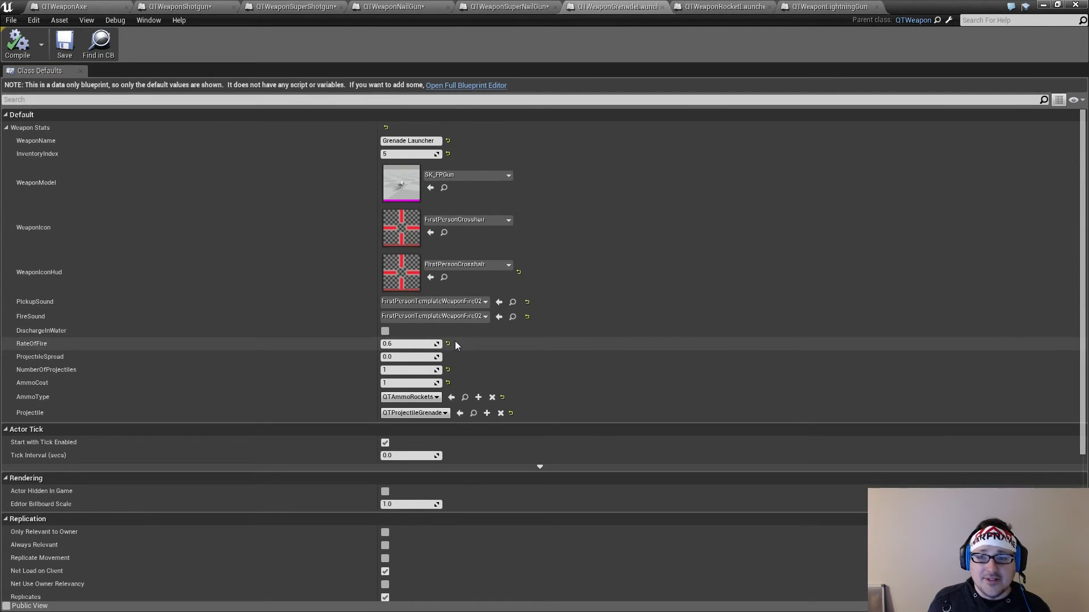
pyautogui.click(400, 343)
pyautogui.click(400, 344)
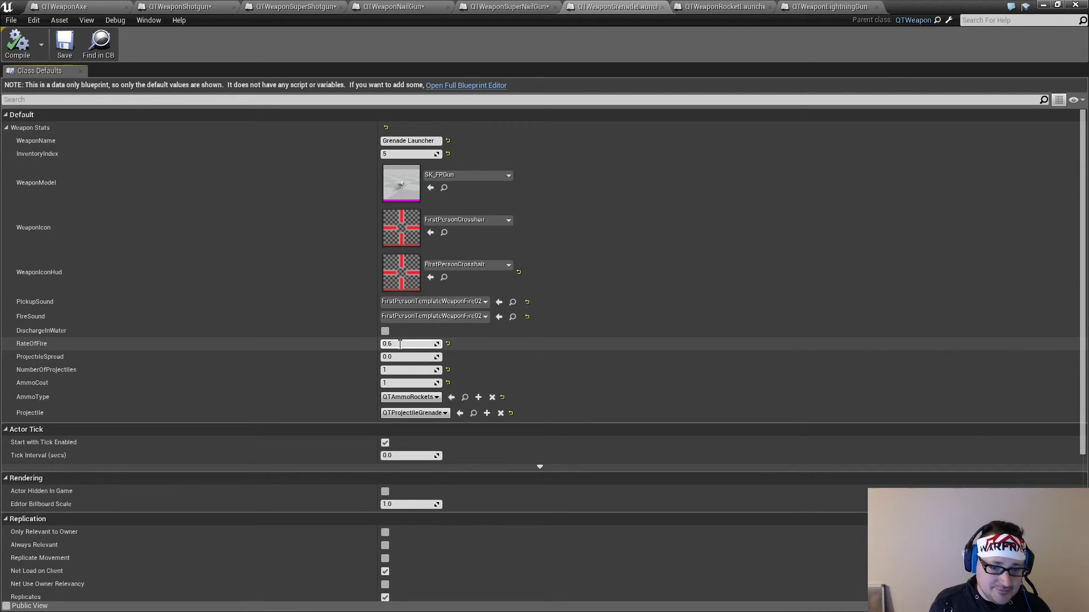
pyautogui.press('Return')
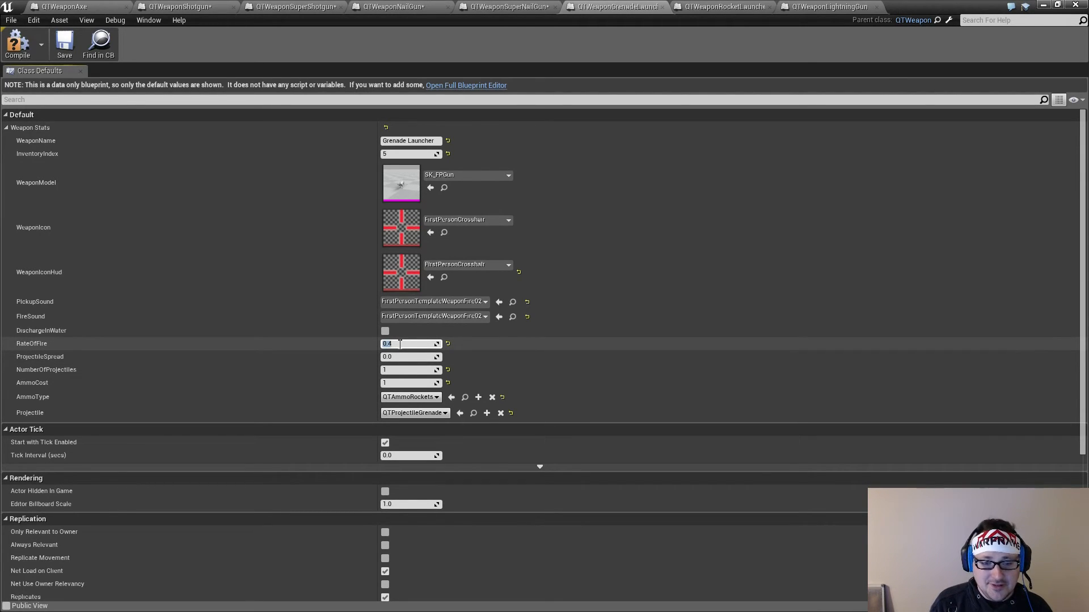
# Set the Rocket Launcher blueprint's RateOfFire to 0.5 and save the blueprint
pyautogui.click(724, 6)
pyautogui.click(408, 345)
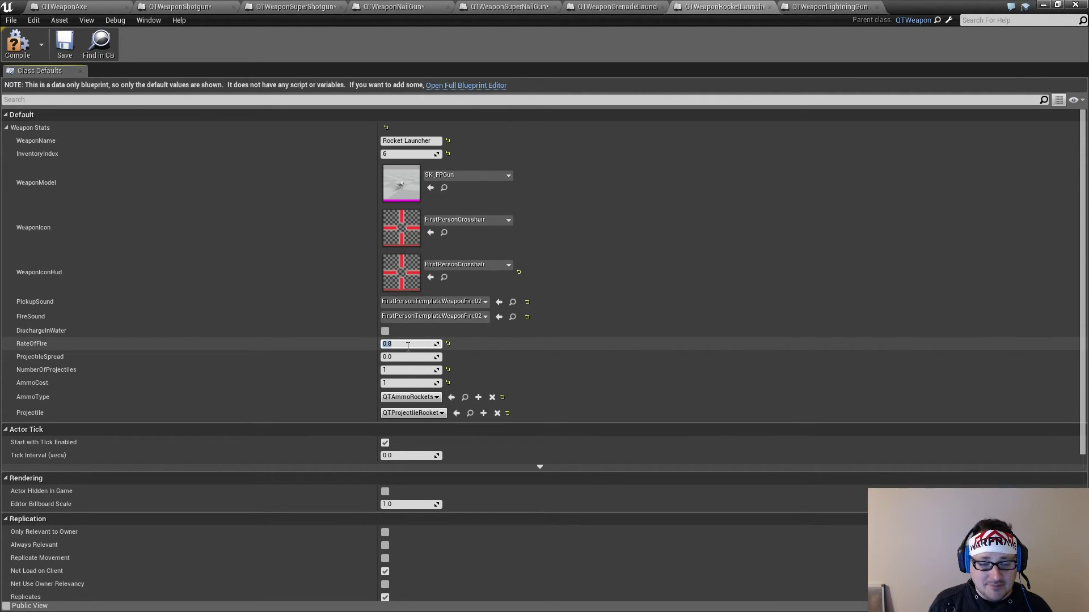
pyautogui.write('5')
pyautogui.press('Return')
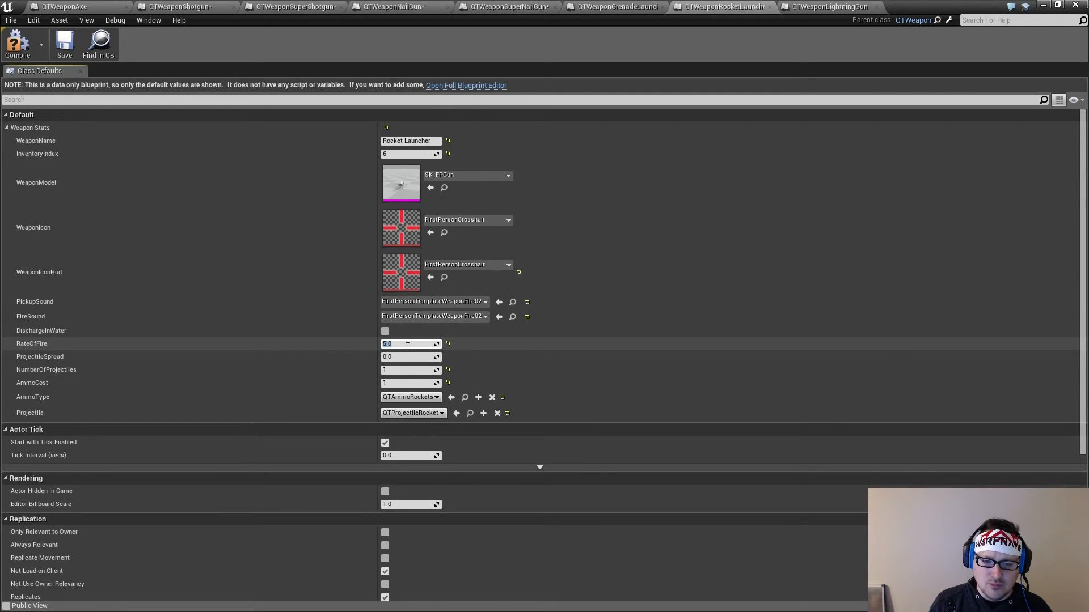
pyautogui.write('0.5')
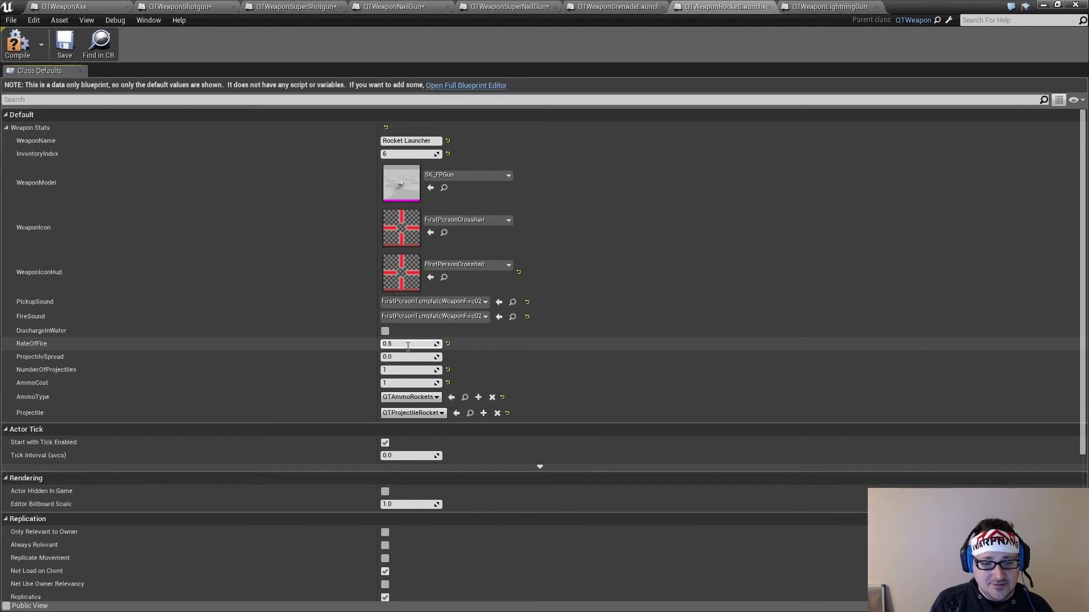
pyautogui.click(407, 344)
pyautogui.click(62, 45)
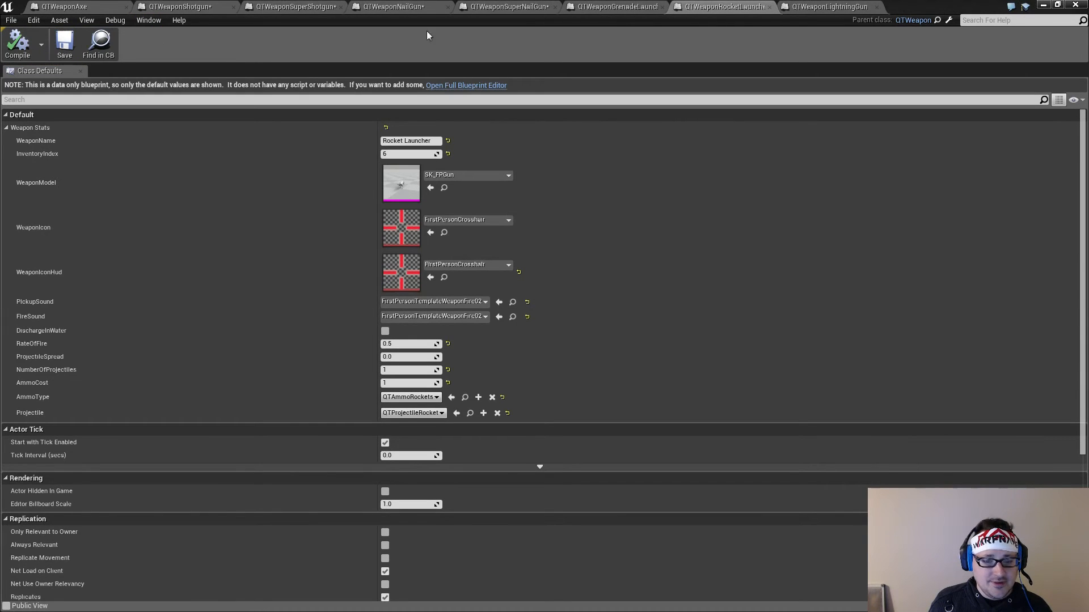
# Compare the Lightning Gun's RateOfFire with the Nailgun's and compile the Lightning Gun blueprint
pyautogui.click(840, 8)
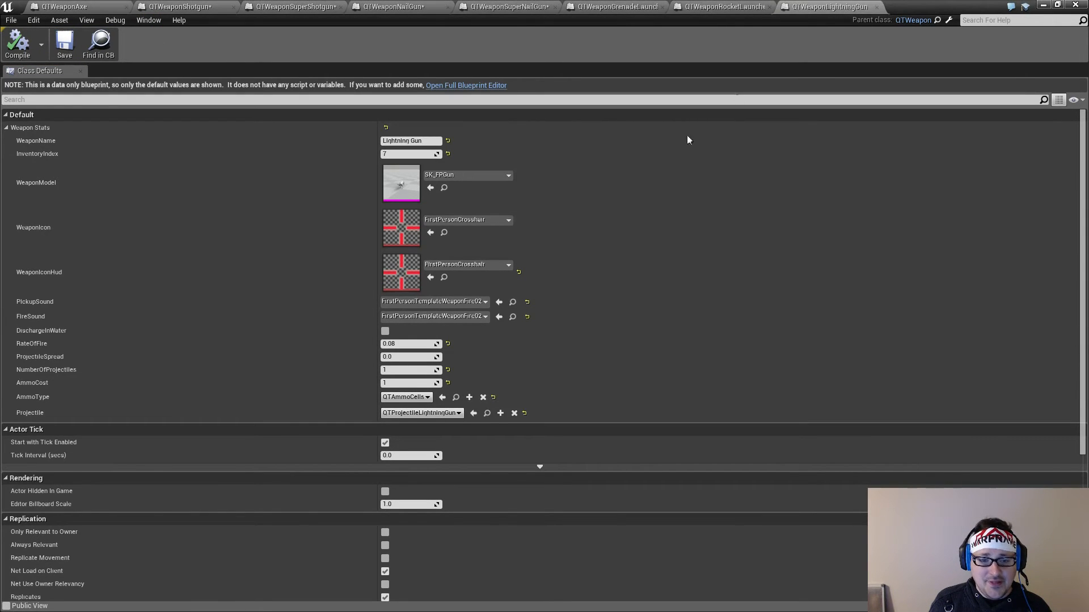
pyautogui.click(415, 8)
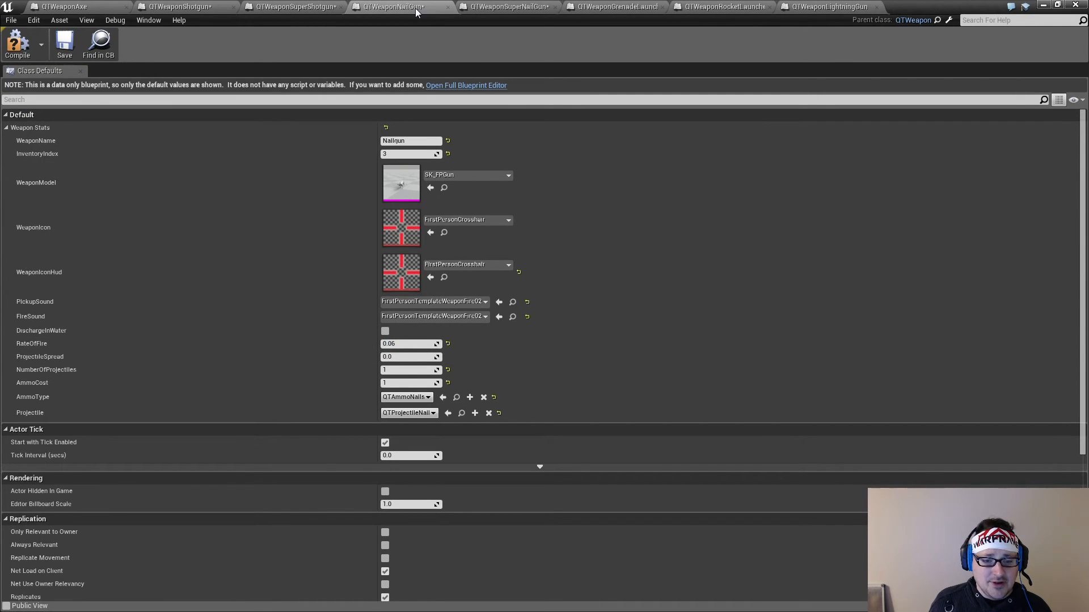
pyautogui.click(828, 7)
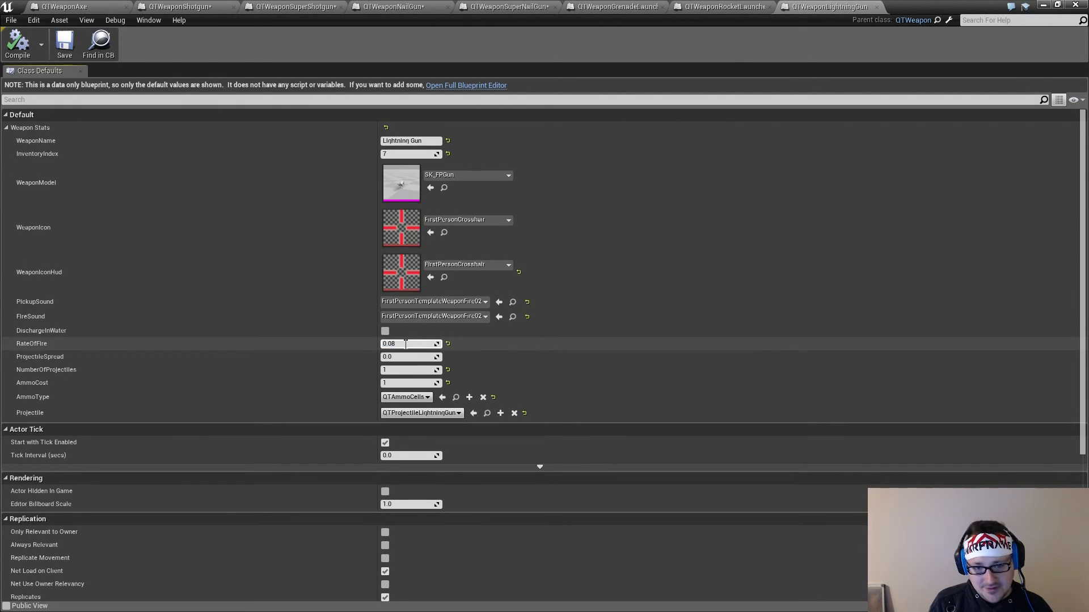
pyautogui.click(23, 41)
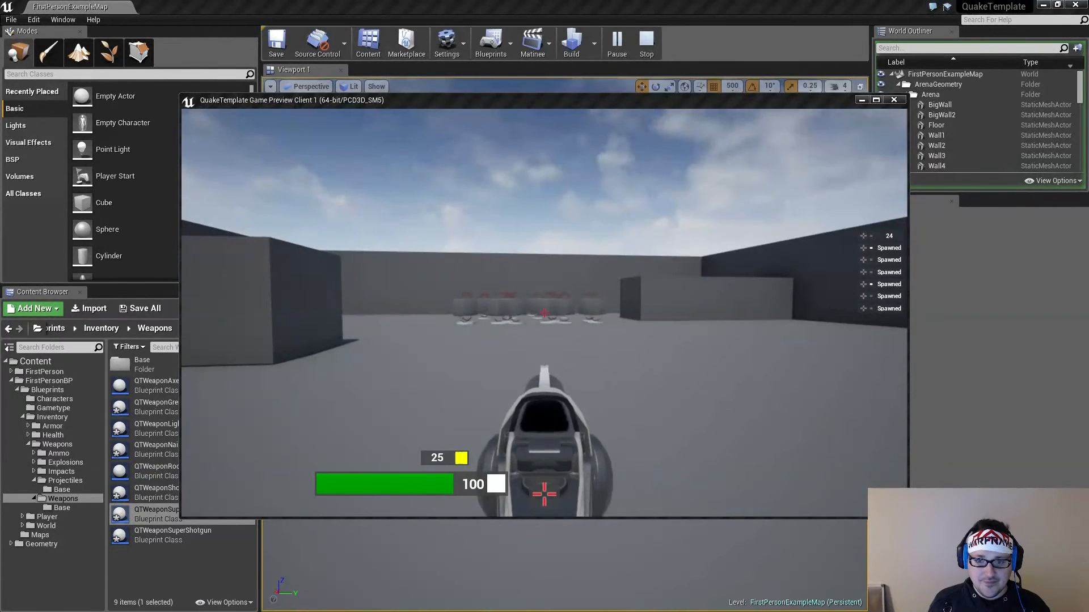
# Fire the Shotgun repeatedly at the arena wall in the game preview to check its adjusted fire rate and pellet spread
pyautogui.press('w')
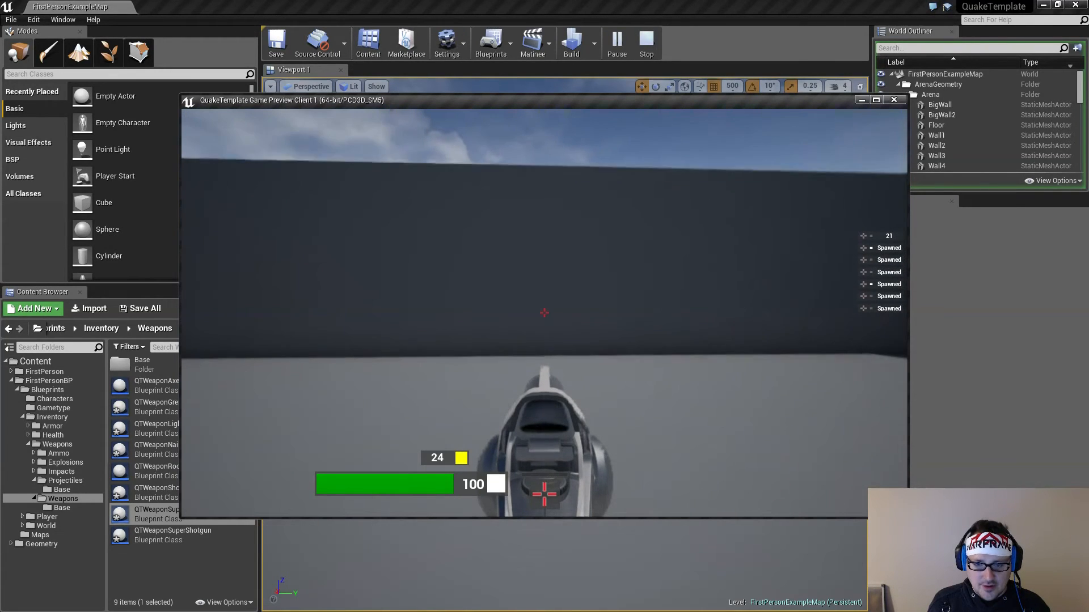
pyautogui.click(543, 312)
pyautogui.click(544, 313)
pyautogui.click(545, 312)
pyautogui.click(544, 312)
pyautogui.click(544, 312)
pyautogui.click(544, 312)
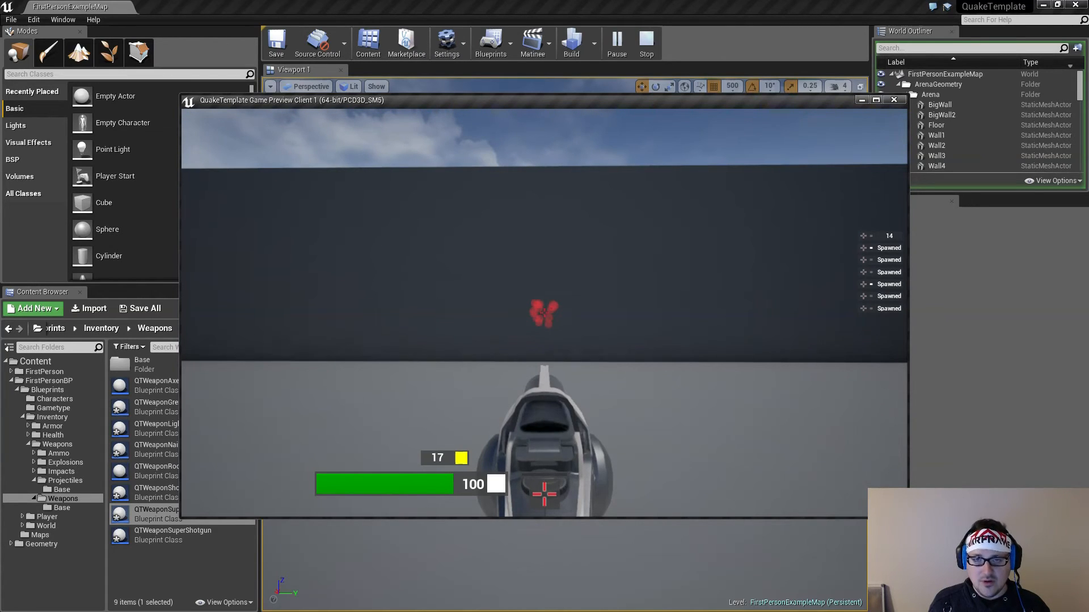
pyautogui.click(544, 312)
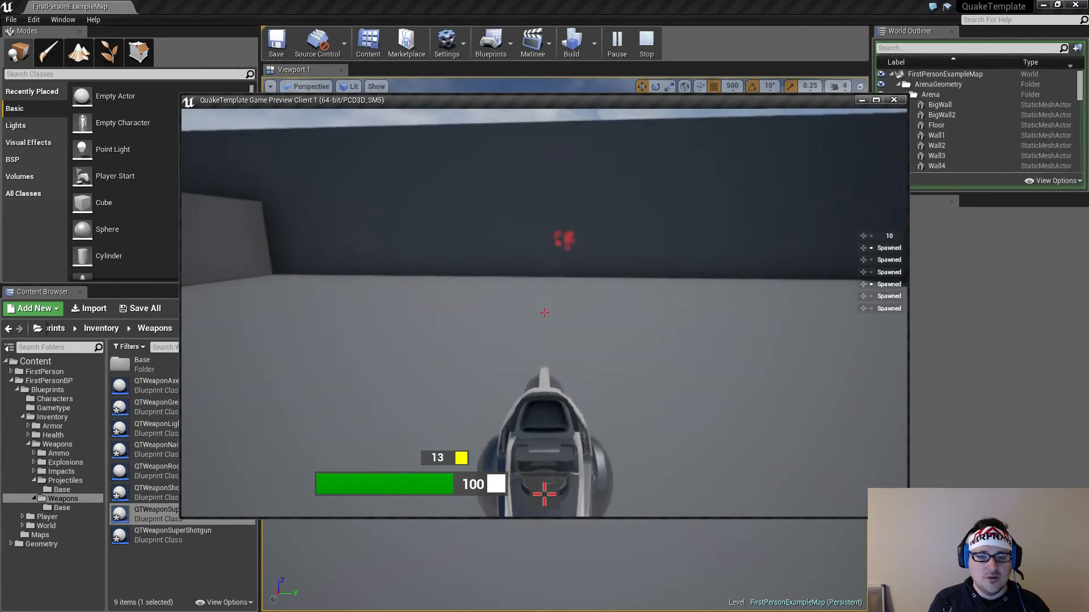
pyautogui.click(544, 313)
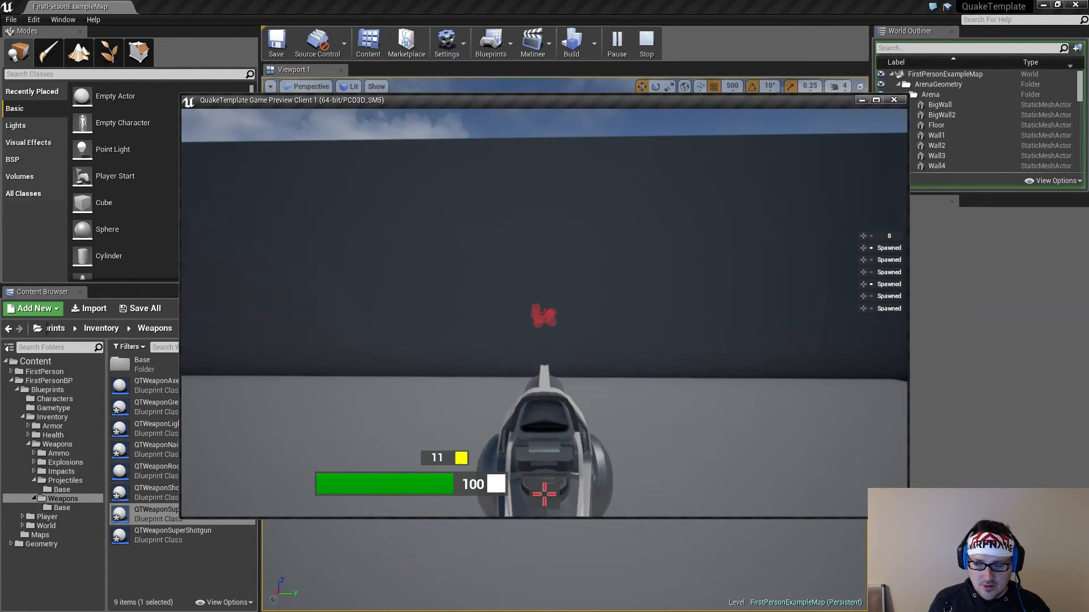
pyautogui.click(545, 313)
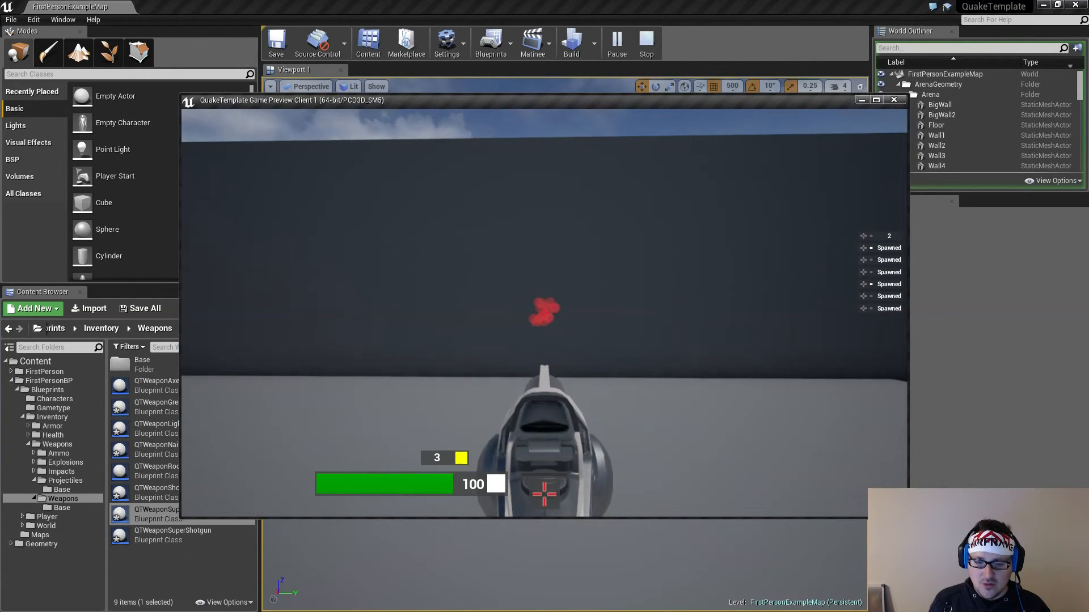
pyautogui.click(544, 313)
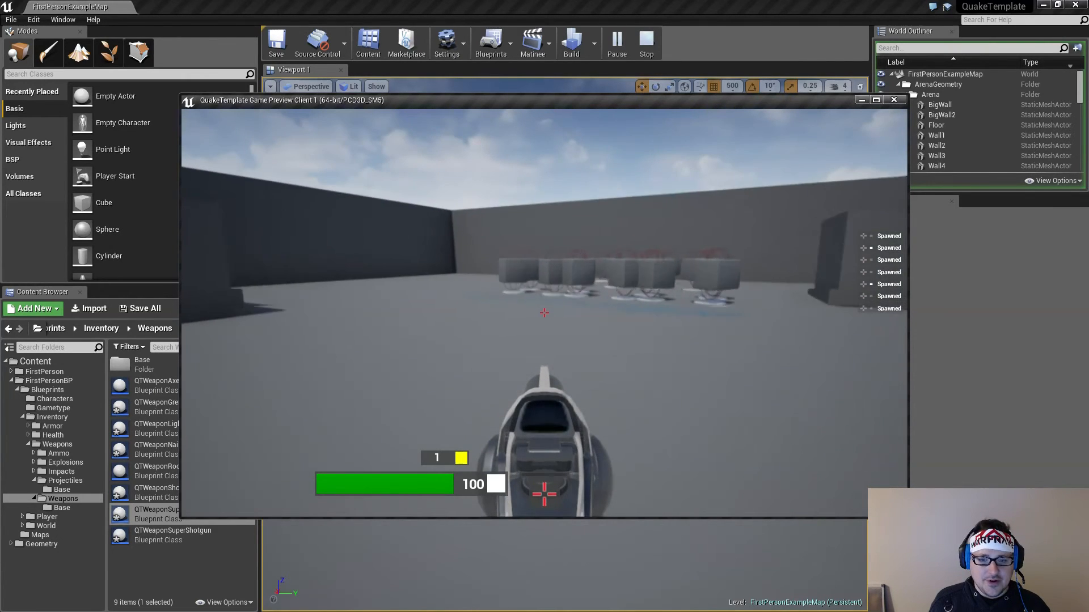
# Run through the pickups in the middle of the arena to collect the weapons and their ammo
pyautogui.press('w')
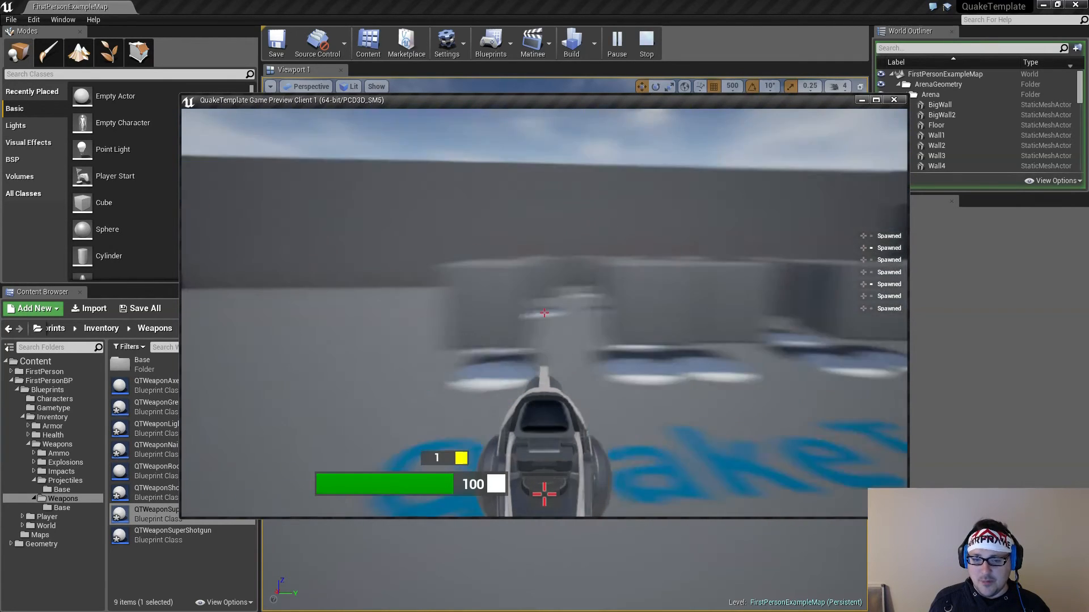
pyautogui.press('w')
pyautogui.press('w')
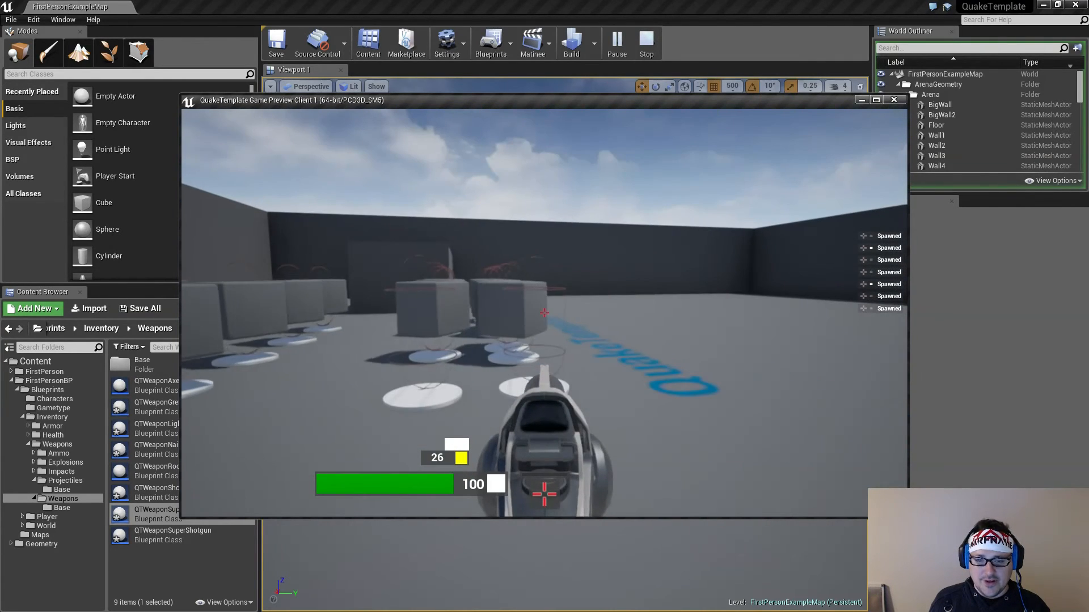
pyautogui.press('w')
pyautogui.press('w')
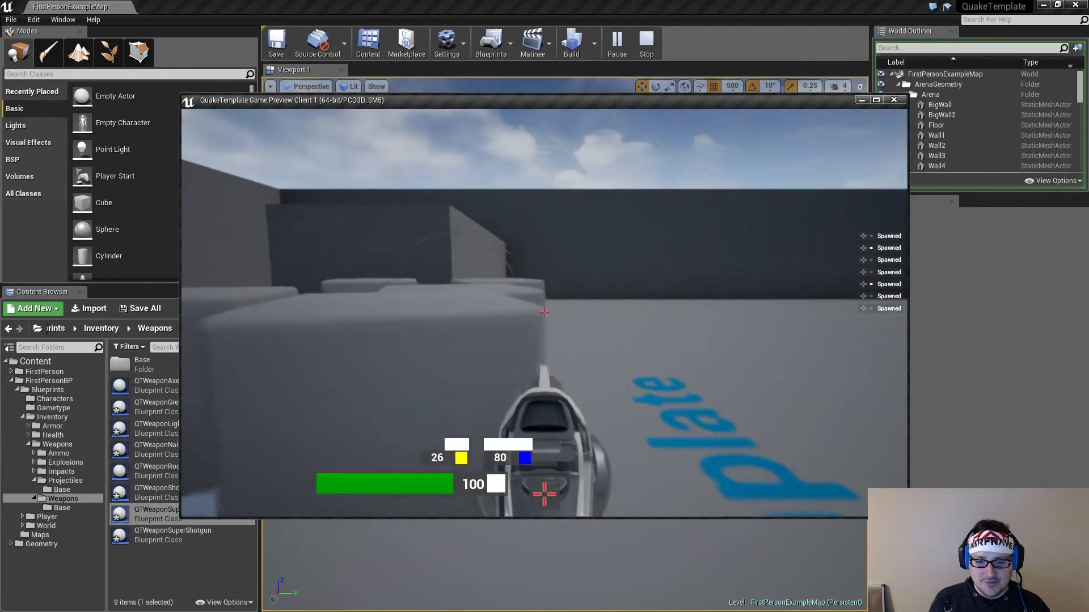
pyautogui.press('w')
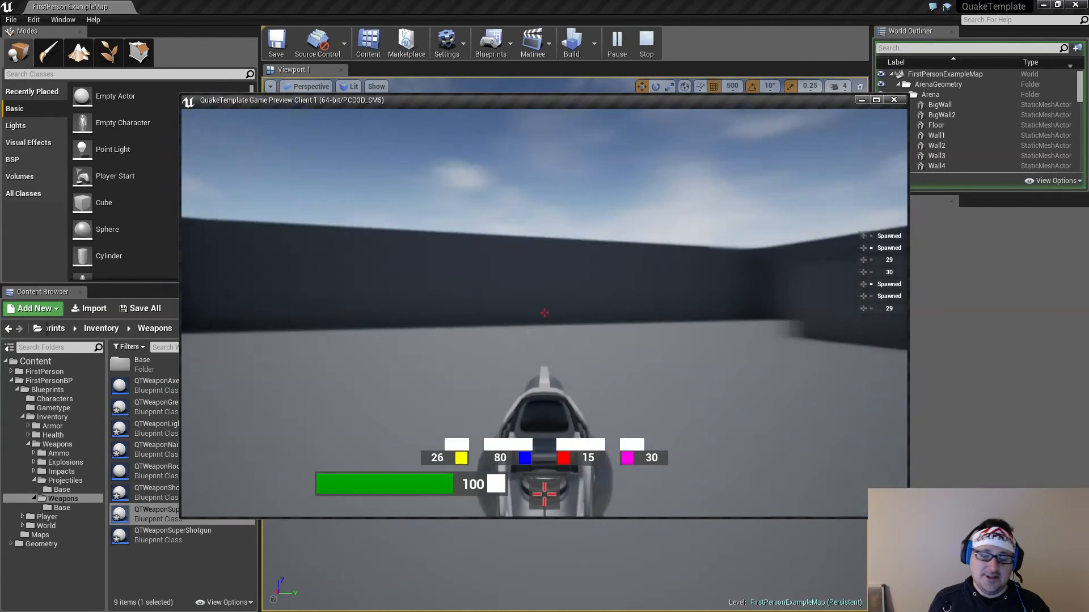
# Cross the arena to the large freestanding block and fire shells at it to check the adjusted fire rate
pyautogui.press('s')
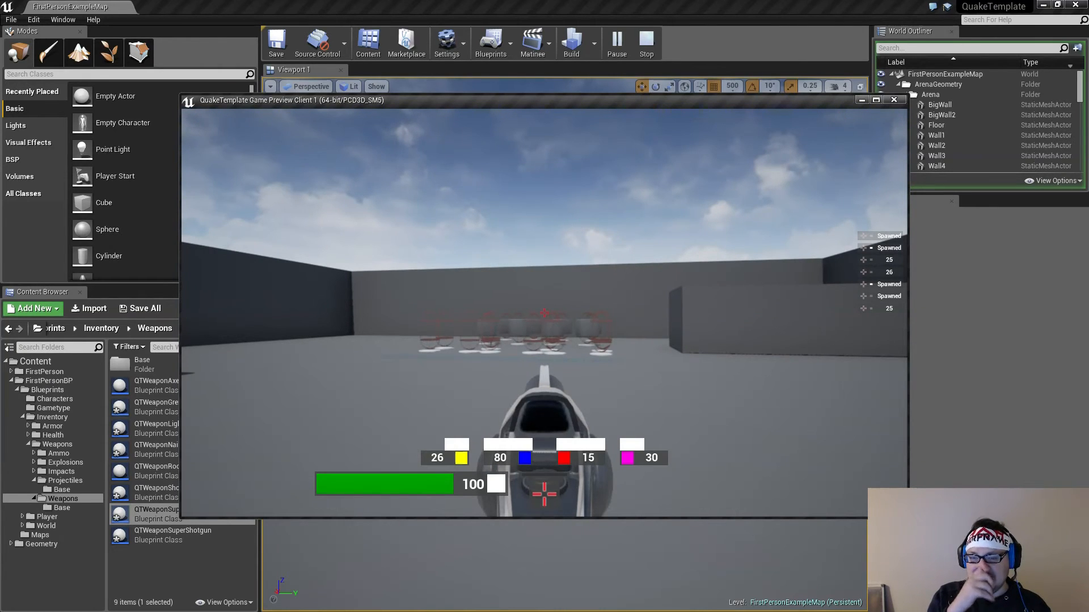
pyautogui.press('w')
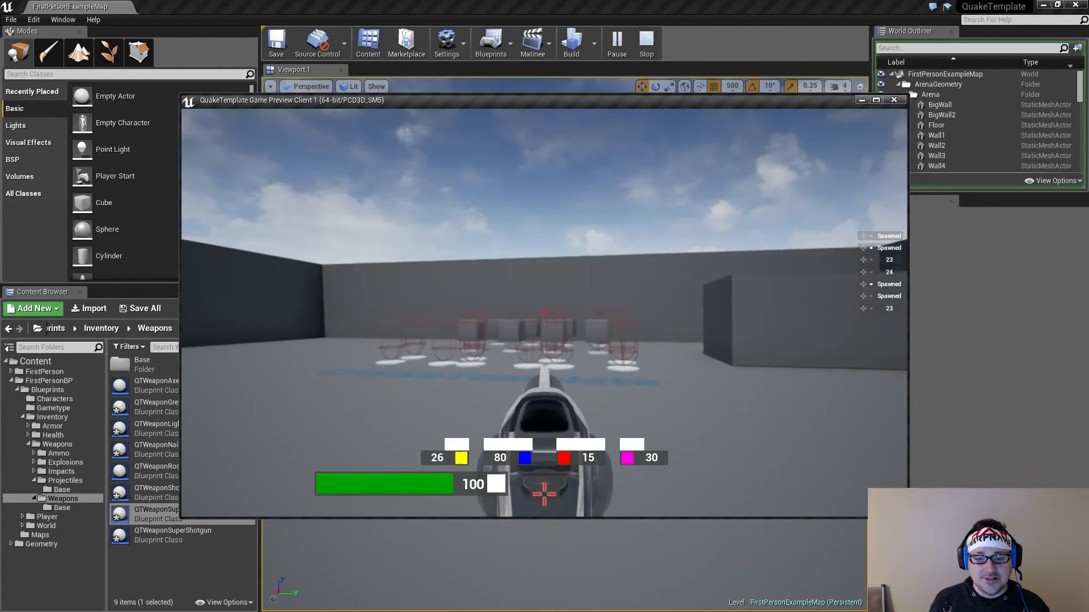
pyautogui.press('d')
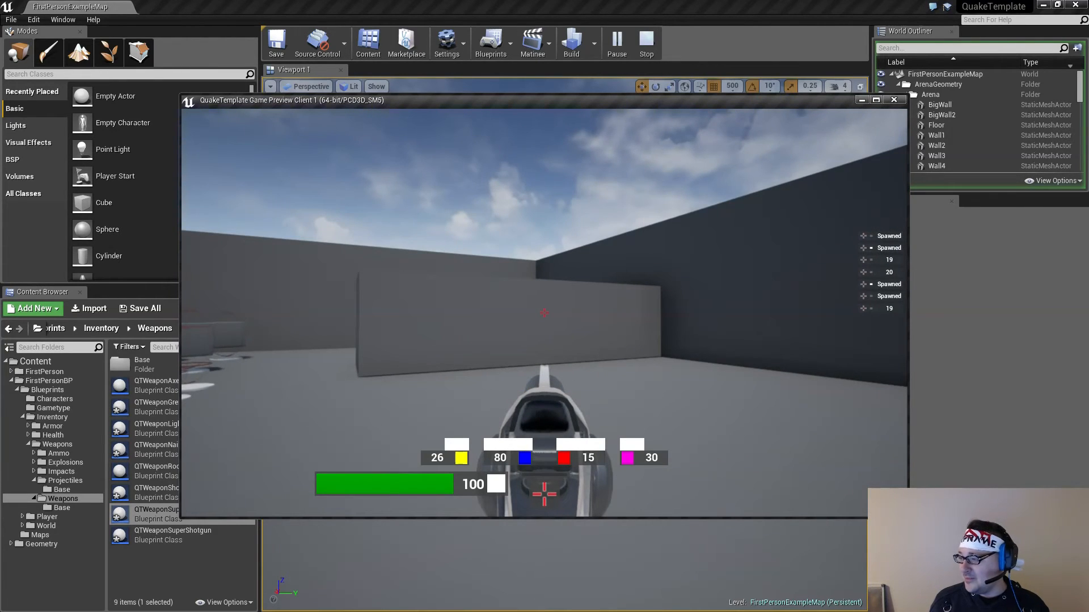
pyautogui.press('d')
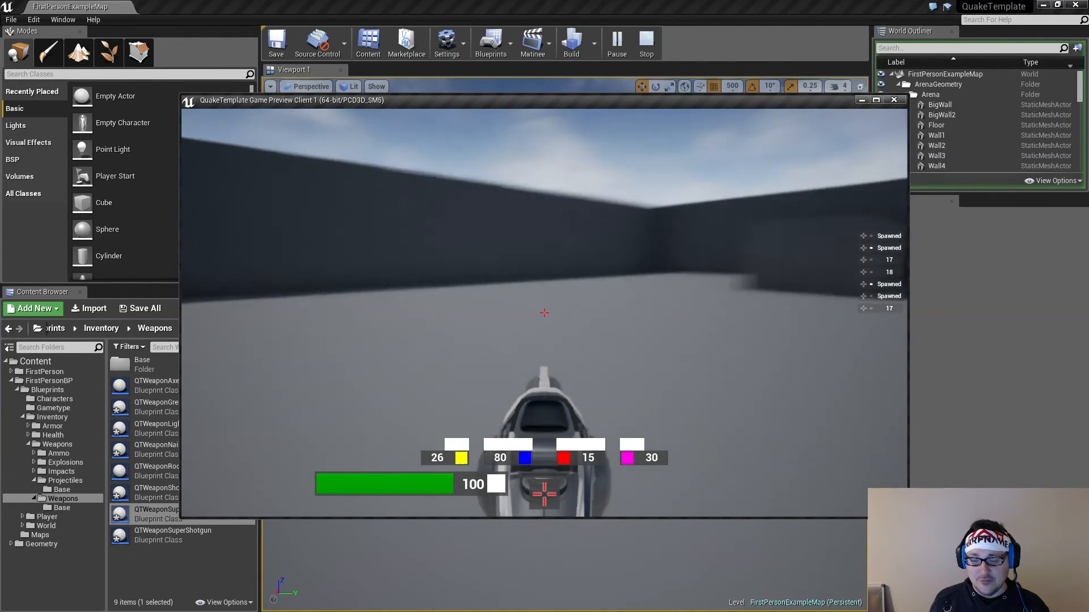
pyautogui.press('w')
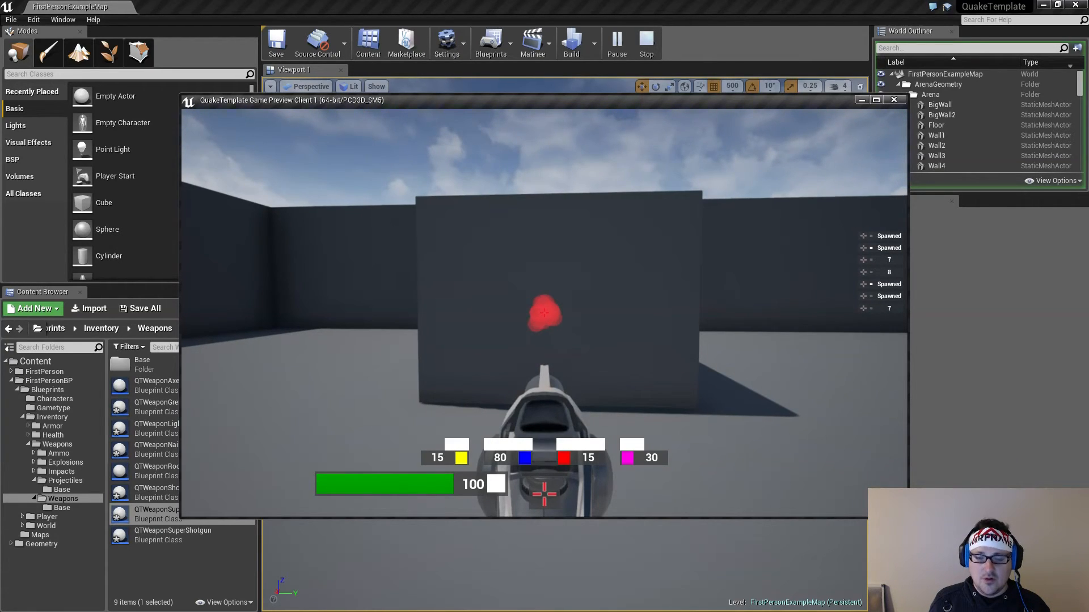
# Back away from the freestanding block and use up shells around the arena to check pellet spread at a distance
pyautogui.press('s')
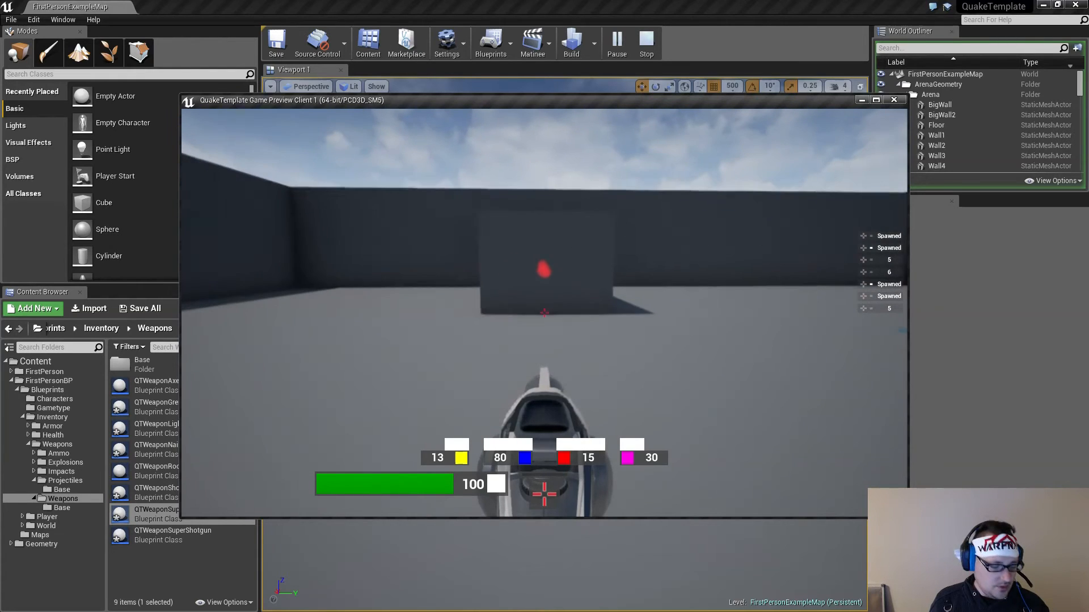
pyautogui.press('w')
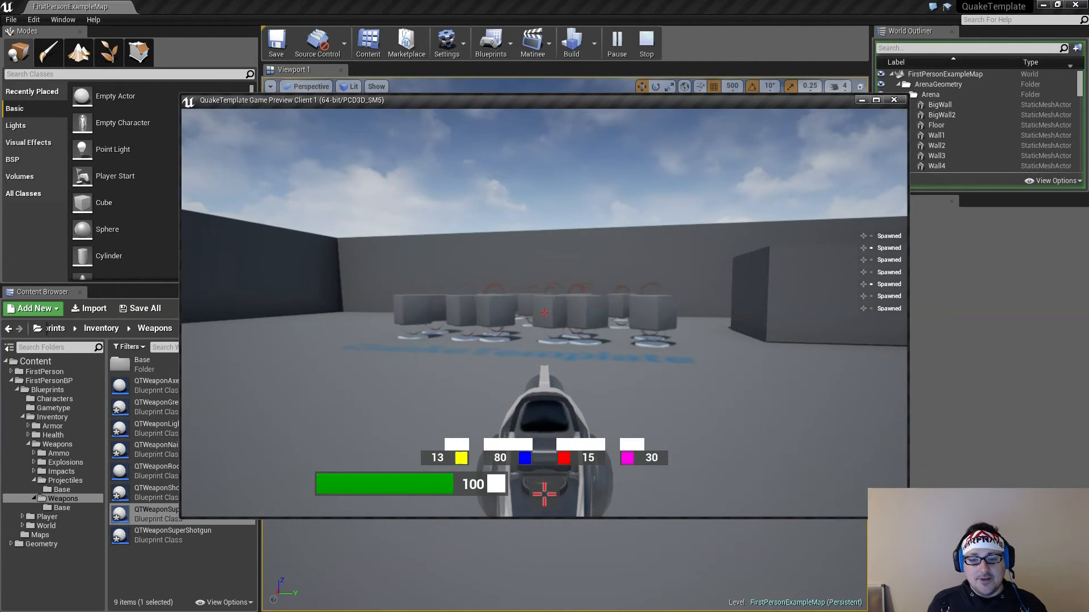
pyautogui.press('w')
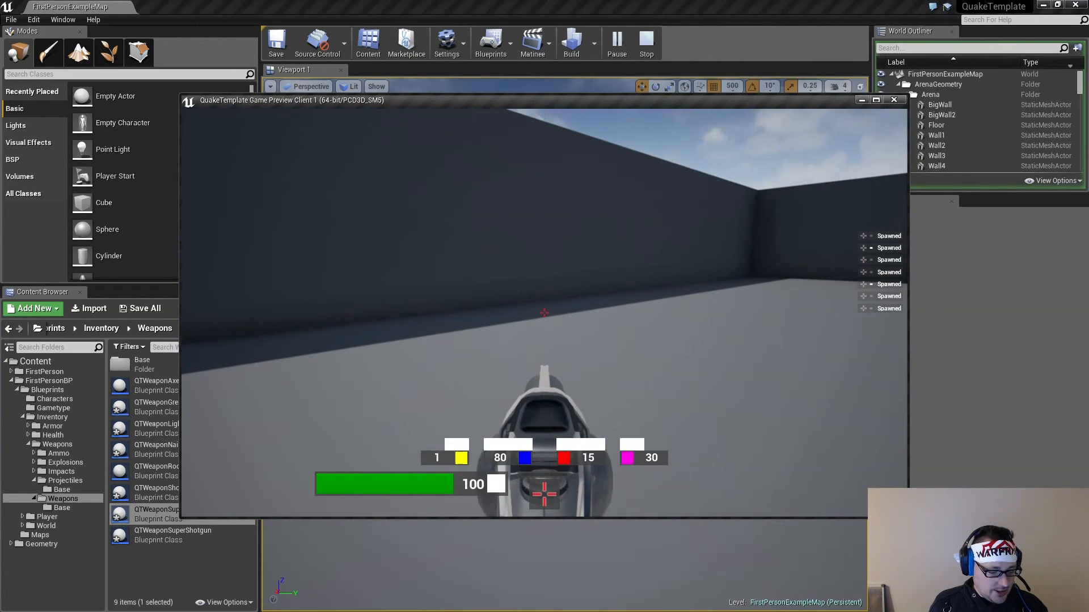
# Fire repeated bursts of nails along the arena wall to check the nail projectiles, fire rate and ammo use
pyautogui.click(543, 312)
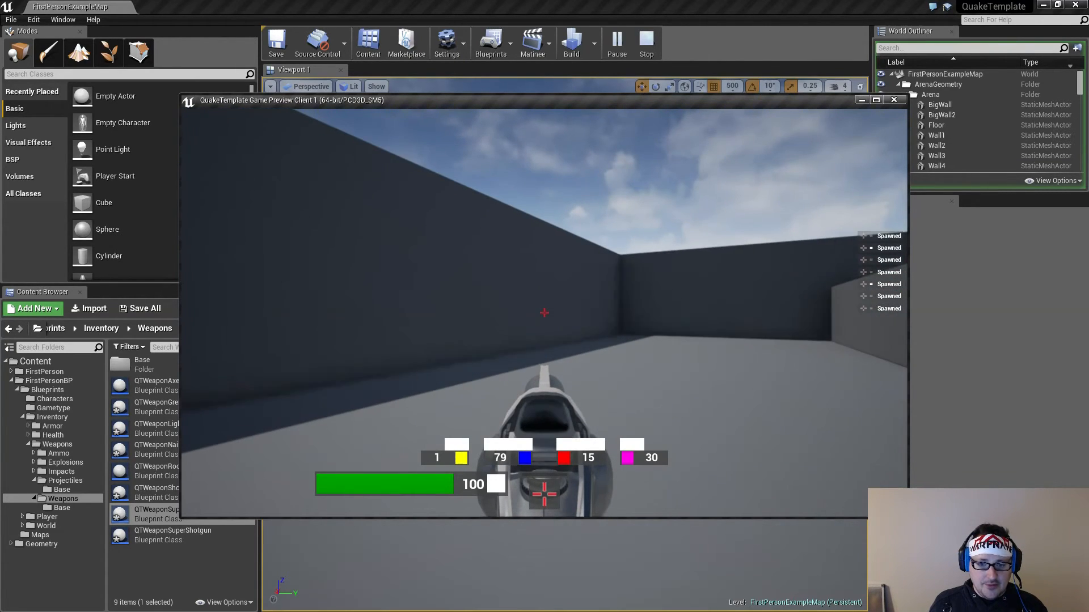
pyautogui.click(544, 312)
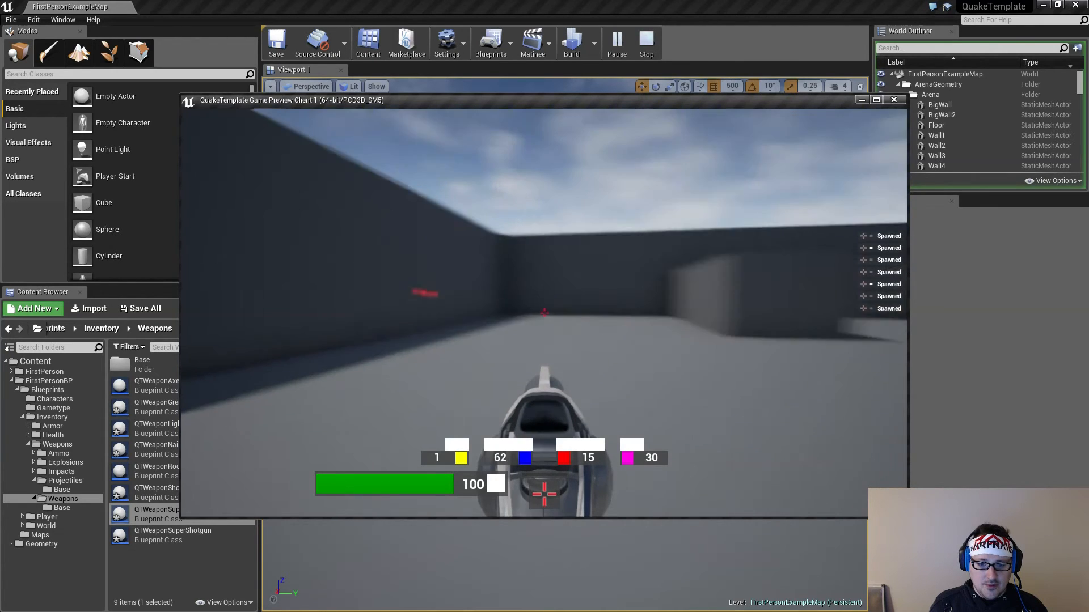
pyautogui.click(543, 312)
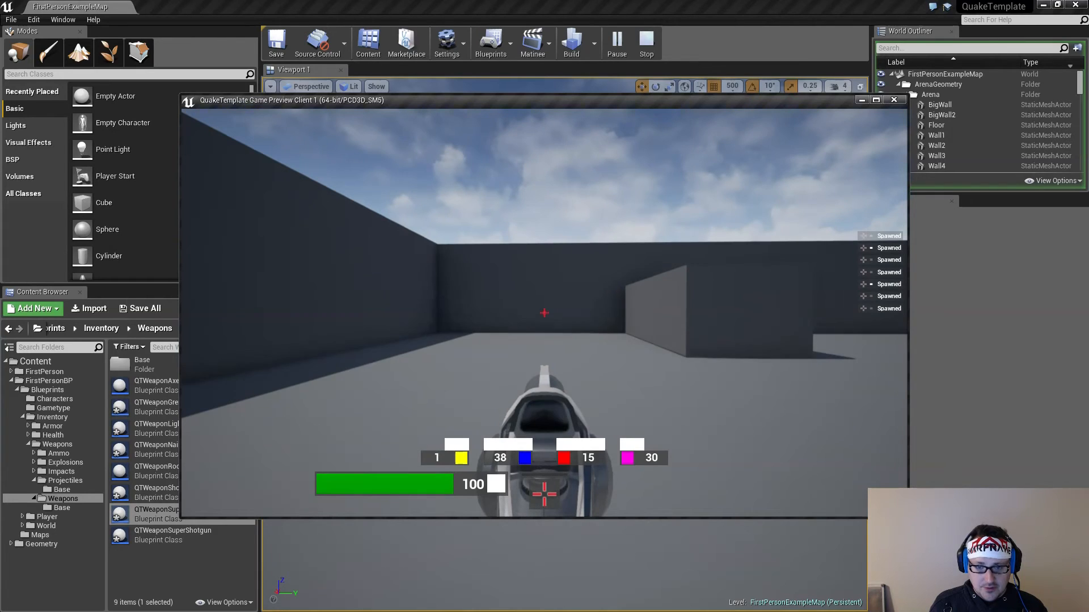
pyautogui.click(543, 312)
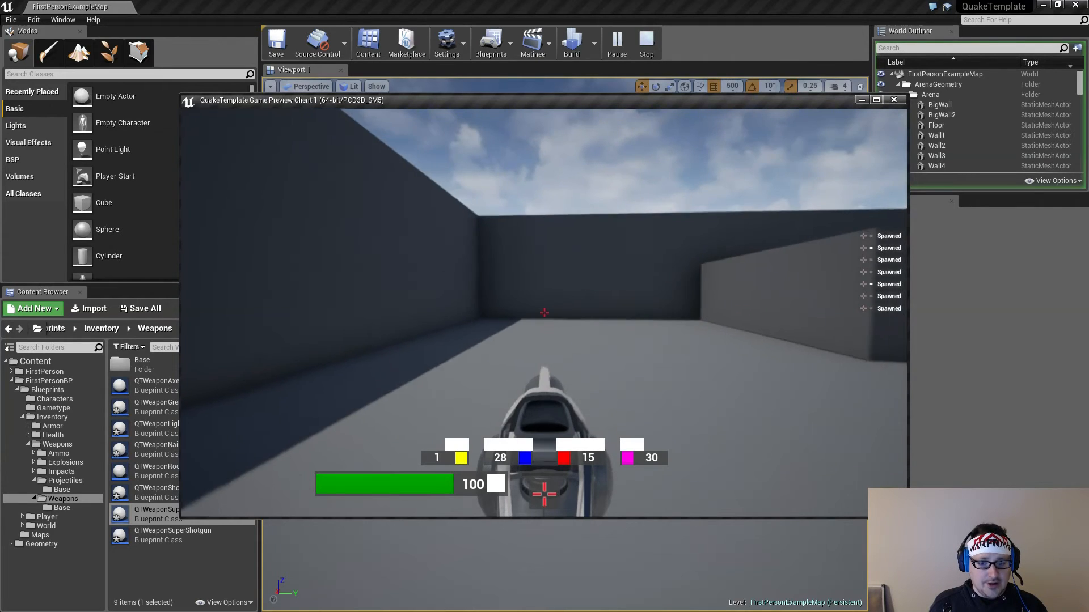
pyautogui.click(544, 313)
pyautogui.click(543, 312)
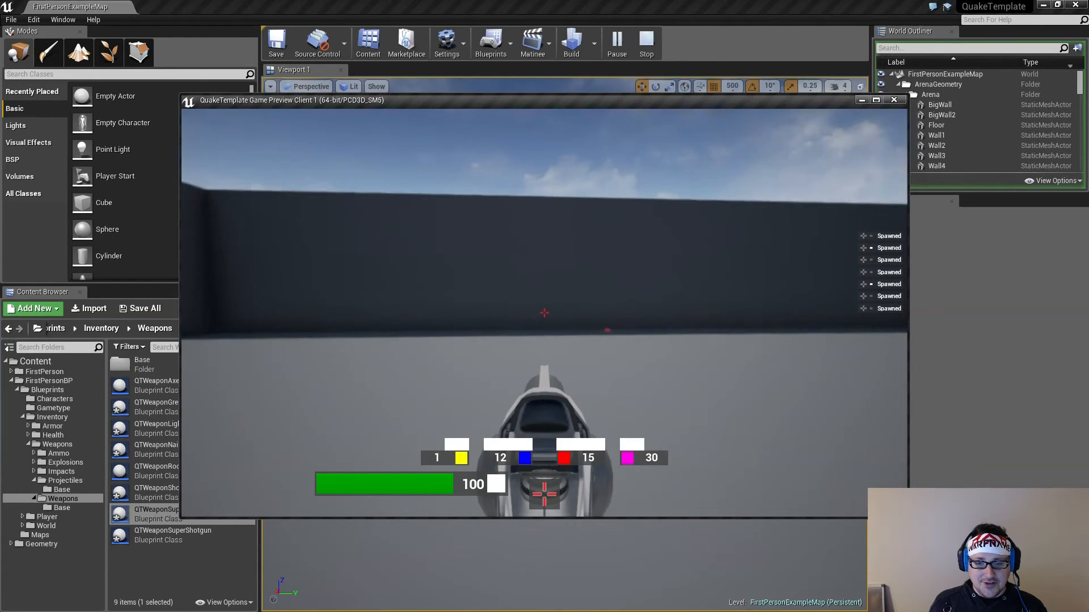
# Fire the rocket ammo across the open arena floor to check the projectiles' flight, fire rate and ammo use
pyautogui.click(544, 313)
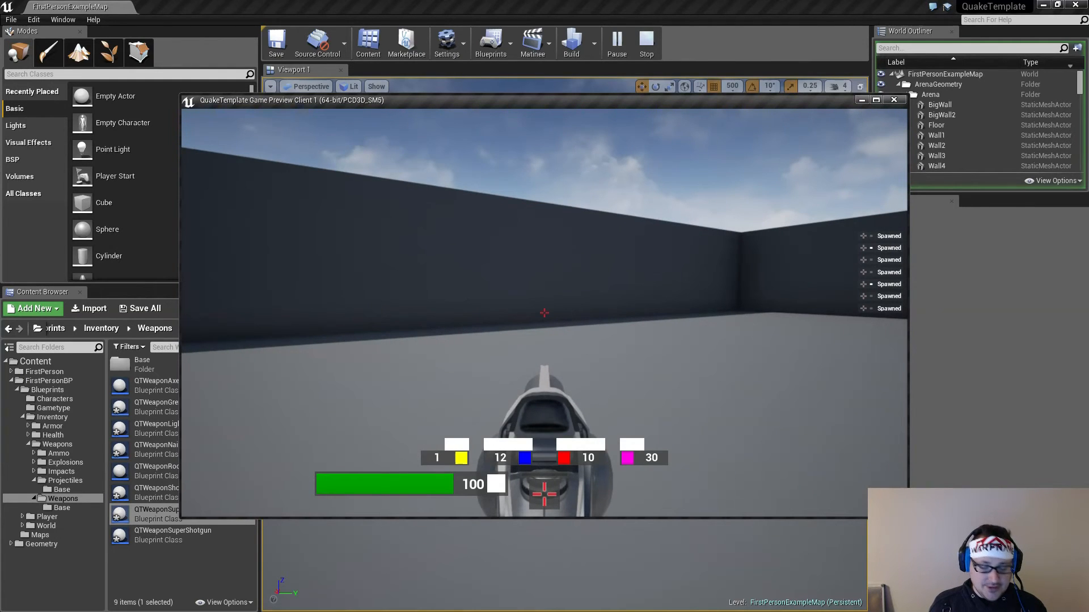
pyautogui.click(545, 313)
pyautogui.click(544, 313)
pyautogui.click(544, 313)
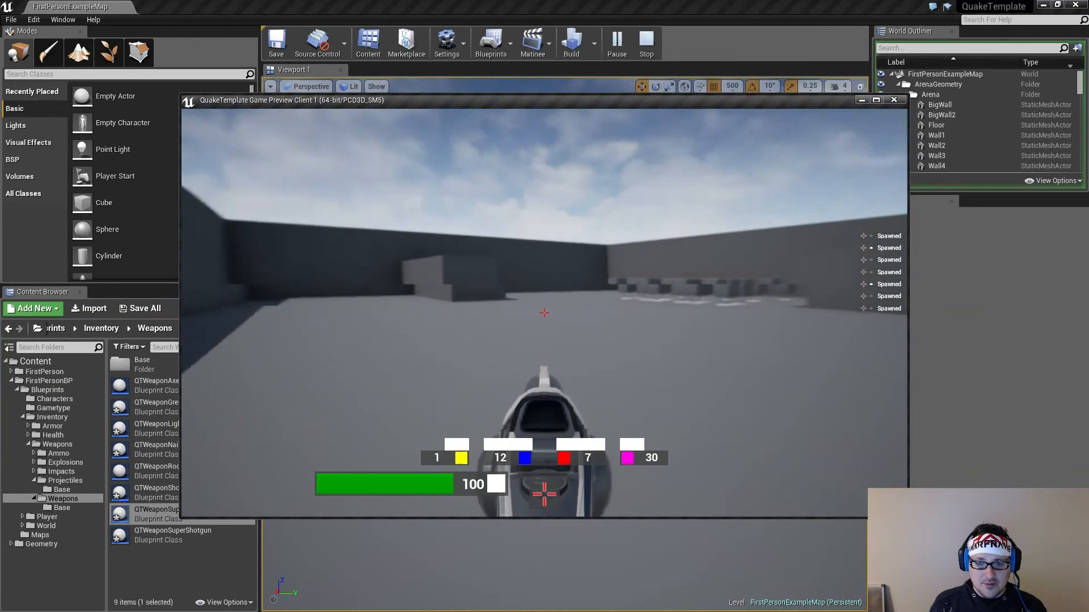
pyautogui.click(544, 313)
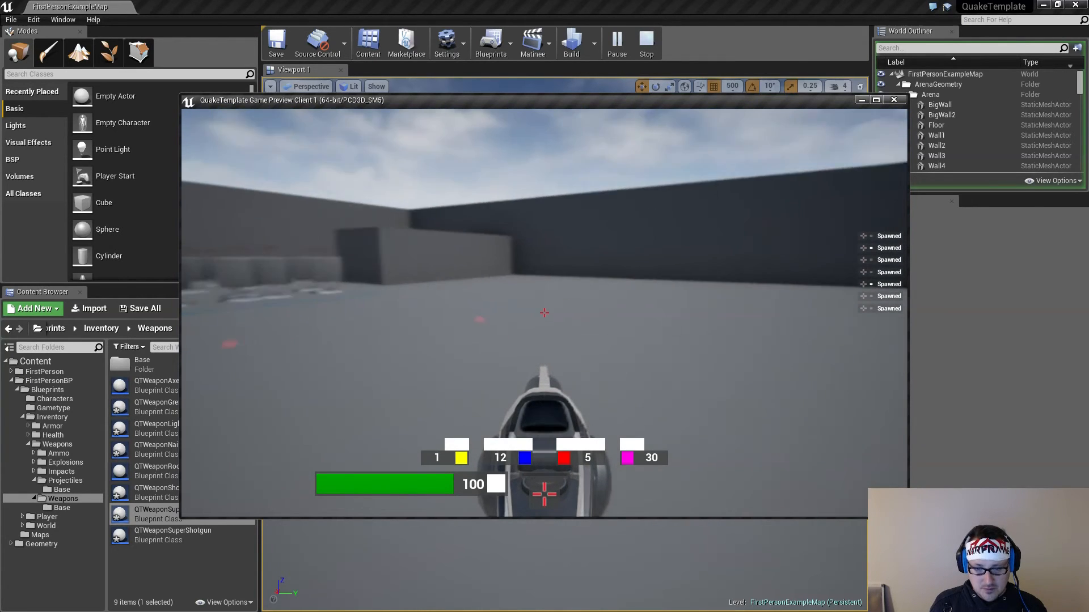
pyautogui.click(544, 313)
pyautogui.click(544, 313)
pyautogui.click(544, 313)
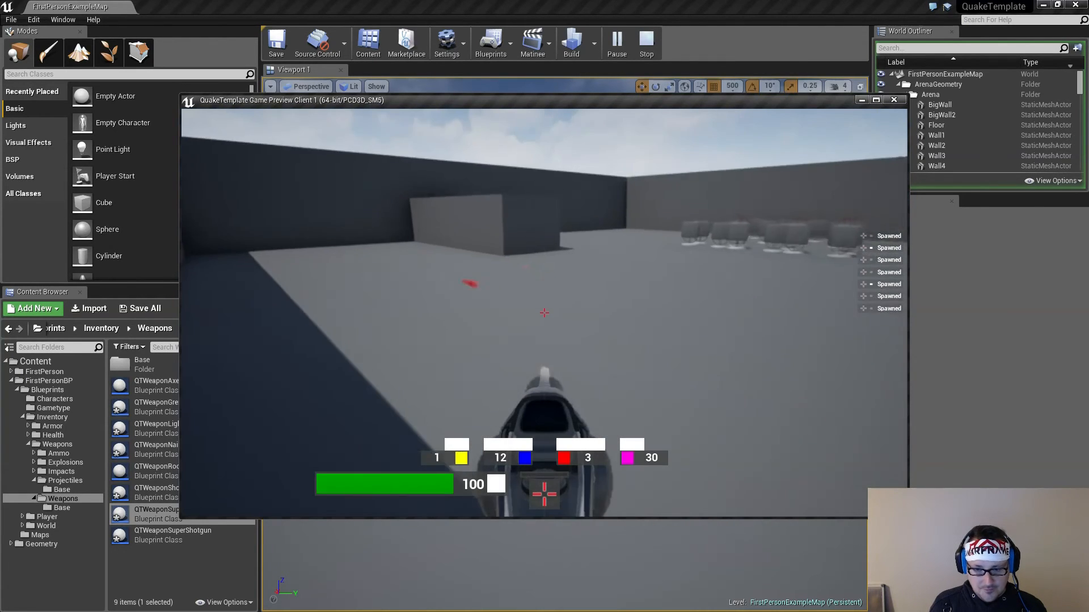
pyautogui.click(544, 313)
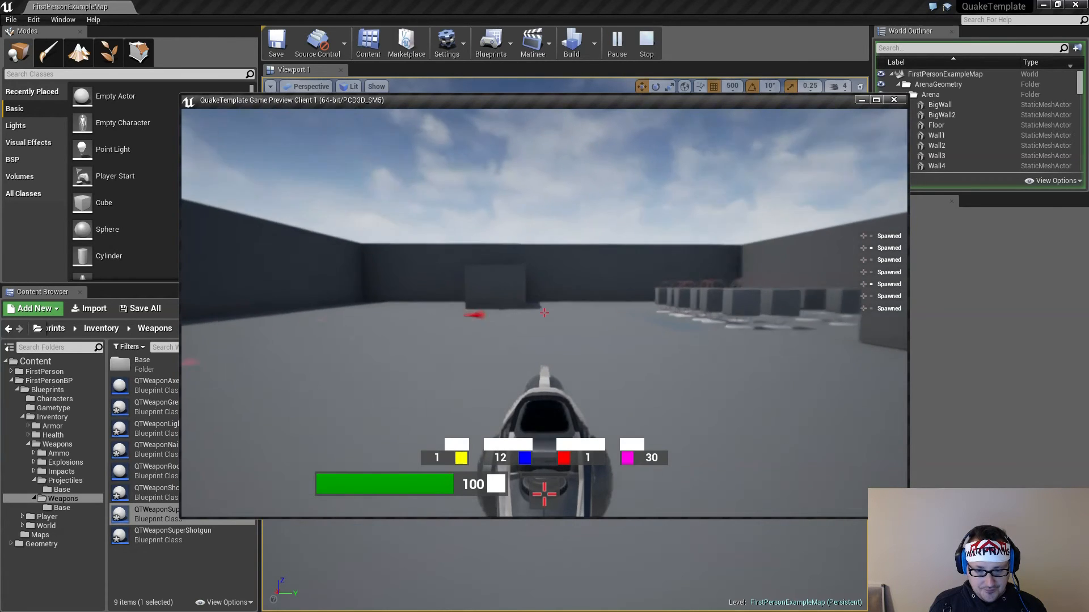
pyautogui.click(544, 313)
pyautogui.click(545, 313)
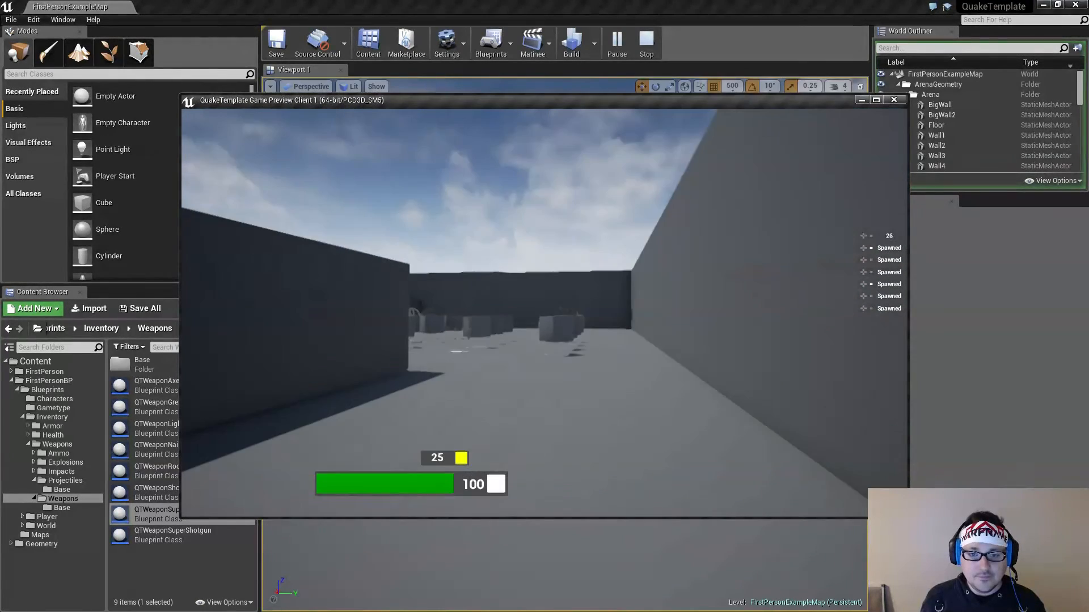
# Spawn into the arena and run through the pickups to collect the weapons and all four ammo types
pyautogui.press('2')
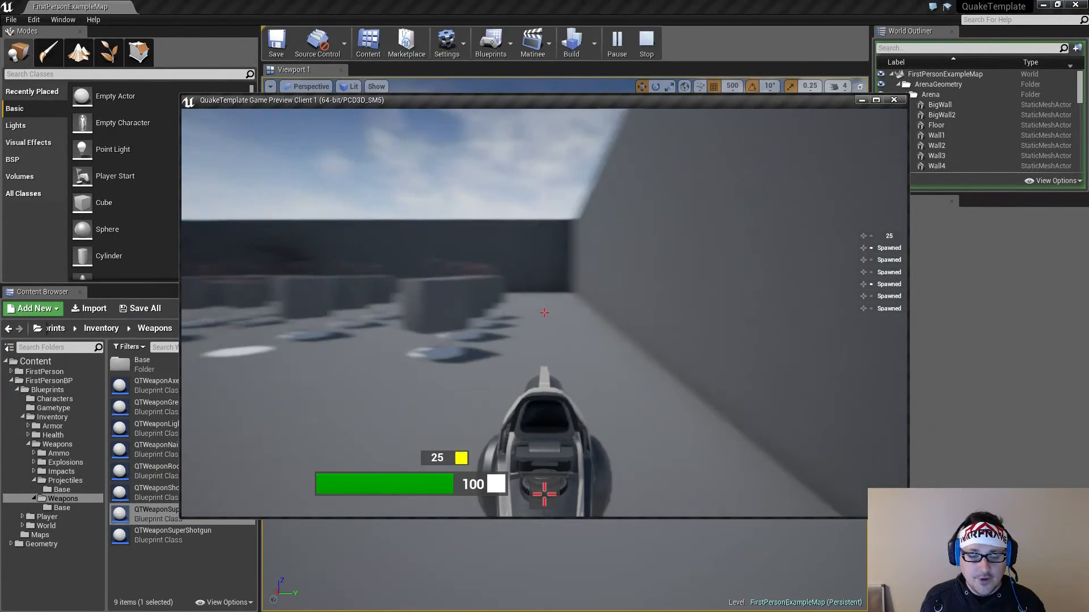
pyautogui.press('w')
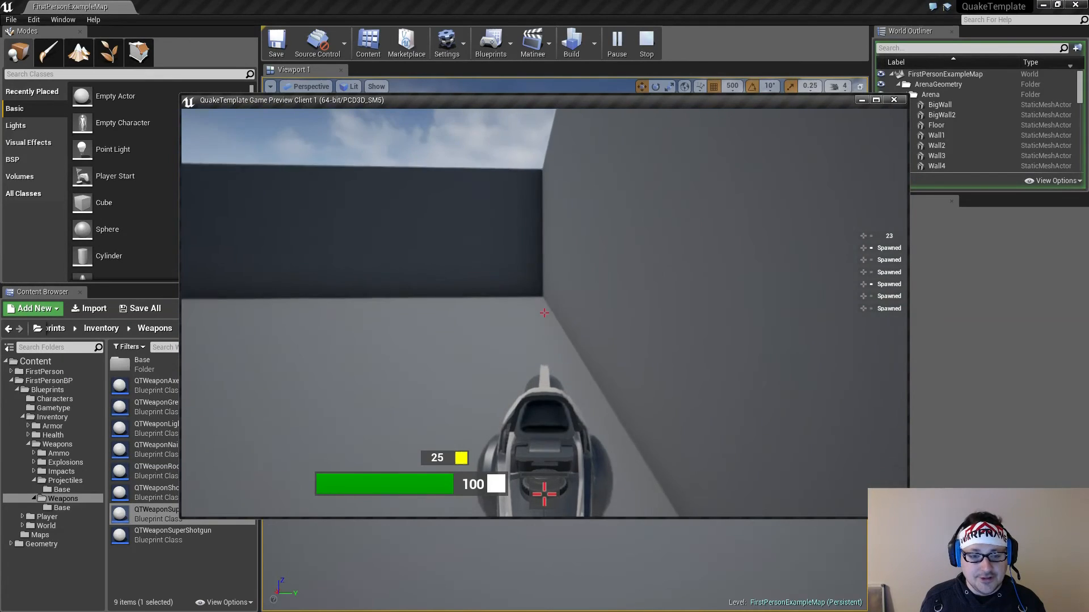
pyautogui.press('w')
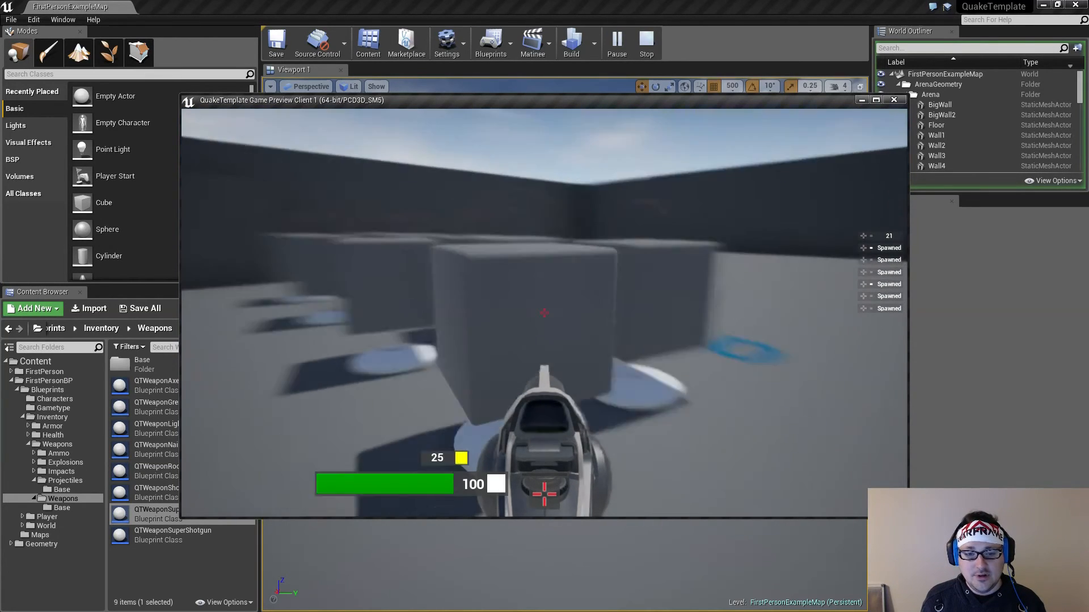
pyautogui.press('a')
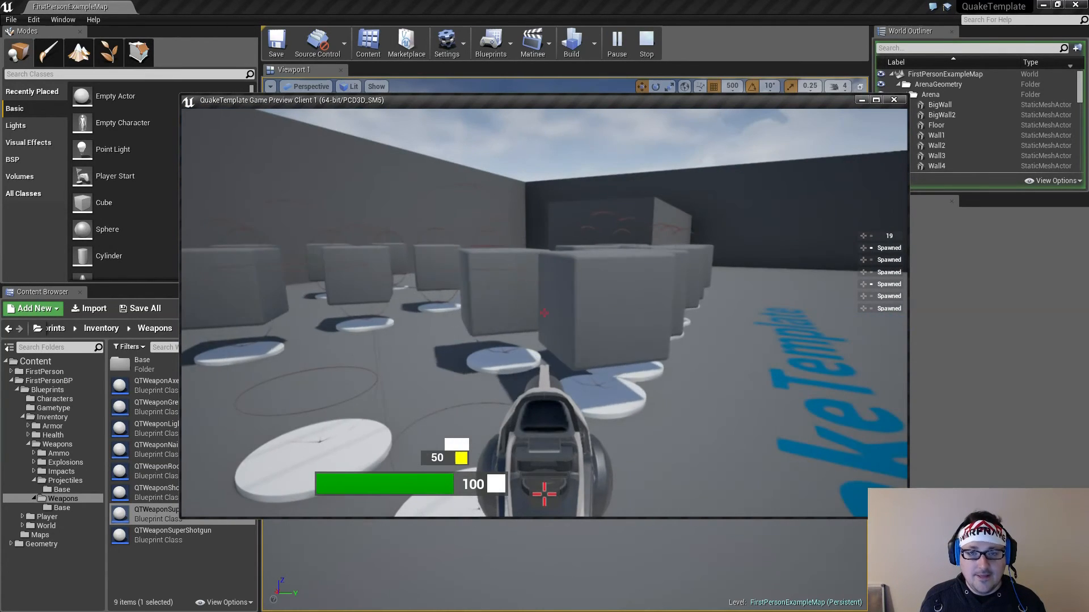
pyautogui.press('d')
pyautogui.press('w')
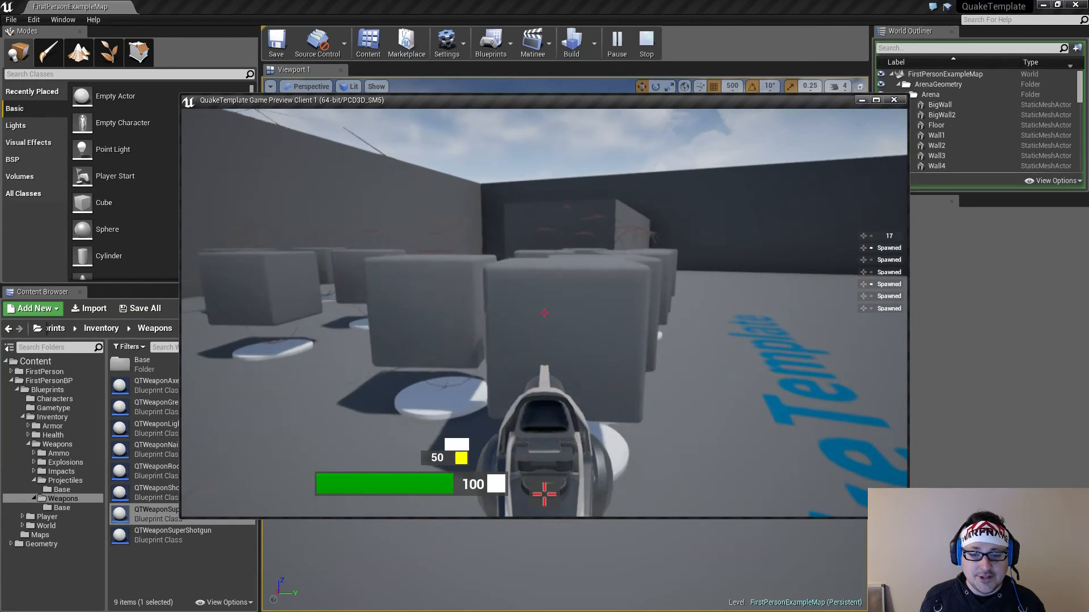
pyautogui.press('w')
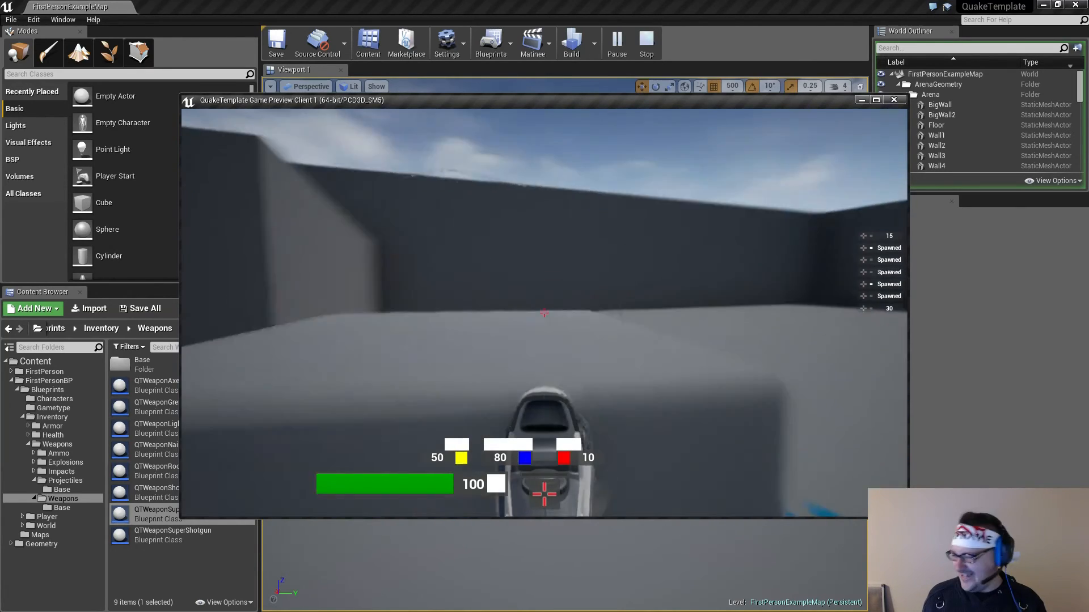
pyautogui.press('w')
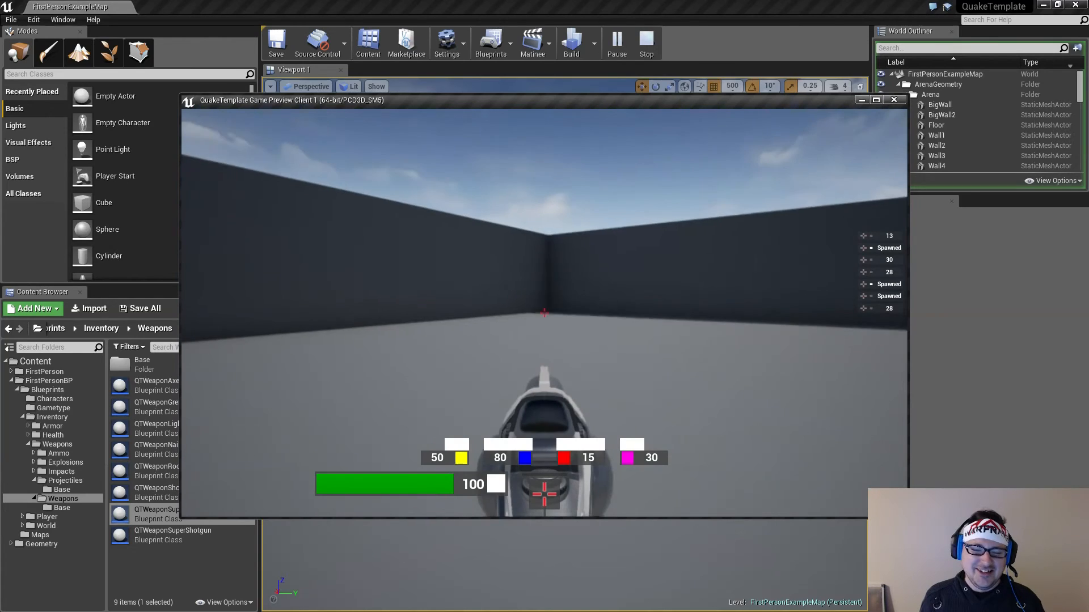
# Return past the pickups to the freestanding block and fire shotgun shells at it to compare pellet spread and ammo use
pyautogui.press('s')
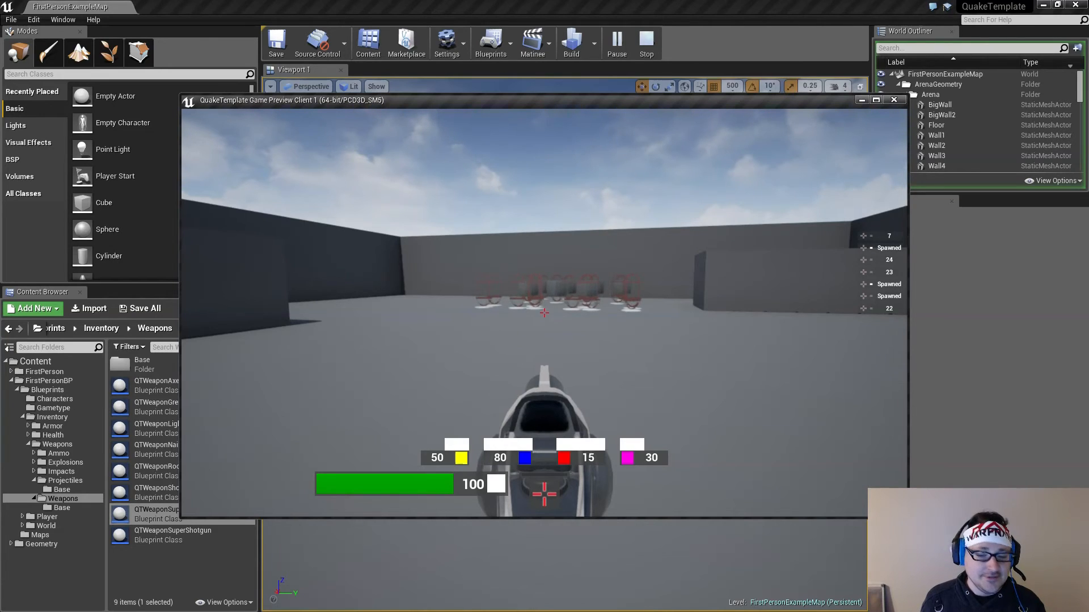
pyautogui.press('w')
pyautogui.press('d')
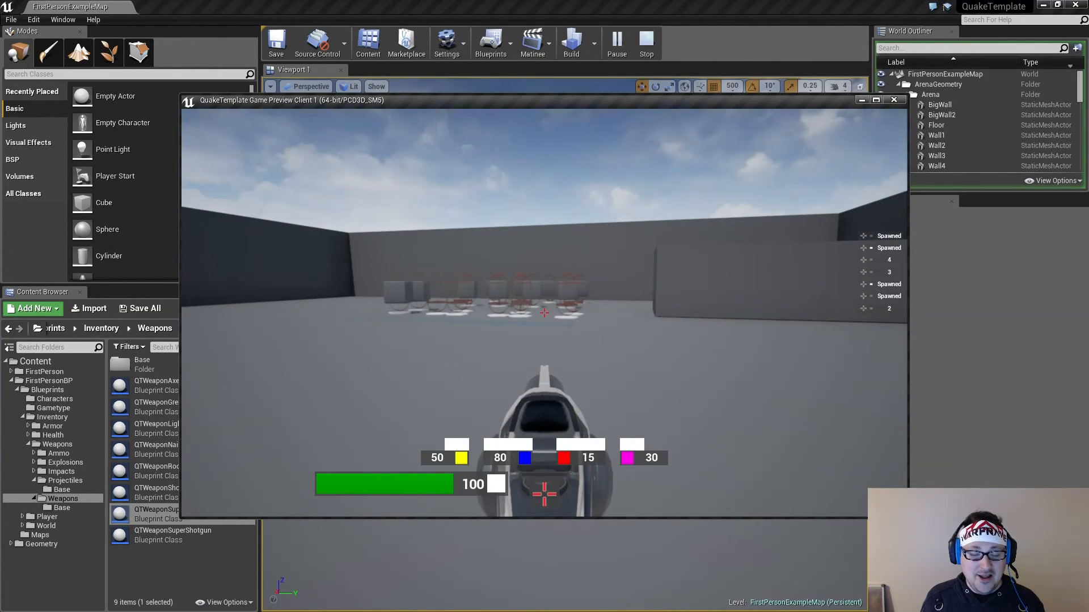
pyautogui.press('w')
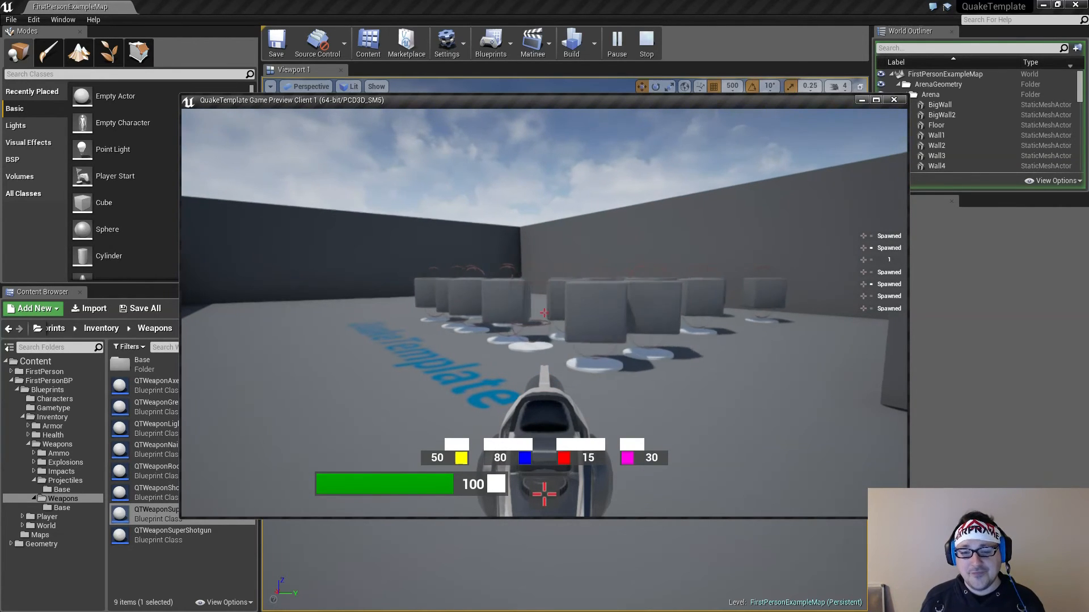
pyautogui.press('a')
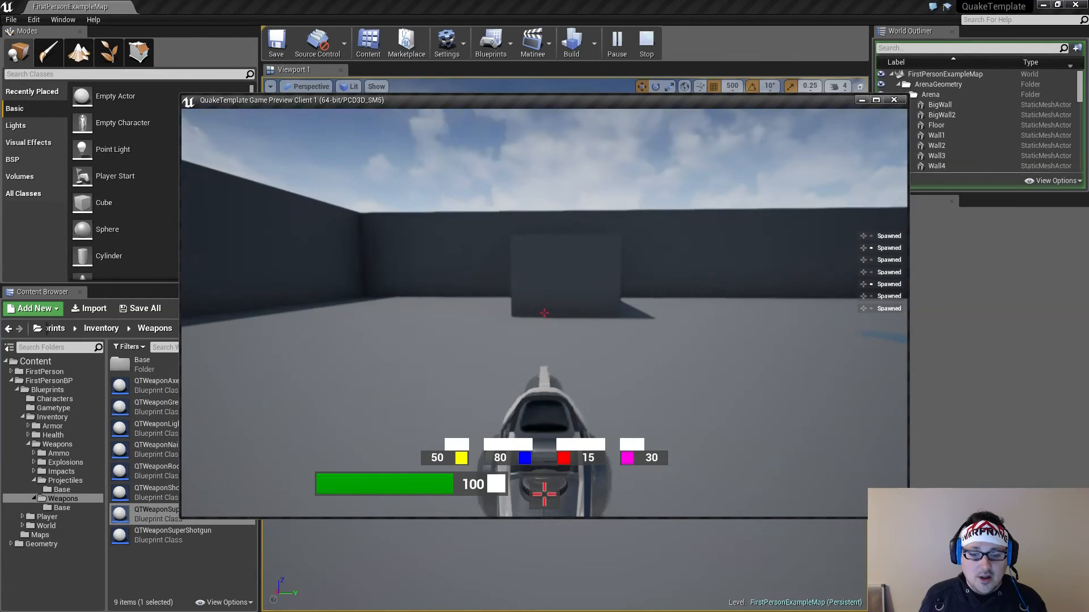
pyautogui.press('w')
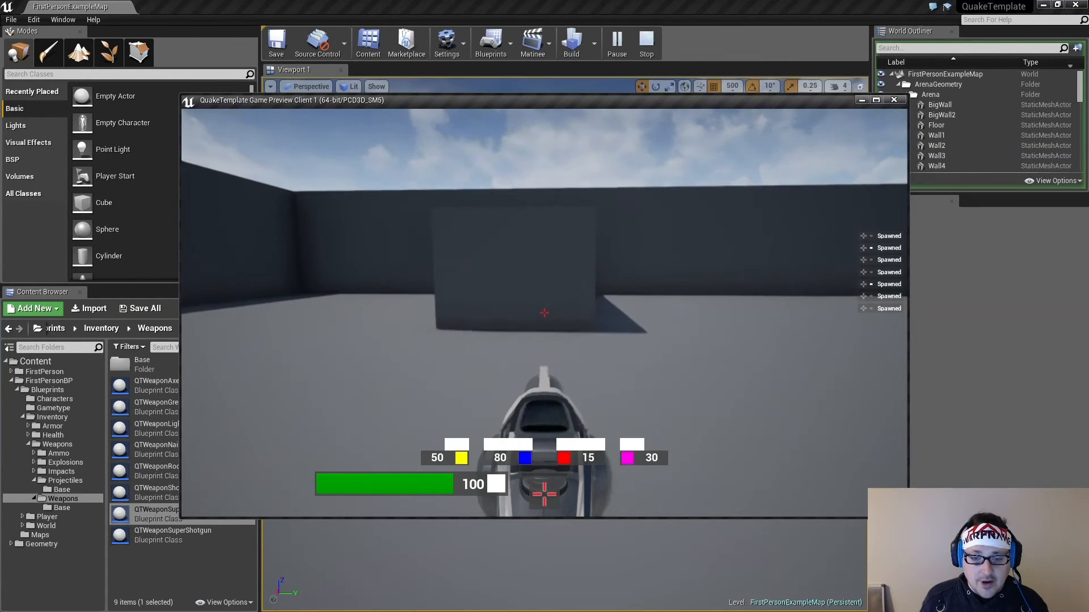
pyautogui.click(544, 313)
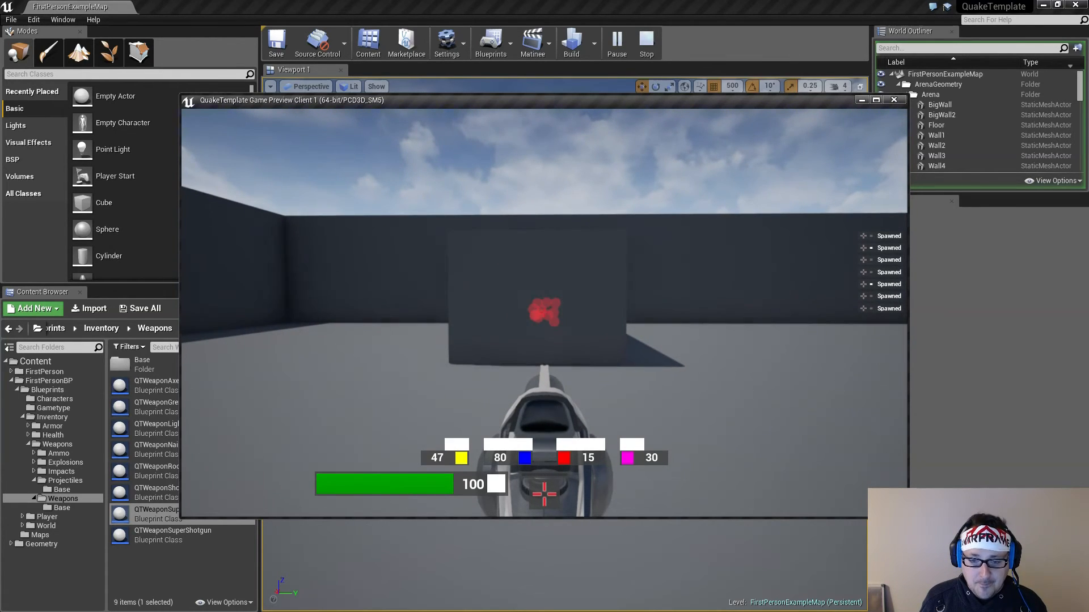
pyautogui.click(545, 313)
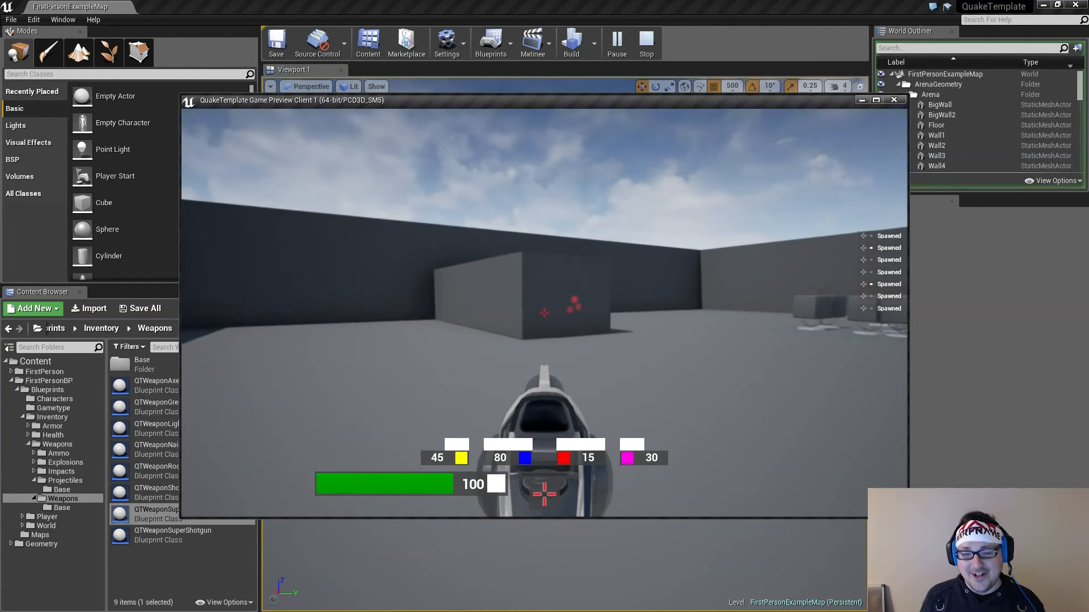
pyautogui.press('d')
pyautogui.click(545, 313)
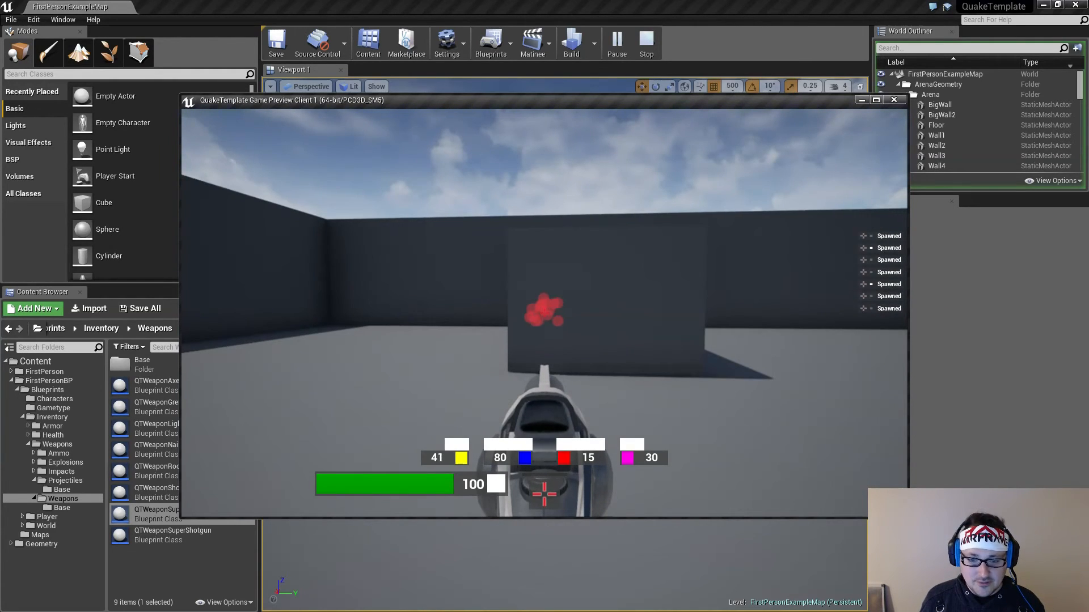
# Switch to the Axe and swing it repeatedly against the dark wall to check its swing rate and hit impacts
pyautogui.press('1')
pyautogui.press('w')
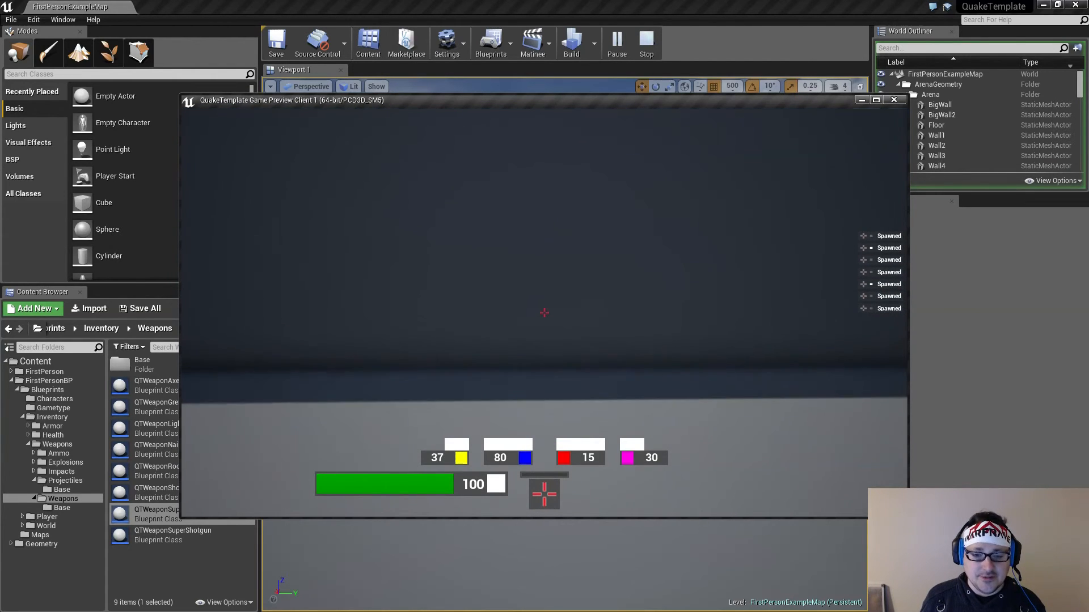
pyautogui.press('w')
pyautogui.click(545, 313)
pyautogui.press('a')
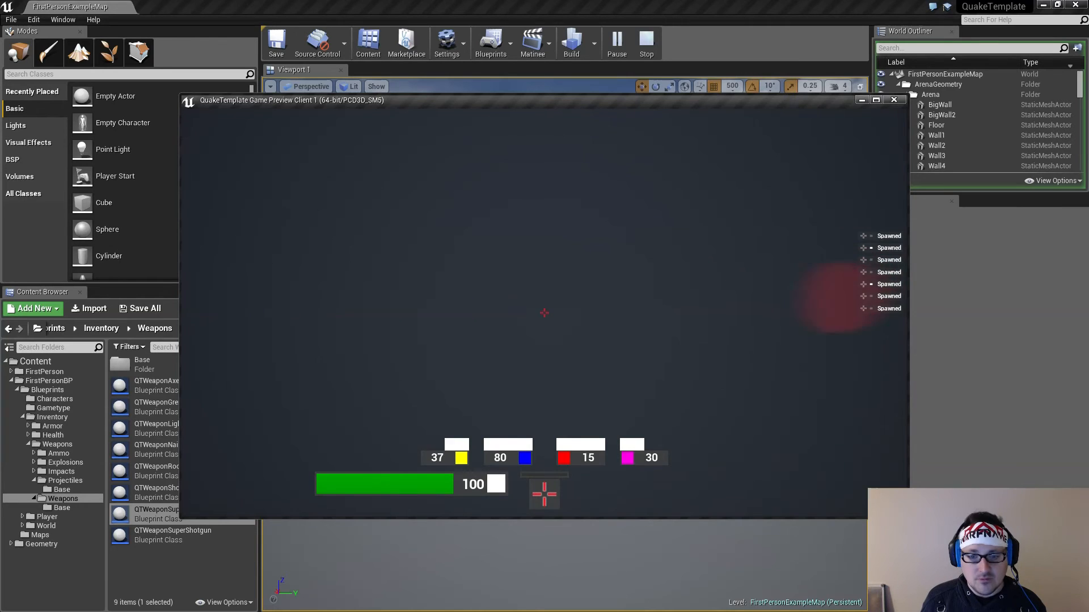
pyautogui.click(544, 313)
pyautogui.click(544, 313)
pyautogui.press('a')
pyautogui.click(544, 313)
pyautogui.click(544, 313)
pyautogui.click(545, 313)
pyautogui.click(544, 313)
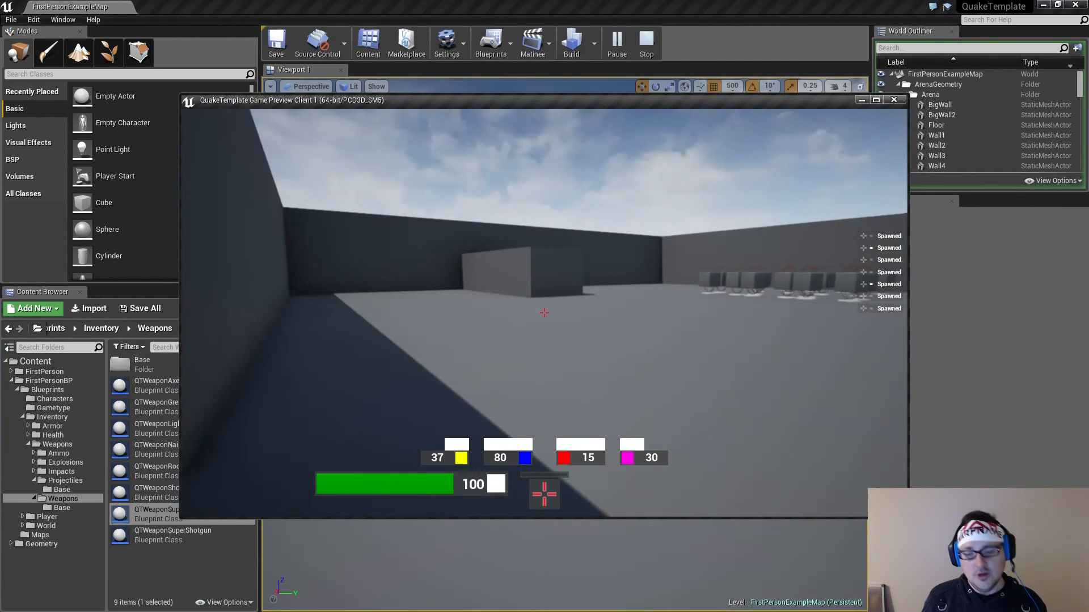
# Approach the freestanding block and strike it with the Axe to check its close-range hits
pyautogui.click(544, 313)
pyautogui.click(545, 313)
pyautogui.press('w')
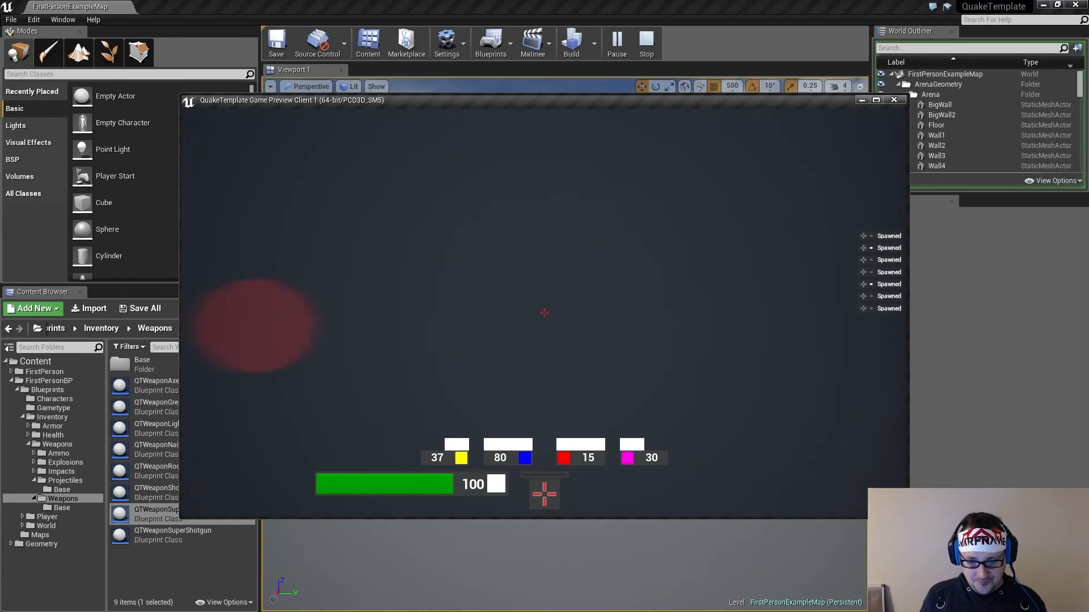
pyautogui.press('w')
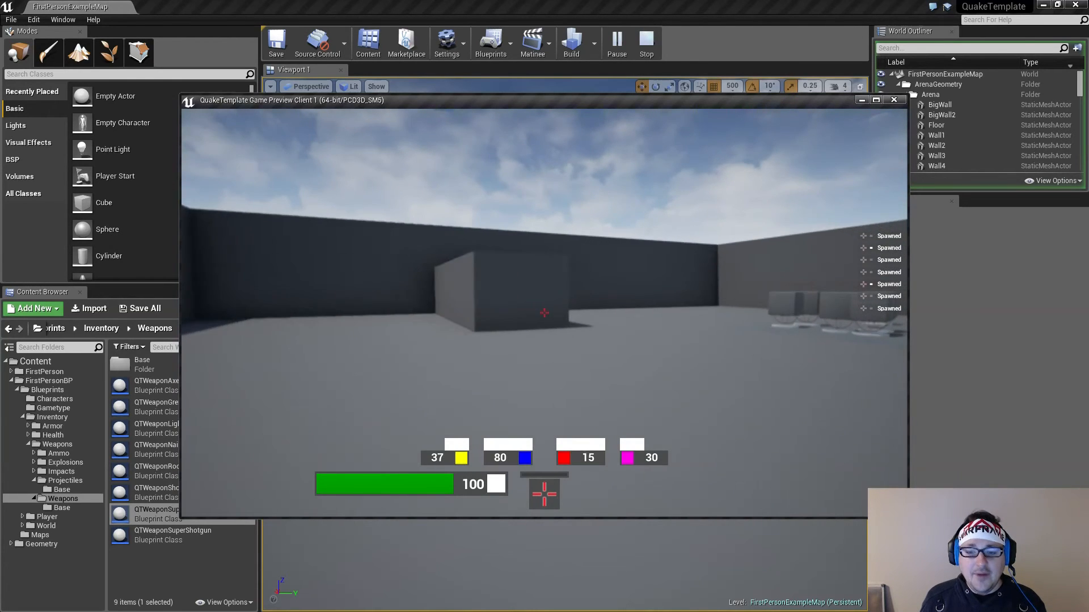
pyautogui.click(545, 313)
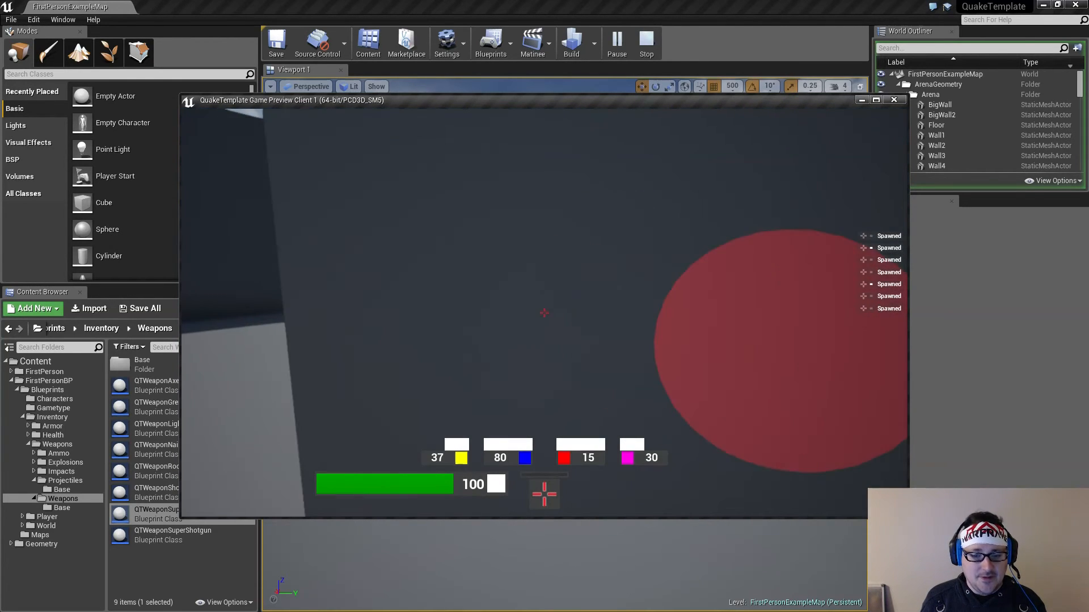
# Back away from the block, switch from the Axe to the gun using blue ammo, and fire bursts while moving to check its fire rate
pyautogui.press('s')
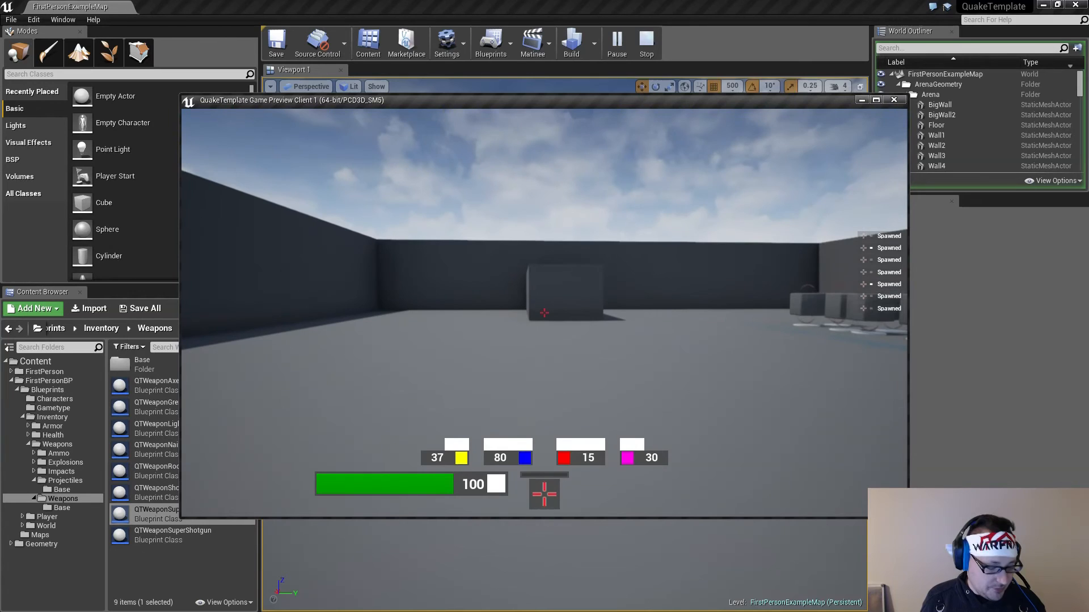
pyautogui.press('2')
pyautogui.click(544, 313)
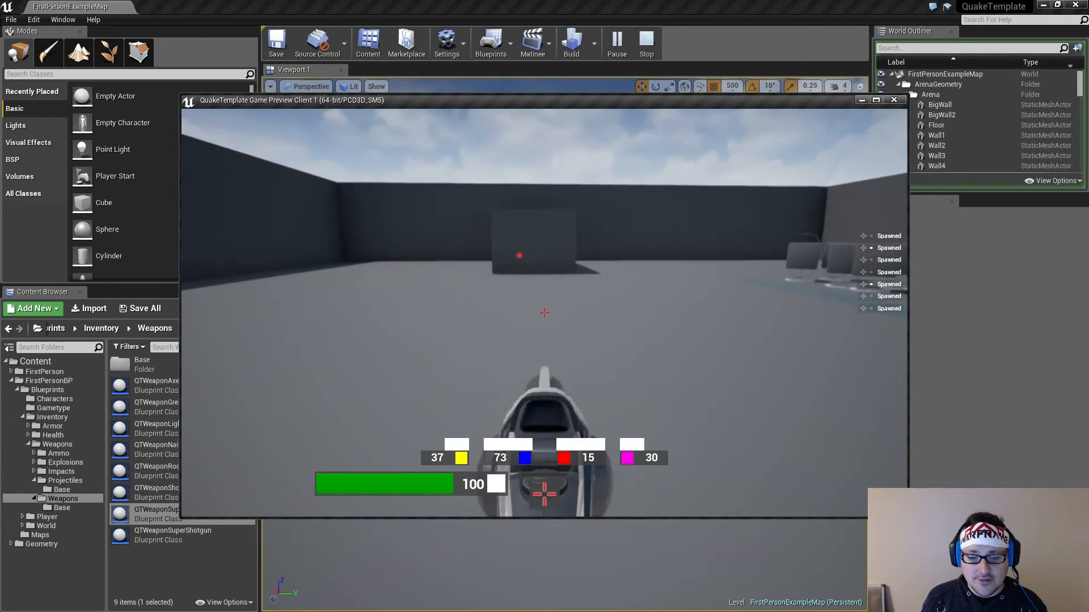
pyautogui.press('w')
pyautogui.press('d')
pyautogui.click(544, 313)
pyautogui.press('s')
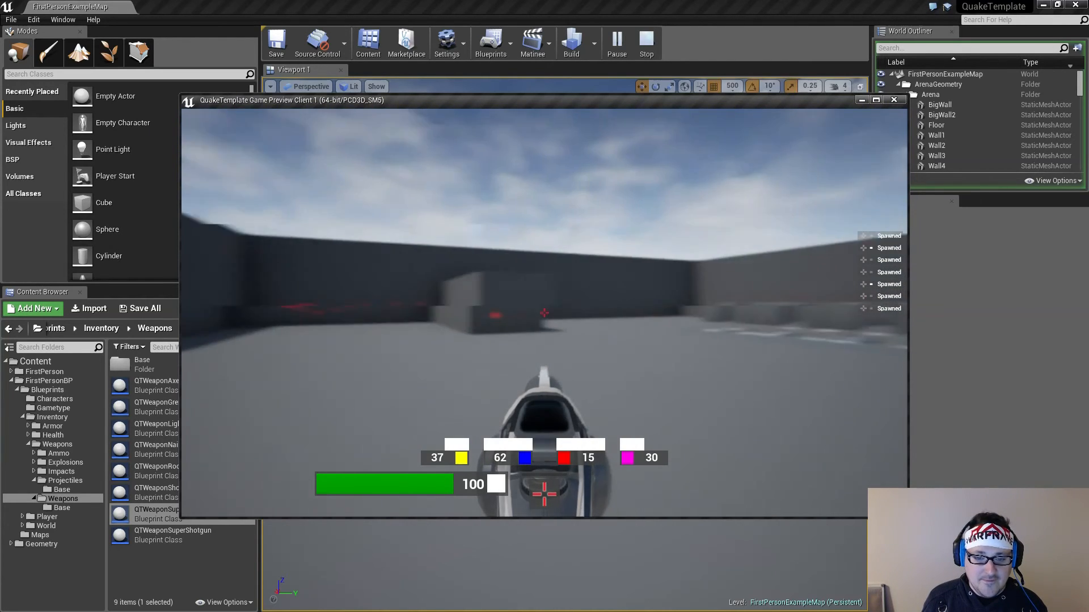
# Strafe around the arena firing repeated bursts at the far wall and block to check impact spacing and ammo consumption
pyautogui.press('d')
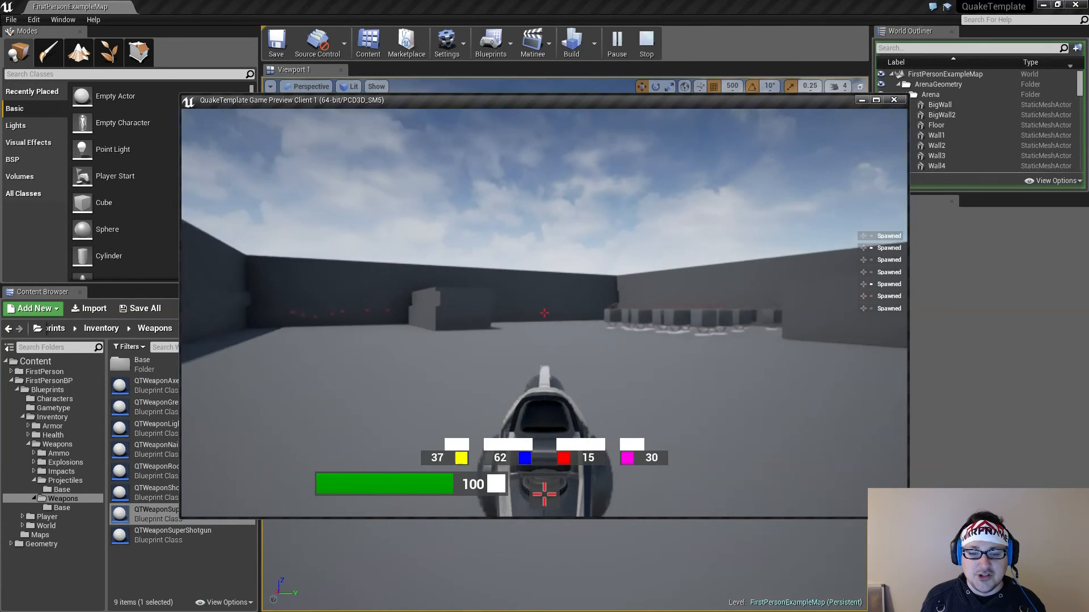
pyautogui.press('w')
pyautogui.click(544, 313)
pyautogui.click(544, 313)
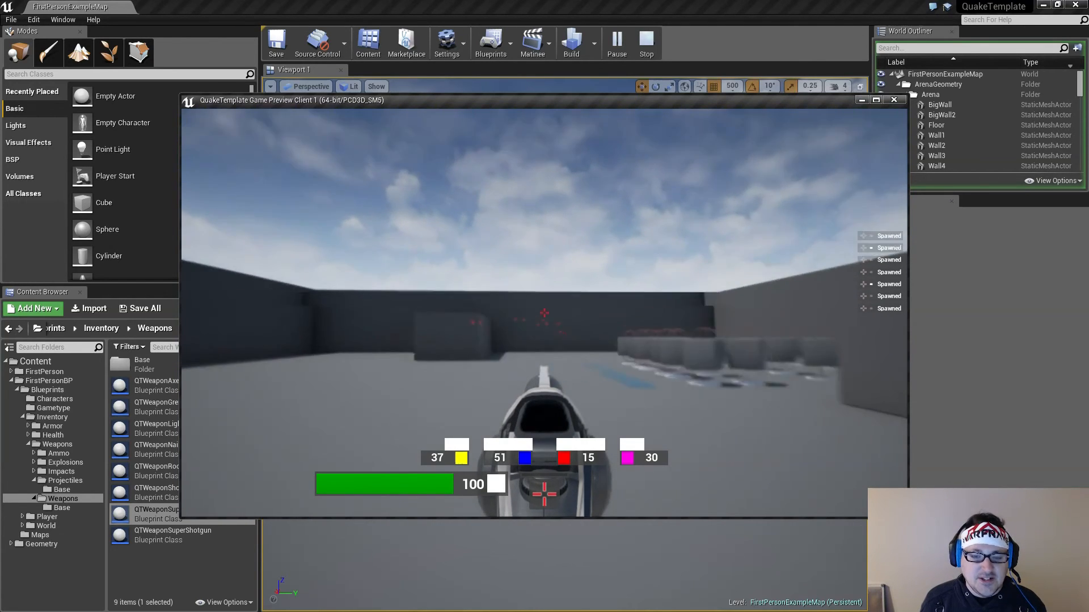
pyautogui.click(545, 313)
pyautogui.press('a')
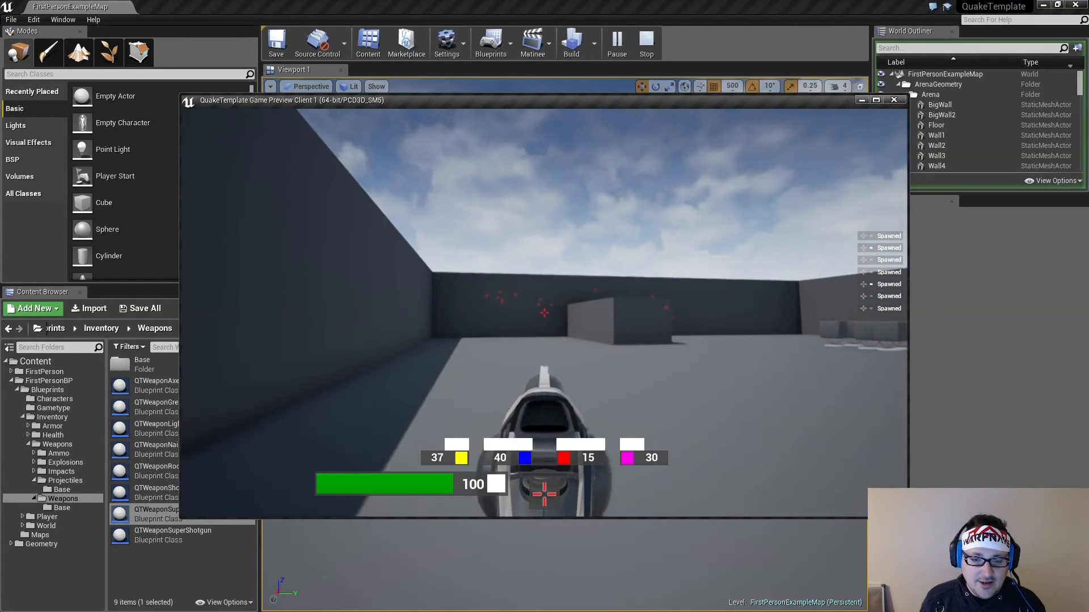
pyautogui.press('w')
pyautogui.click(545, 313)
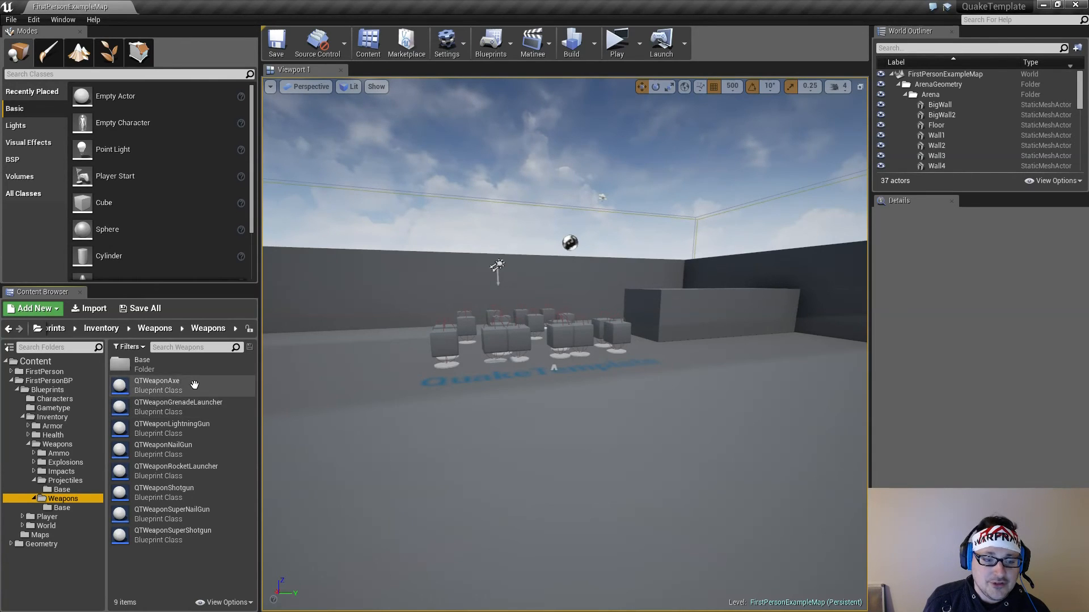
# Set the RateOfFire of the QTWeaponAxe blueprint to 0.25, then compile and save it
pyautogui.doubleClick(195, 386)
pyautogui.click(564, 352)
pyautogui.write('0.25')
pyautogui.click(279, 53)
pyautogui.click(326, 53)
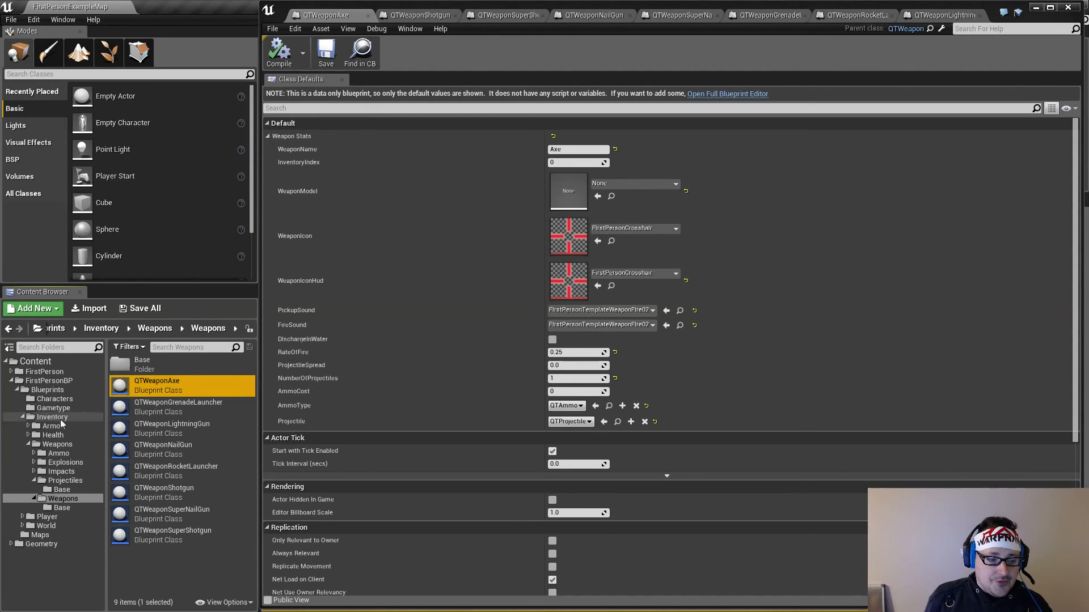
# Look through the Projectiles blueprints and open QTProjectileStruct from their Base folder to review the projectile variables and defaults
pyautogui.click(75, 481)
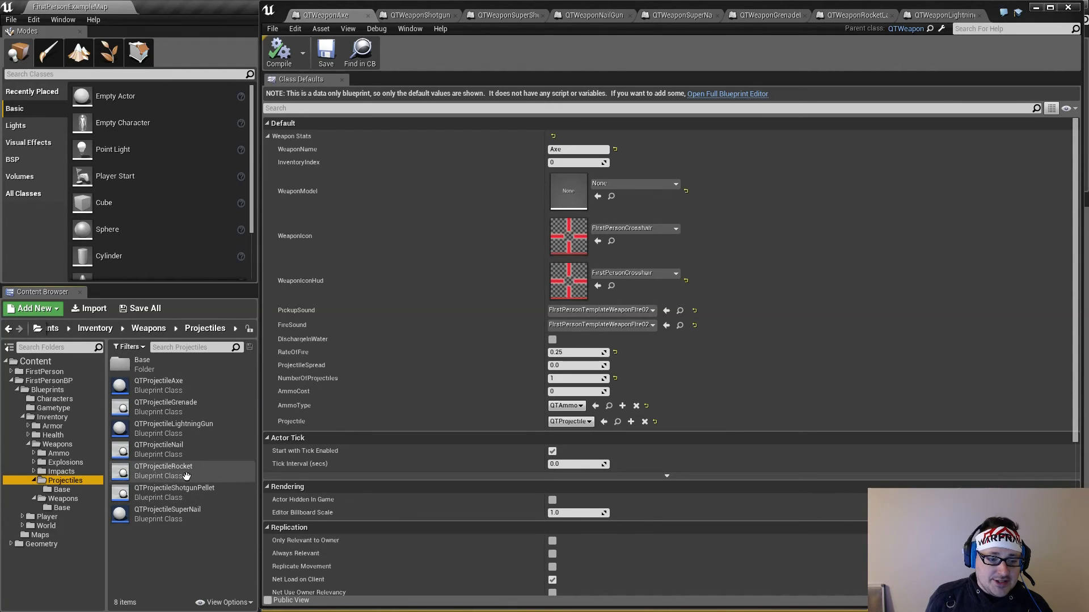
pyautogui.click(64, 489)
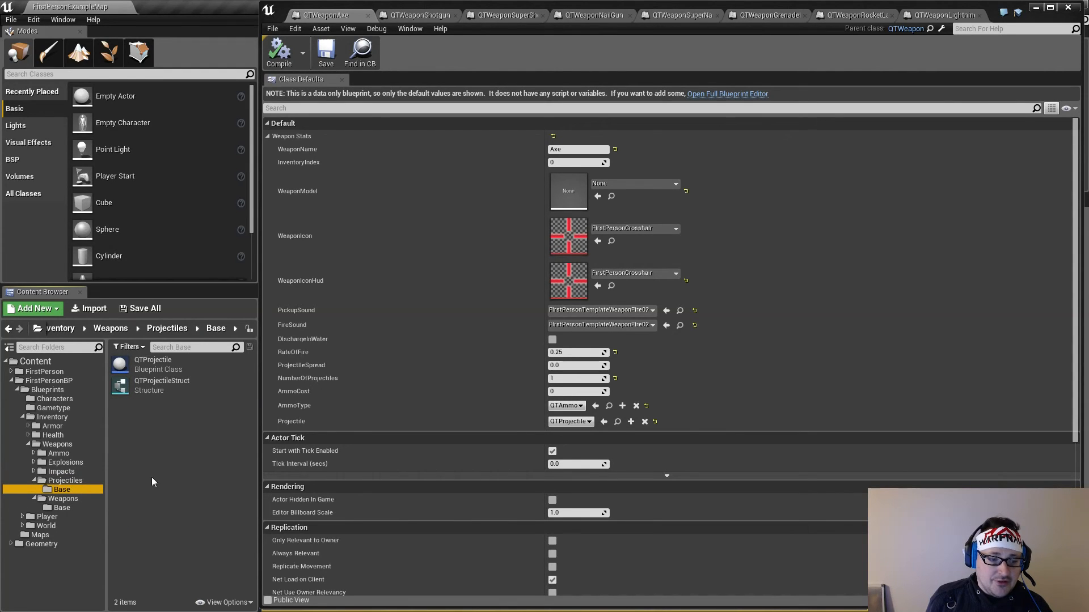
pyautogui.click(85, 480)
pyautogui.click(184, 561)
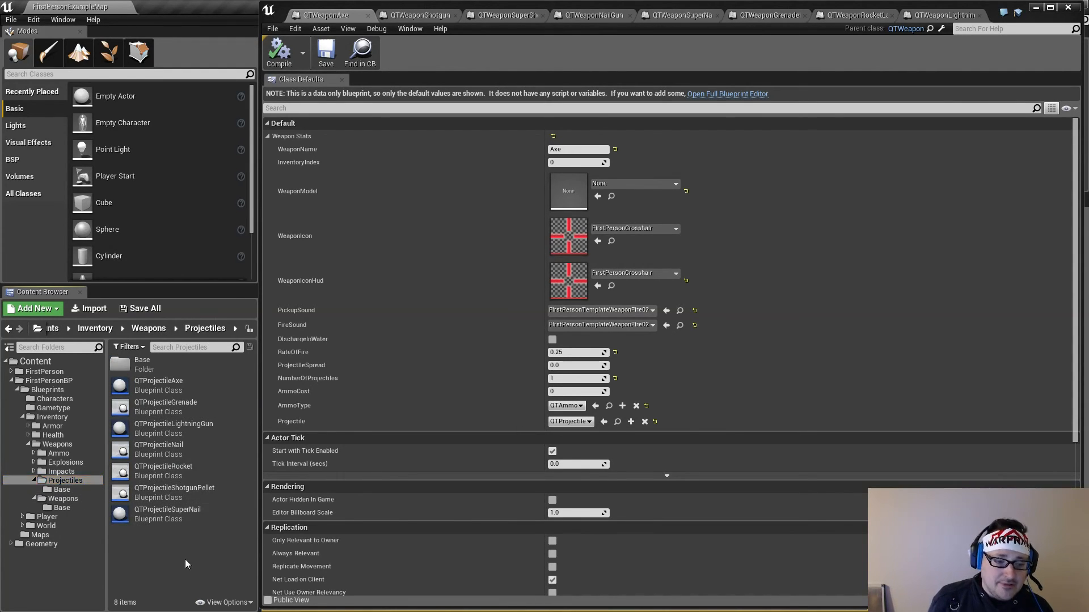
pyautogui.click(71, 490)
pyautogui.doubleClick(161, 385)
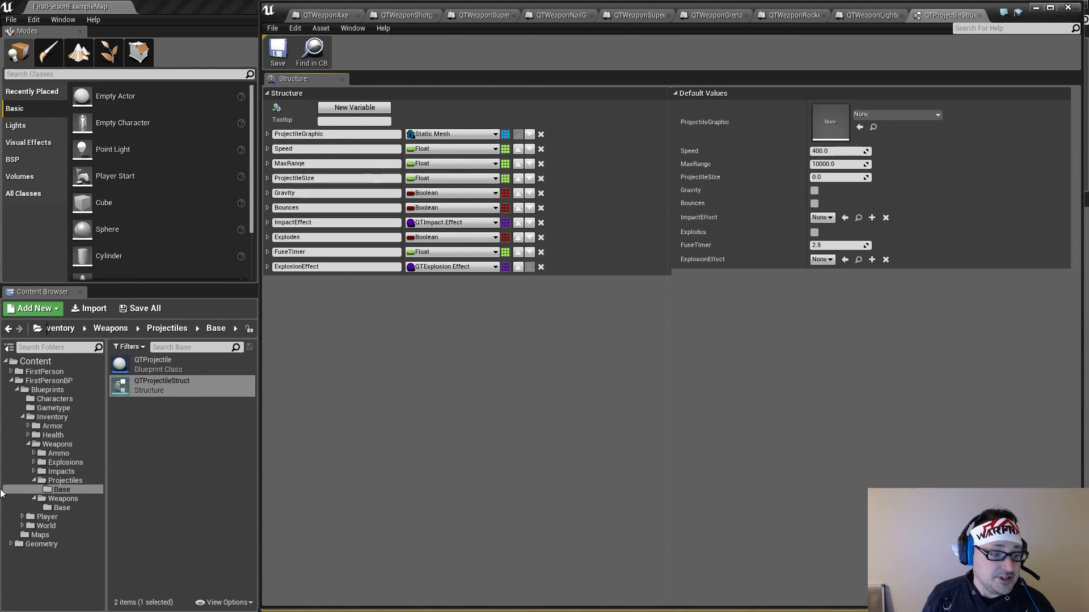
# Open the QTCharacter blueprint from the Characters folder
pyautogui.click(64, 400)
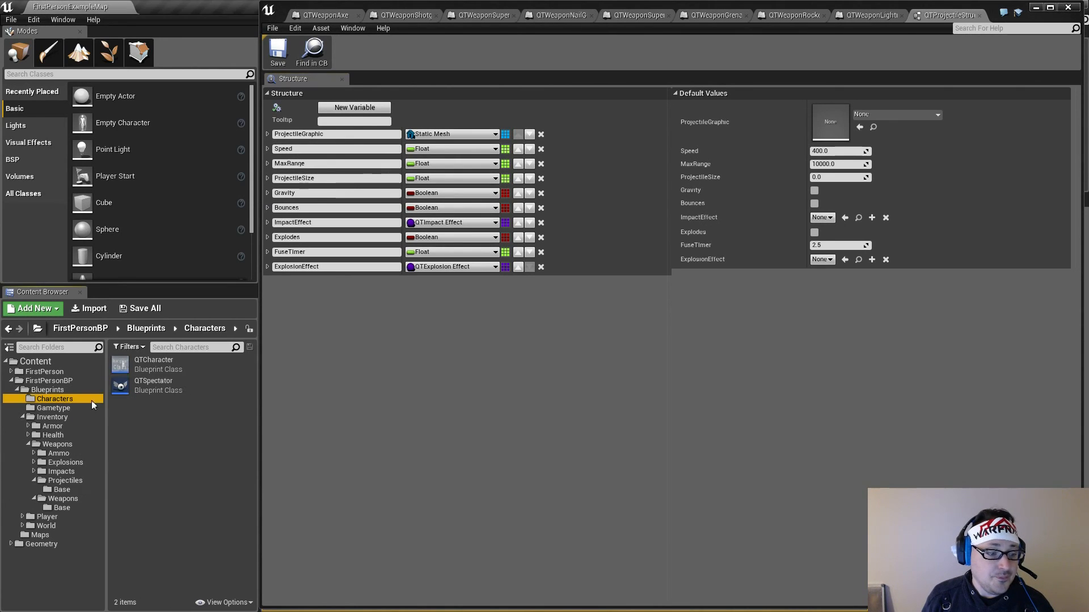
pyautogui.click(147, 369)
pyautogui.doubleClick(148, 369)
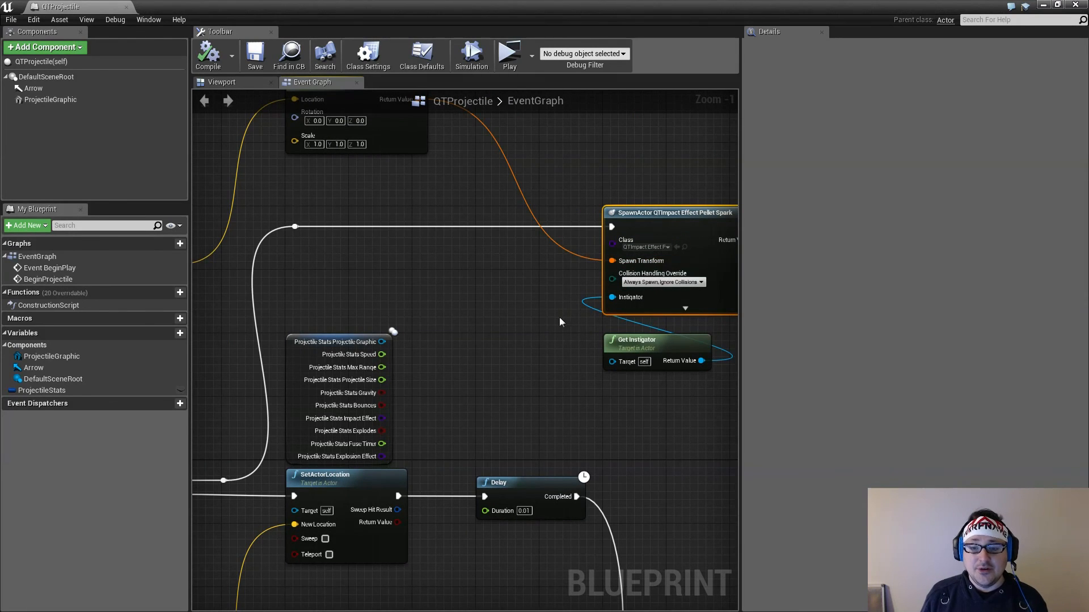
# Examine the QTProjectile event graph from the sphere trace and hit result to the impact-effect spawn and delayed movement nodes
pyautogui.click(654, 342)
pyautogui.click(508, 321)
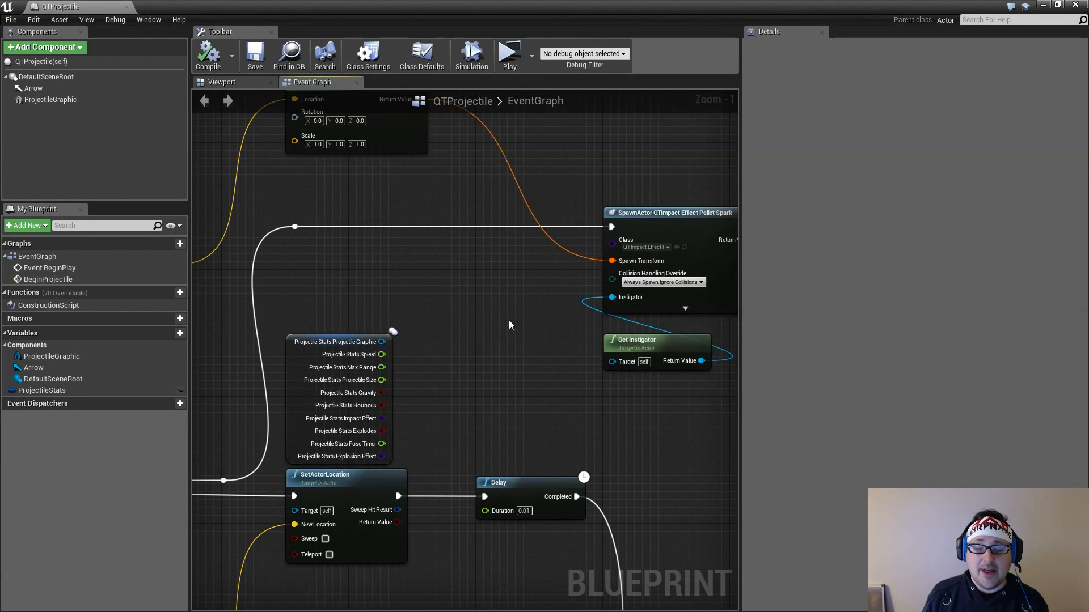